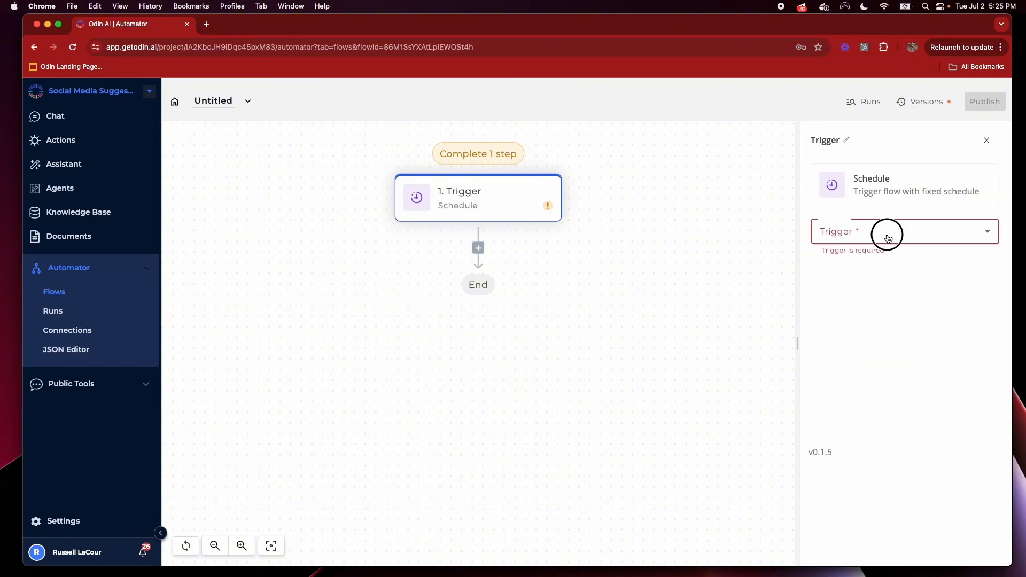
# Set the schedule trigger to run every day at 7 am
pyautogui.click(887, 232)
pyautogui.scroll(-1, 882, 314)
pyautogui.click(903, 305)
pyautogui.click(920, 277)
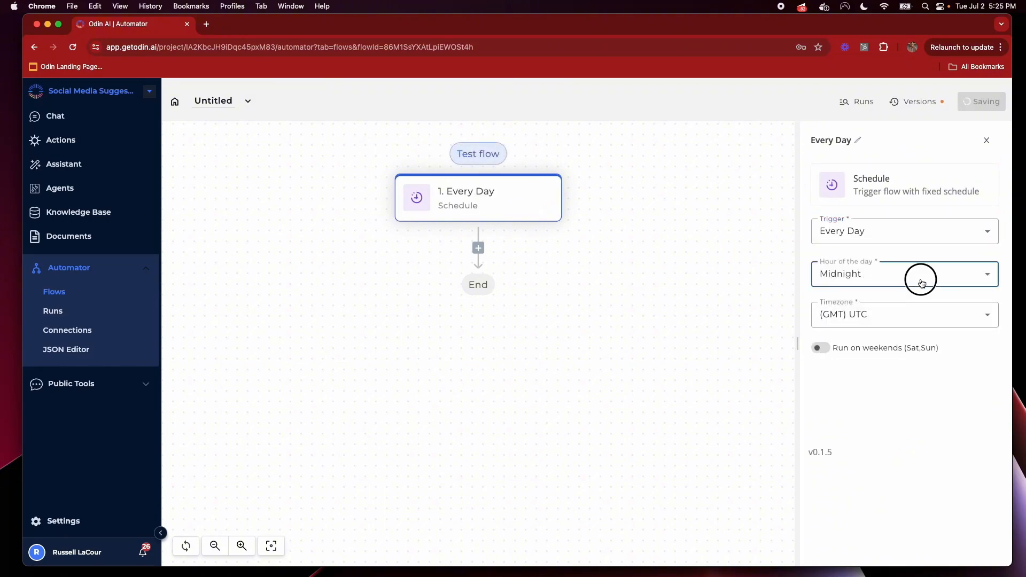
pyautogui.scroll(-3, 887, 398)
pyautogui.scroll(-1, 884, 393)
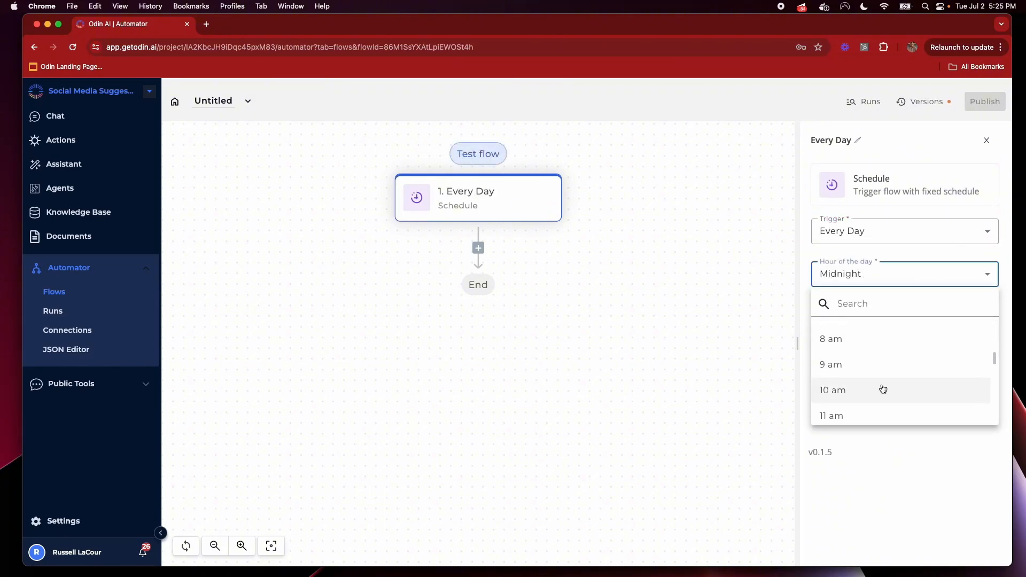
pyautogui.scroll(2, 882, 388)
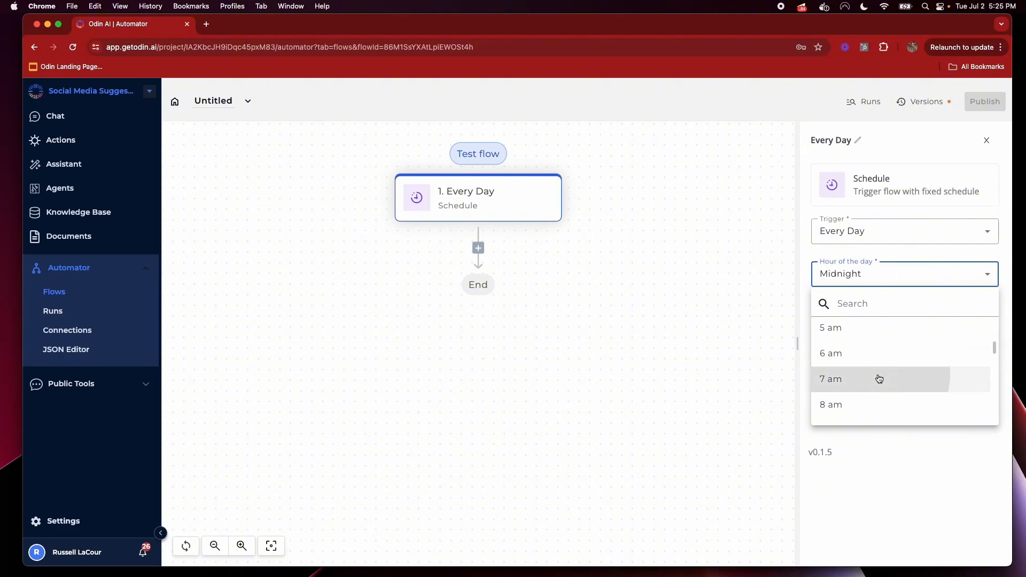
pyautogui.click(879, 379)
# Set the time zone to (GMT-08:00) Pacific, Pitcairn and enable running on weekends
pyautogui.click(880, 317)
pyautogui.scroll(-5, 933, 429)
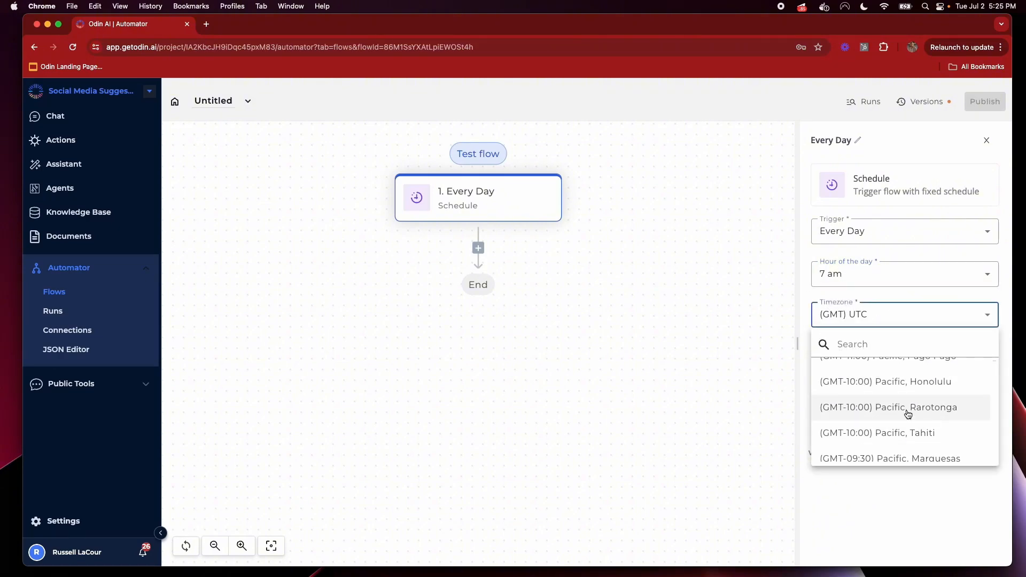
pyautogui.scroll(-3, 909, 431)
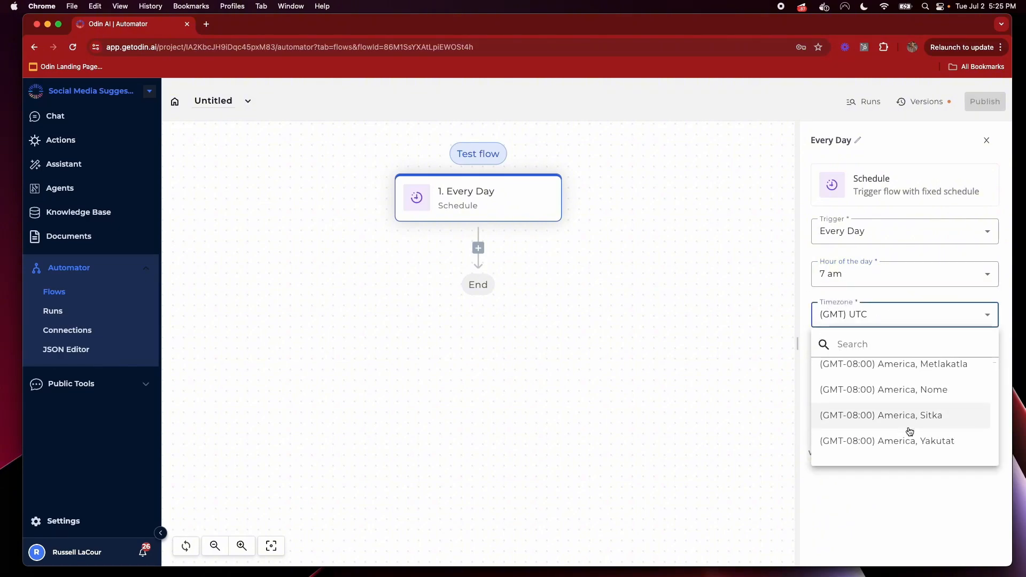
pyautogui.scroll(-3, 877, 434)
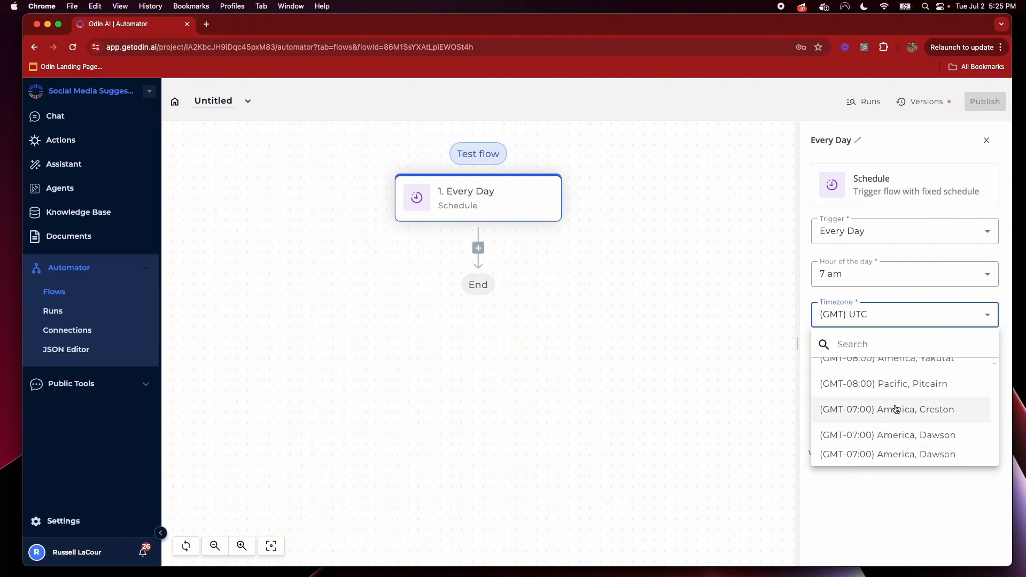
pyautogui.click(949, 383)
pyautogui.click(823, 348)
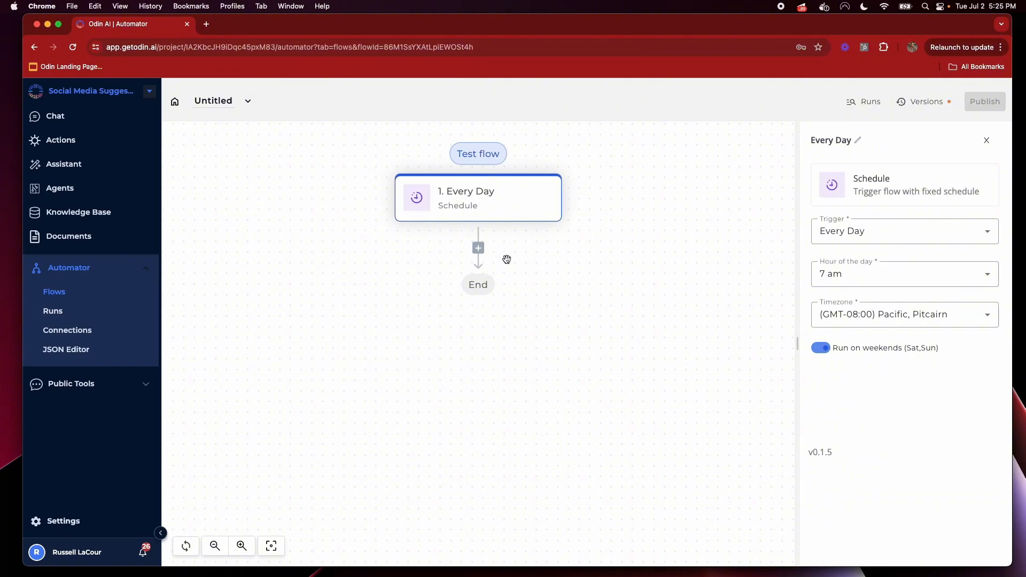
pyautogui.click(477, 249)
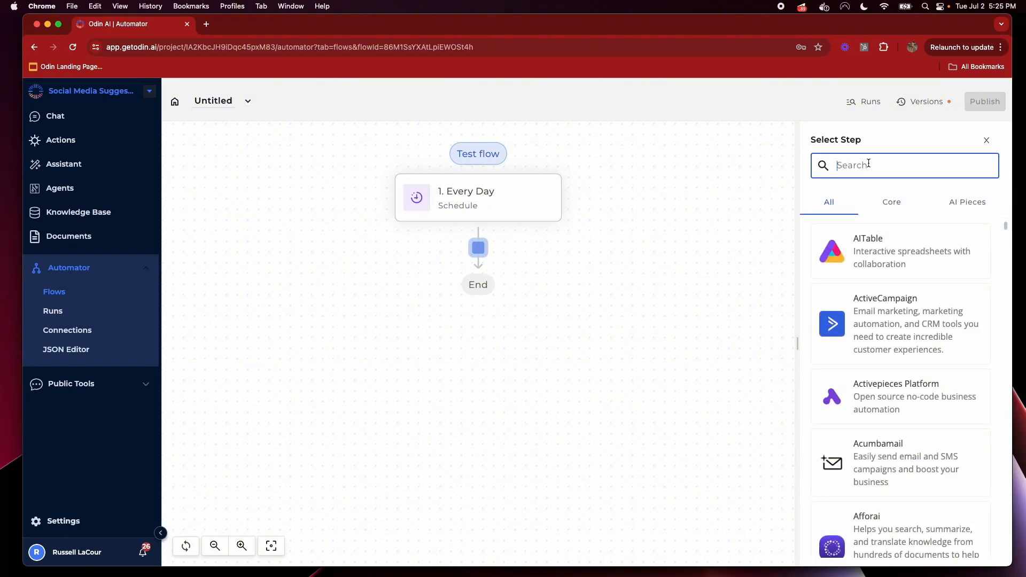
# Add Odin AI Tools as step 2 with the Search for Google articles action
pyautogui.click(959, 202)
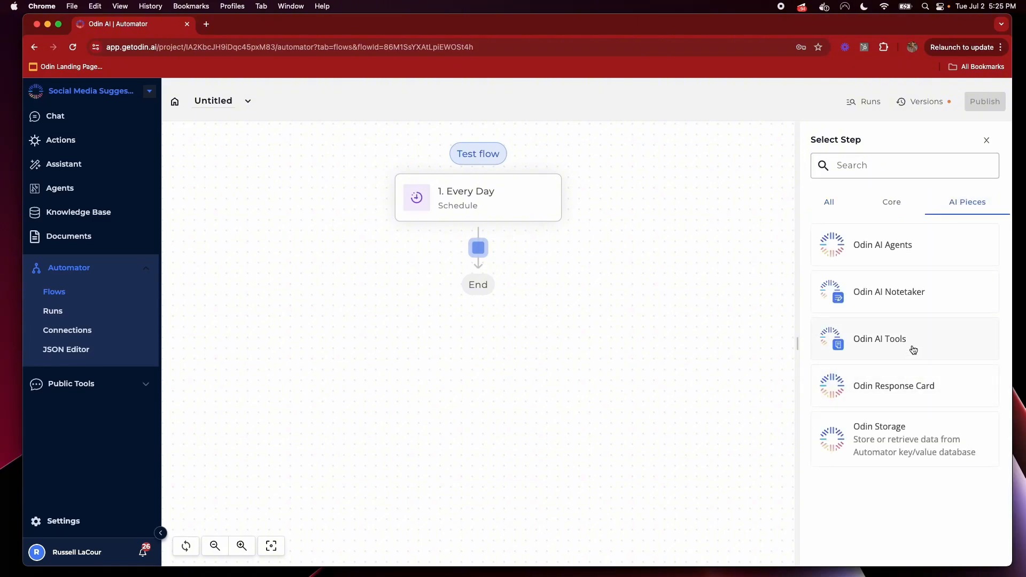
pyautogui.click(913, 350)
pyautogui.click(898, 230)
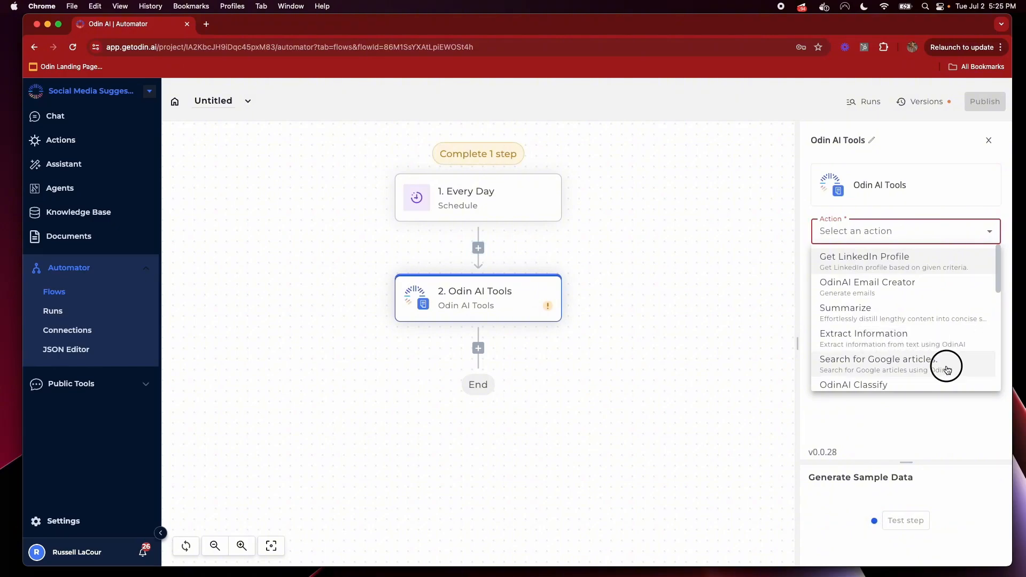
pyautogui.click(884, 360)
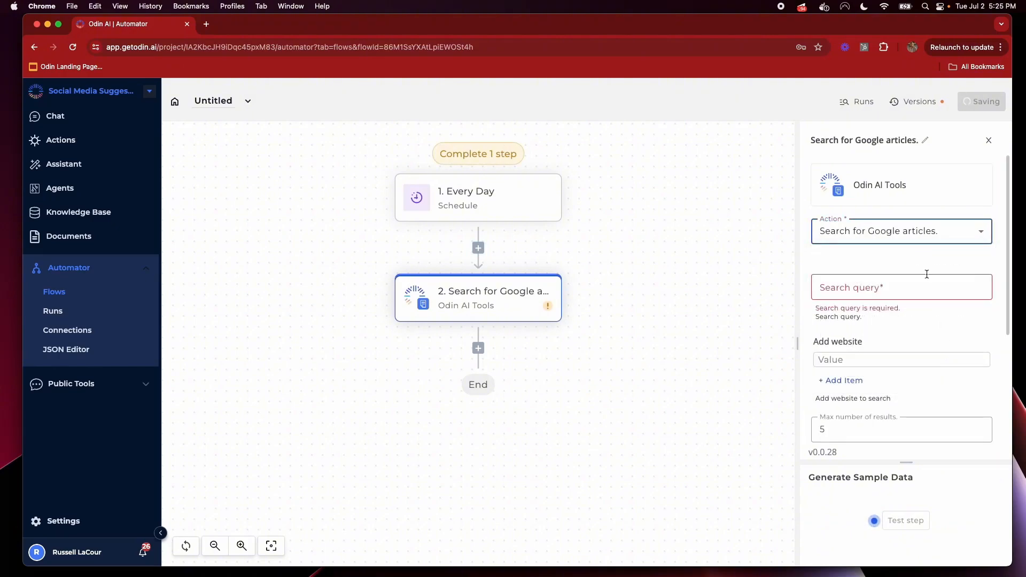
# Enter 'generative AI enterprise' as the search query
pyautogui.click(859, 288)
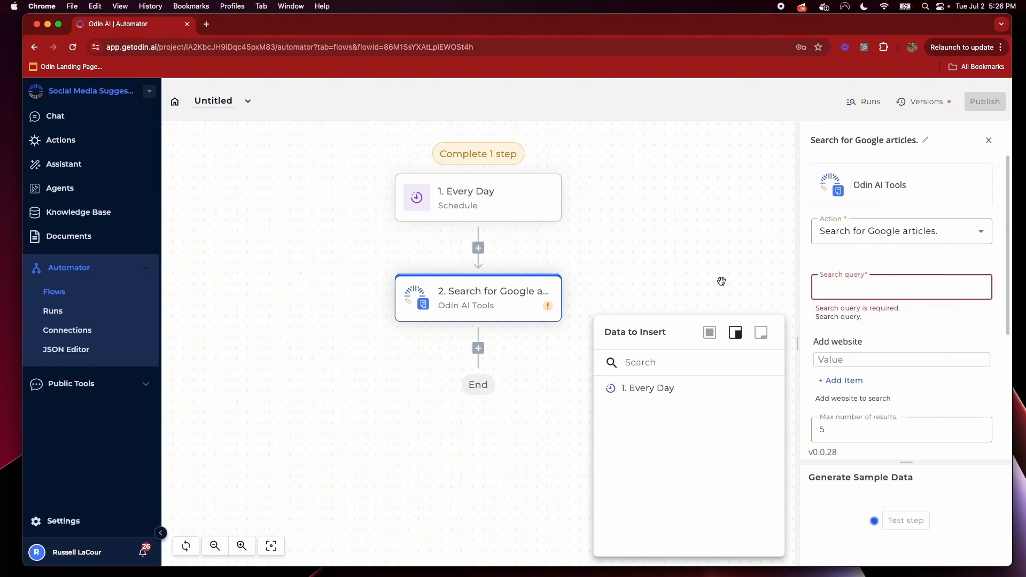
pyautogui.write('generative AI')
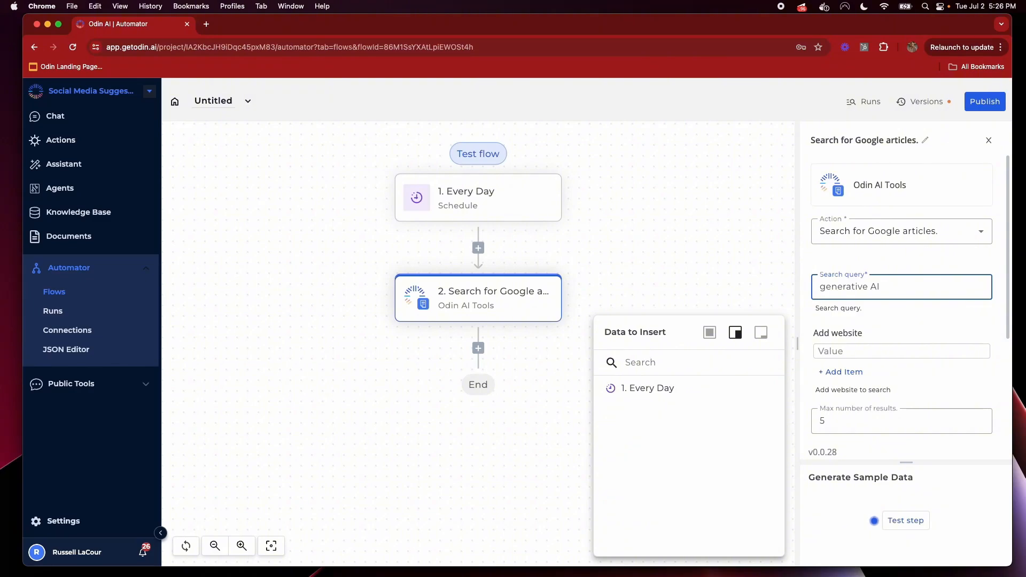
pyautogui.write('ent')
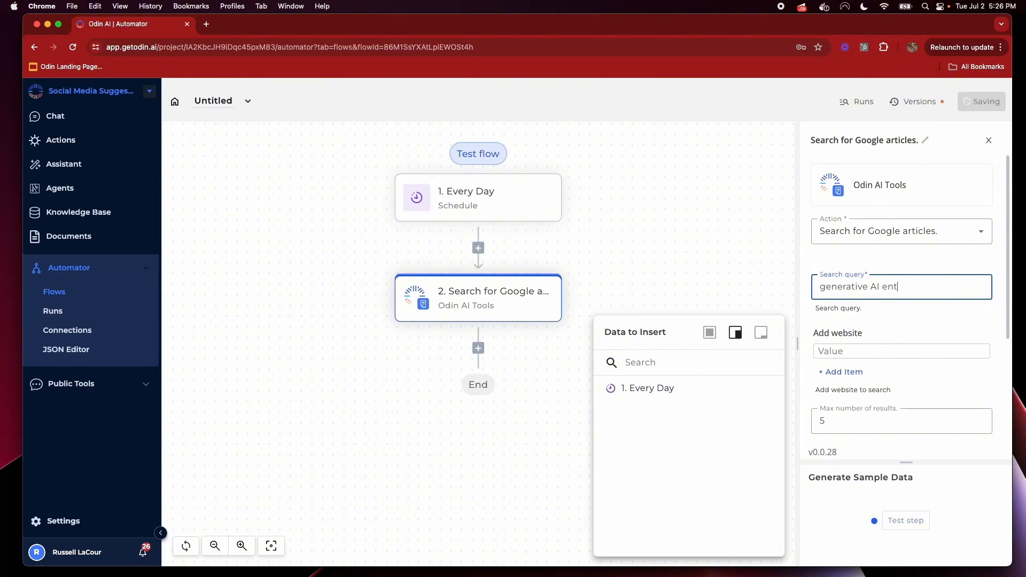
pyautogui.write('erprise')
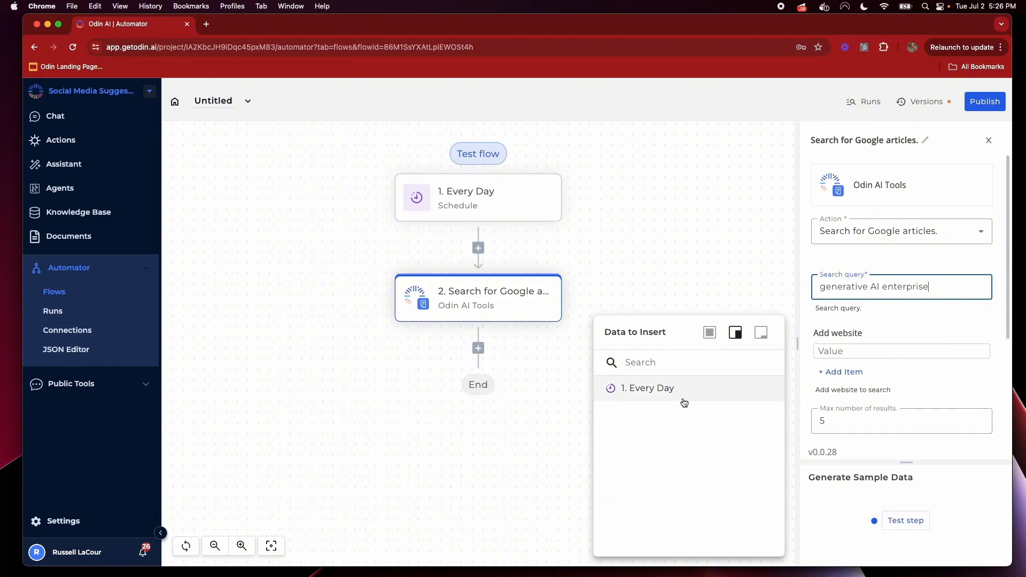
pyautogui.scroll(-3, 903, 374)
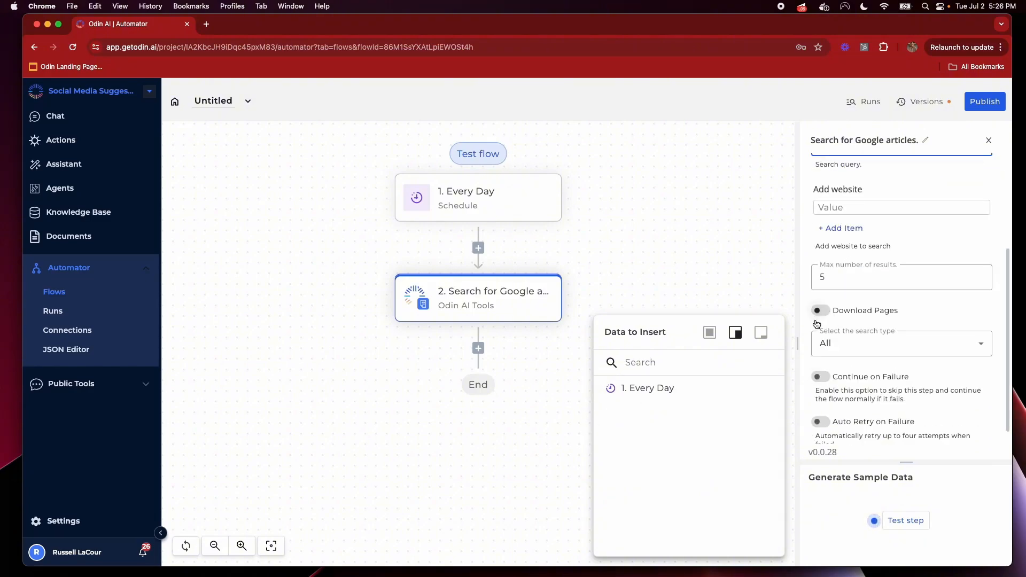
# Turn on Download Pages, set the search type to News, and test the step
pyautogui.click(820, 311)
pyautogui.click(920, 344)
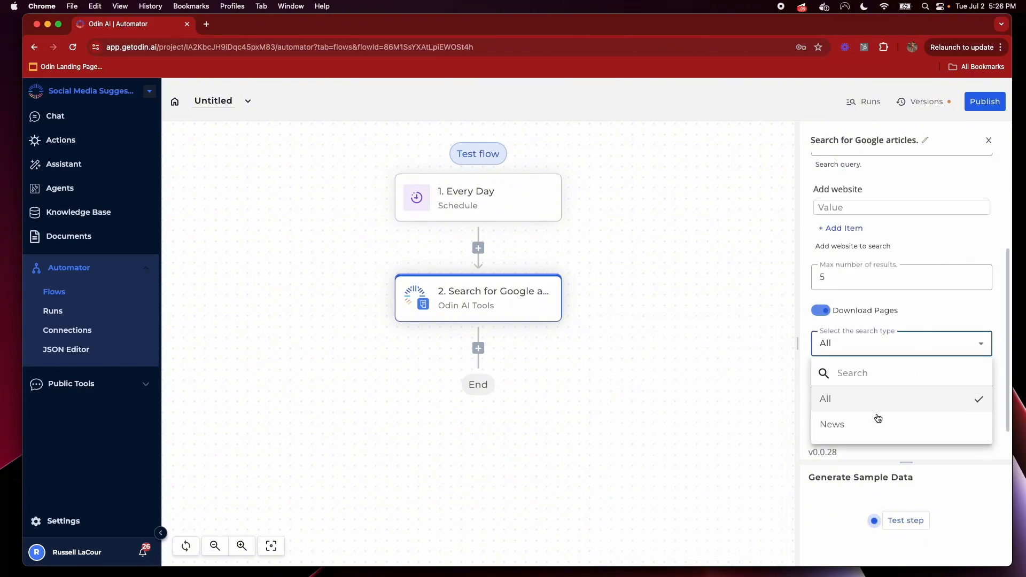
pyautogui.click(909, 422)
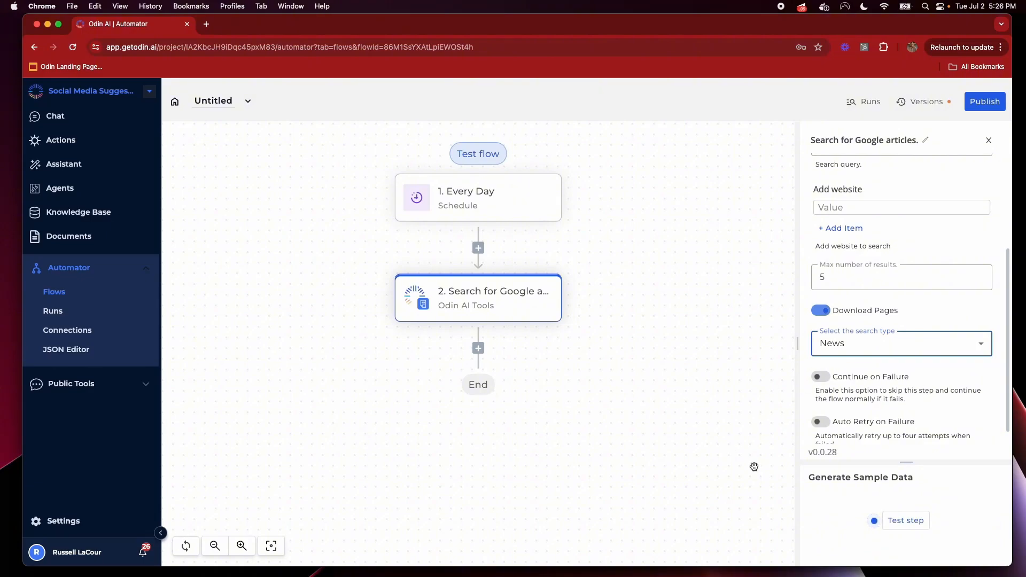
pyautogui.click(911, 531)
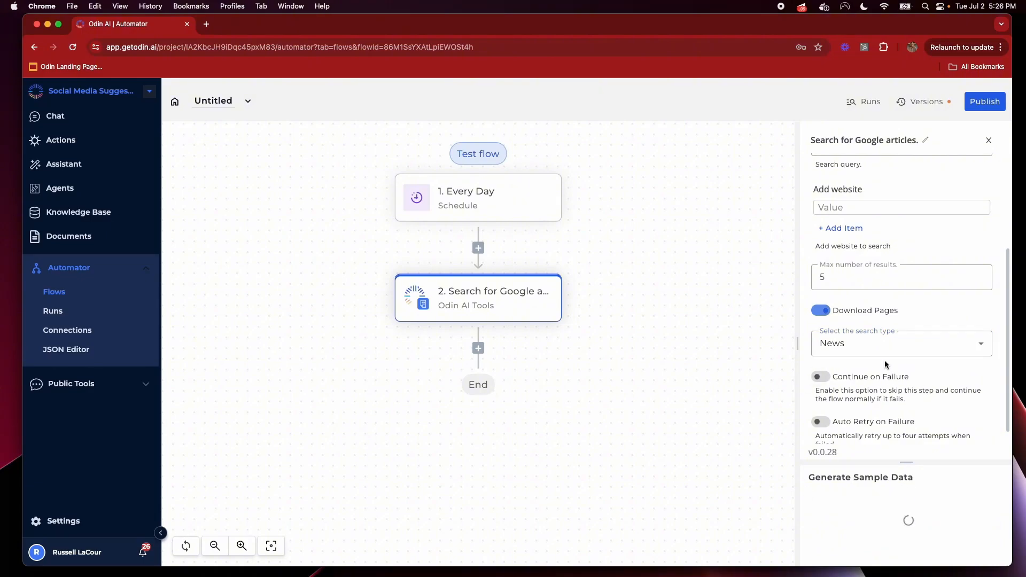
# Enlarge the test output and review the returned articles' titles, publish dates and authors
pyautogui.moveTo(904, 464); pyautogui.dragTo(908, 334)
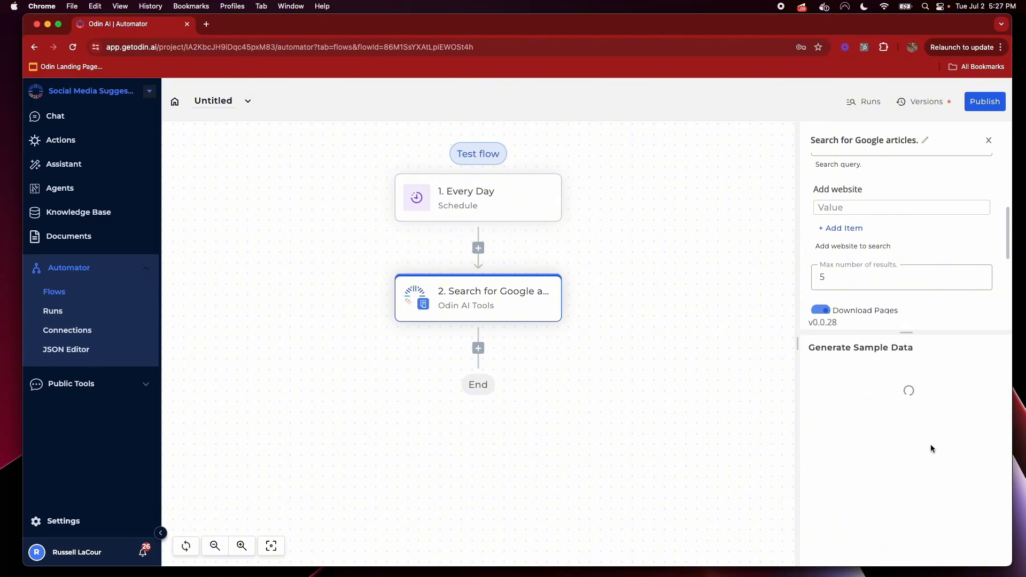
pyautogui.scroll(3, 858, 261)
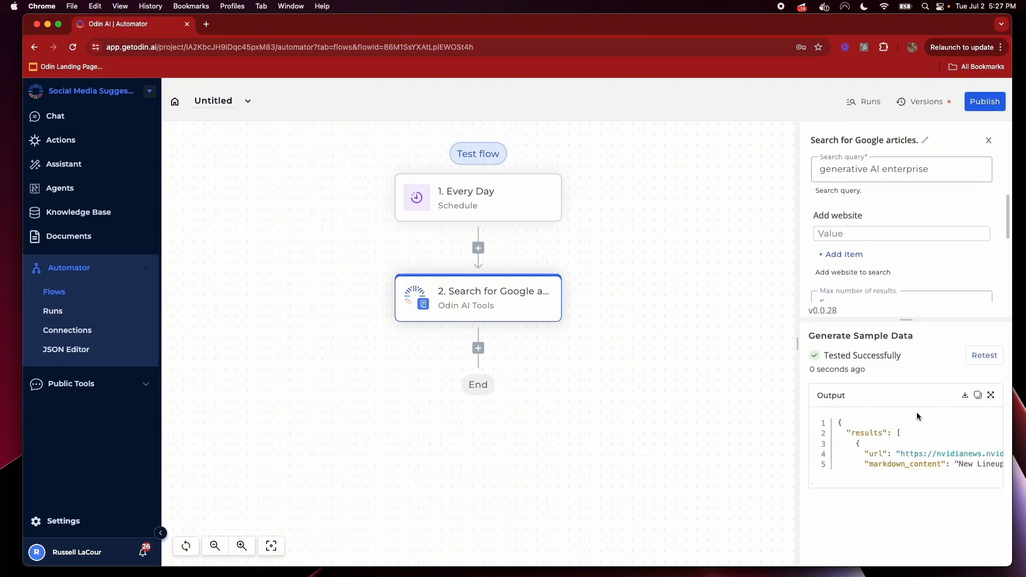
pyautogui.moveTo(797, 343); pyautogui.dragTo(640, 342)
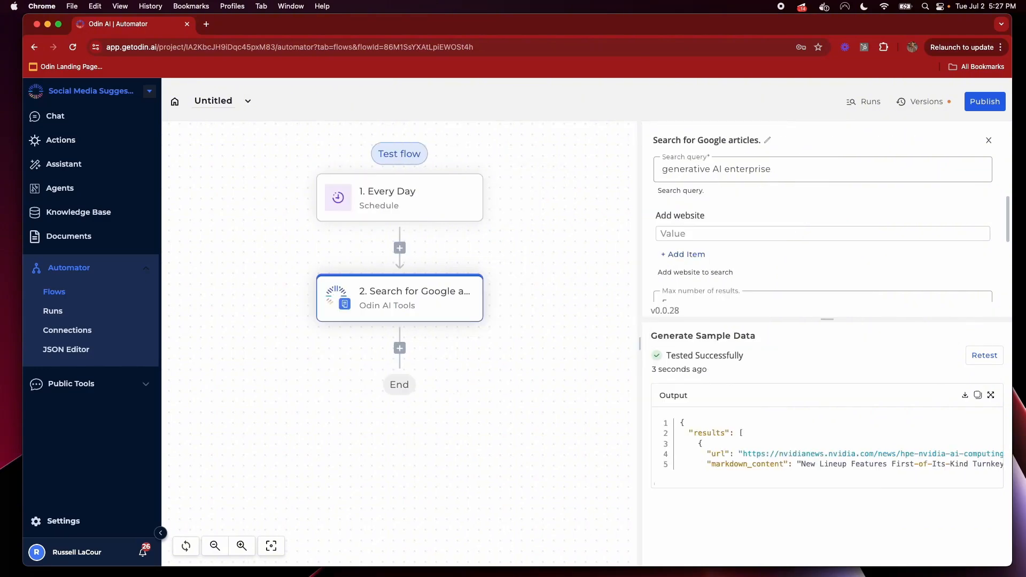
pyautogui.click(991, 397)
pyautogui.scroll(-5, 541, 371)
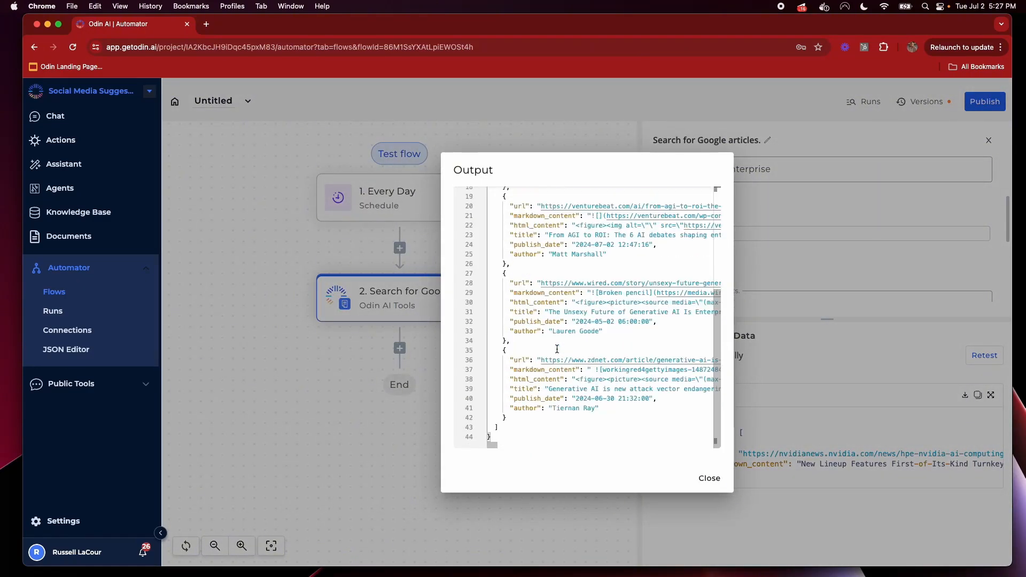
pyautogui.scroll(5, 574, 274)
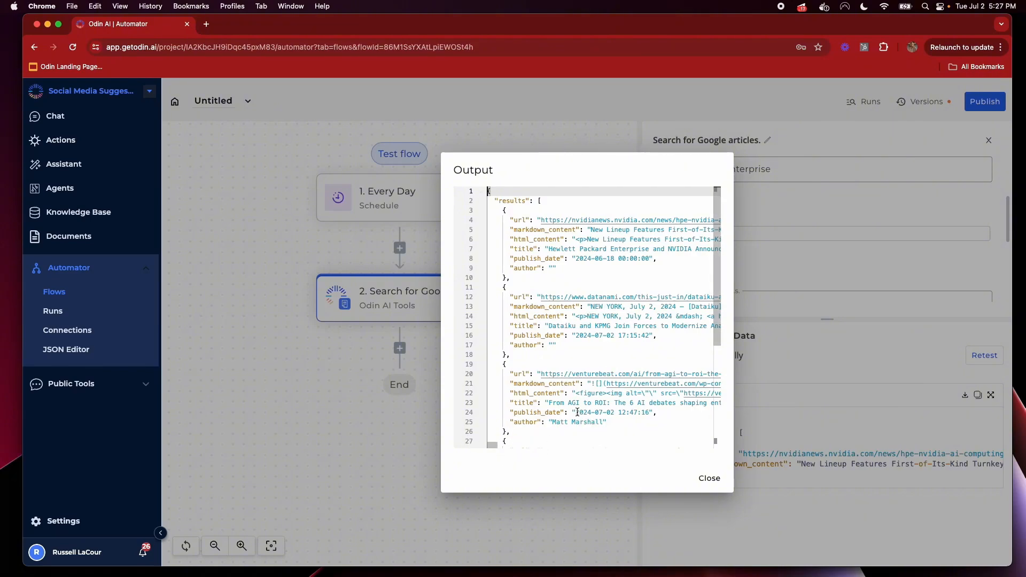
pyautogui.moveTo(577, 413); pyautogui.dragTo(652, 414)
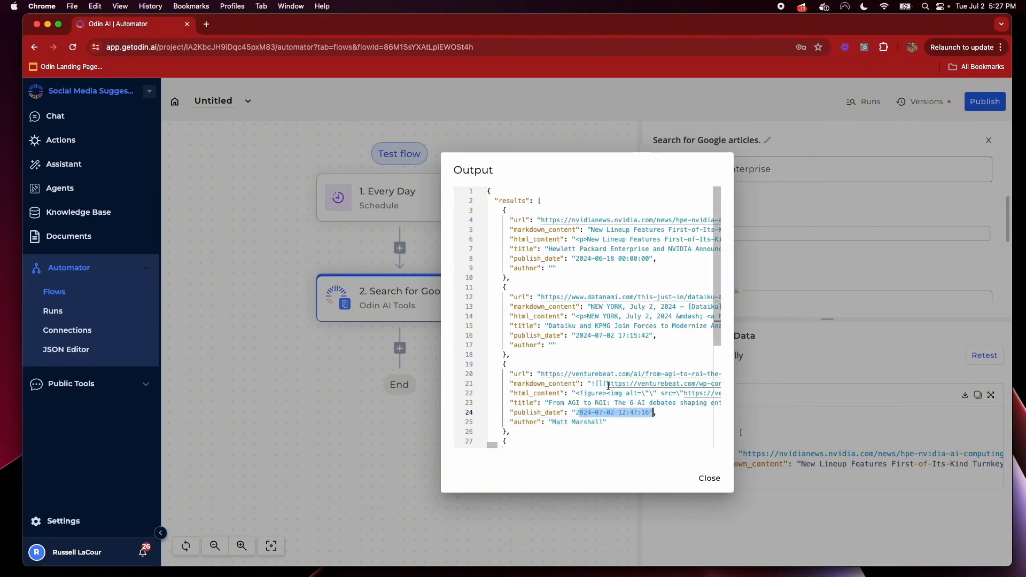
pyautogui.moveTo(495, 446)
pyautogui.mouseDown()
pyautogui.moveTo(545, 440)
pyautogui.moveTo(493, 443)
pyautogui.mouseUp()
pyautogui.scroll(-5, 495, 449)
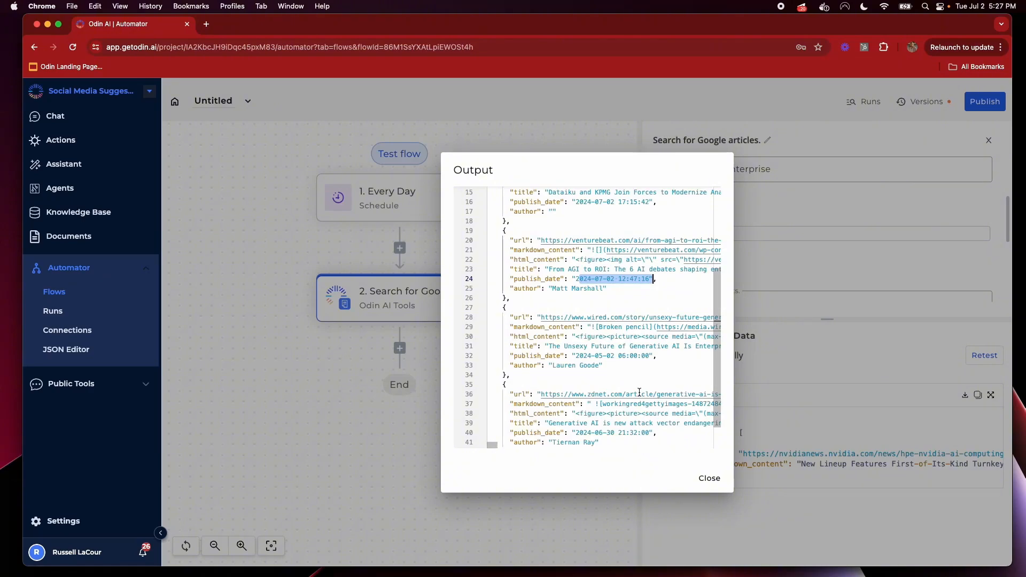
pyautogui.click(721, 478)
pyautogui.scroll(-5, 771, 262)
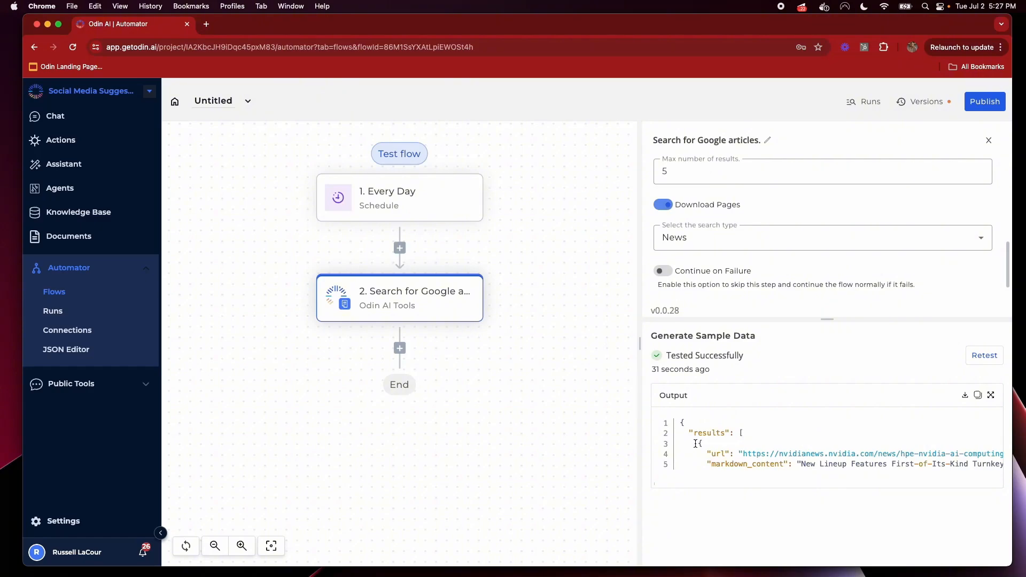
# Add Odin AI Agents as step 3 using Instruct Odin AI with the AI Simple Agent
pyautogui.click(401, 350)
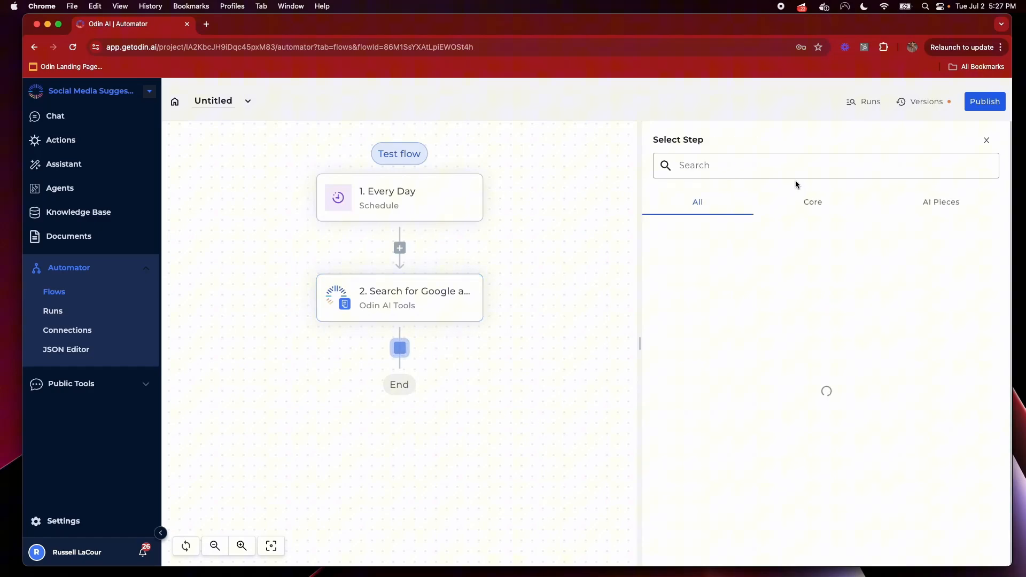
pyautogui.click(912, 202)
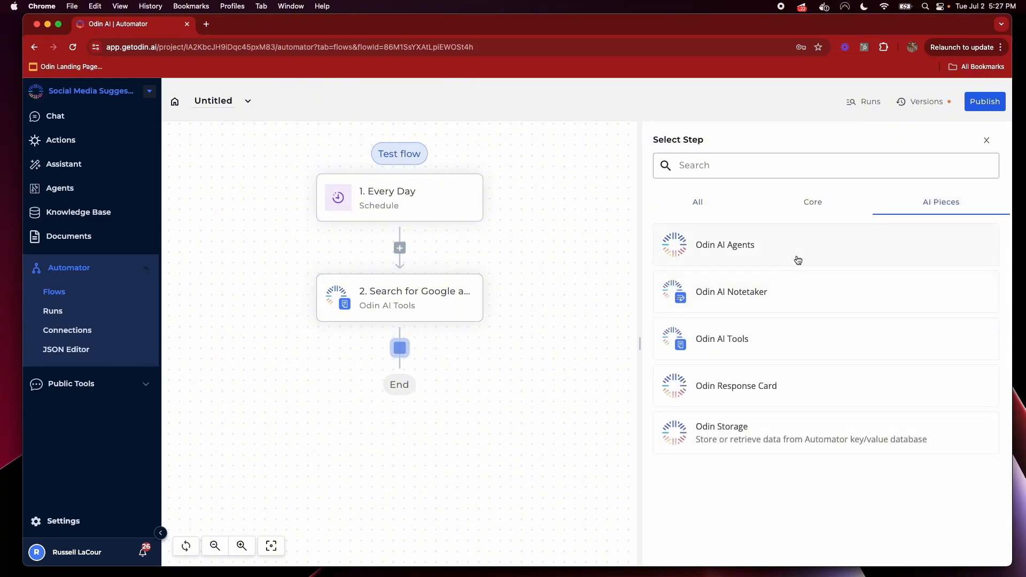
pyautogui.click(798, 260)
pyautogui.click(806, 234)
pyautogui.click(772, 284)
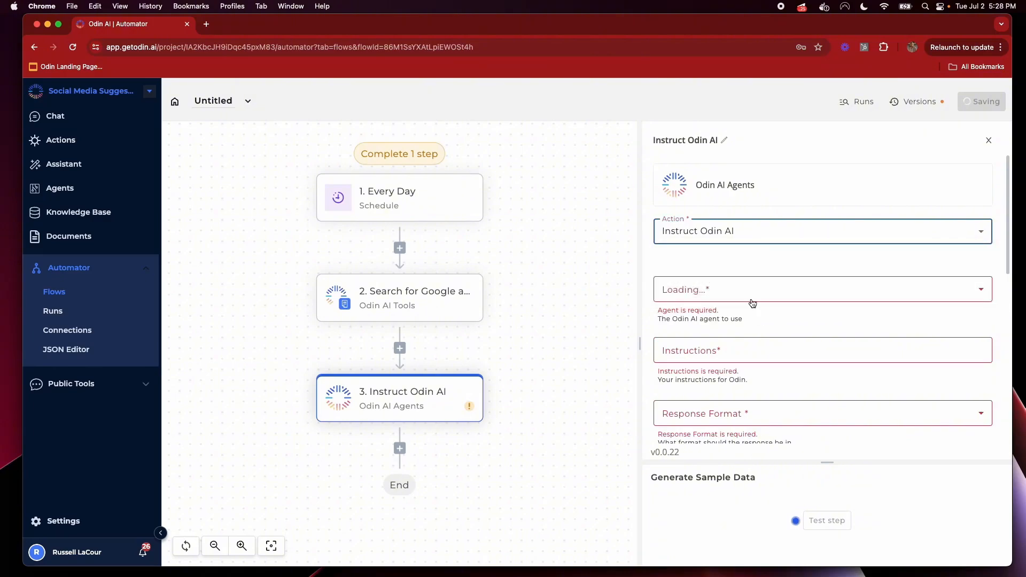
pyautogui.click(751, 296)
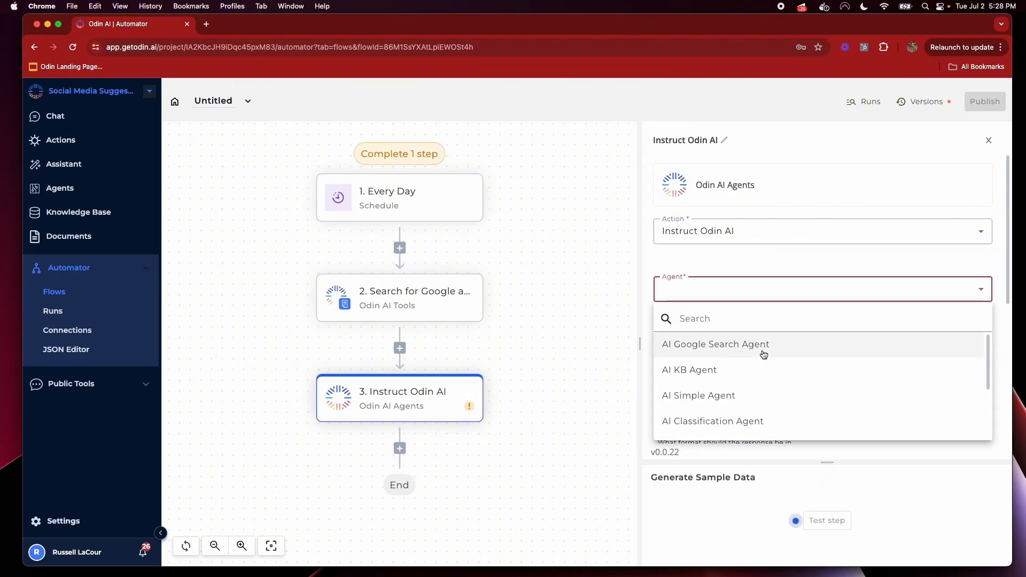
pyautogui.click(741, 396)
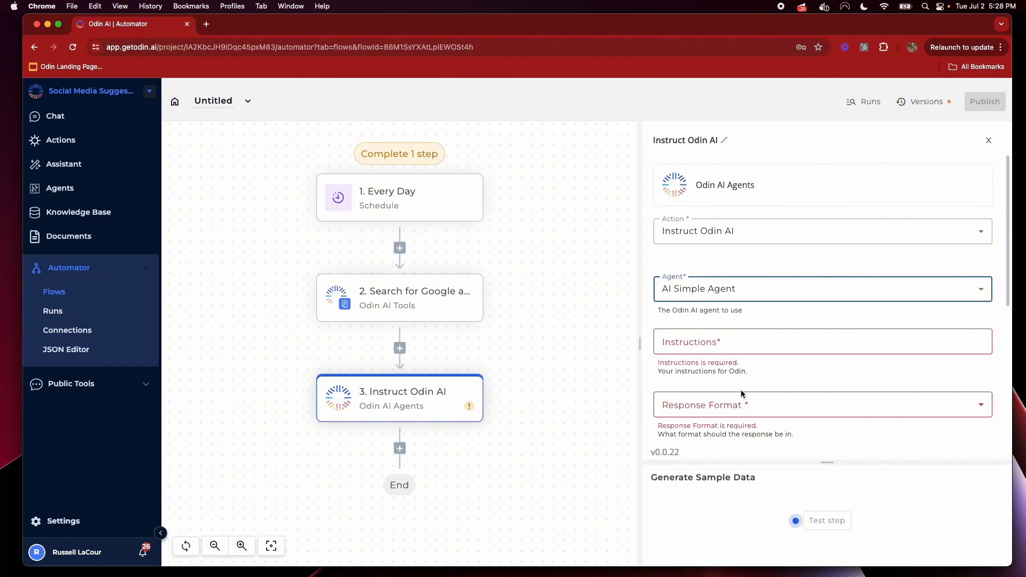
pyautogui.click(817, 347)
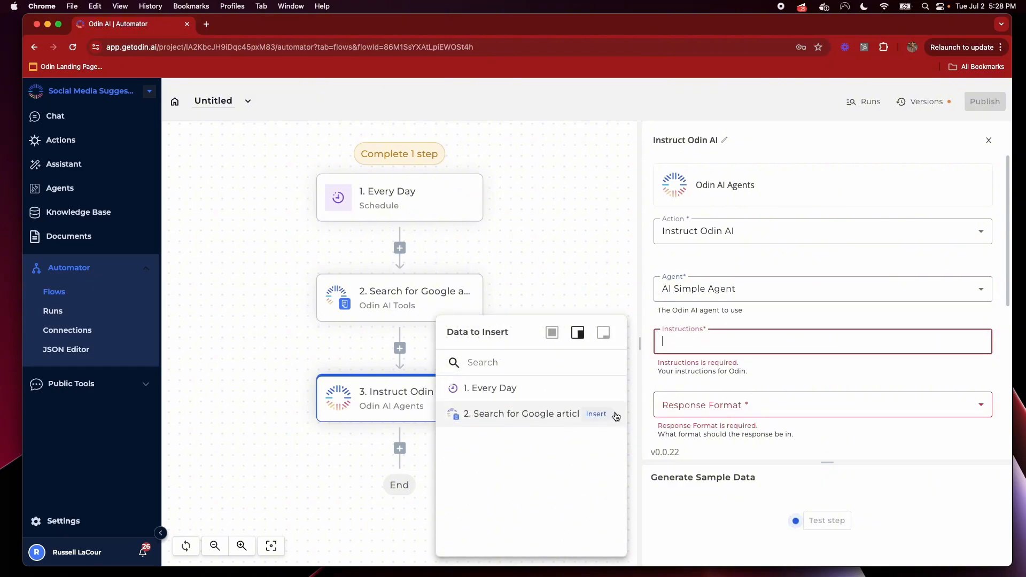
# Insert step 2's search results into the agent's instructions
pyautogui.click(618, 417)
pyautogui.click(604, 441)
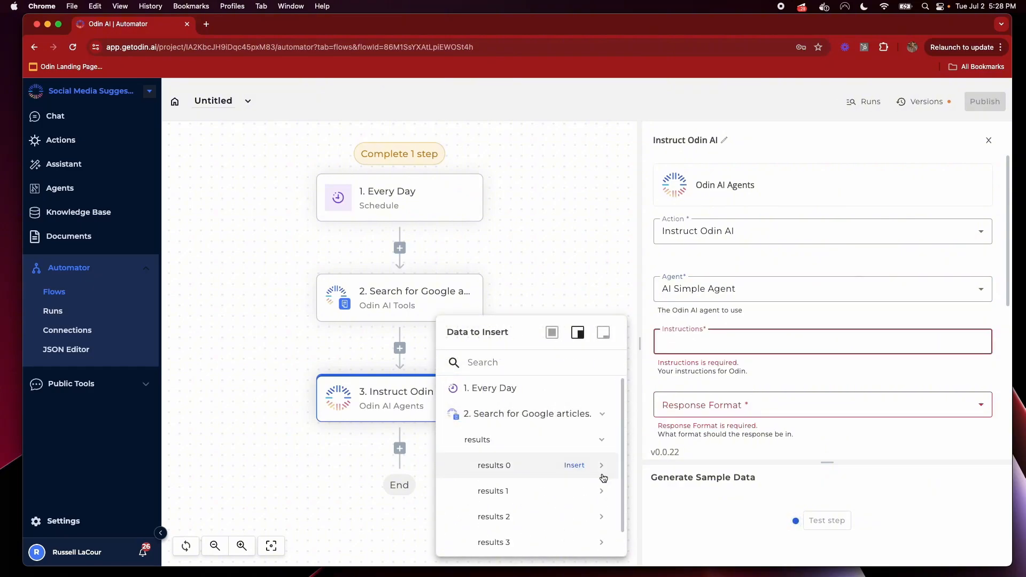
pyautogui.click(577, 439)
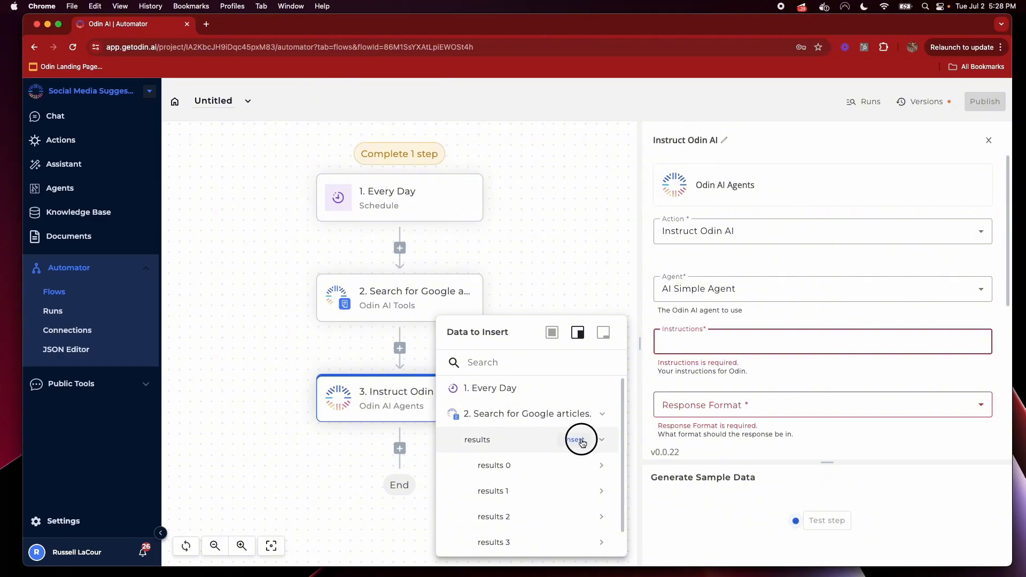
pyautogui.press('Return')
pyautogui.press('Return')
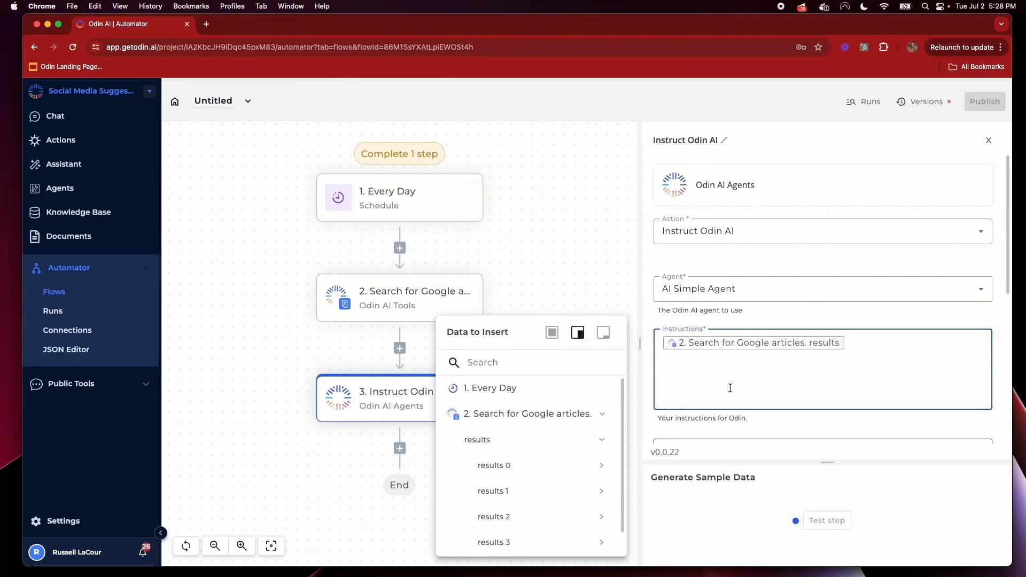
# Review the search step's full output, including the markdown_content and html_content fields
pyautogui.click(399, 288)
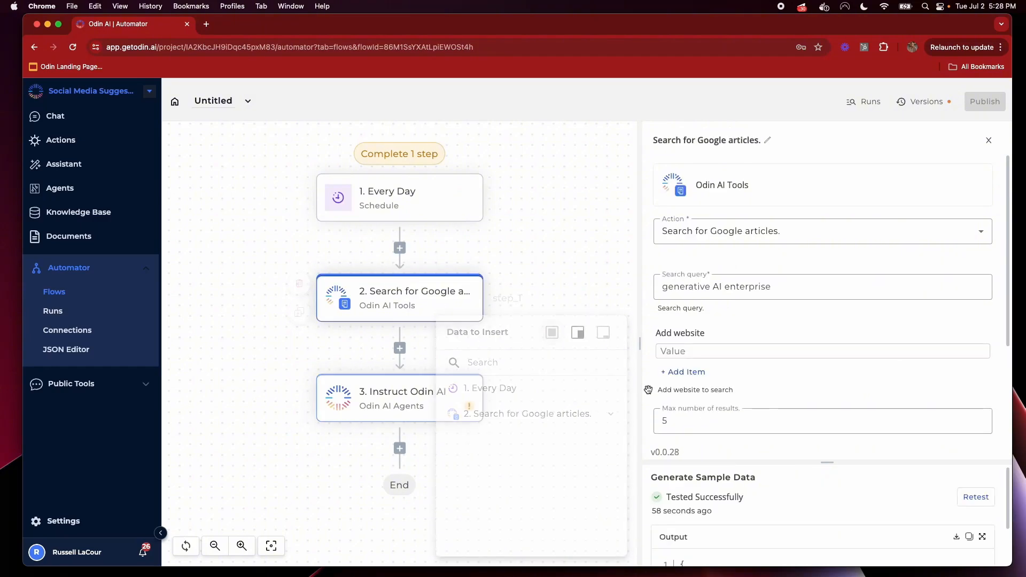
pyautogui.scroll(-3, 776, 533)
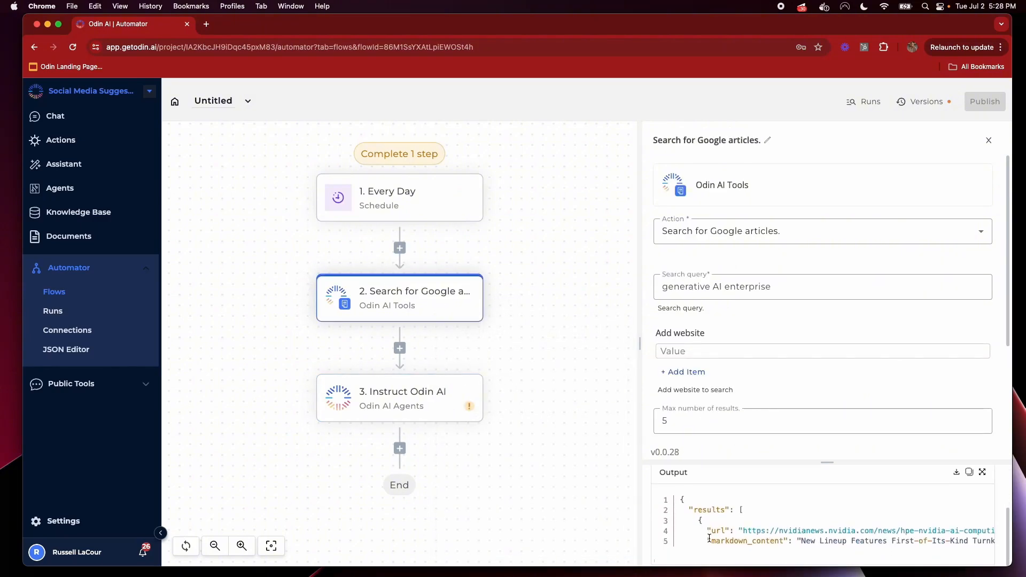
pyautogui.moveTo(707, 541); pyautogui.dragTo(790, 542)
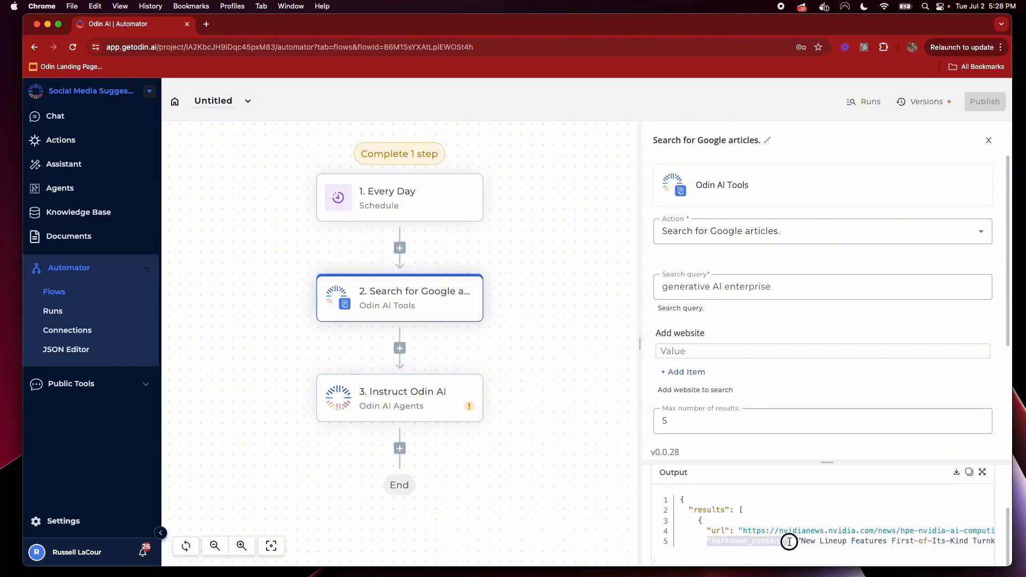
pyautogui.click(982, 472)
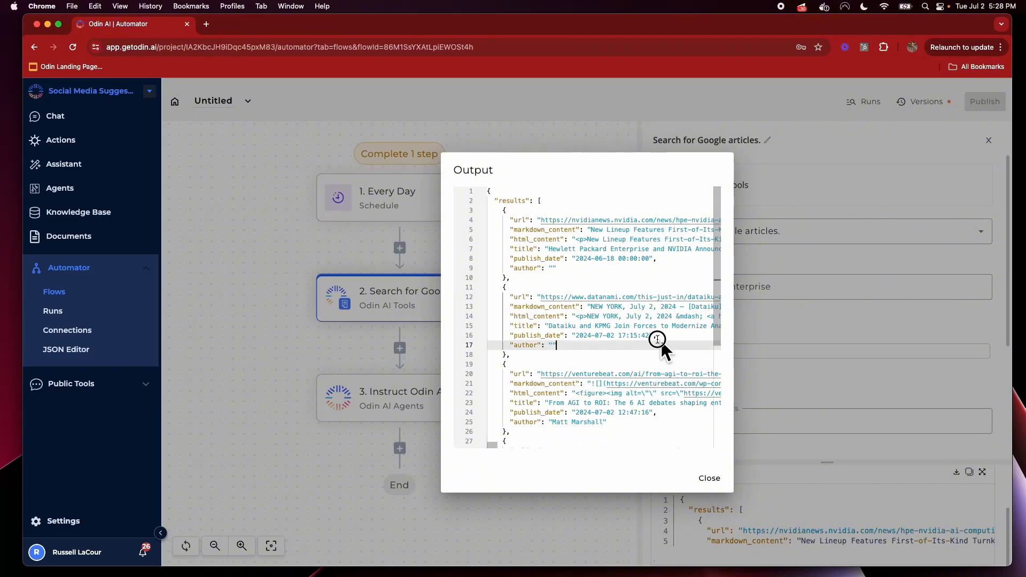
pyautogui.moveTo(659, 343); pyautogui.dragTo(483, 296)
pyautogui.click(598, 316)
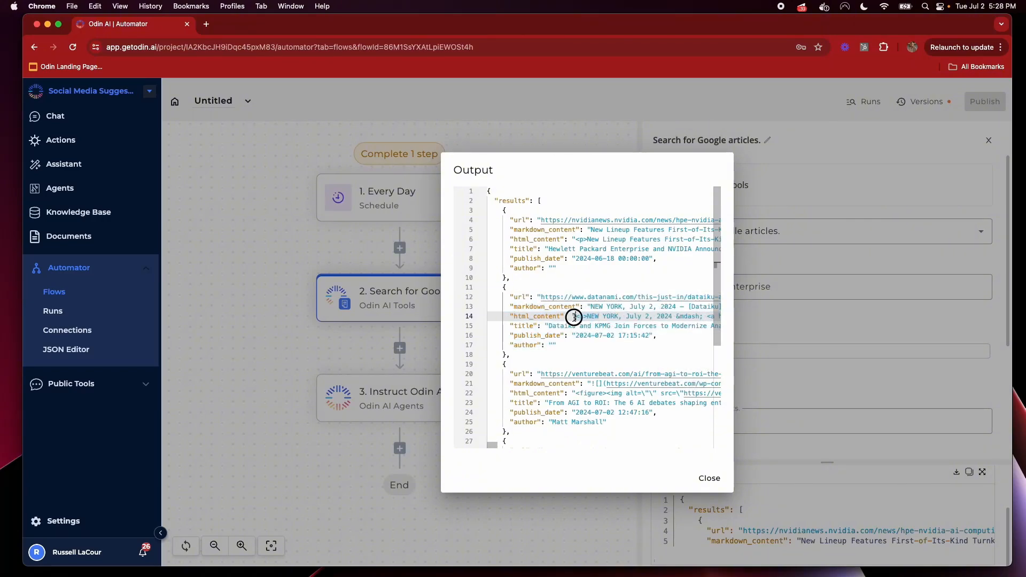
pyautogui.keyDown('shift'); pyautogui.click(575, 316); pyautogui.keyUp('shift')
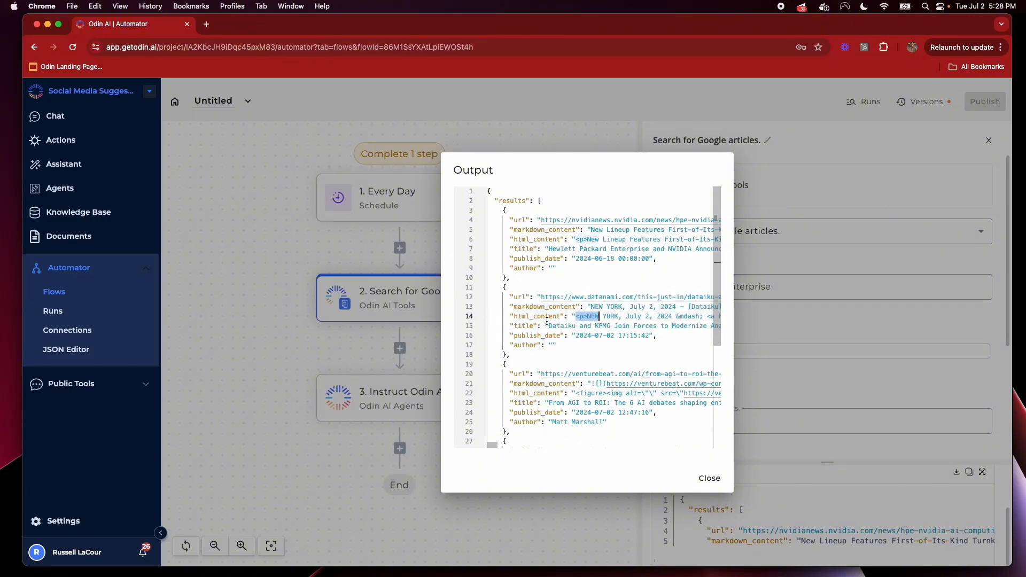
pyautogui.click(292, 346)
# Back in the agent step, remove a duplicate data insert and inspect step 2's result fields
pyautogui.click(434, 416)
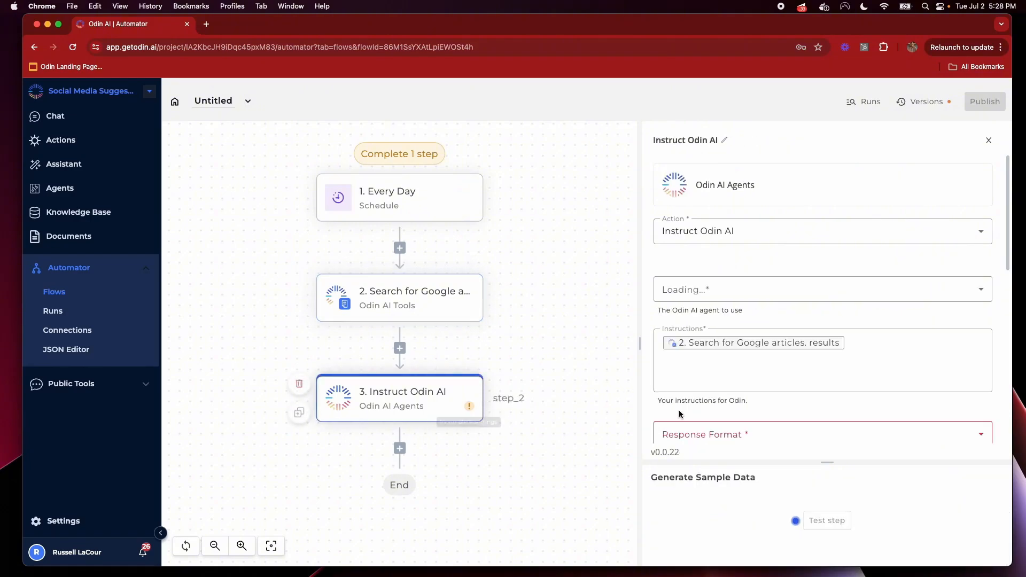
pyautogui.click(757, 374)
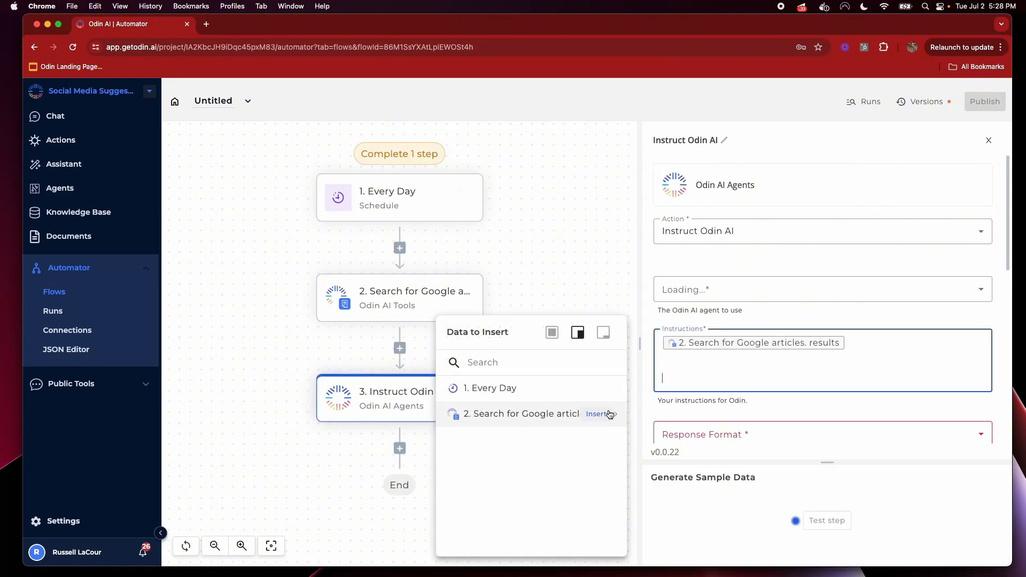
pyautogui.click(606, 414)
pyautogui.press('BackSpace')
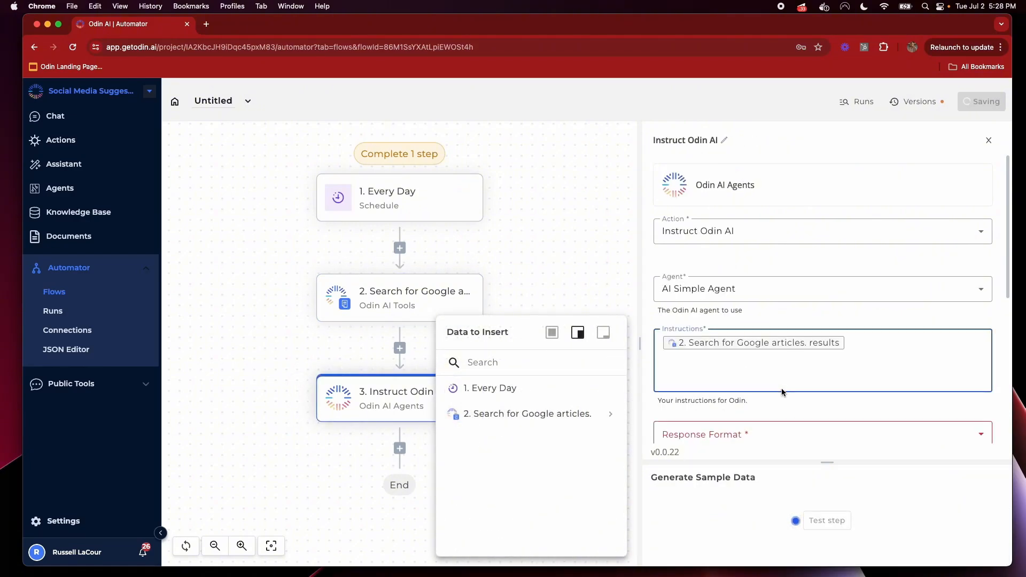
pyautogui.click(616, 418)
pyautogui.click(614, 441)
pyautogui.scroll(-1, 601, 450)
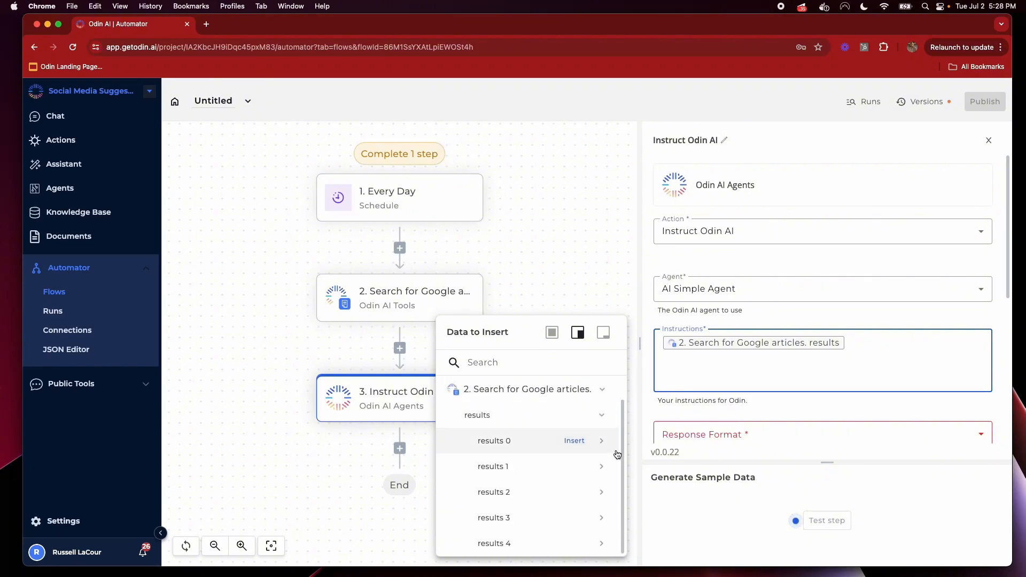
pyautogui.click(603, 442)
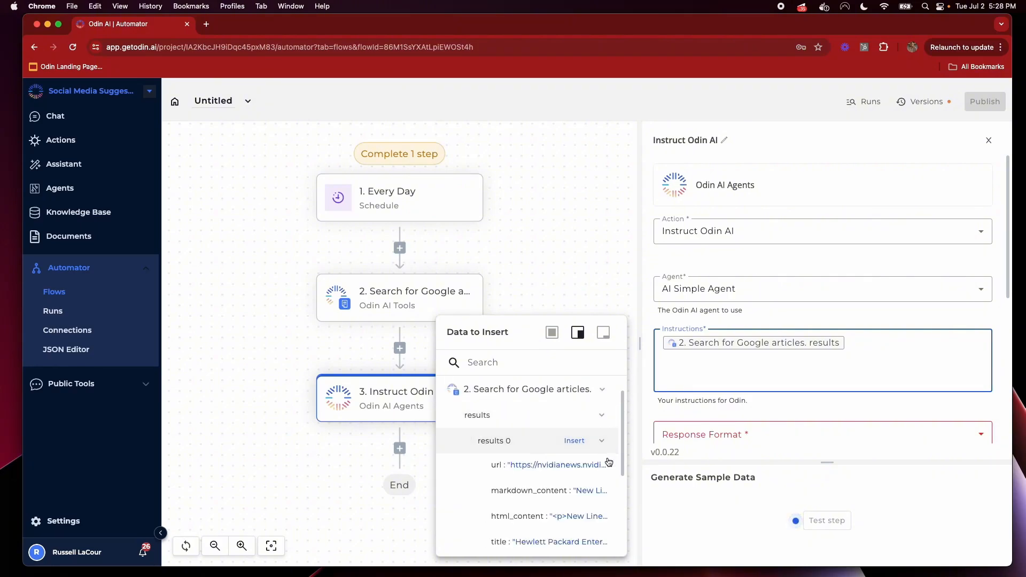
pyautogui.click(494, 315)
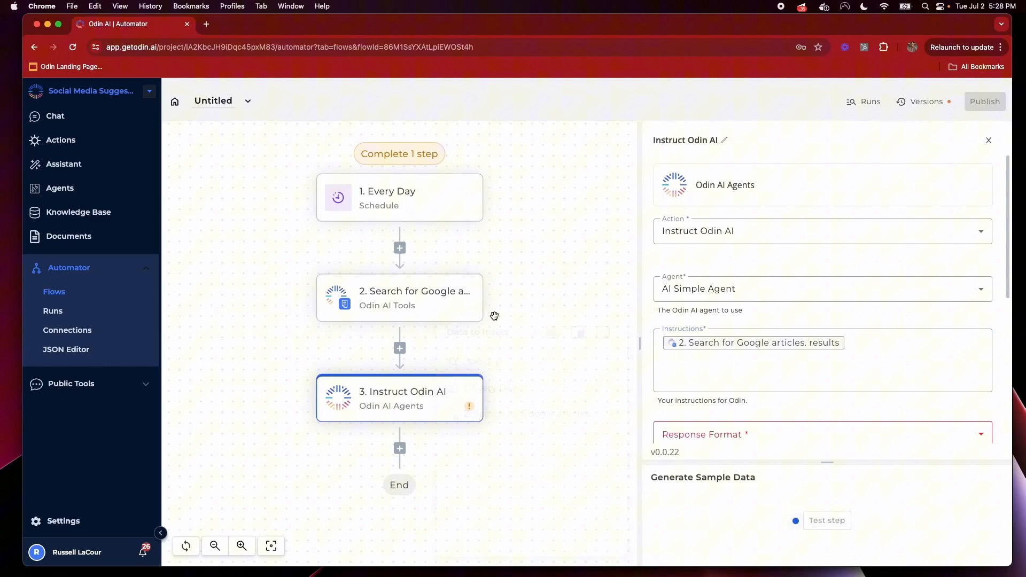
# Add a Loop on Items step over the search results and test it
pyautogui.click(405, 353)
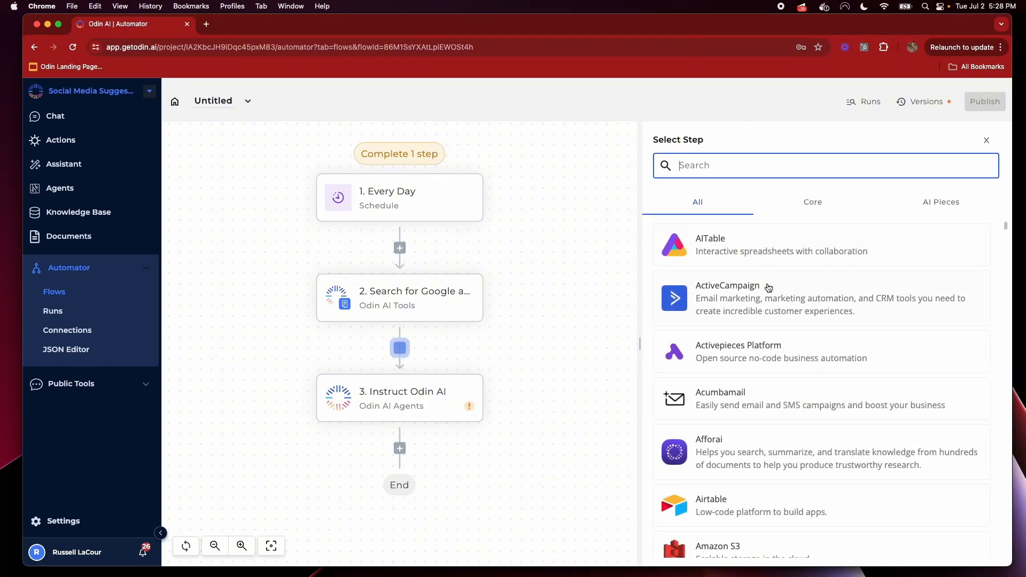
pyautogui.write('loop')
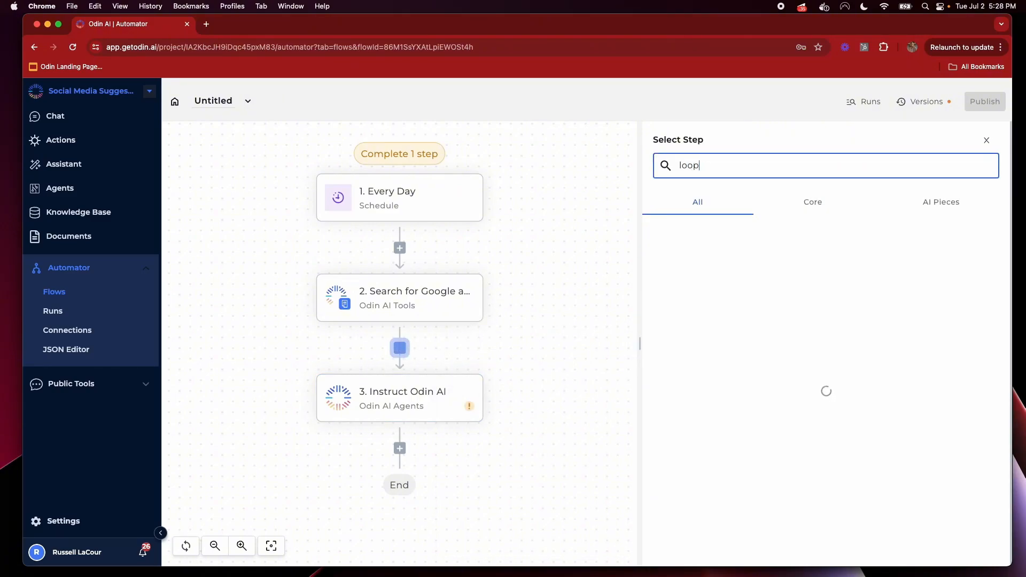
pyautogui.click(852, 240)
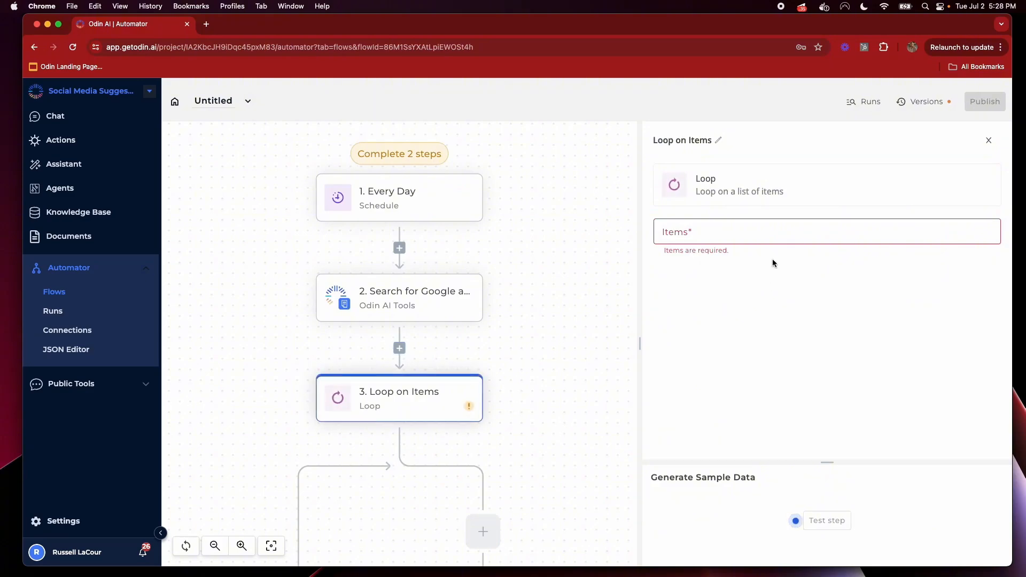
pyautogui.click(777, 230)
pyautogui.click(616, 414)
pyautogui.click(593, 438)
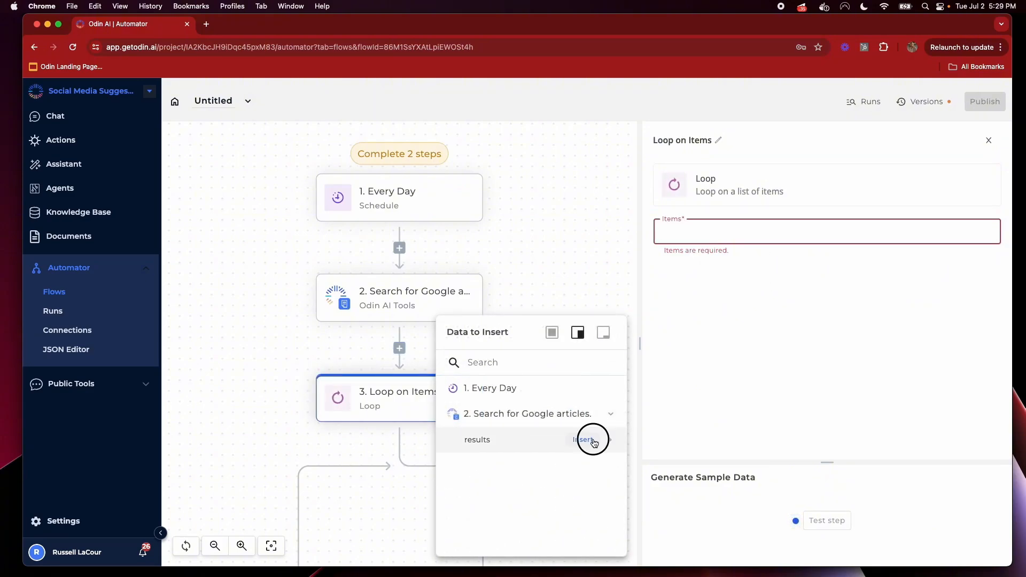
pyautogui.moveTo(828, 463); pyautogui.dragTo(837, 326)
pyautogui.click(823, 387)
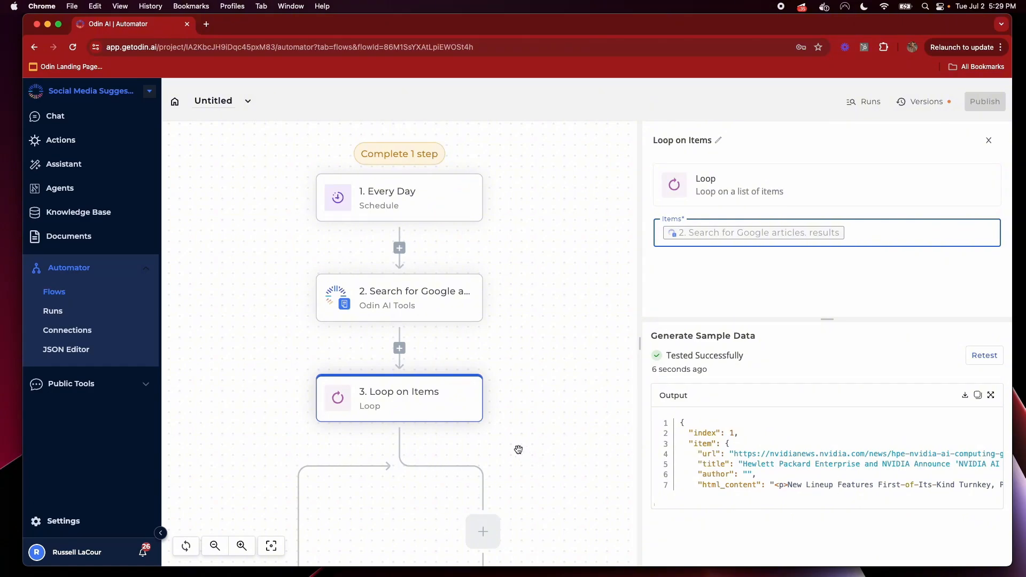
# Move the Instruct Odin AI step inside the loop
pyautogui.scroll(-5, 481, 447)
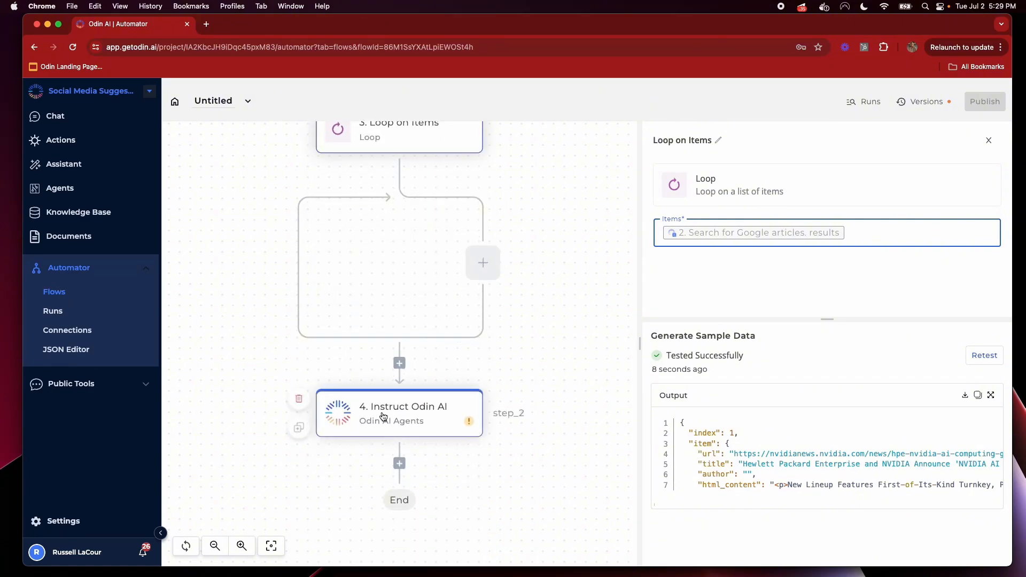
pyautogui.moveTo(342, 413); pyautogui.dragTo(488, 264)
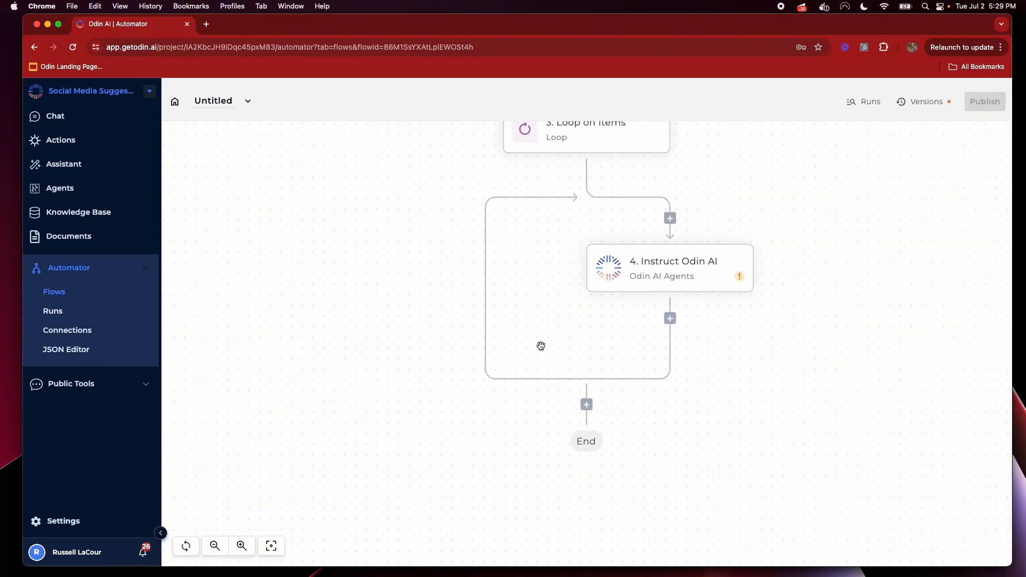
pyautogui.scroll(3, 541, 346)
# Insert the loop item's title, markdown_content and url into the agent instructions
pyautogui.click(667, 416)
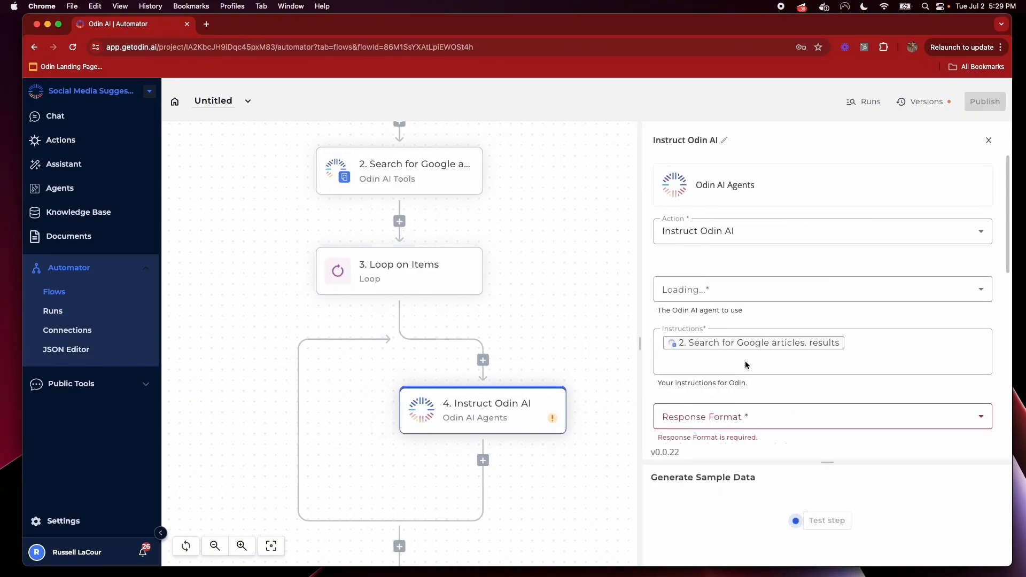
pyautogui.click(786, 358)
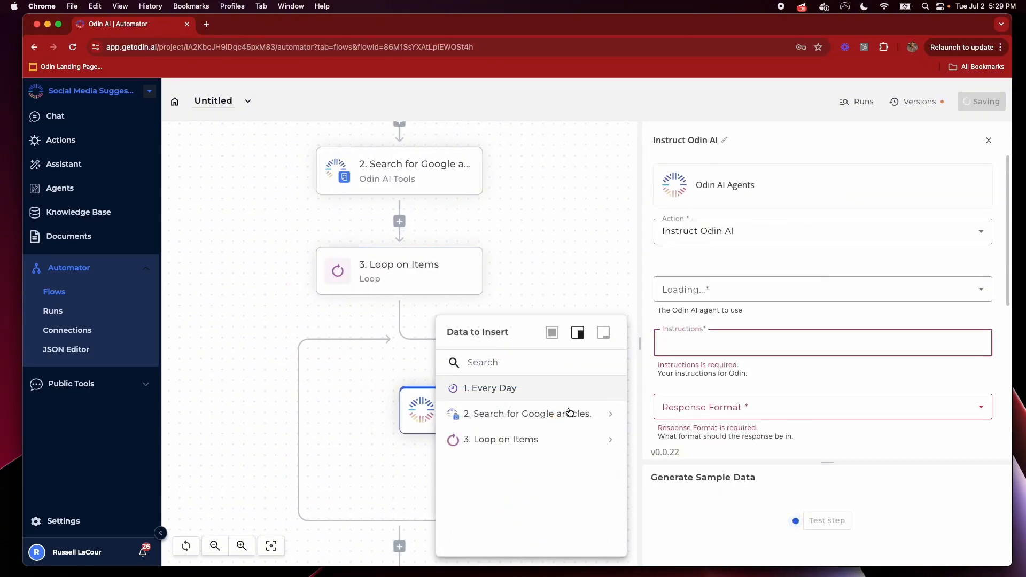
pyautogui.click(609, 440)
pyautogui.click(611, 495)
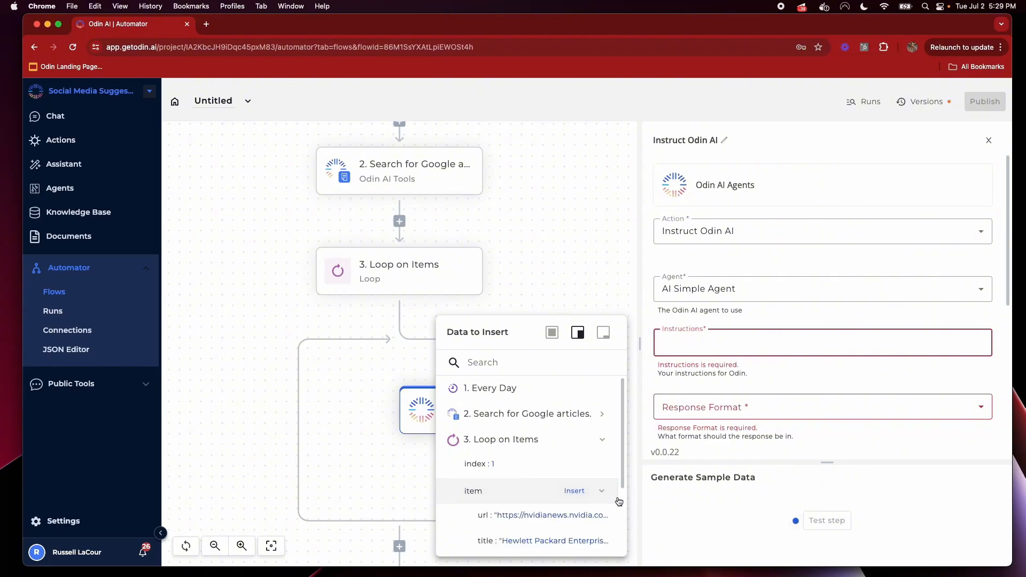
pyautogui.scroll(-3, 612, 493)
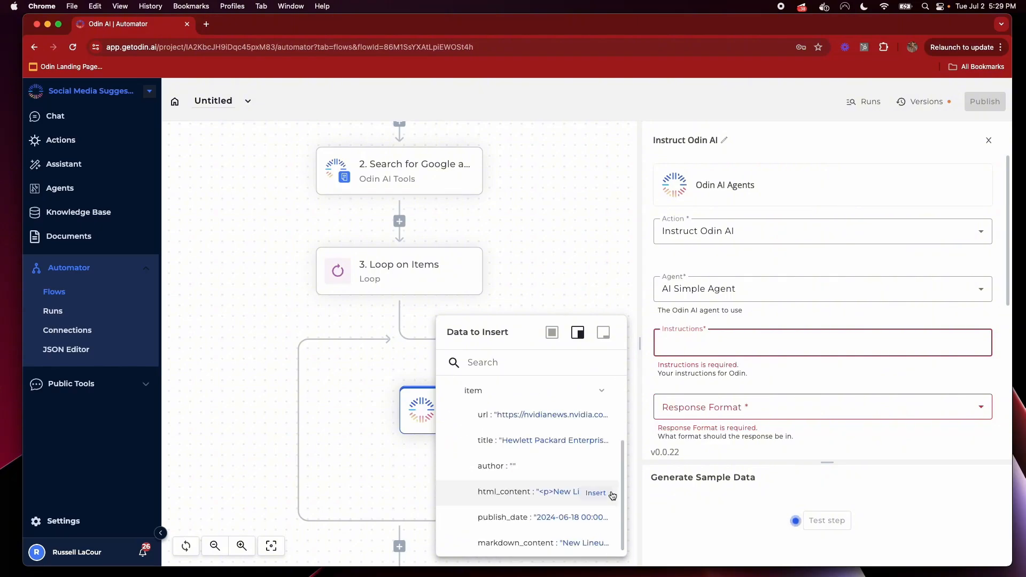
pyautogui.click(595, 442)
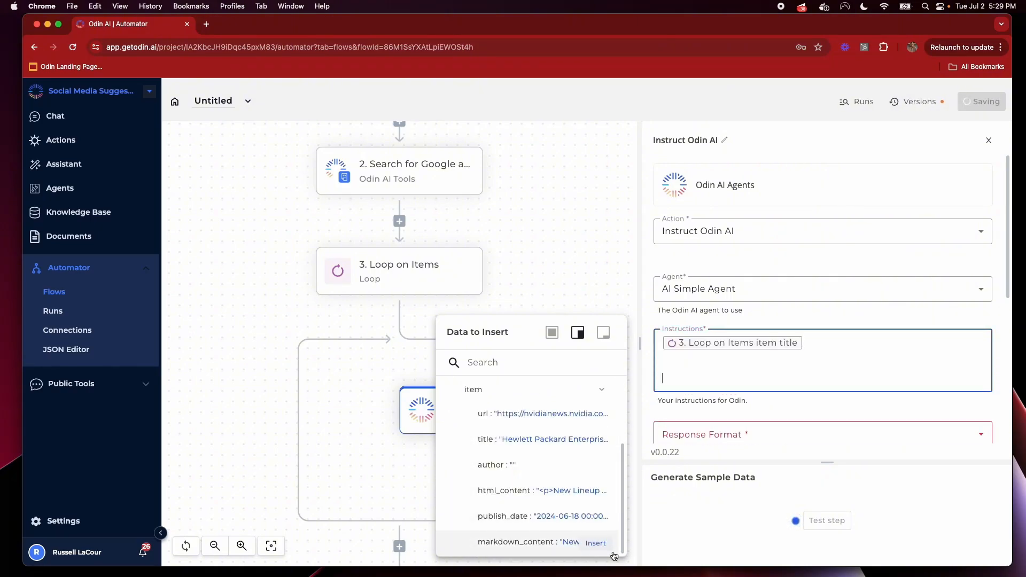
pyautogui.click(595, 544)
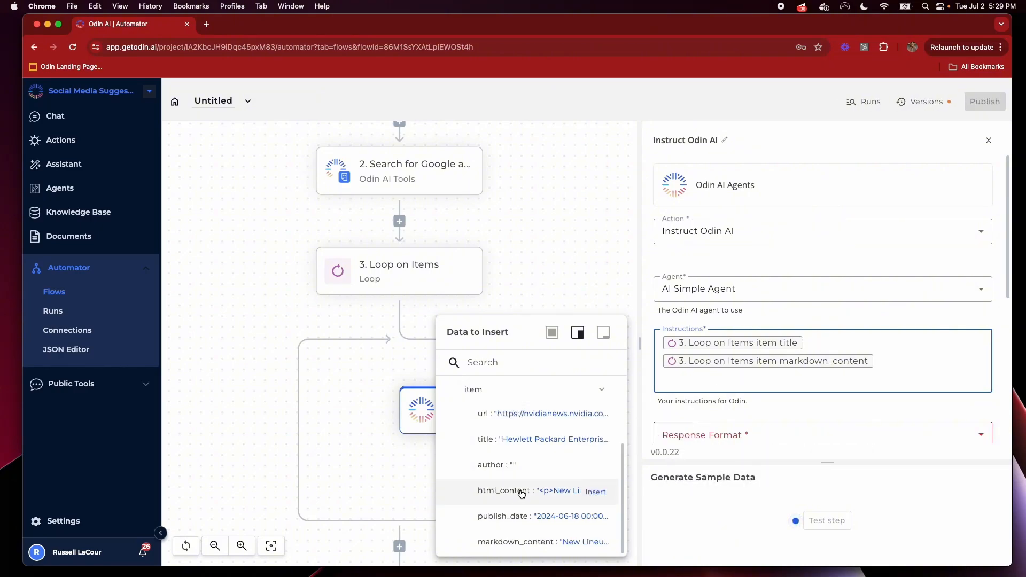
pyautogui.click(596, 417)
# Put each reference on its own line, labelled 'Title:', 'Article:' and 'Source'
pyautogui.press('Return')
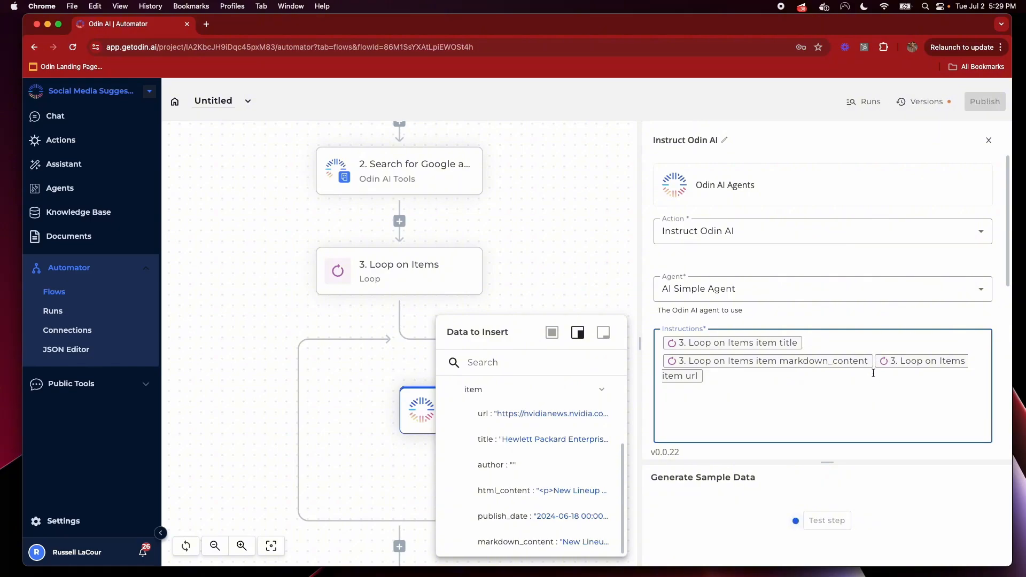
pyautogui.press('Return')
pyautogui.press('Return')
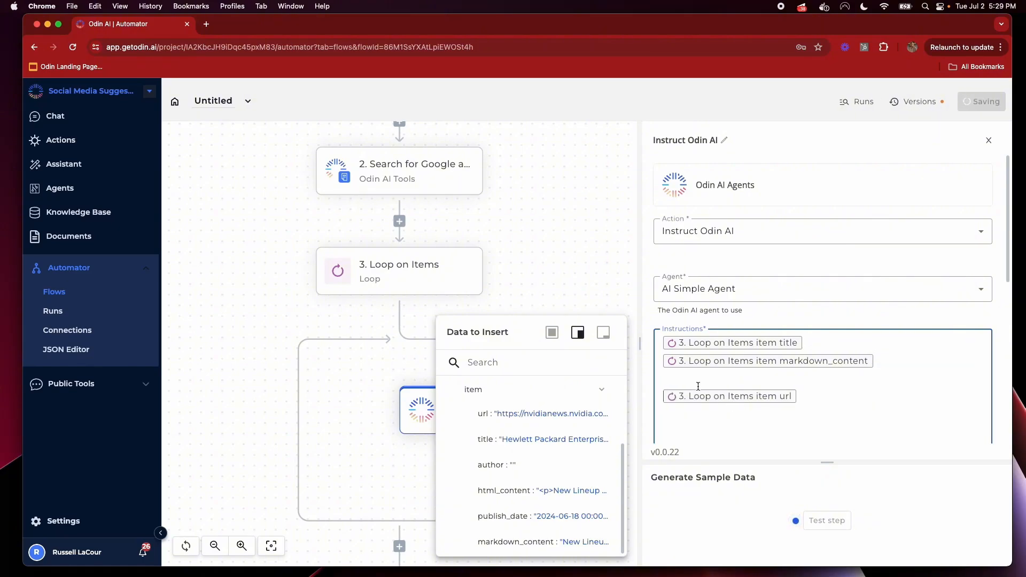
pyautogui.click(665, 358)
pyautogui.press('Return')
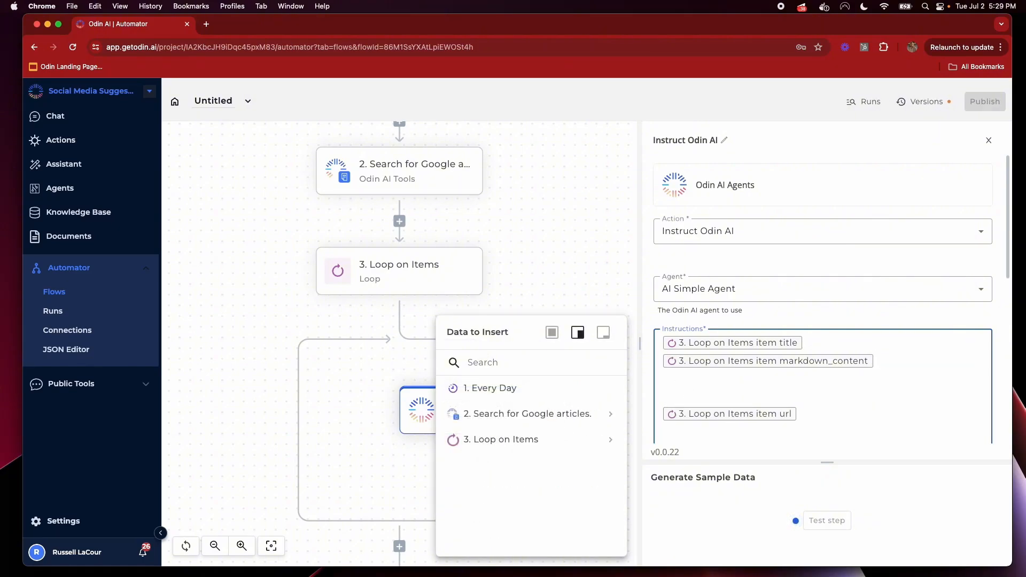
pyautogui.press('BackSpace')
pyautogui.press('Return')
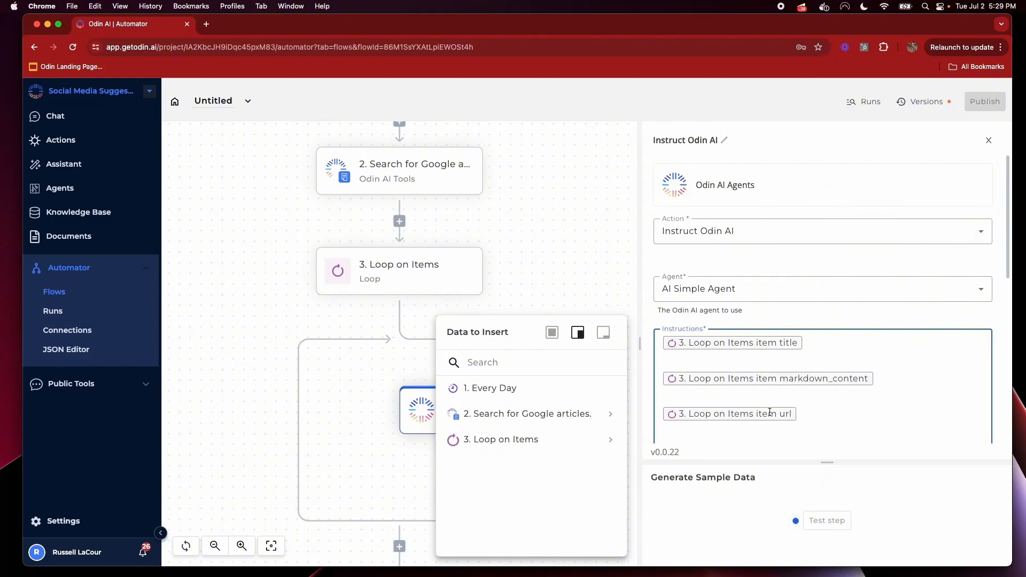
pyautogui.write('Title: ')
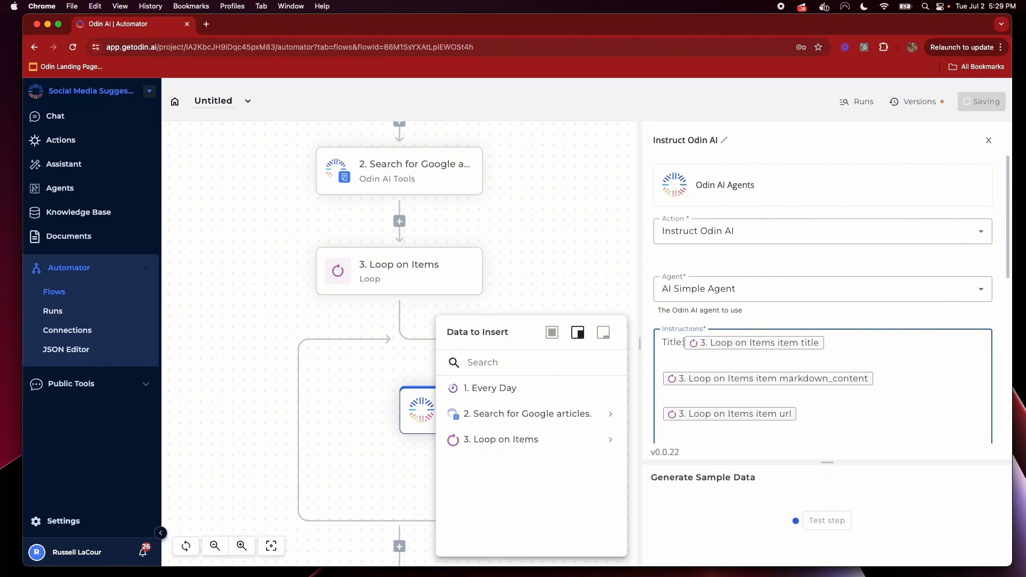
pyautogui.write('Article')
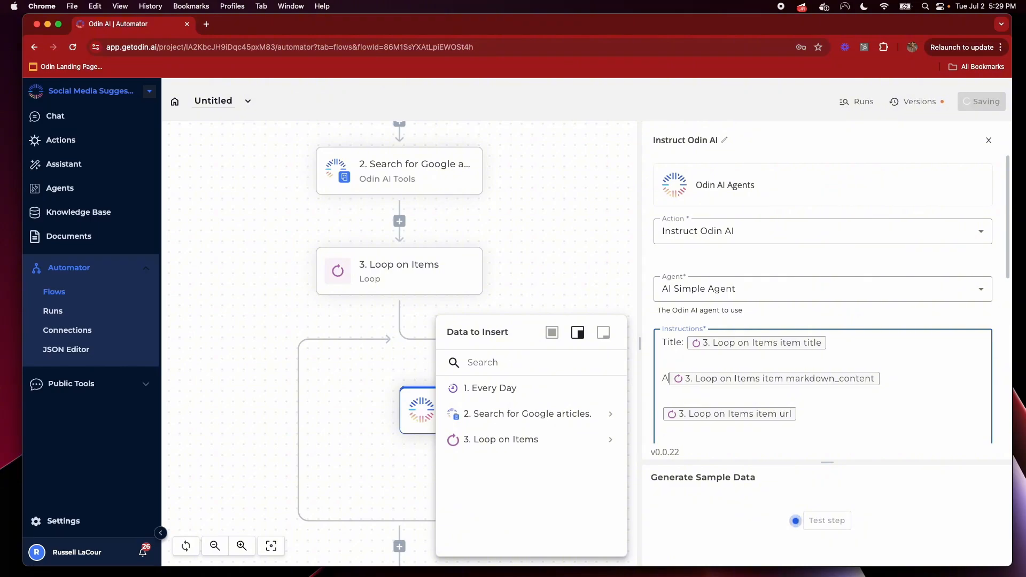
pyautogui.write(':')
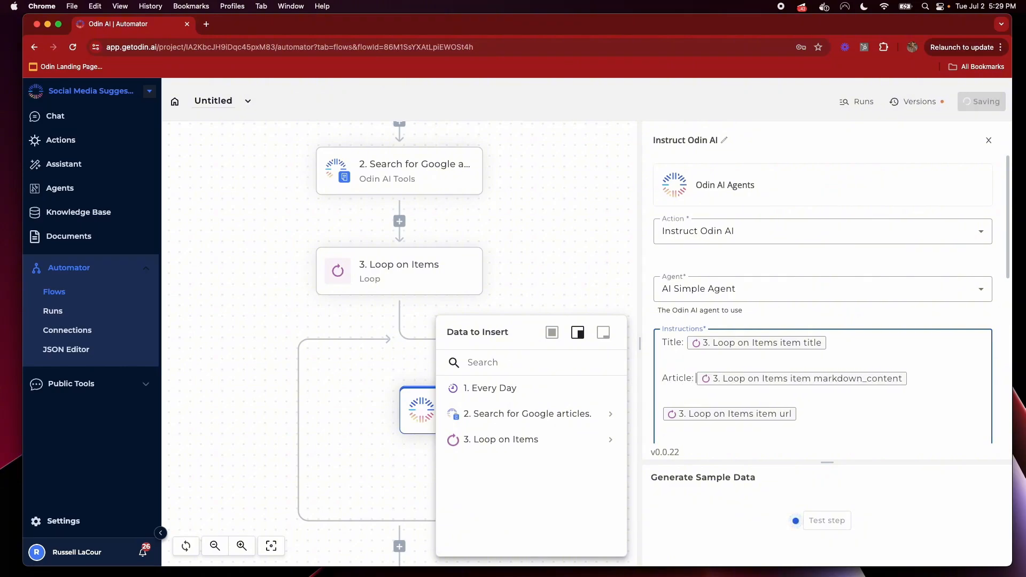
pyautogui.press('Down')
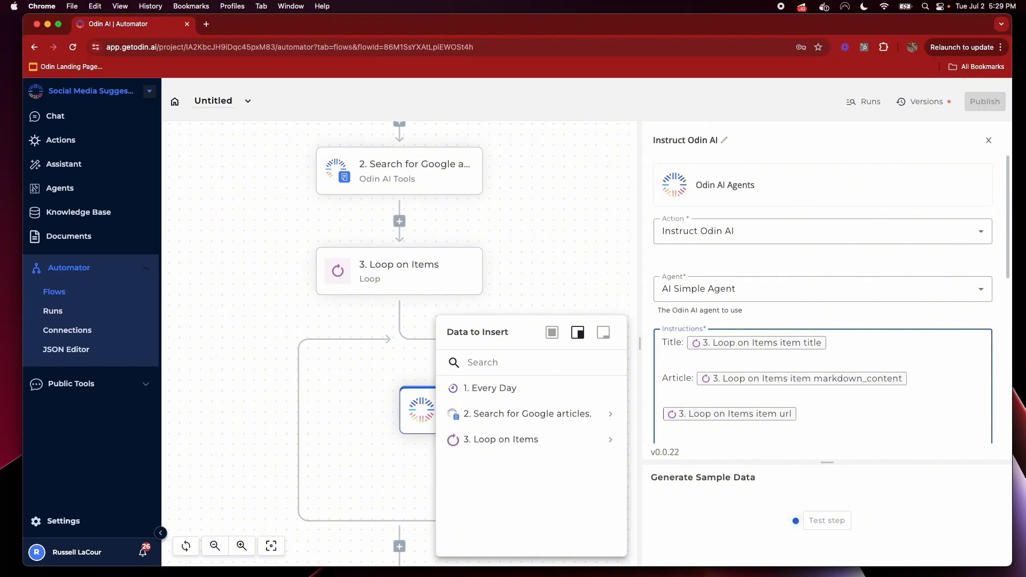
pyautogui.write('Sou ')
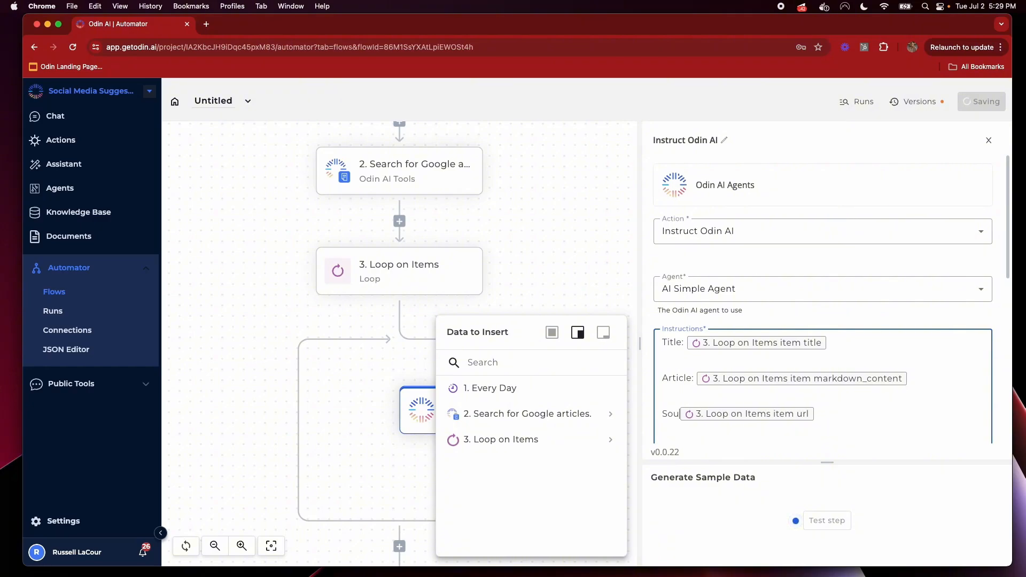
pyautogui.write('rce:')
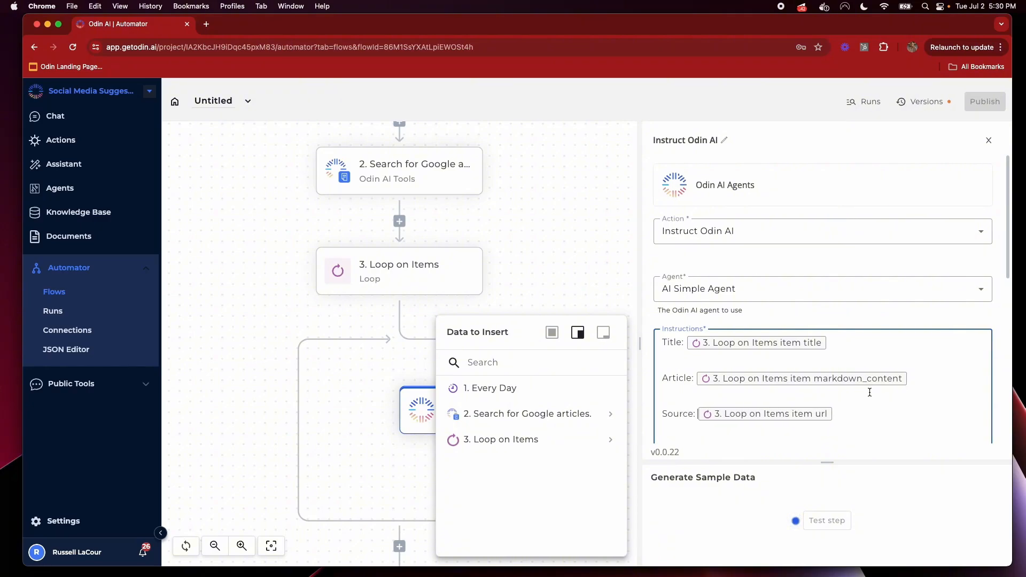
# Set the agent step's response format to Normal
pyautogui.scroll(-3, 861, 394)
pyautogui.click(775, 374)
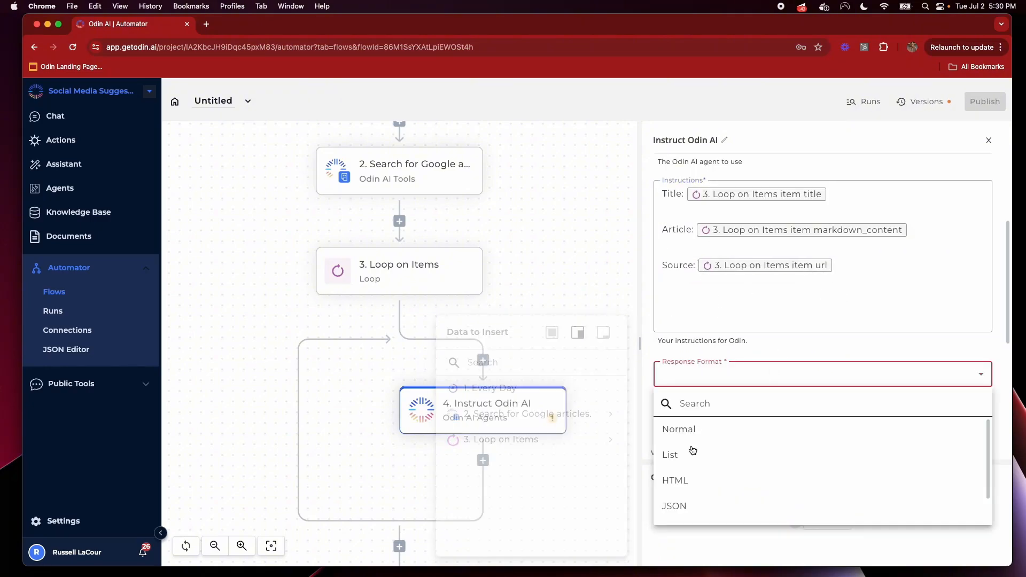
pyautogui.click(698, 427)
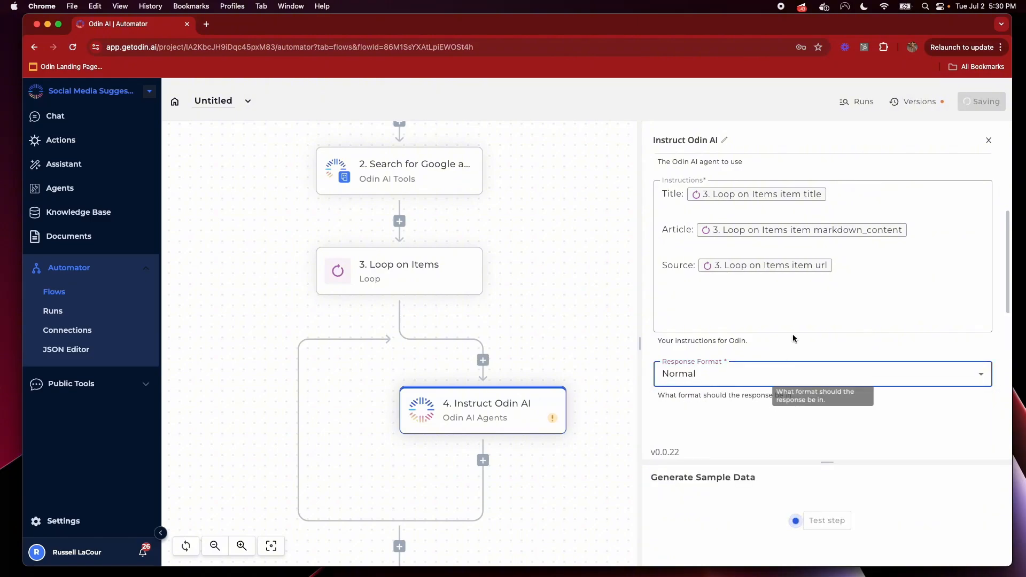
pyautogui.click(753, 303)
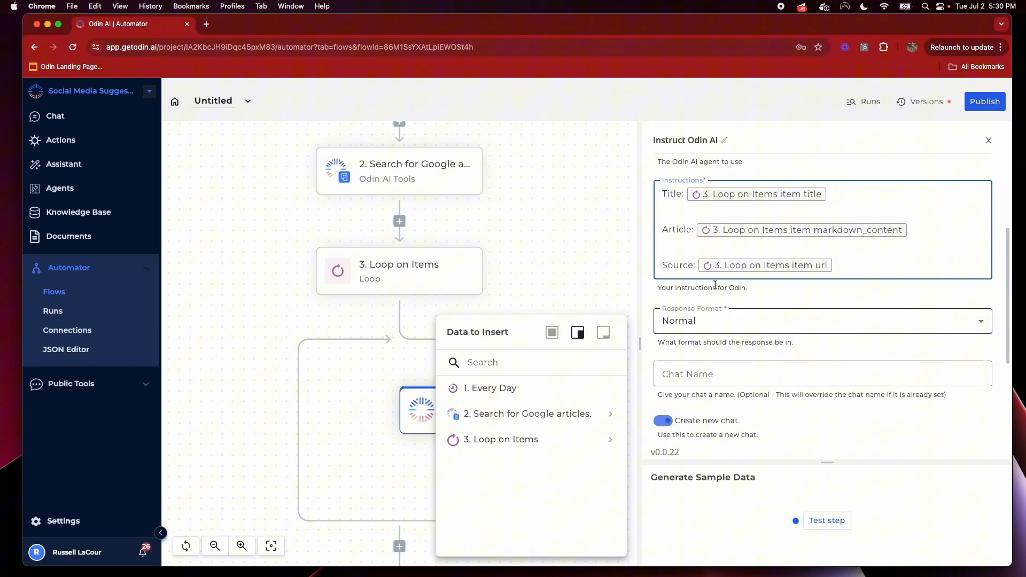
# Name the chat 'Social Post', ignore chat history, and set custom chat ID 'social-post'
pyautogui.click(706, 374)
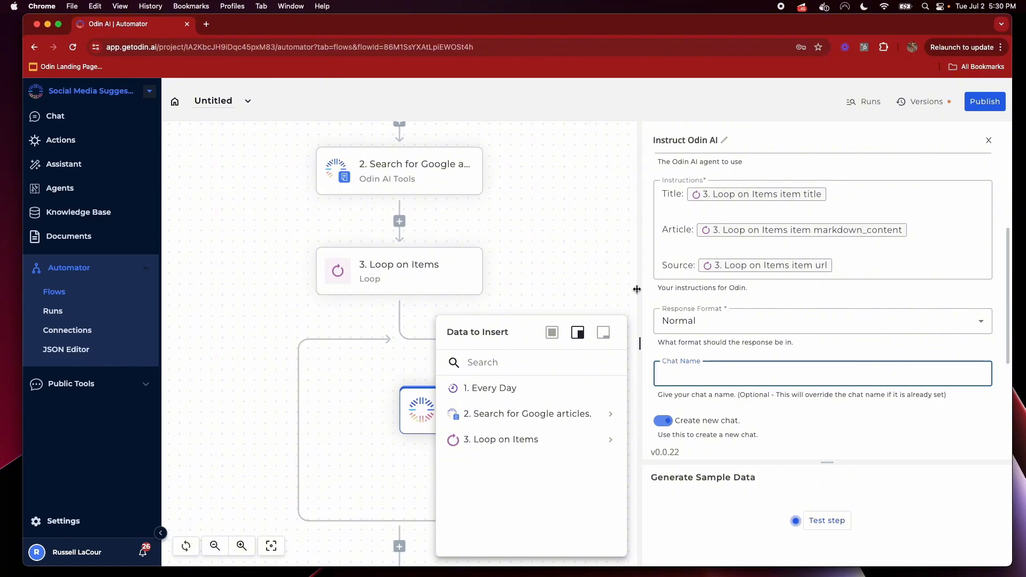
pyautogui.write('Social Post')
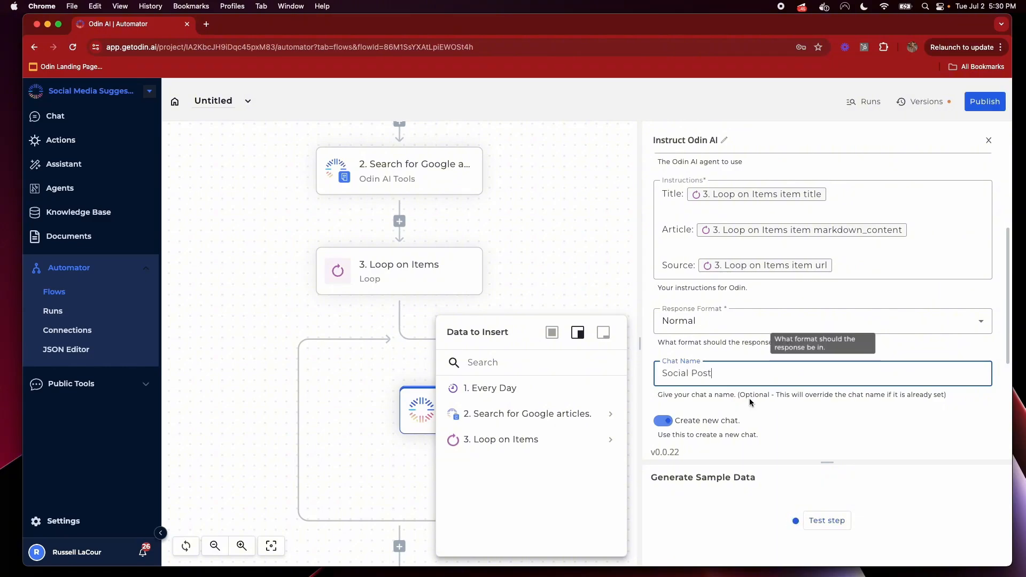
pyautogui.scroll(-5, 663, 374)
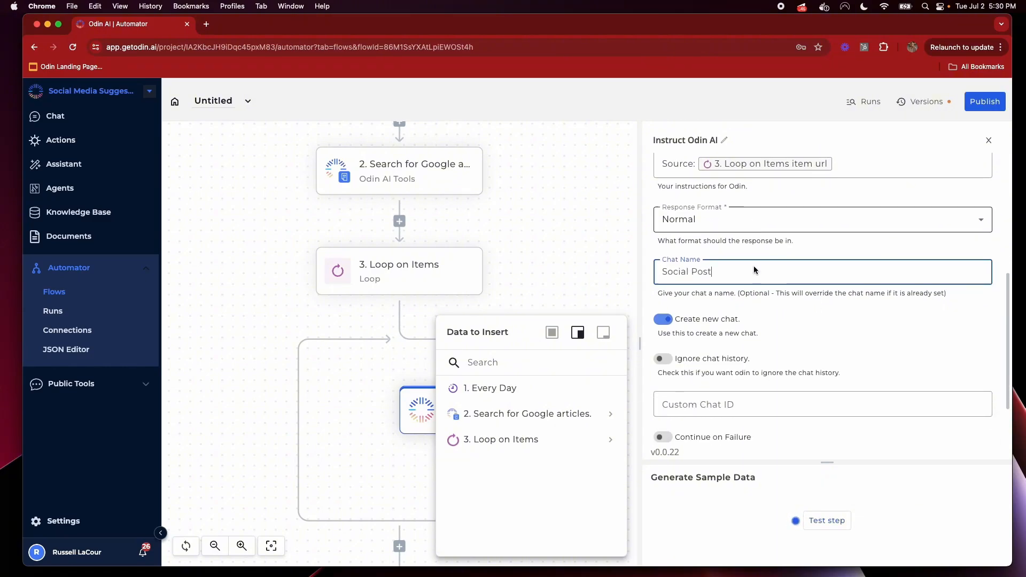
pyautogui.click(662, 335)
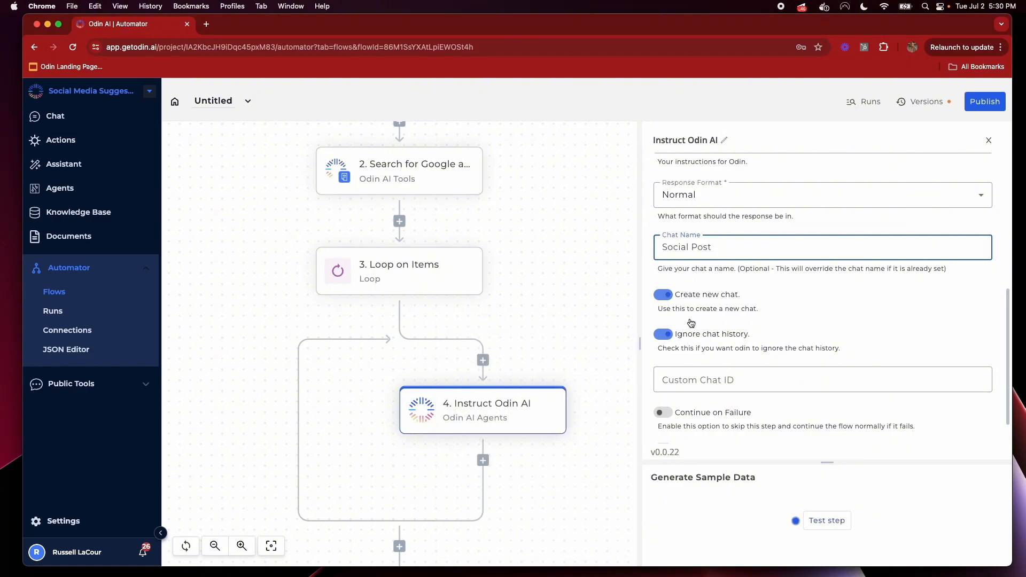
pyautogui.moveTo(747, 341); pyautogui.dragTo(674, 335)
pyautogui.click(738, 380)
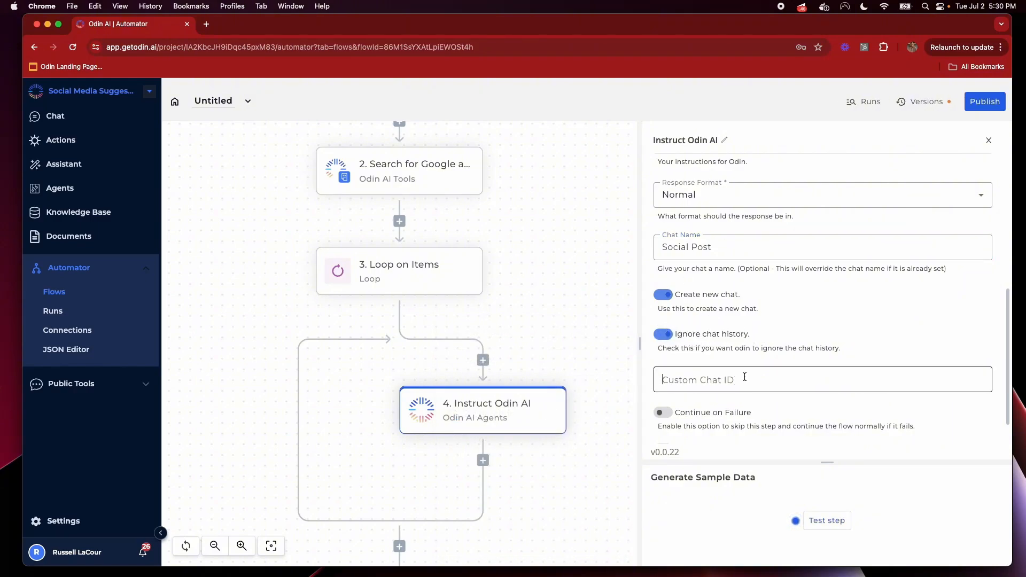
pyautogui.write('social')
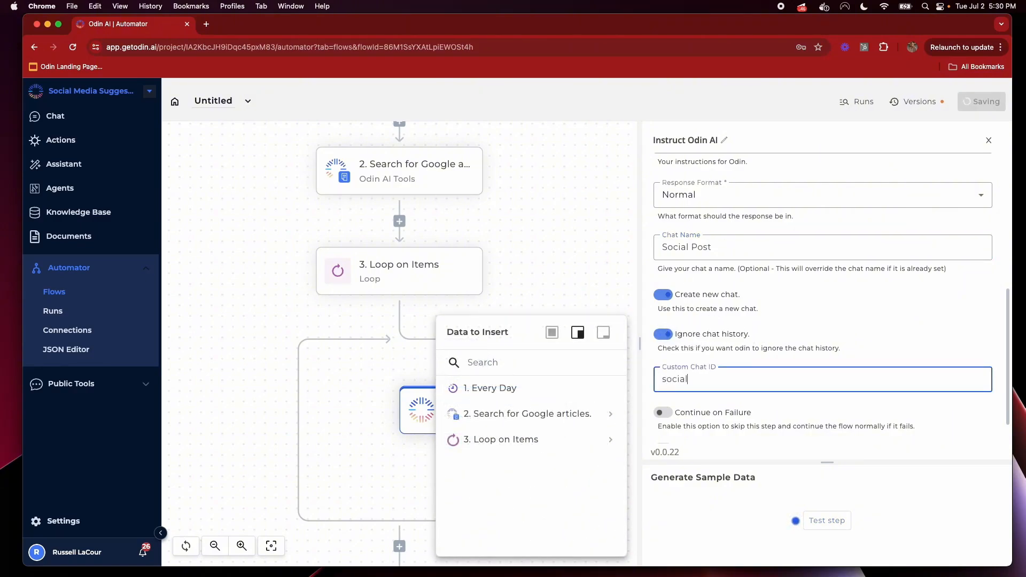
pyautogui.write('-post')
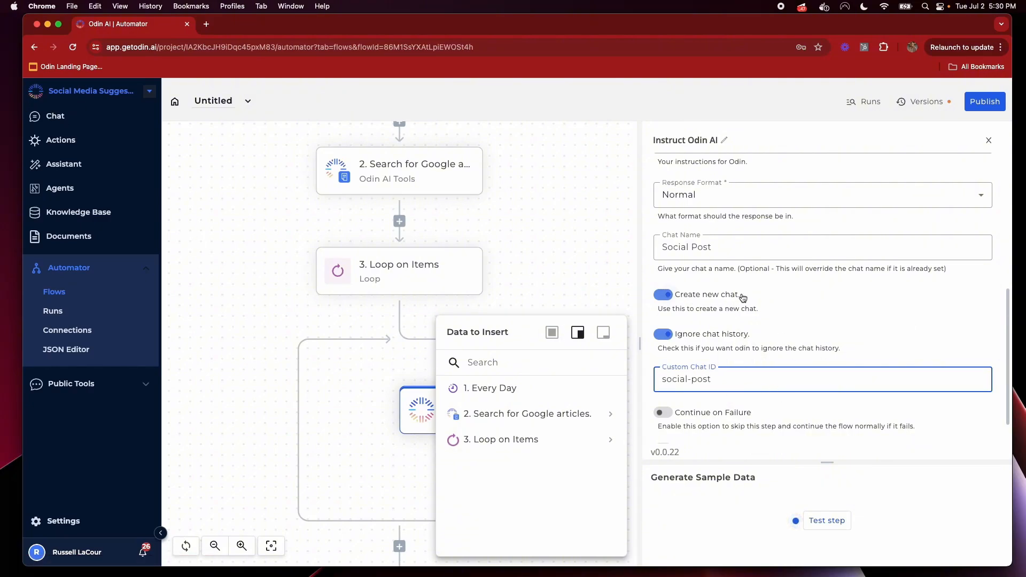
pyautogui.tripleClick(680, 381)
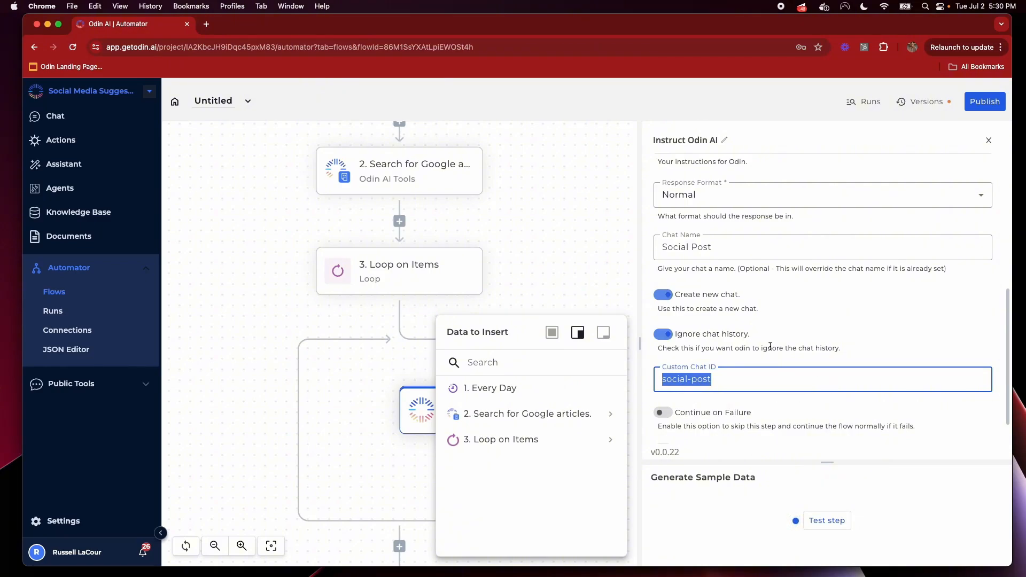
pyautogui.moveTo(848, 461); pyautogui.dragTo(830, 376)
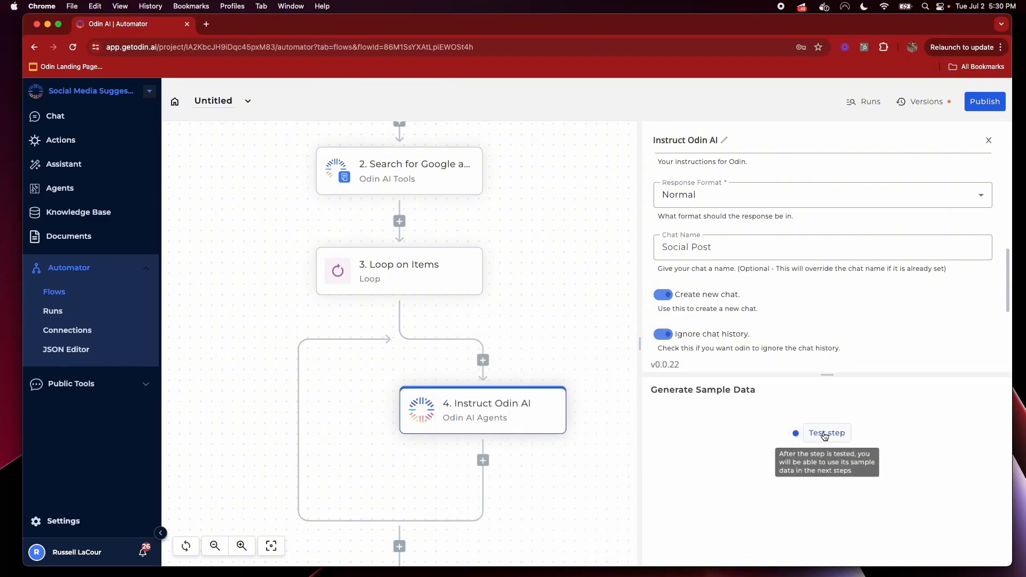
# Test the Instruct Odin AI step and read its full response in the expanded output
pyautogui.click(825, 435)
pyautogui.scroll(5, 851, 319)
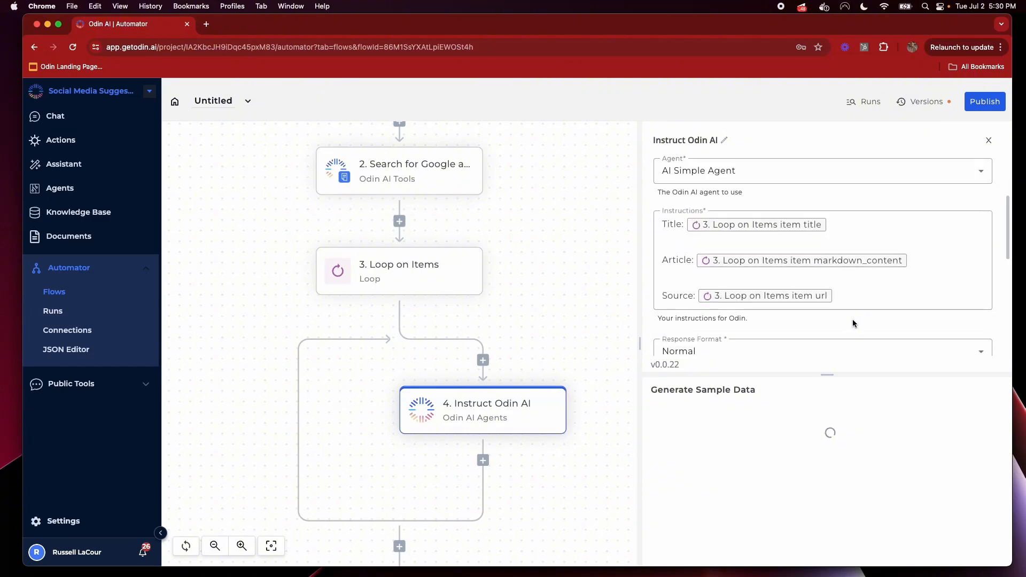
pyautogui.scroll(-4, 852, 319)
pyautogui.scroll(-1, 853, 319)
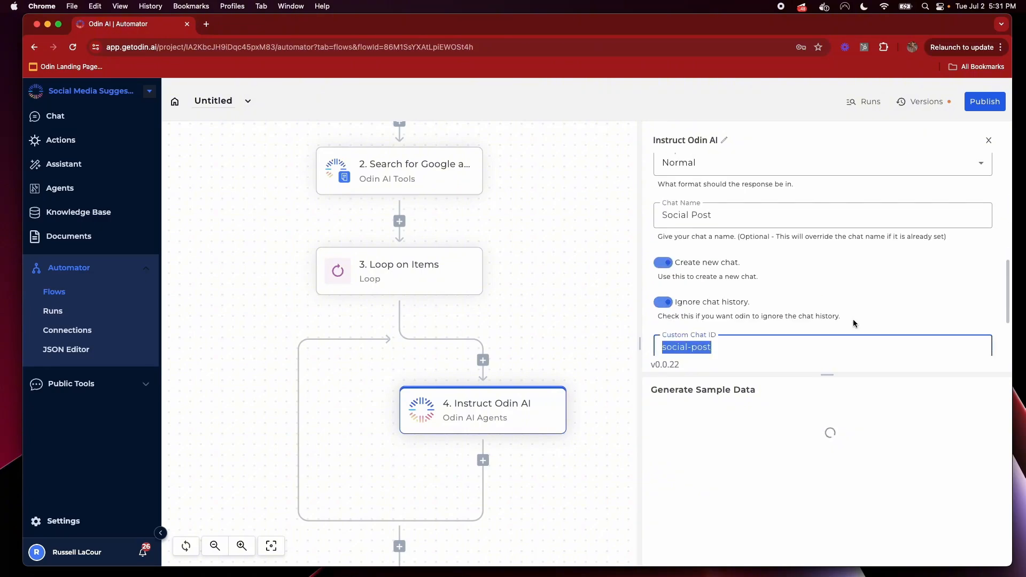
pyautogui.scroll(3, 853, 319)
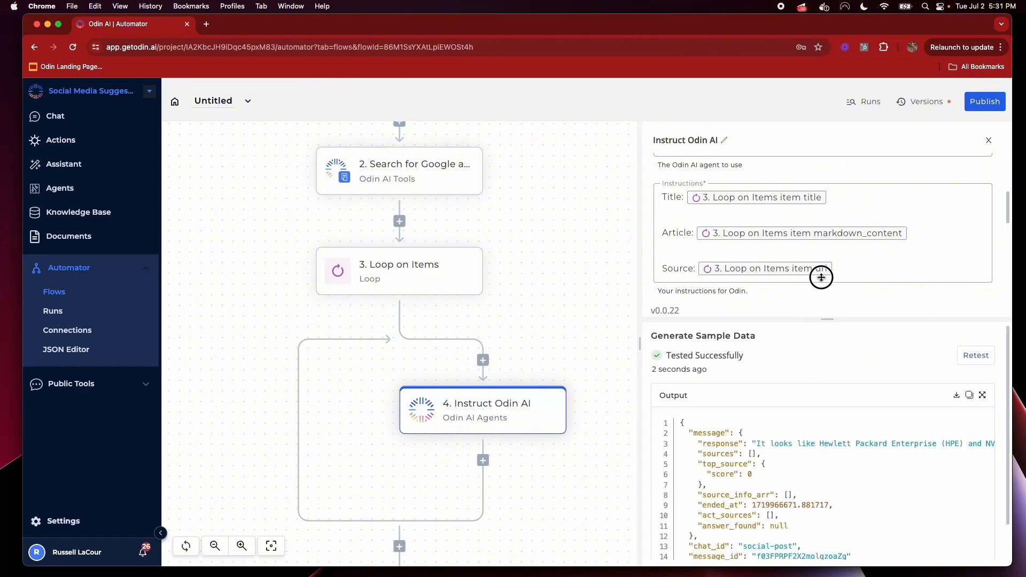
pyautogui.moveTo(821, 277); pyautogui.dragTo(825, 255)
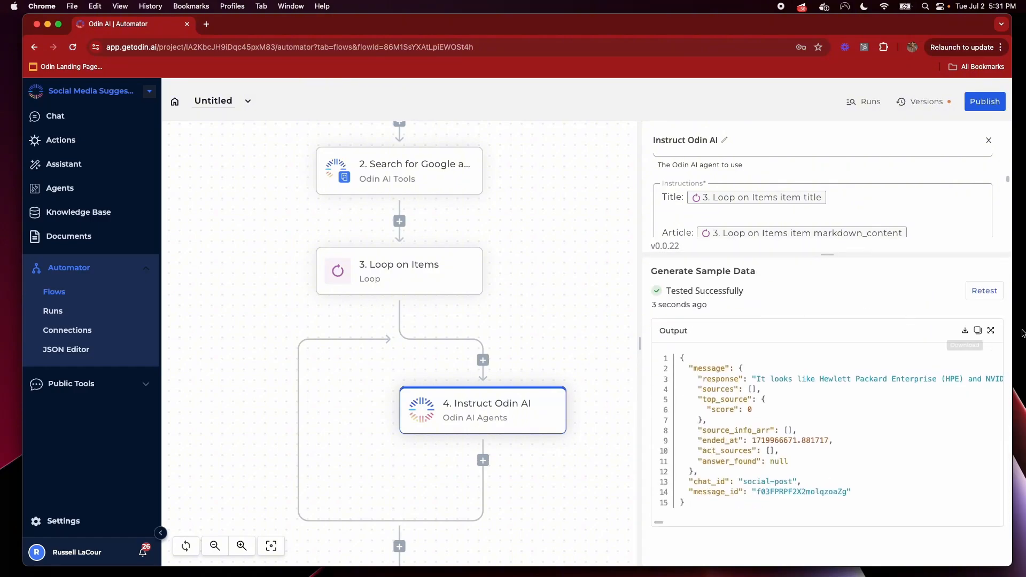
pyautogui.click(991, 331)
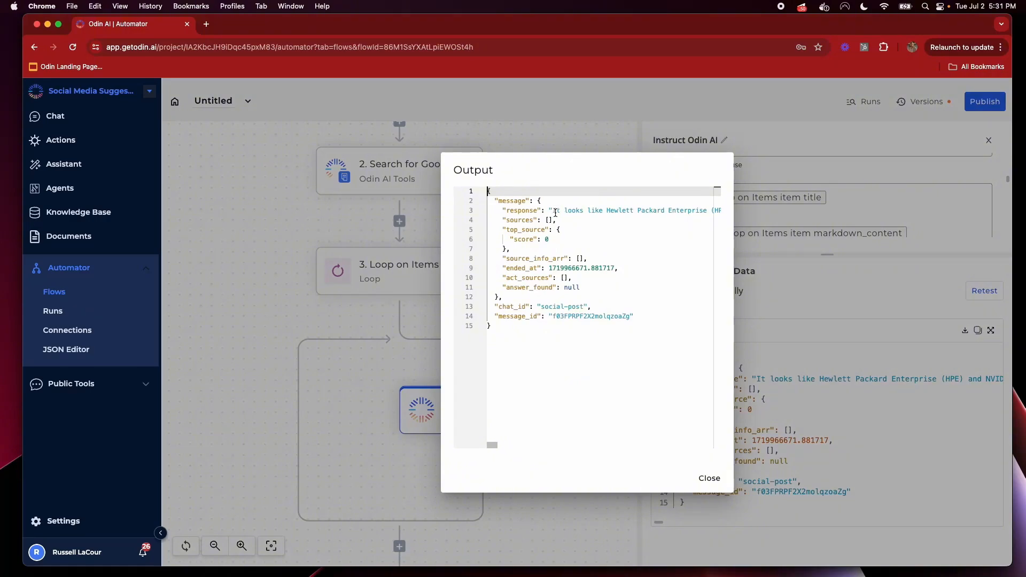
pyautogui.moveTo(555, 213); pyautogui.dragTo(666, 225)
pyautogui.click(667, 223)
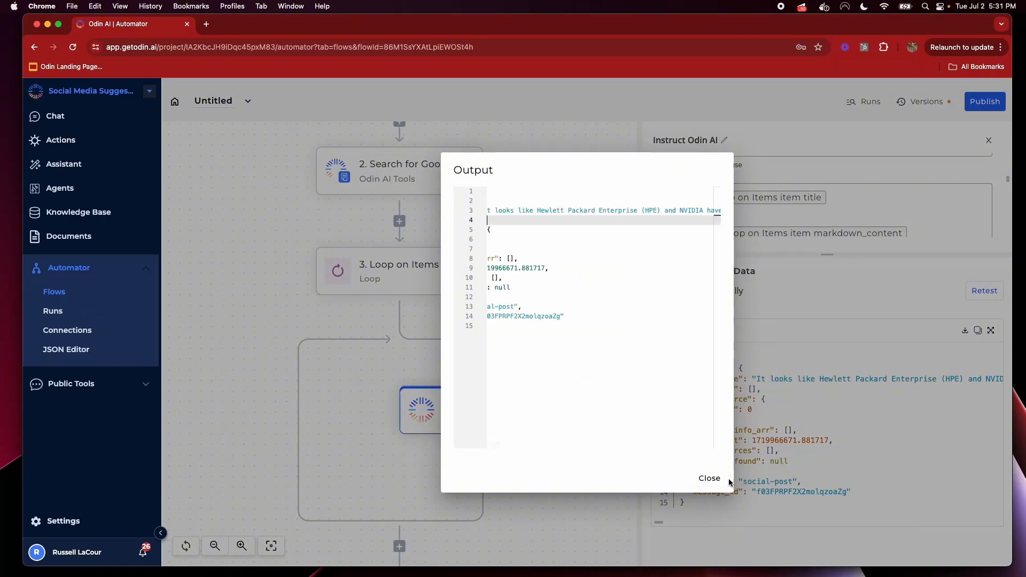
pyautogui.click(729, 481)
# Open the Social Post conversation and scroll through the AI's HPE and NVIDIA summary
pyautogui.click(55, 116)
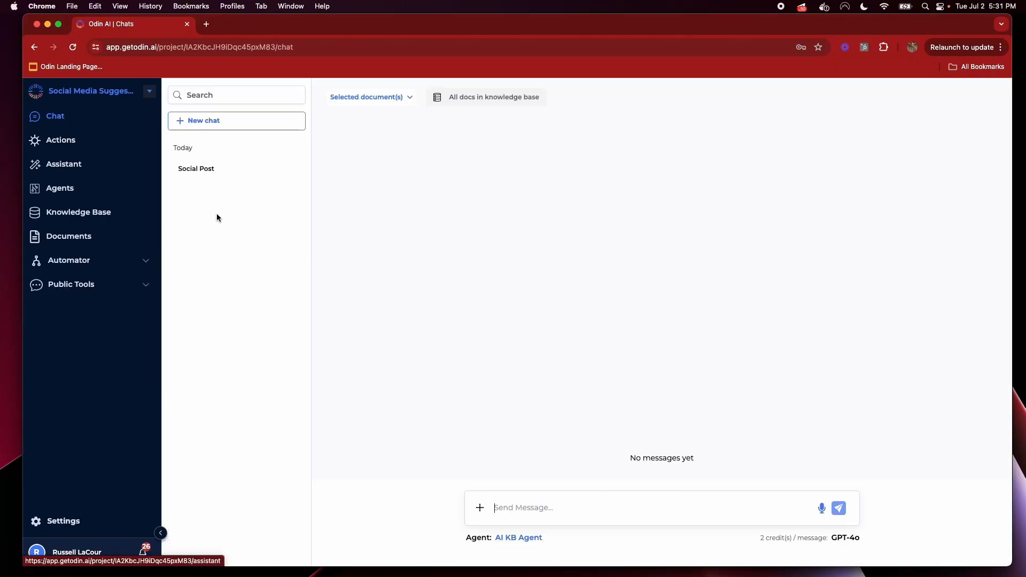
pyautogui.click(226, 172)
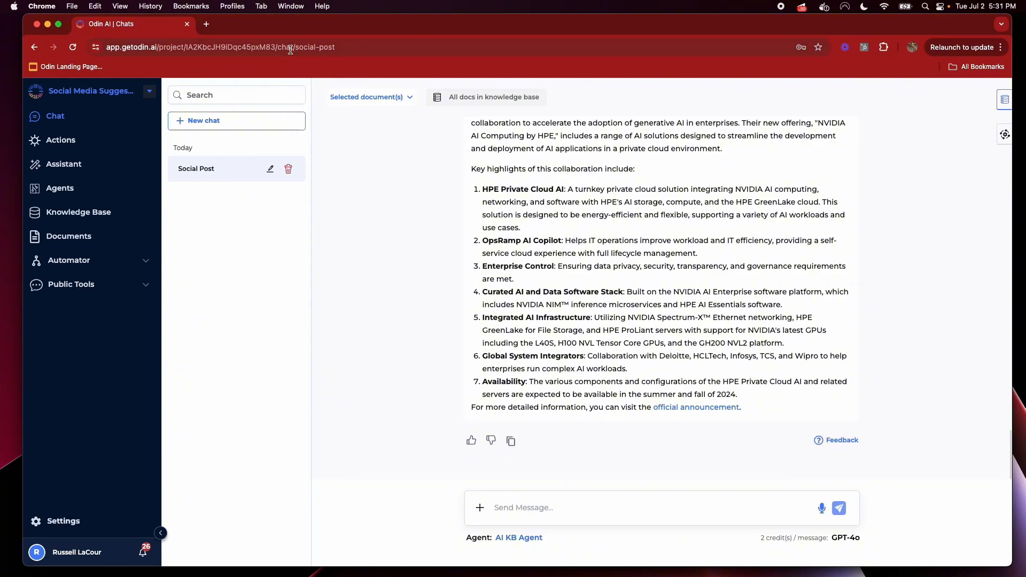
pyautogui.moveTo(296, 49); pyautogui.dragTo(426, 49)
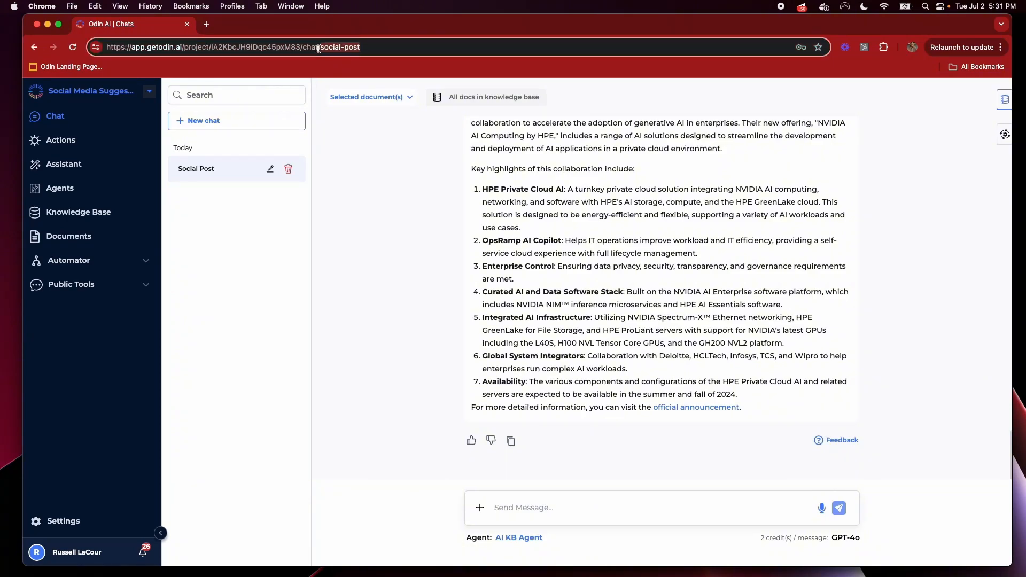
pyautogui.click(826, 331)
pyautogui.scroll(2, 666, 311)
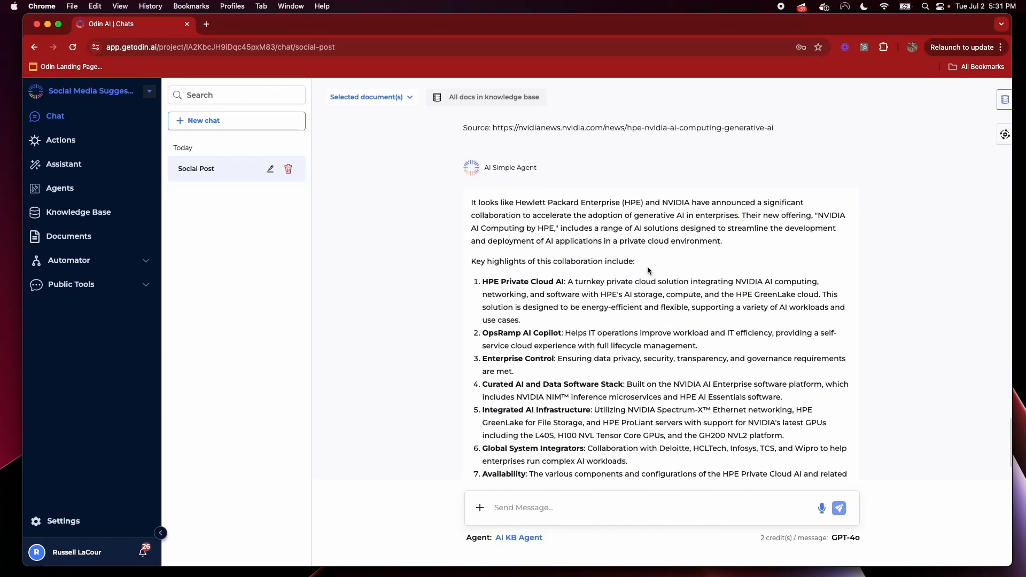
pyautogui.scroll(5, 645, 265)
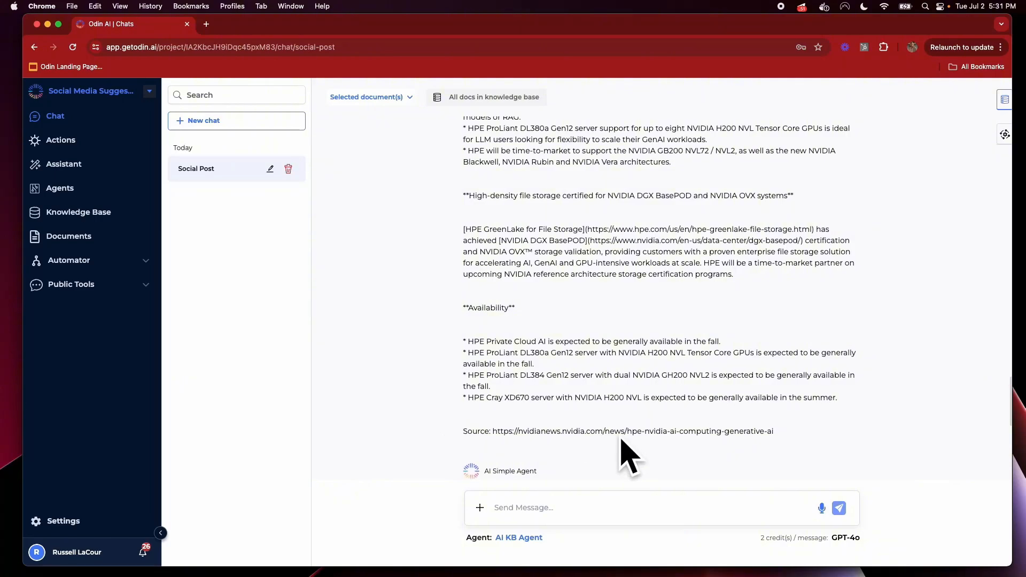
pyautogui.scroll(10, 623, 451)
pyautogui.scroll(15, 601, 287)
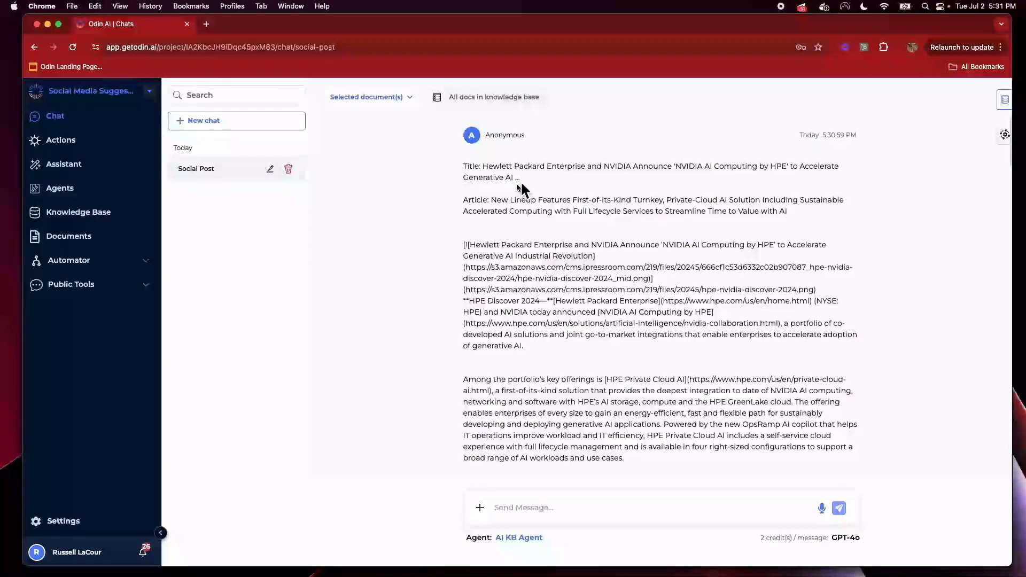
pyautogui.scroll(-15, 960, 205)
pyautogui.scroll(-10, 960, 205)
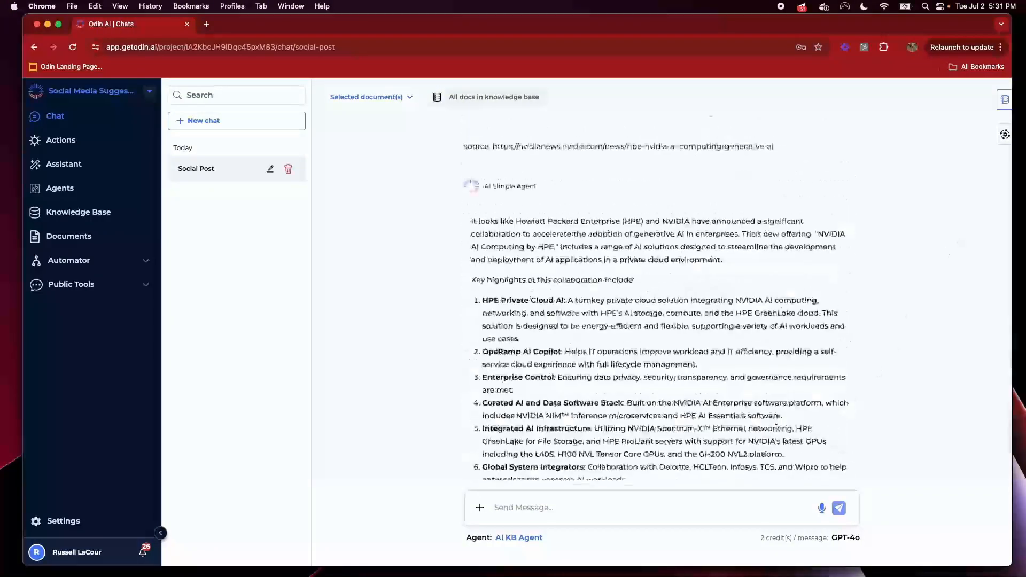
pyautogui.scroll(1, 649, 216)
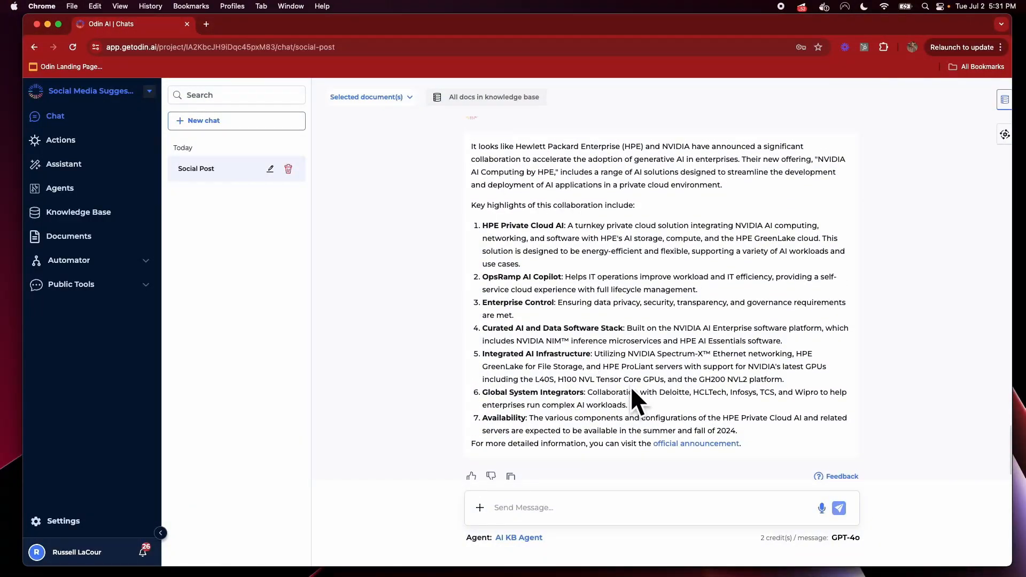
pyautogui.scroll(-2, 668, 390)
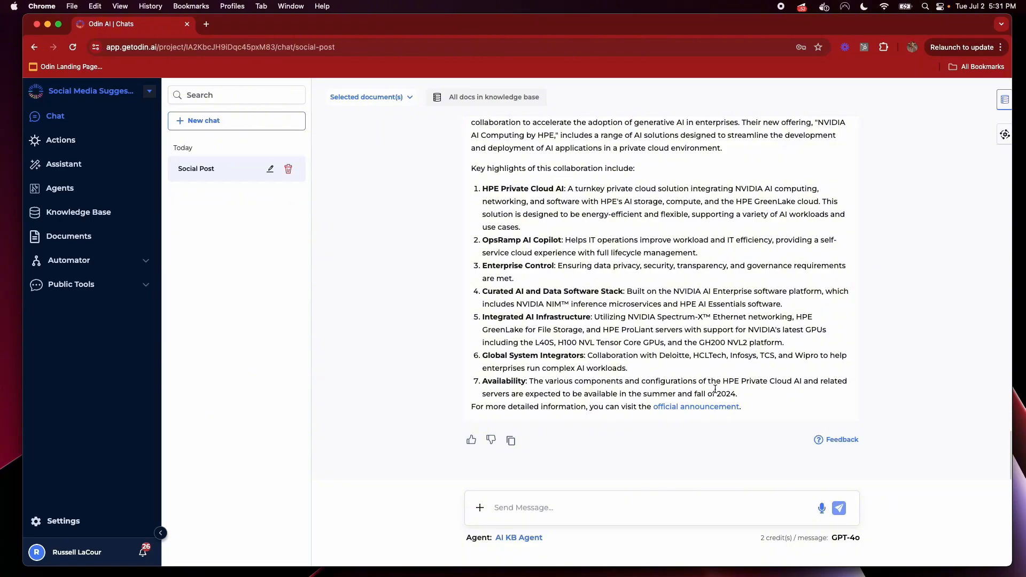
# View the official announcement link as the NVIDIA press release in a new tab, then close it
pyautogui.rightClick(674, 413)
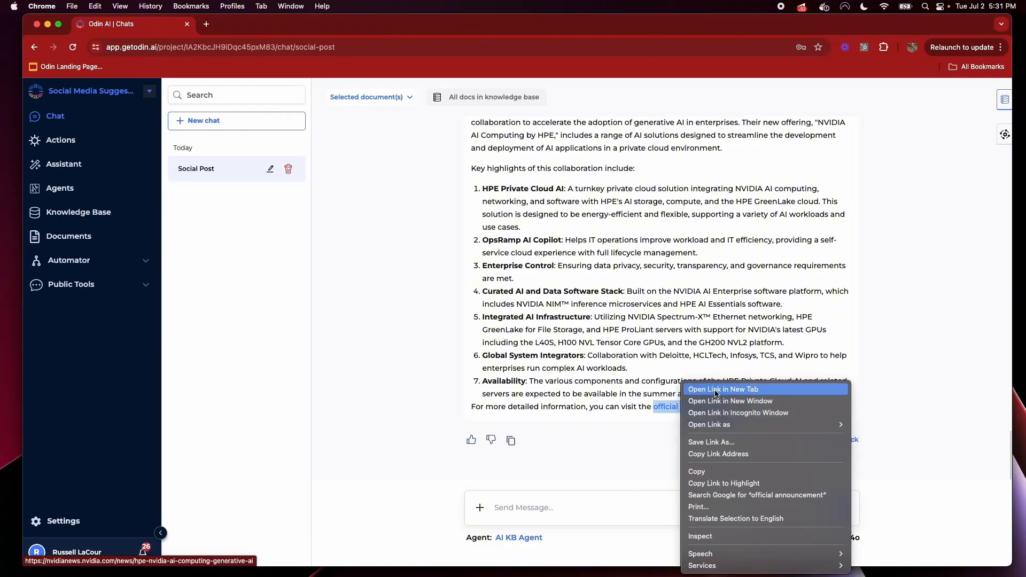
pyautogui.click(288, 72)
pyautogui.click(249, 24)
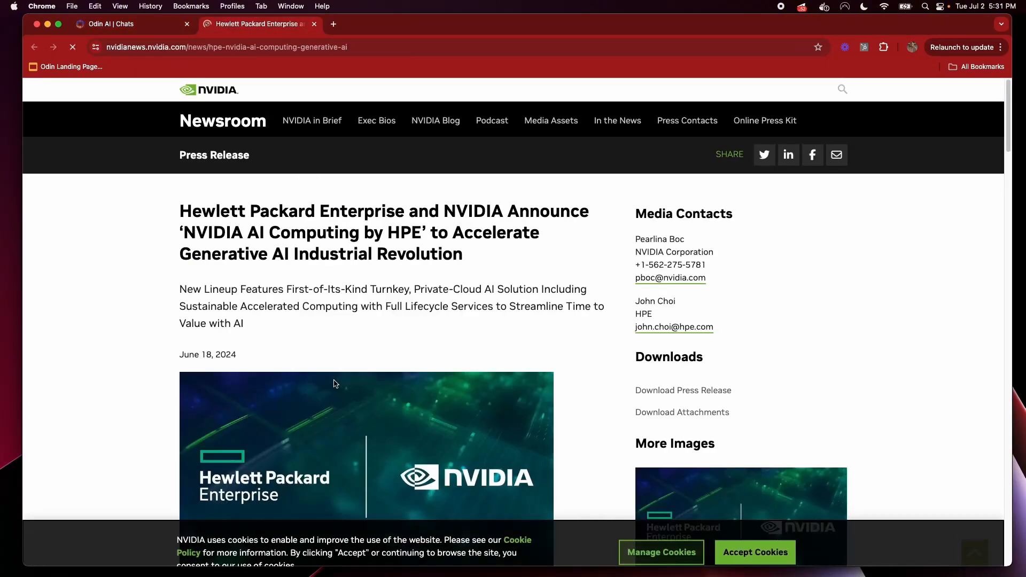
pyautogui.click(312, 25)
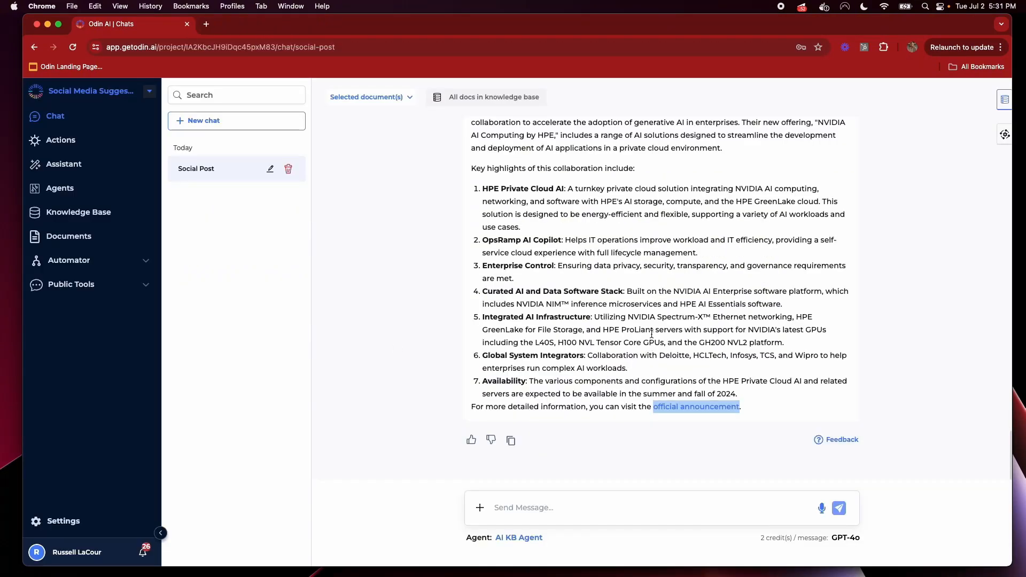
# Scroll back through the Social Post chat and move on to the Agents page
pyautogui.click(591, 433)
pyautogui.scroll(4, 640, 321)
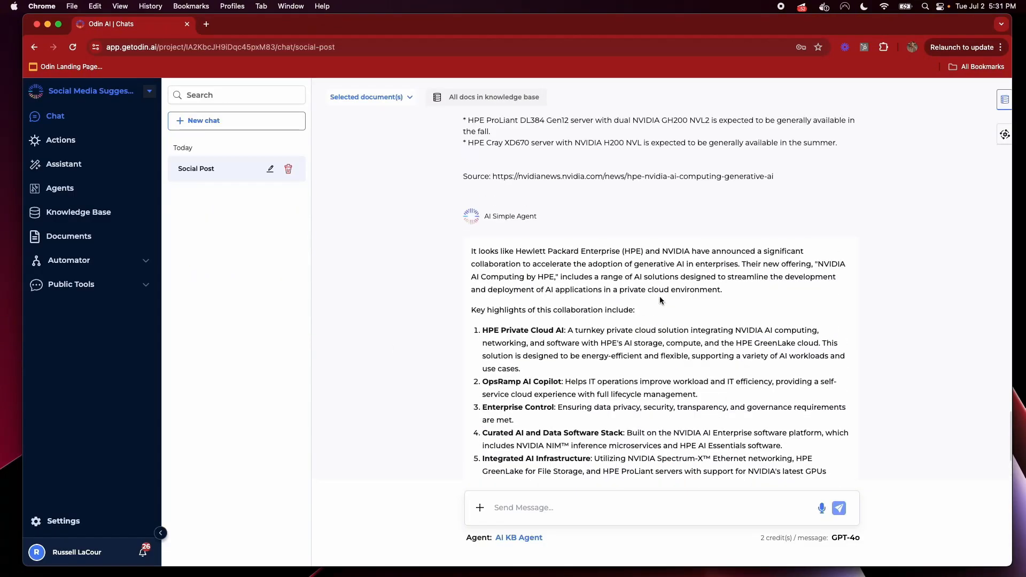
pyautogui.click(543, 230)
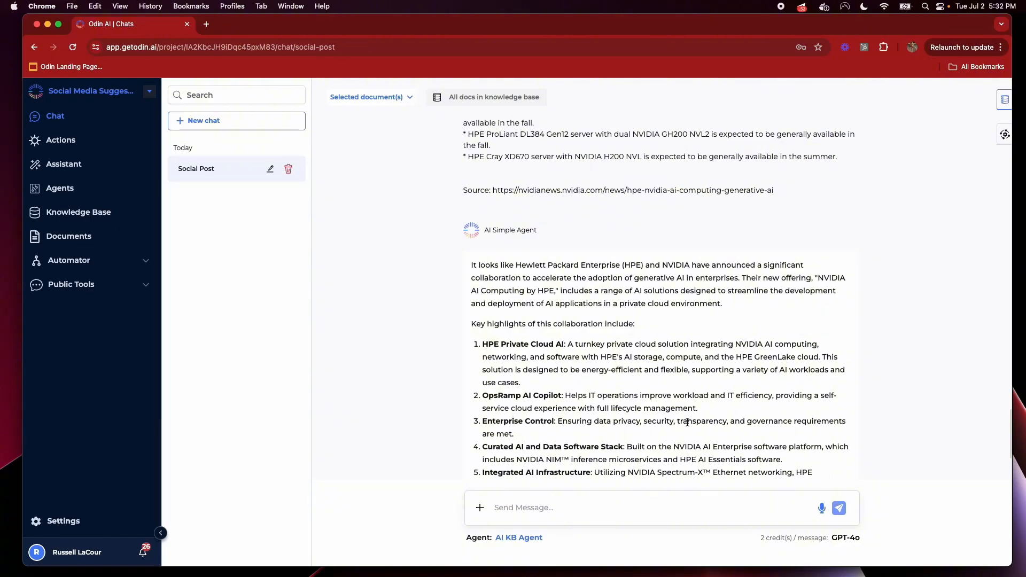
pyautogui.scroll(-4, 502, 385)
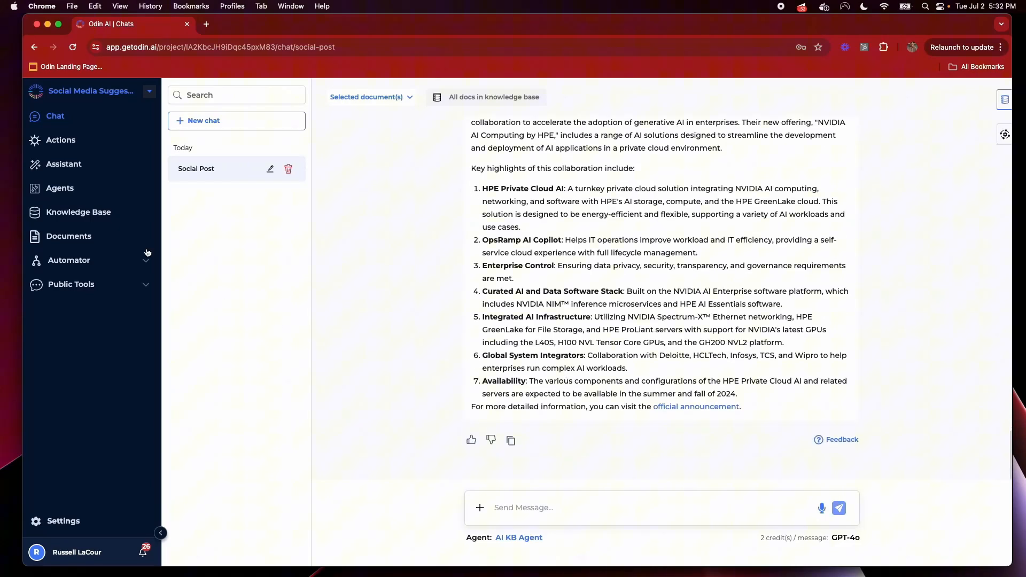
pyautogui.click(63, 191)
# Start a new custom agent and rename it from Untitled Agent to LinkedIn Agent
pyautogui.click(295, 208)
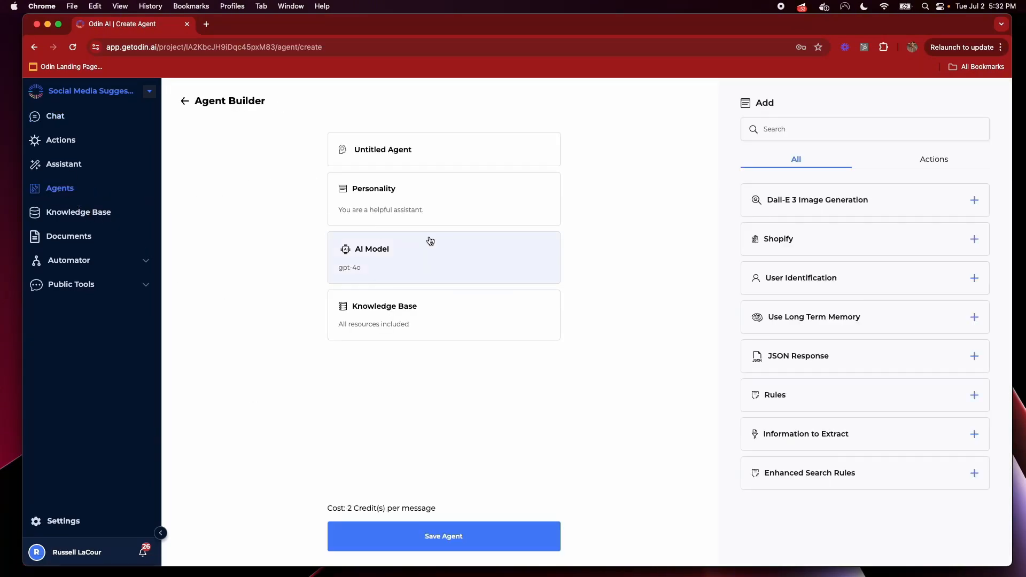
pyautogui.click(414, 214)
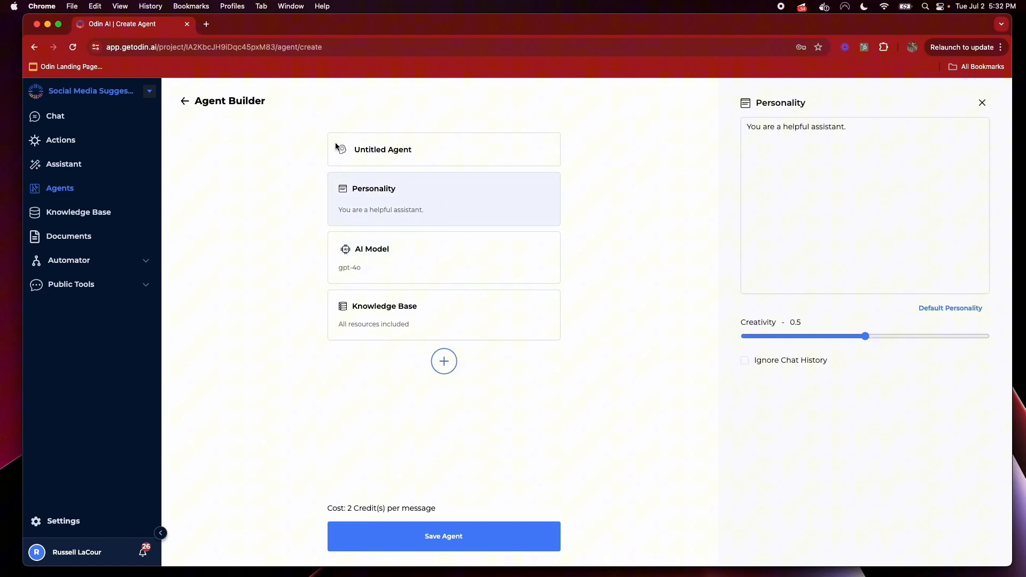
pyautogui.doubleClick(370, 152)
pyautogui.write('LinkedIn')
pyautogui.moveTo(534, 313)
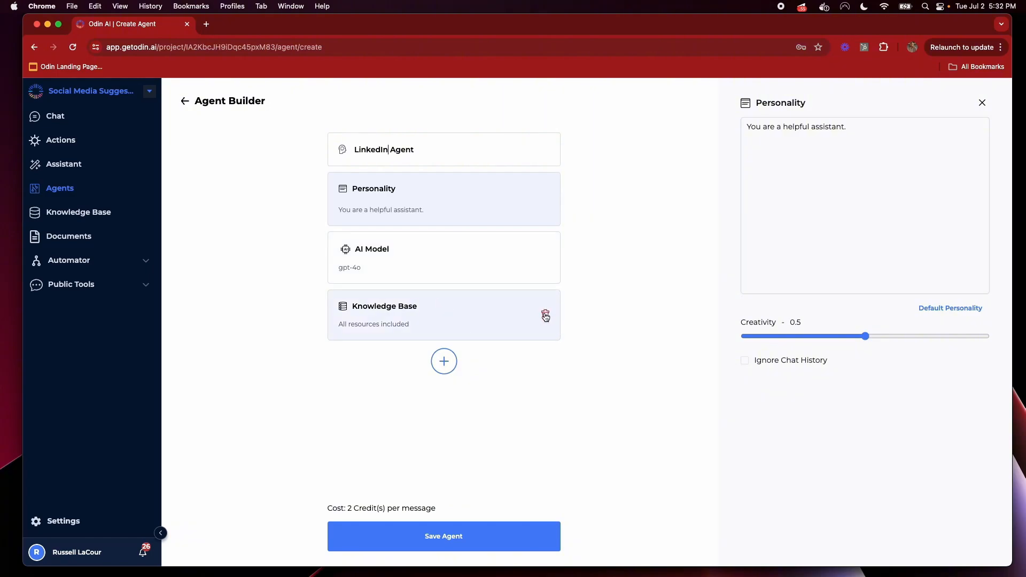
# Keep all knowledge-base resources and the gpt-4o model, then save LinkedIn Agent
pyautogui.click(483, 332)
pyautogui.scroll(-6, 881, 415)
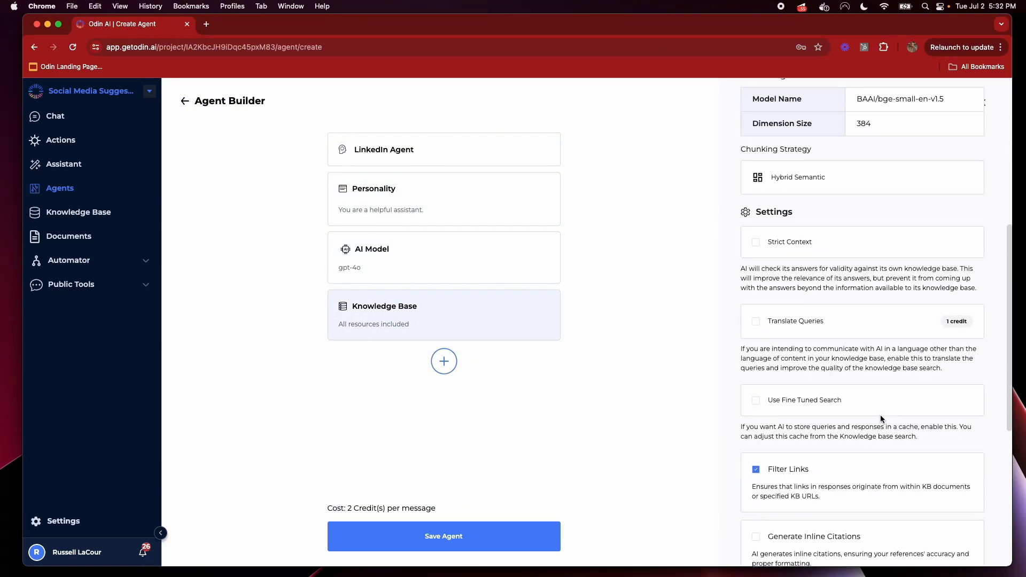
pyautogui.scroll(6, 880, 415)
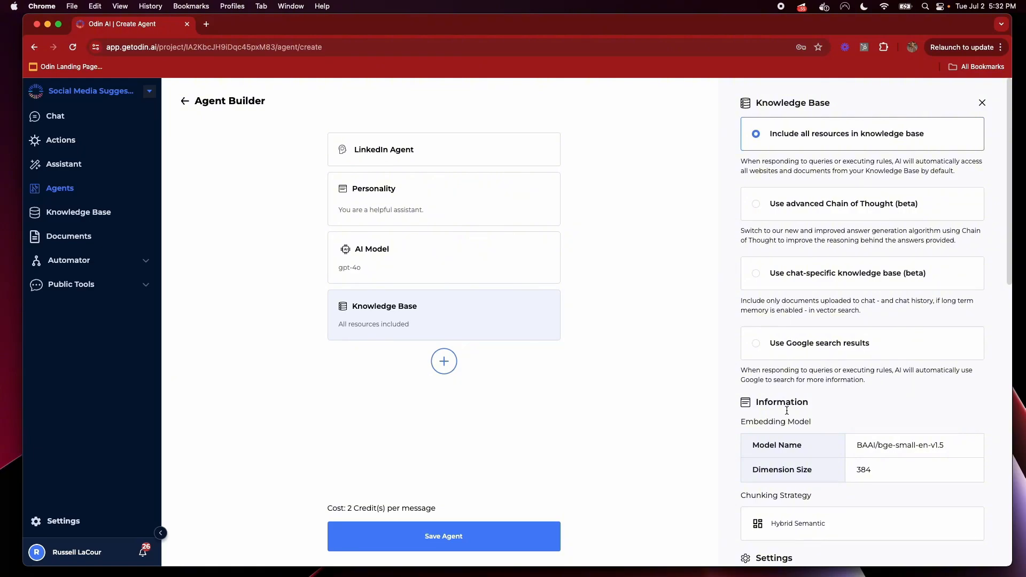
pyautogui.click(452, 268)
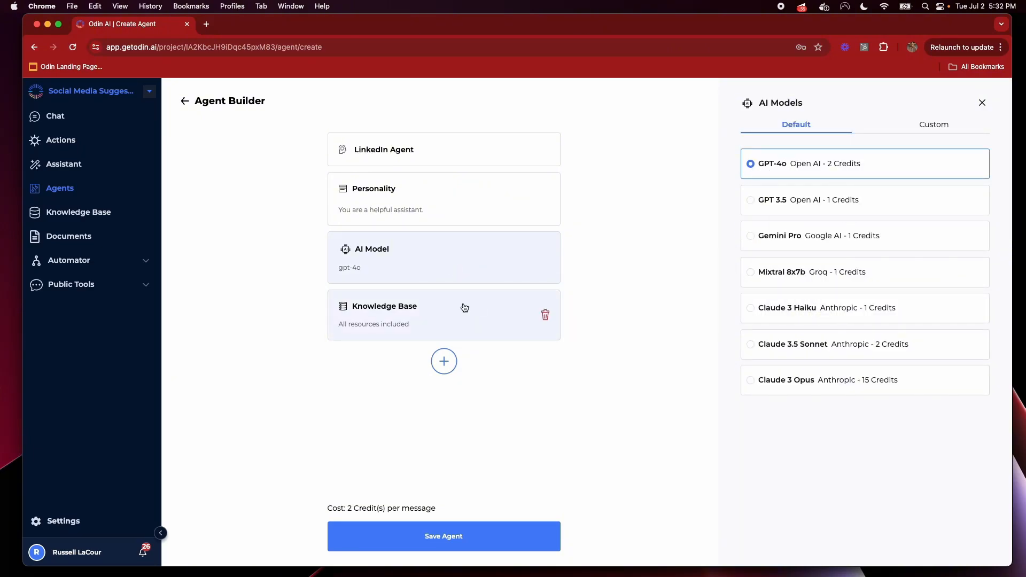
pyautogui.click(481, 538)
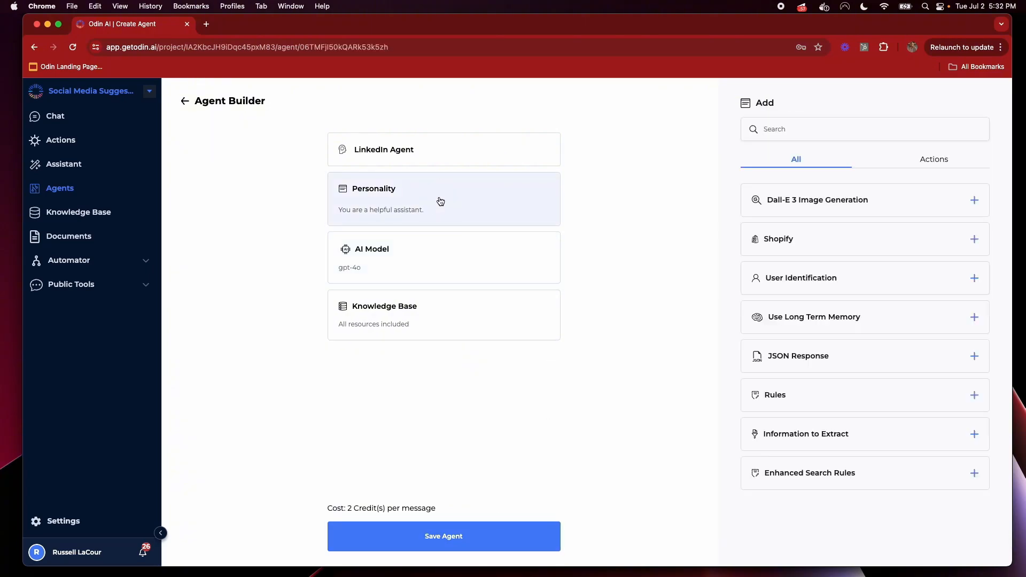
# Replace LinkedIn Agent's personality with instructions to rewrite articles as expert-view LinkedIn posts, and save
pyautogui.click(464, 207)
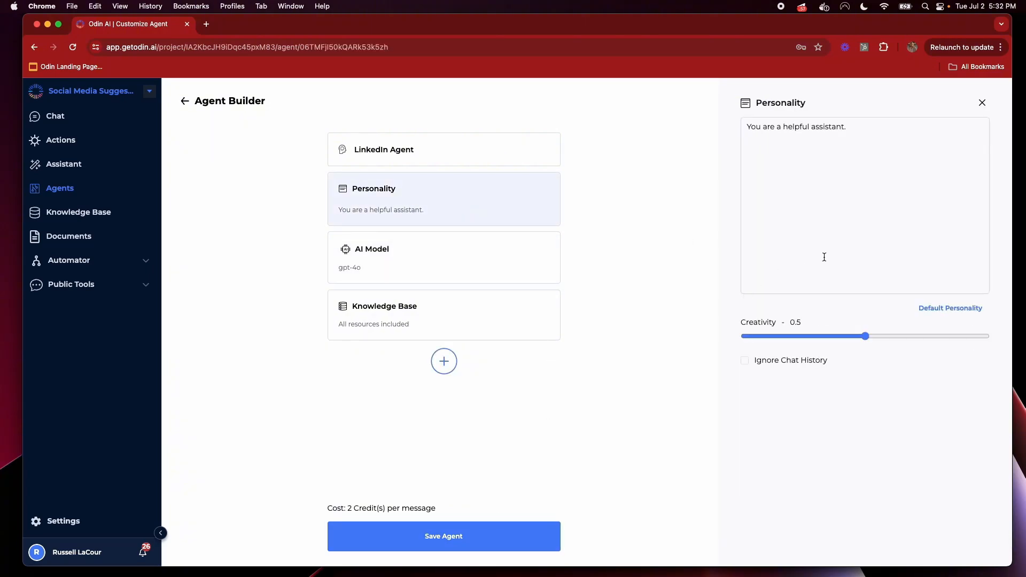
pyautogui.press('super+a')
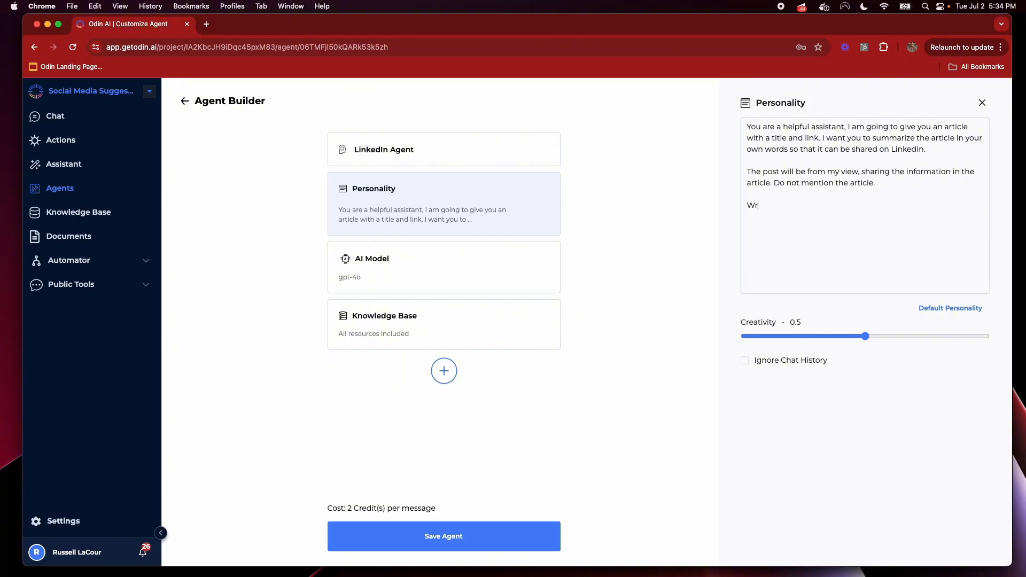
pyautogui.write('ite the article from the viewpoint of an expert shar')
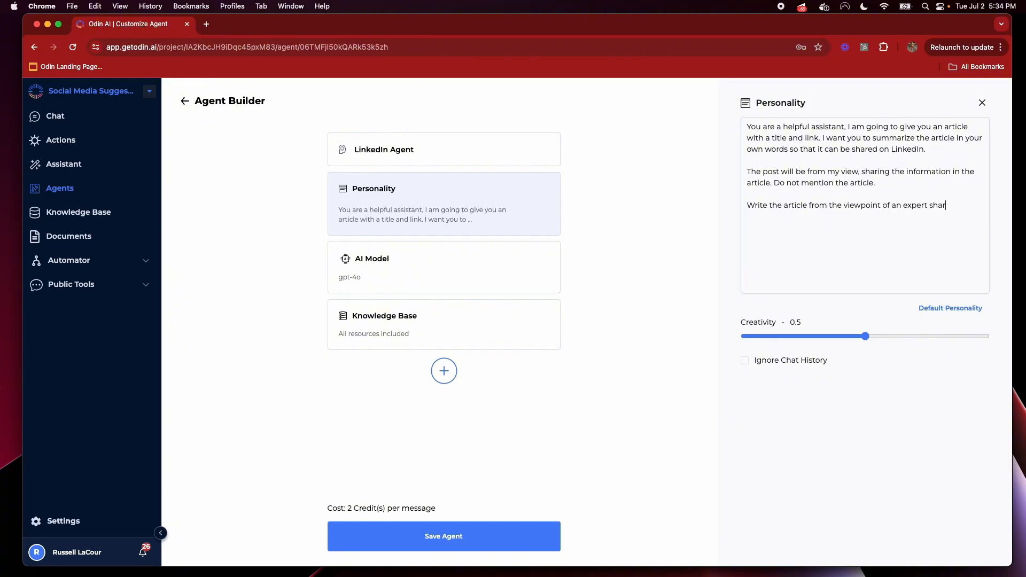
pyautogui.write('ing this information.')
pyautogui.click(541, 539)
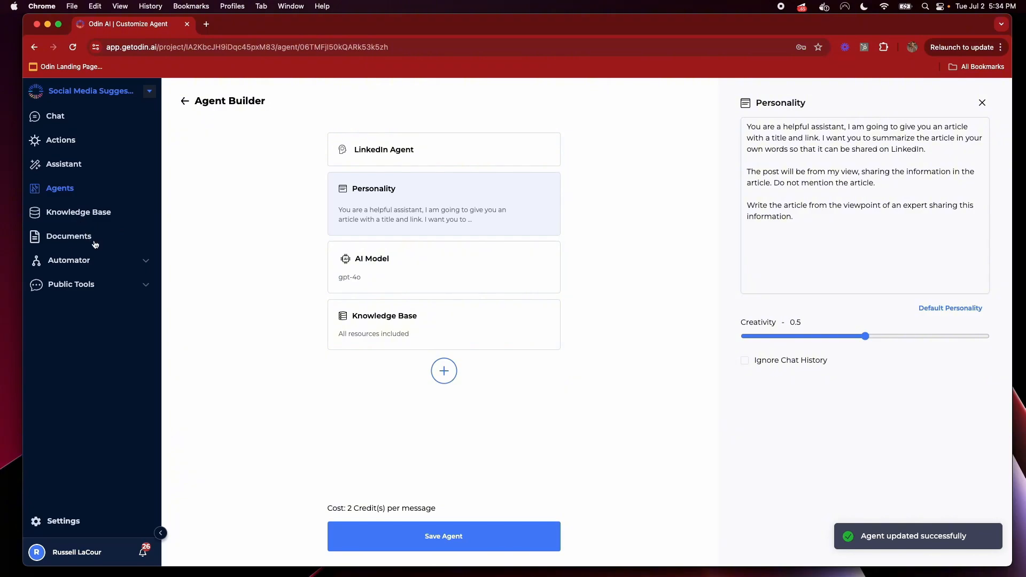
pyautogui.click(78, 264)
# In the Untitled flow, set the Instruct Odin AI step's agent to LinkedIn Agent
pyautogui.click(69, 292)
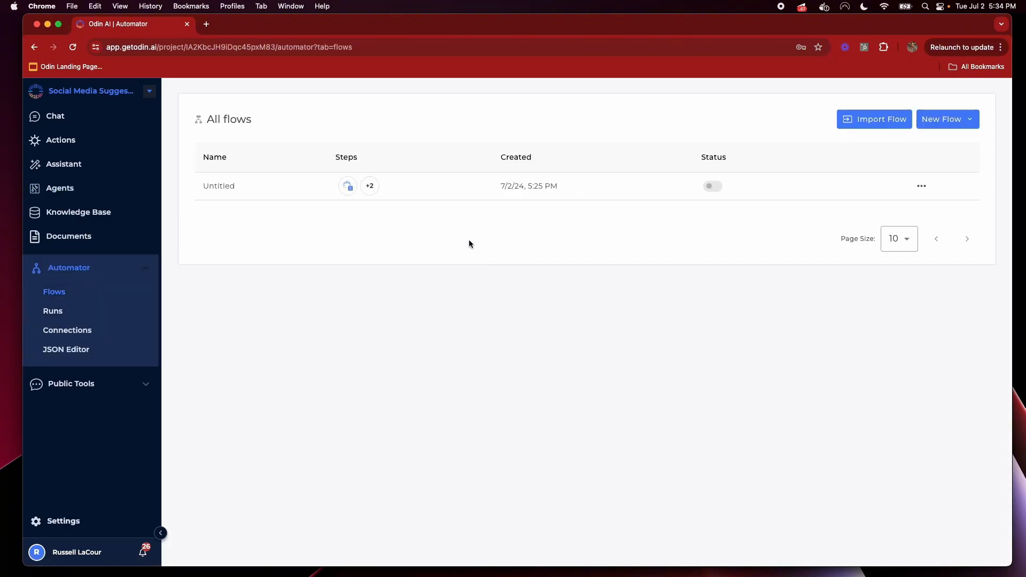
pyautogui.click(338, 197)
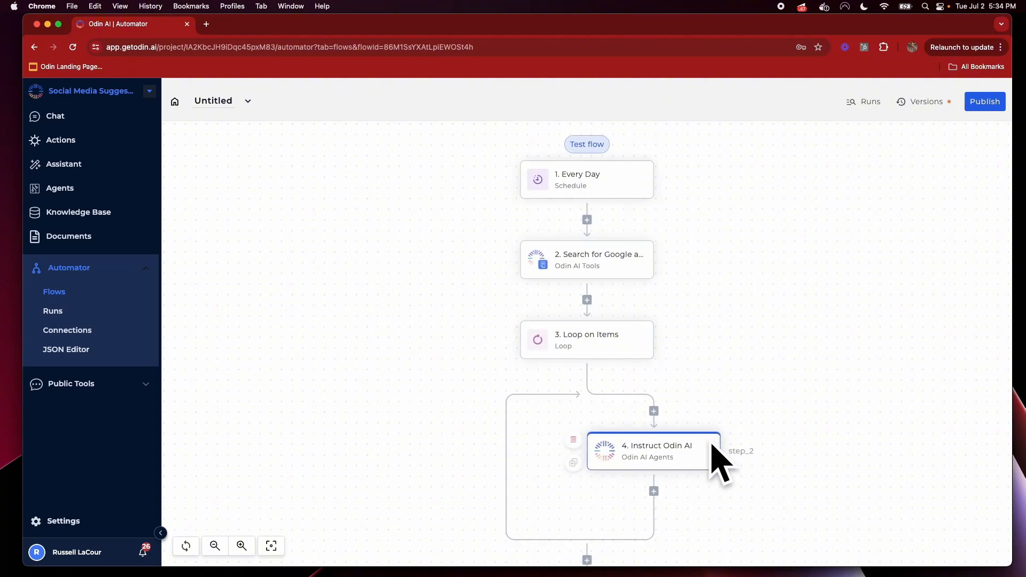
pyautogui.scroll(-5, 719, 460)
pyautogui.click(672, 212)
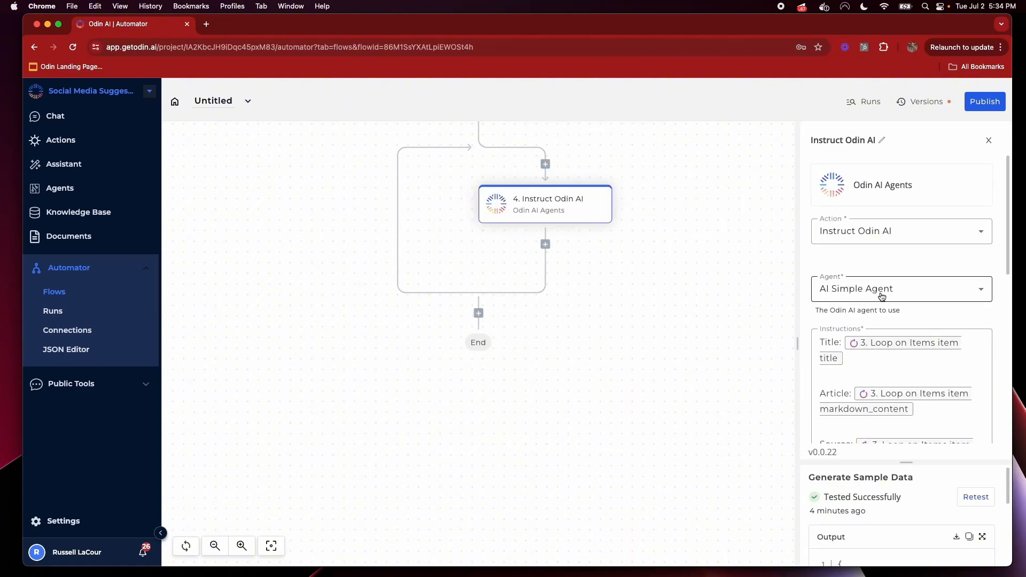
pyautogui.click(881, 297)
pyautogui.click(883, 343)
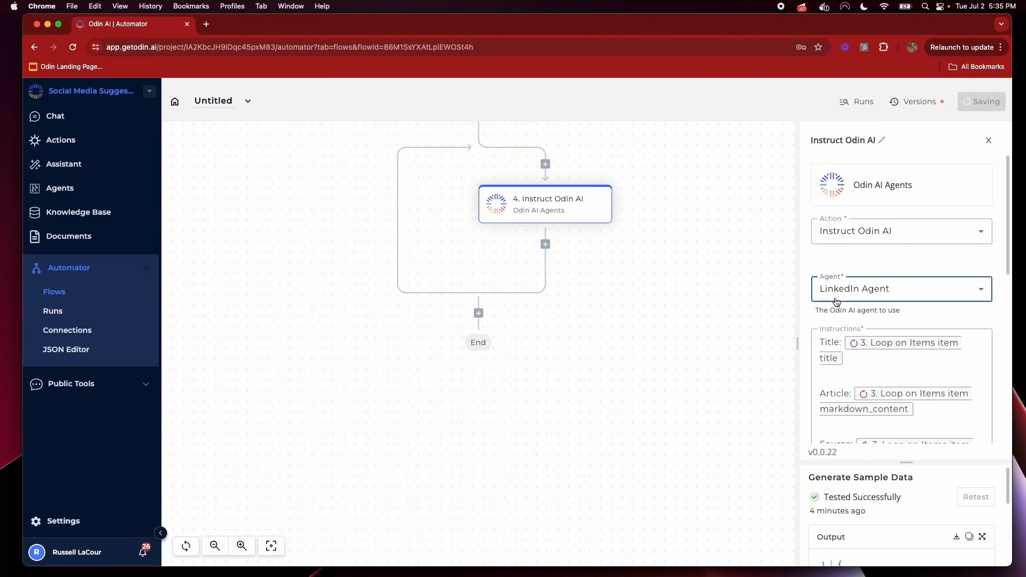
# Retest the Instruct Odin AI step's sample data, then go to Chat
pyautogui.moveTo(910, 464); pyautogui.dragTo(908, 239)
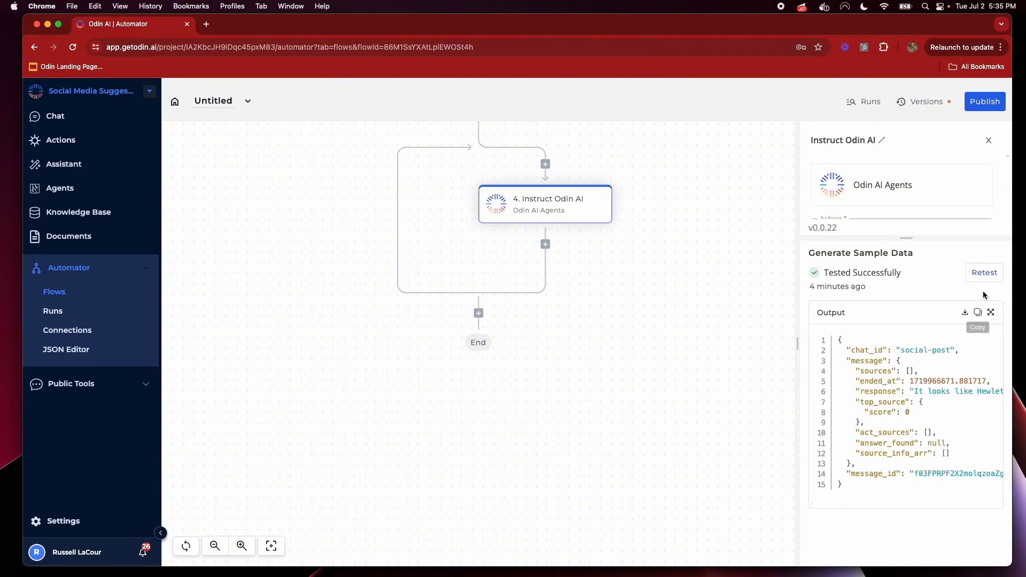
pyautogui.click(982, 272)
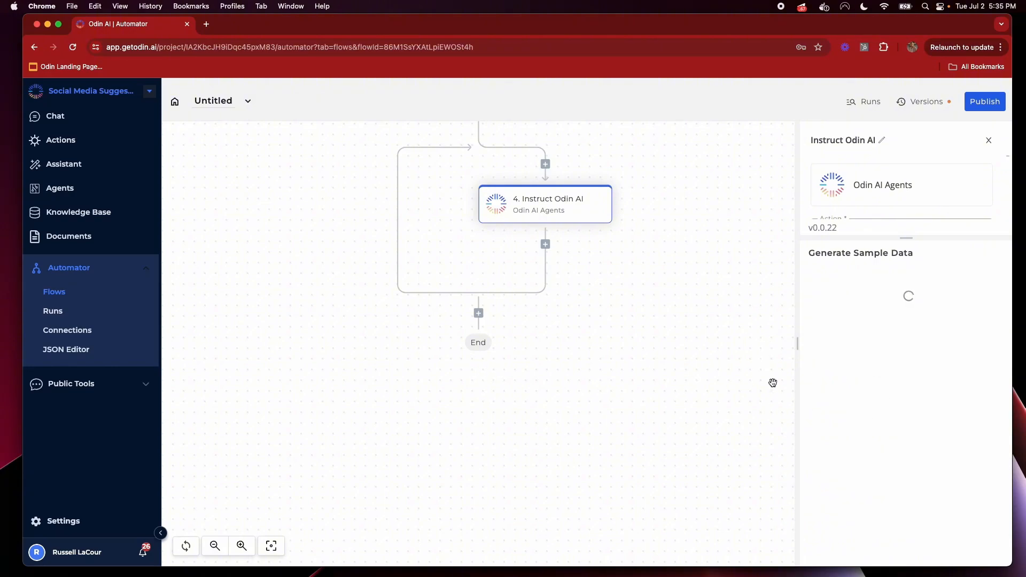
pyautogui.click(55, 116)
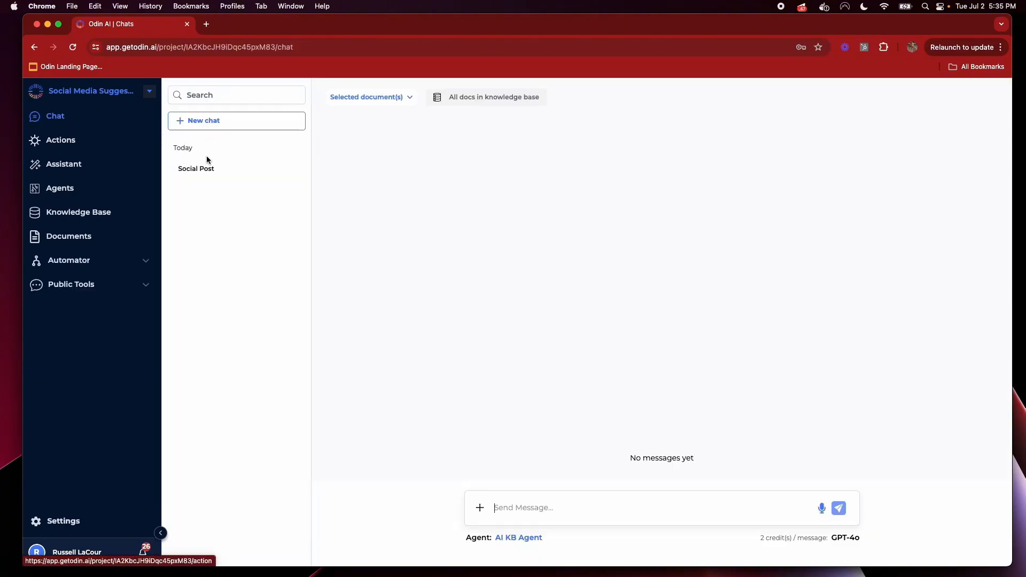
# Read through LinkedIn Agent's HPE and NVIDIA post in the Social Post chat
pyautogui.click(207, 168)
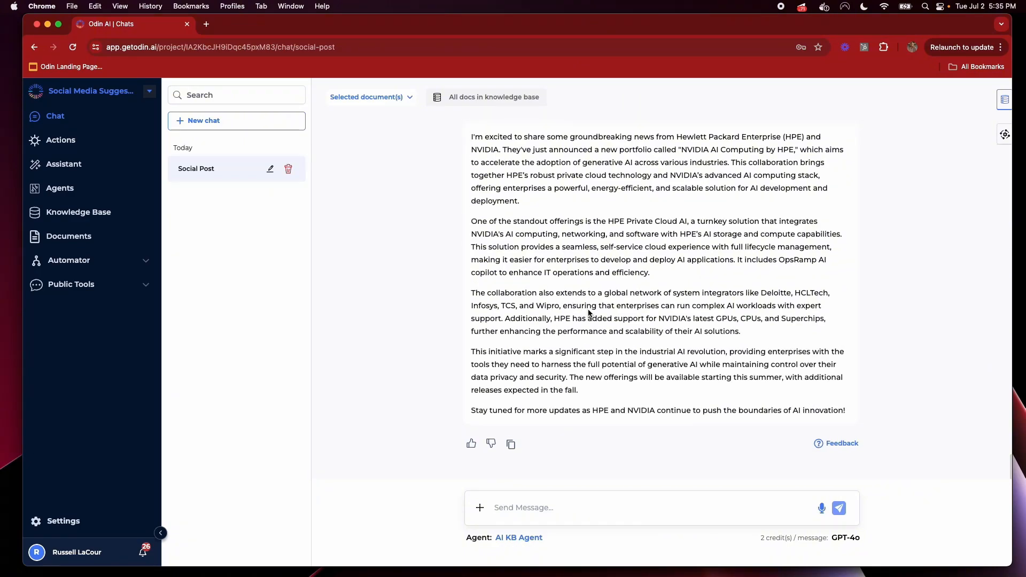
pyautogui.moveTo(471, 189); pyautogui.dragTo(556, 255)
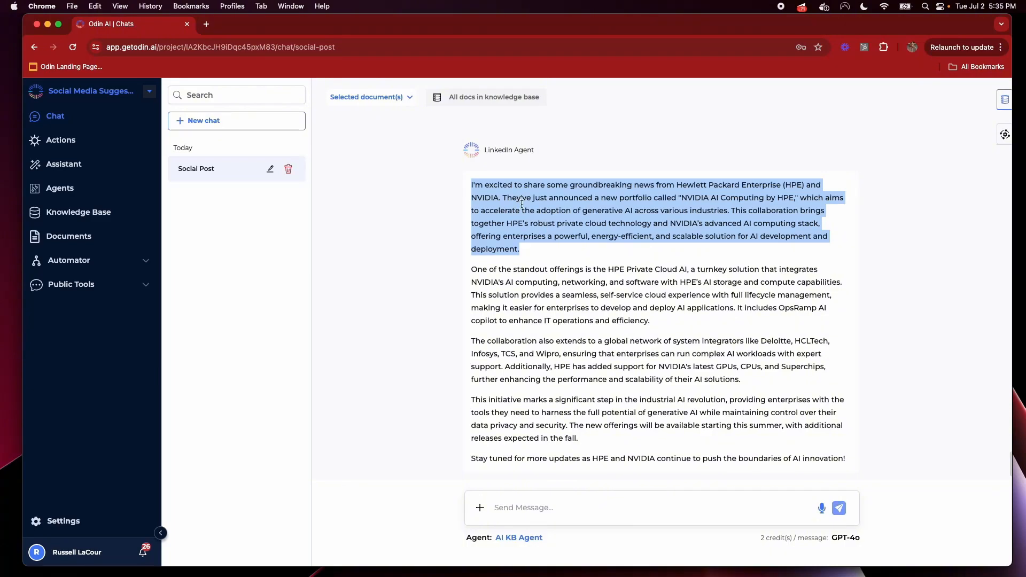
pyautogui.click(541, 236)
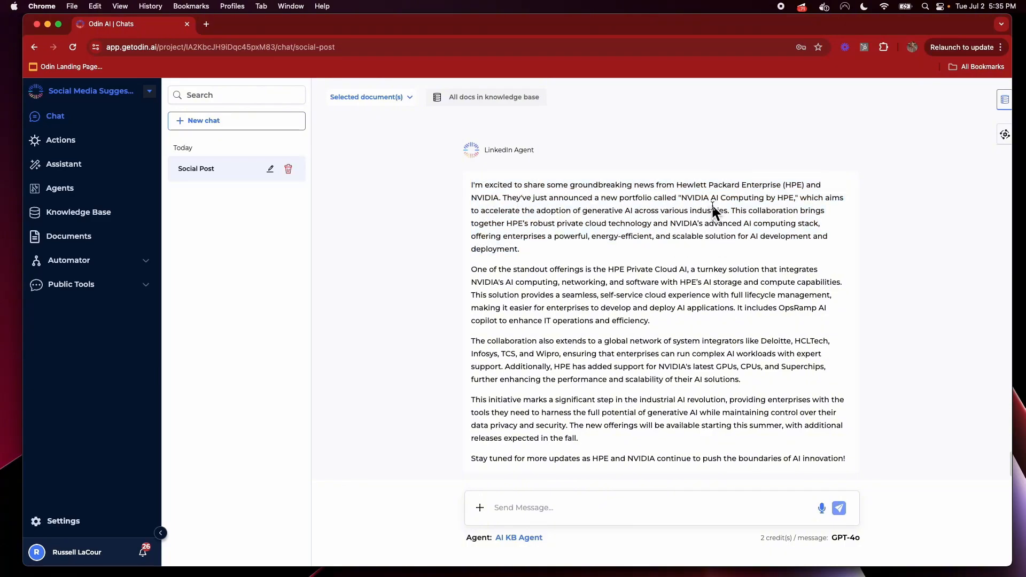
pyautogui.scroll(-2, 703, 318)
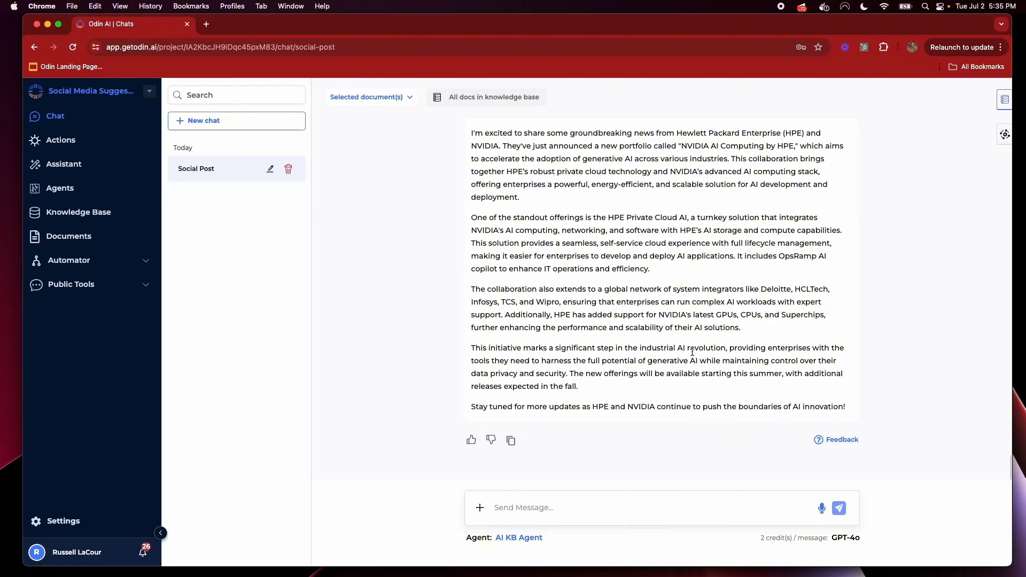
pyautogui.scroll(3, 662, 362)
pyautogui.scroll(-3, 662, 362)
# Reopen the Untitled flow and add a step above Instruct Odin AI, showing AI pieces
pyautogui.click(69, 261)
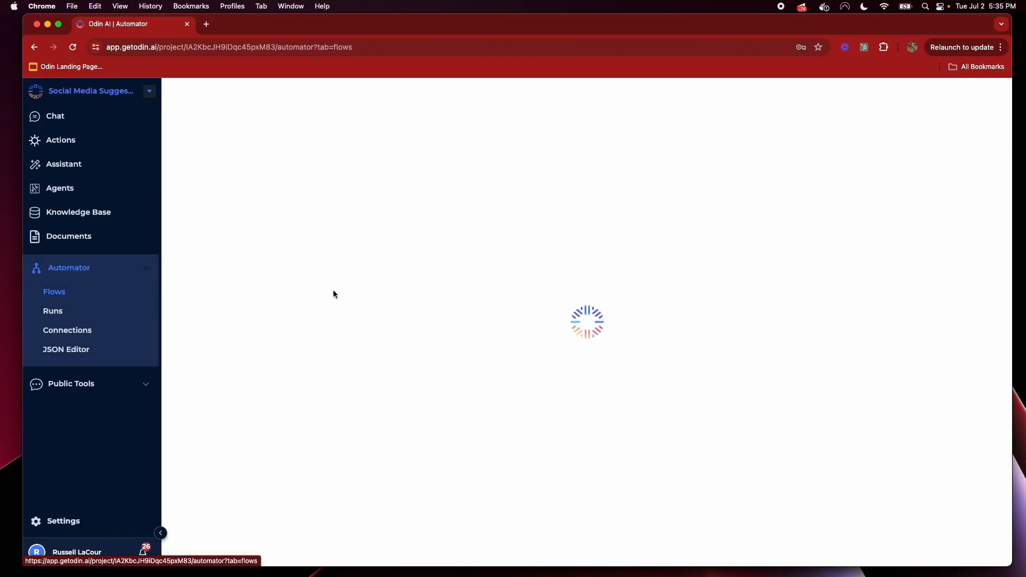
pyautogui.click(261, 194)
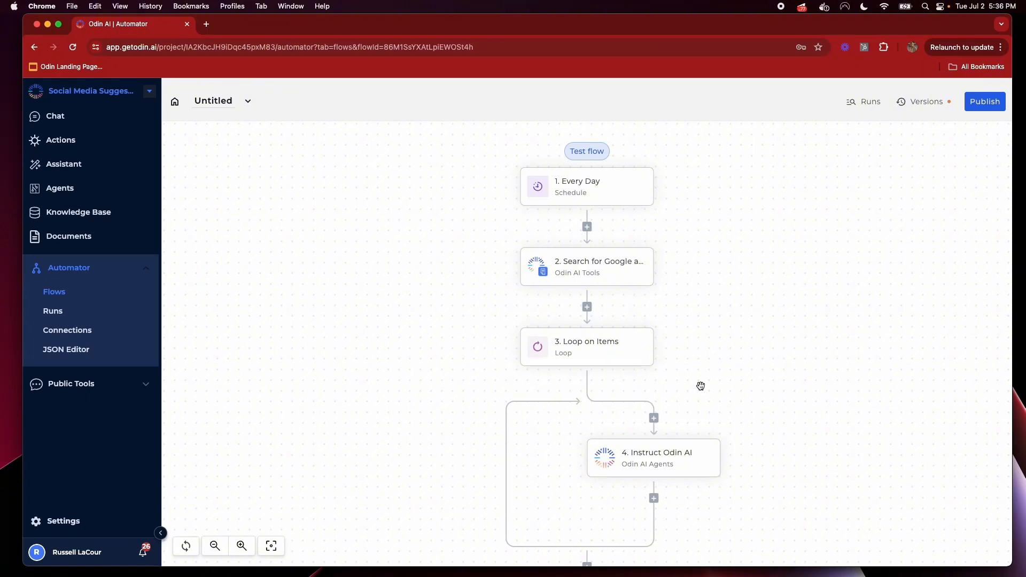
pyautogui.click(653, 418)
pyautogui.click(957, 199)
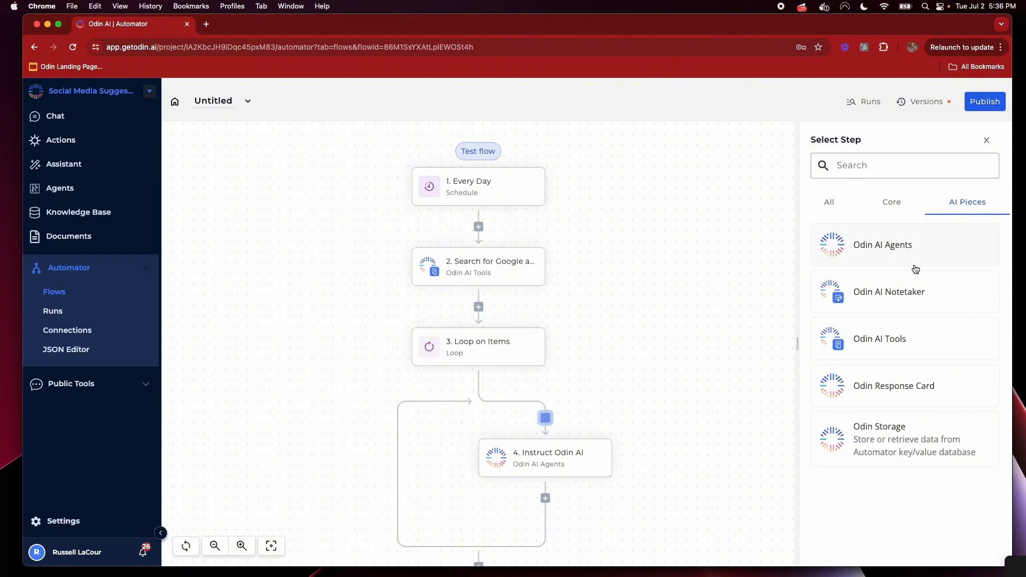
# Insert an Odin AI Agents step using the Instruct Odin AI action with AI Simple Agent
pyautogui.click(912, 256)
pyautogui.click(889, 230)
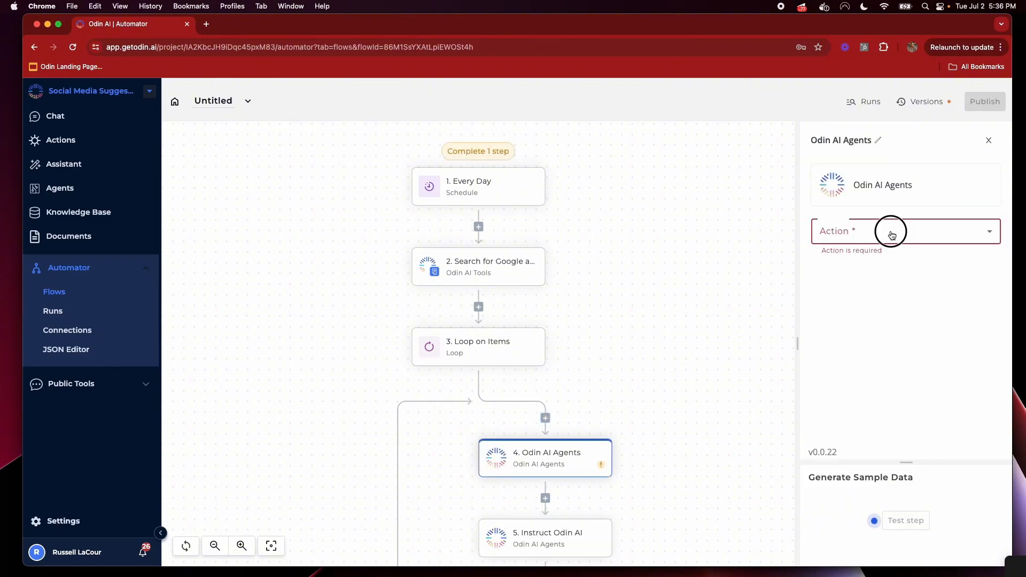
pyautogui.click(878, 289)
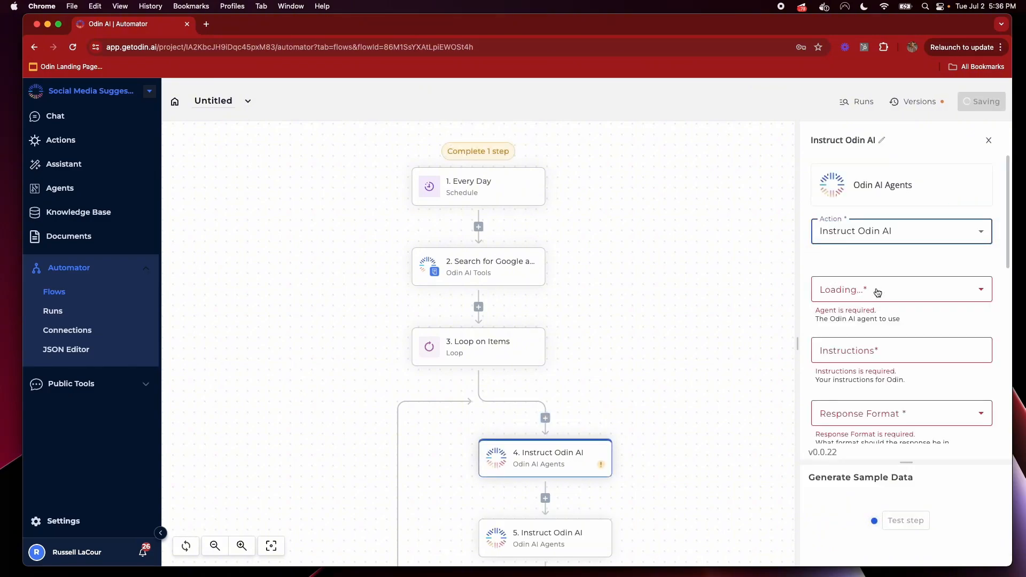
pyautogui.click(861, 299)
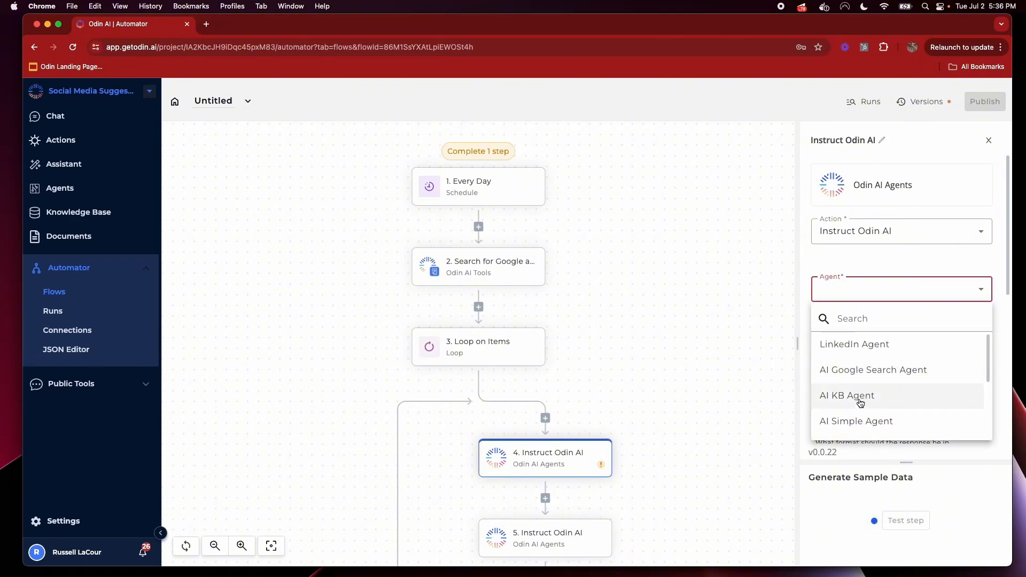
pyautogui.click(882, 422)
# Insert the loop item's markdown_content variable into the step's Instructions
pyautogui.click(906, 340)
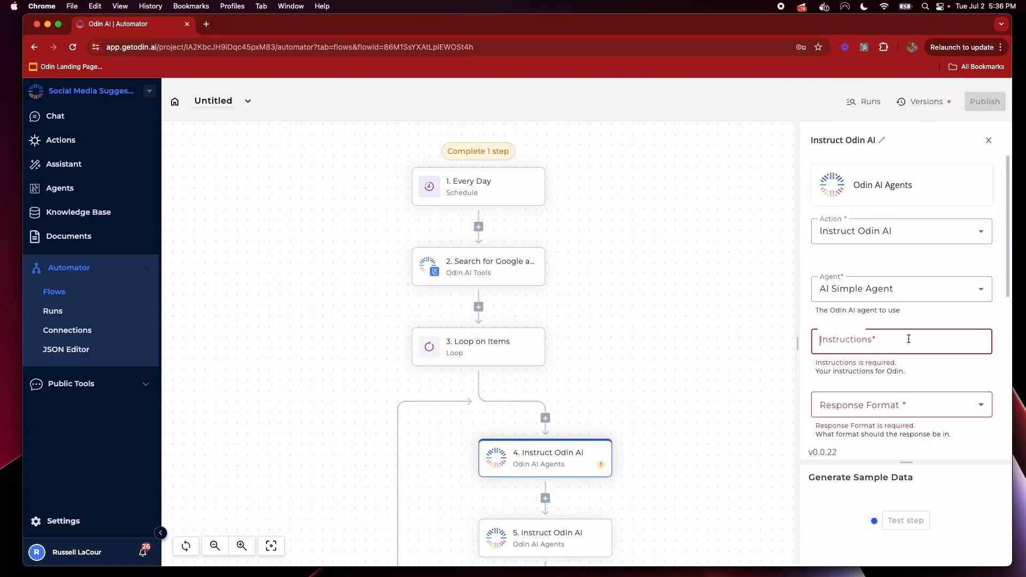
pyautogui.click(775, 415)
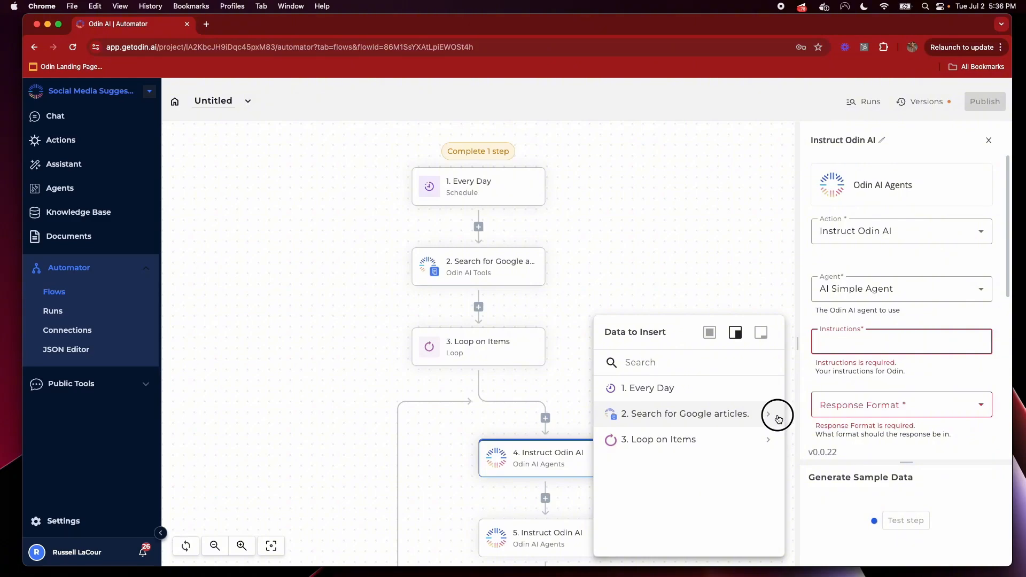
pyautogui.click(768, 439)
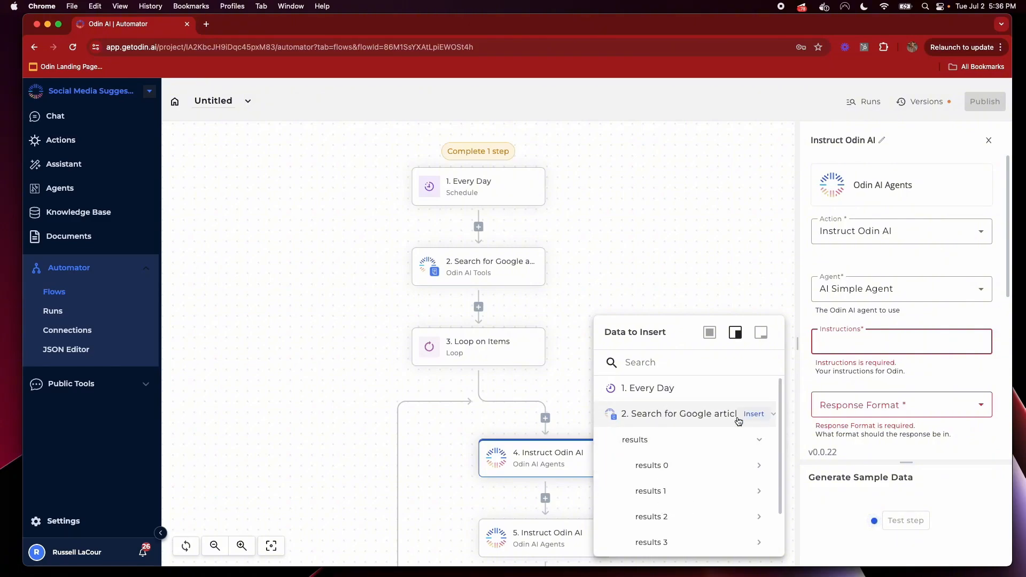
pyautogui.click(712, 421)
pyautogui.click(712, 439)
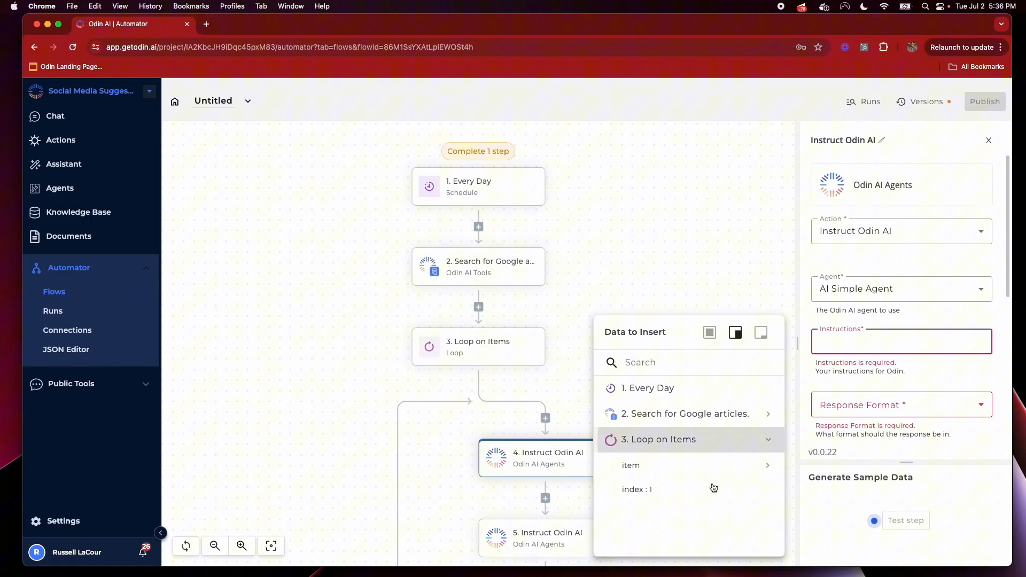
pyautogui.click(771, 465)
pyautogui.scroll(-3, 733, 508)
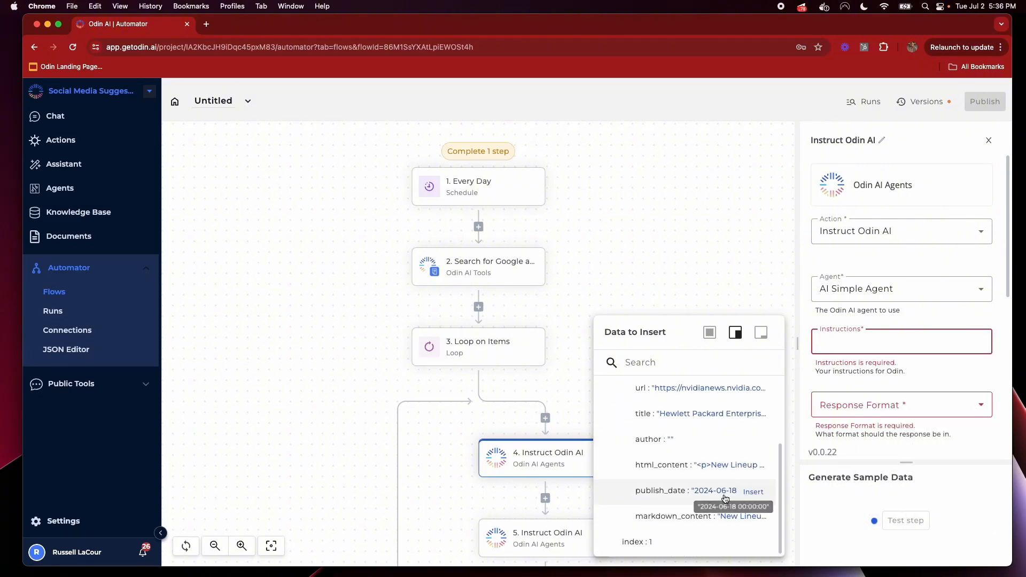
pyautogui.click(752, 517)
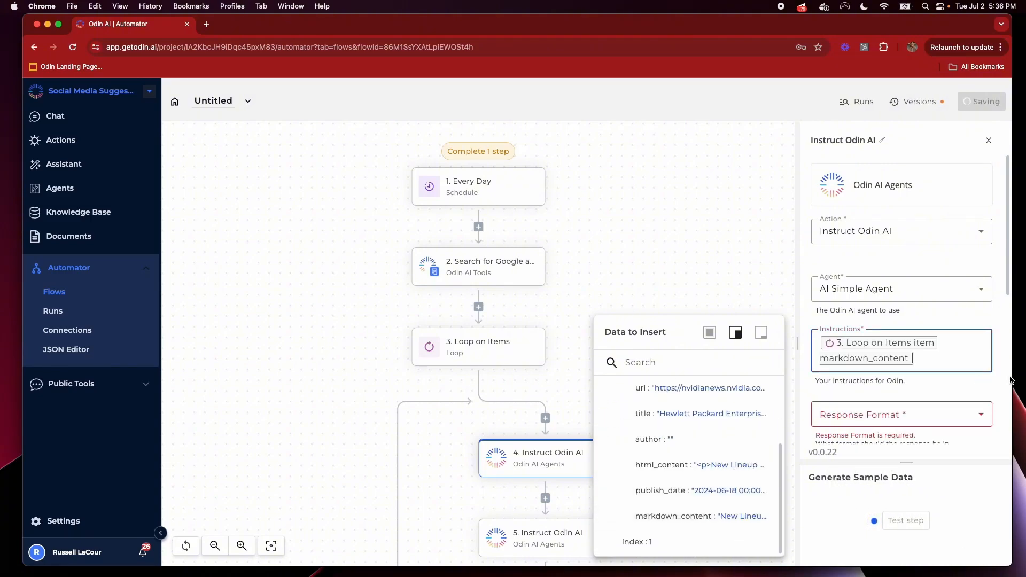
# Set the step's Response Format to JSON
pyautogui.click(887, 417)
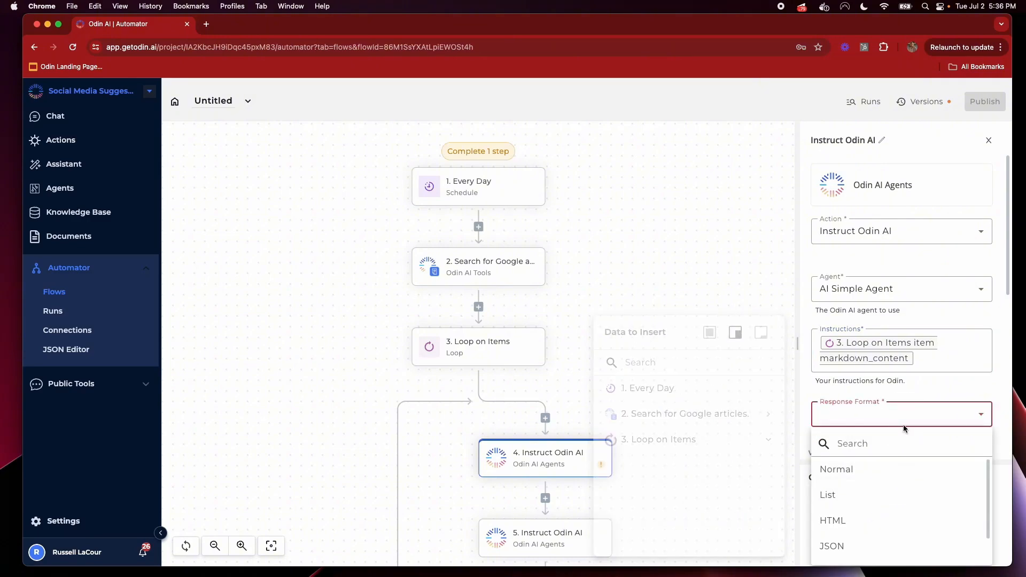
pyautogui.scroll(-1, 889, 509)
pyautogui.click(861, 524)
pyautogui.scroll(-2, 934, 395)
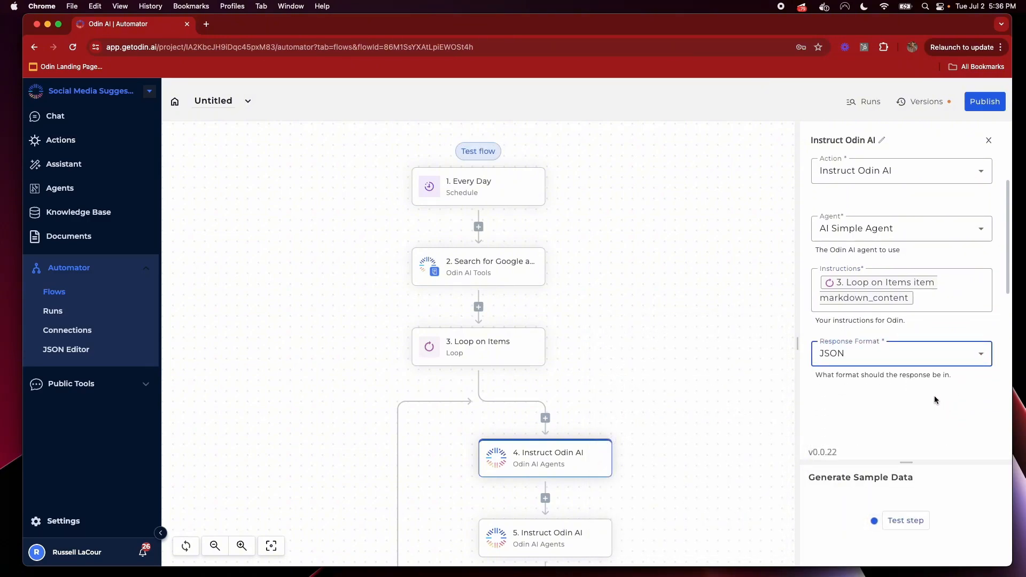
# Add the question 'is this article a sapitch or trying to sell a solution?' with a '___' separator above it
pyautogui.click(939, 303)
pyautogui.press('Return')
pyautogui.press('Return')
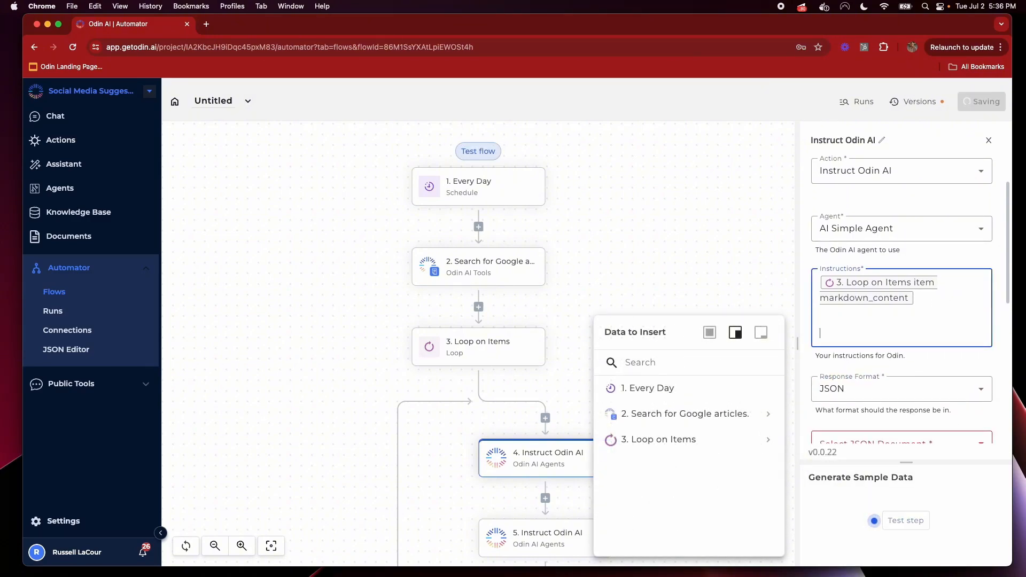
pyautogui.write('is this ')
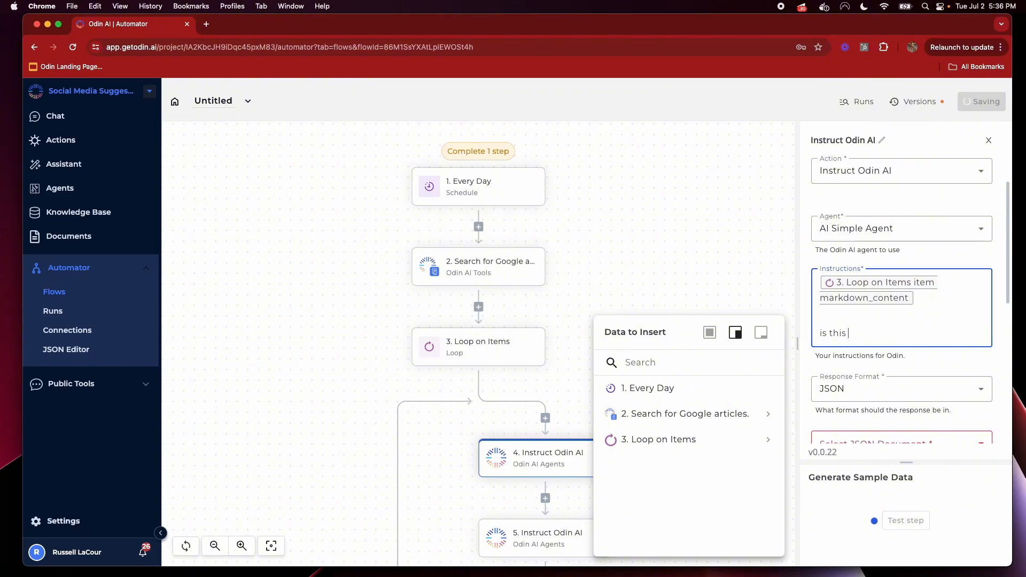
pyautogui.write('article a')
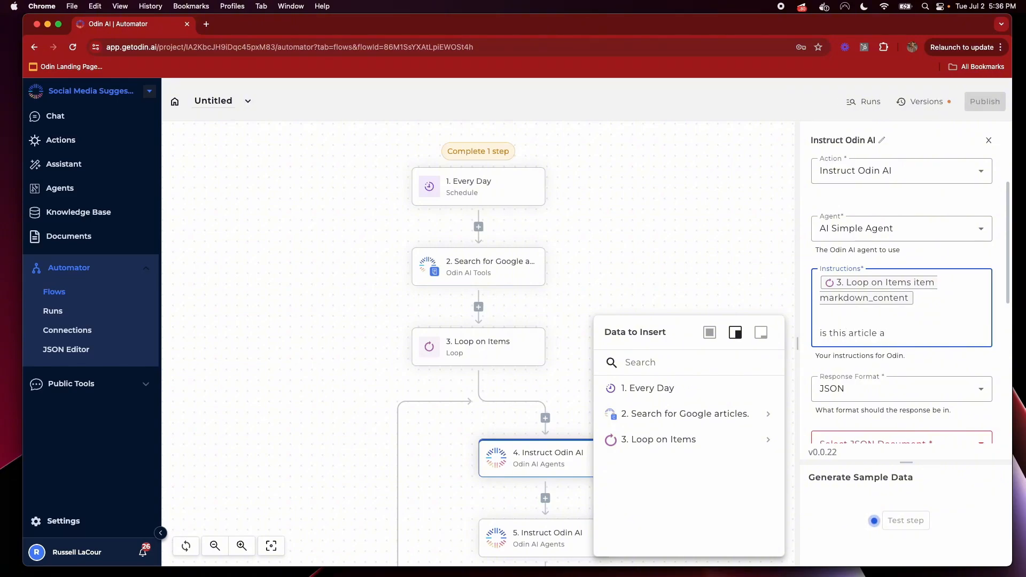
pyautogui.write(' sa')
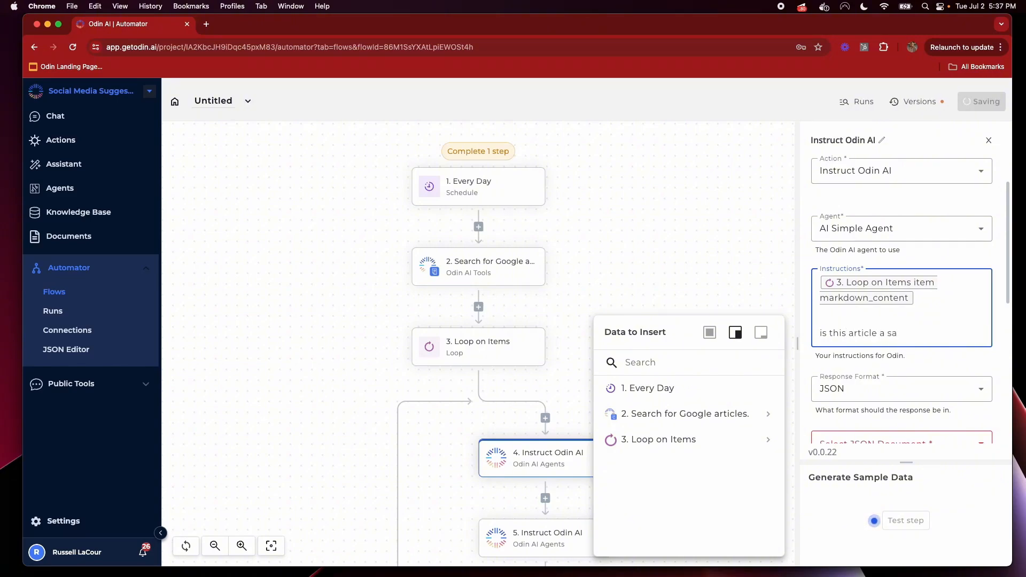
pyautogui.write('pitch or trying to sell a')
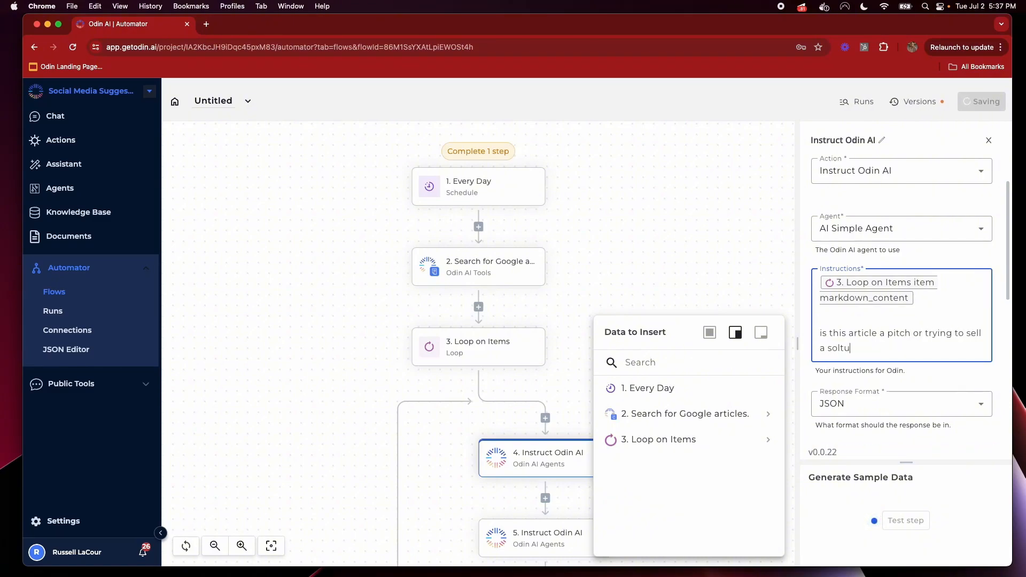
pyautogui.write(' solution?')
pyautogui.click(928, 434)
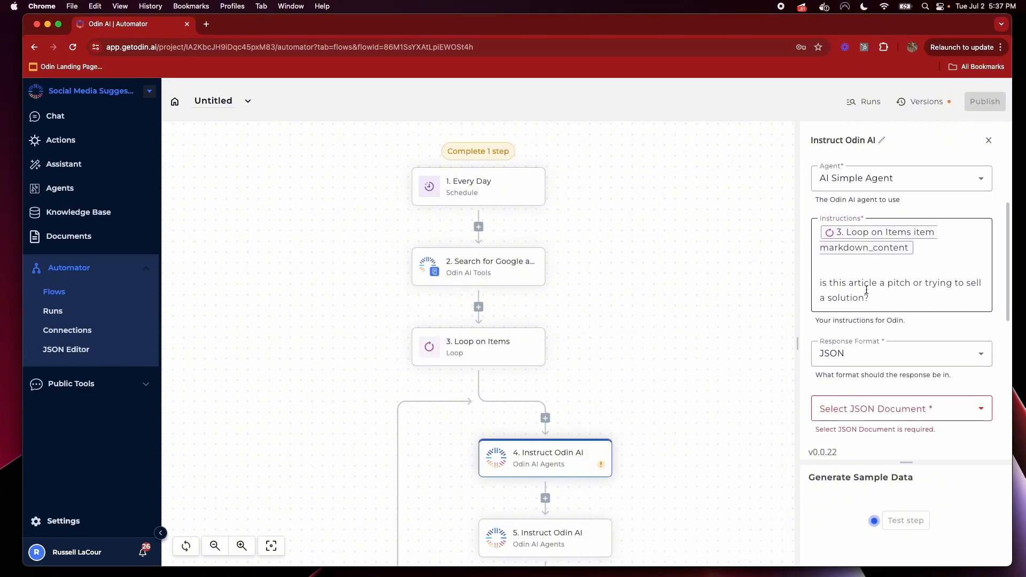
pyautogui.tripleClick(855, 285)
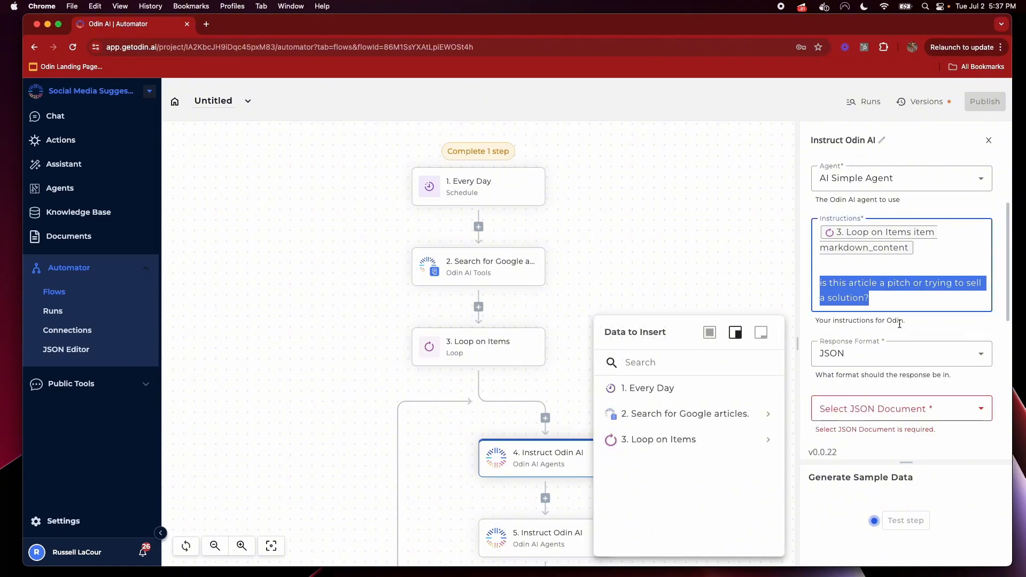
pyautogui.click(941, 431)
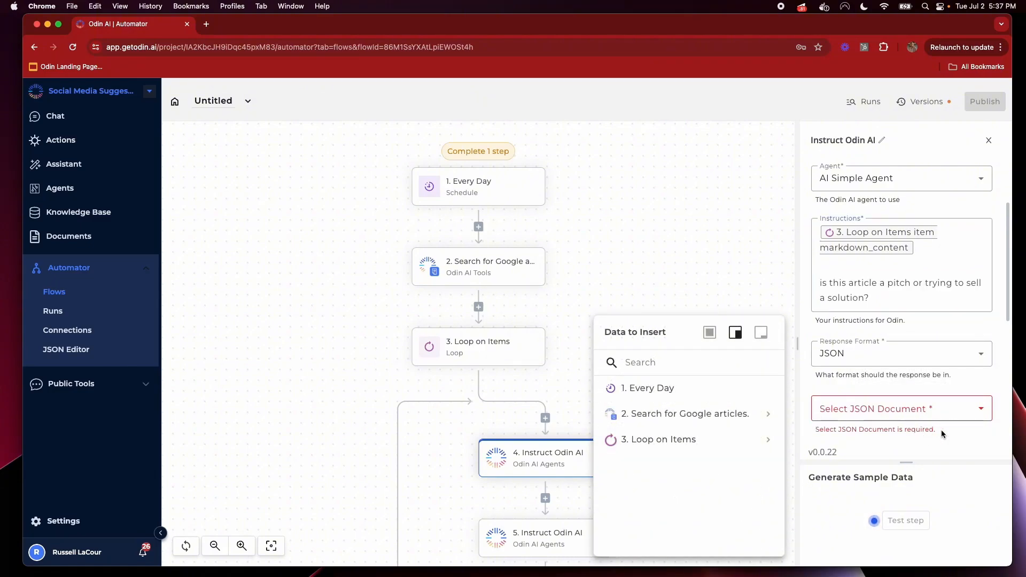
pyautogui.moveTo(884, 304); pyautogui.dragTo(807, 277)
pyautogui.click(842, 276)
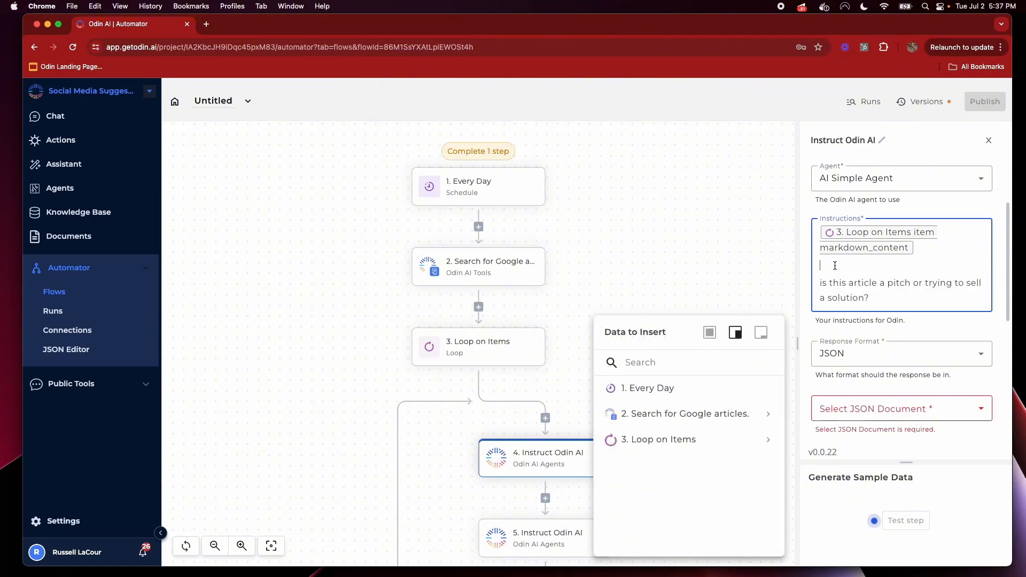
pyautogui.press('Return')
pyautogui.write('___')
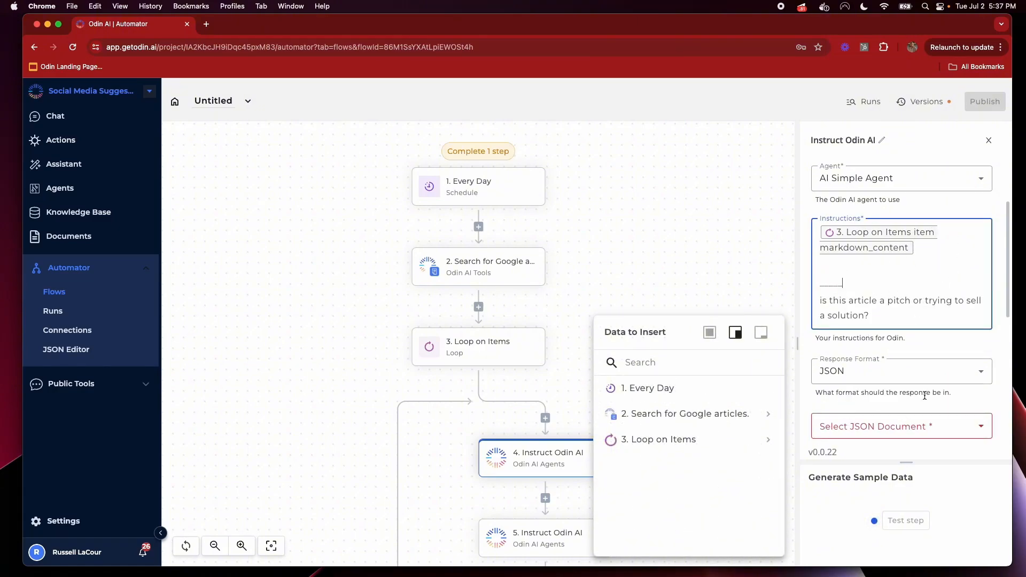
pyautogui.scroll(-3, 898, 396)
# Create a JSON document titled Is Sales containing {"is_sales": false} and save it
pyautogui.click(72, 352)
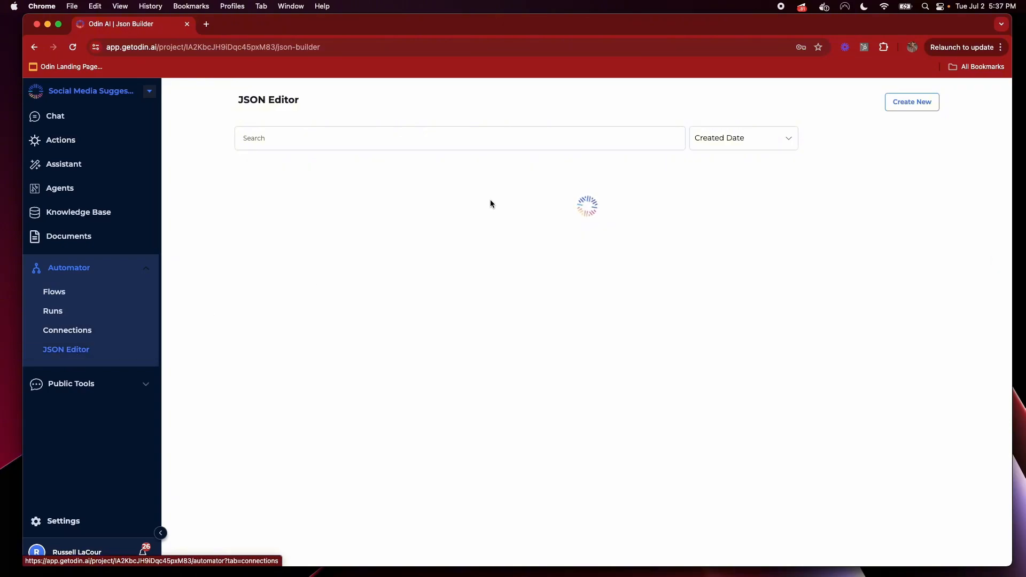
pyautogui.click(912, 101)
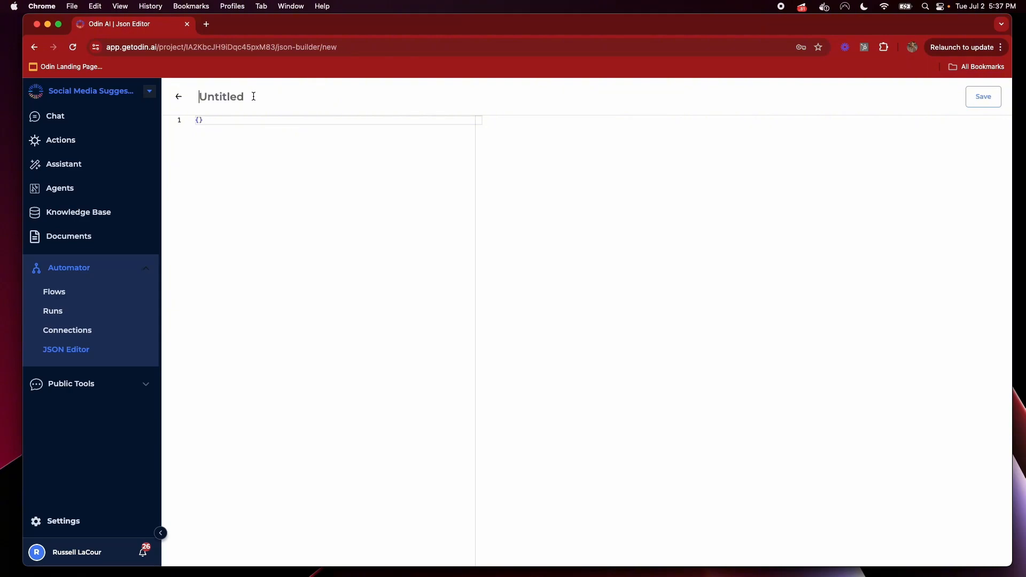
pyautogui.write('Is Sales')
pyautogui.press('Tab')
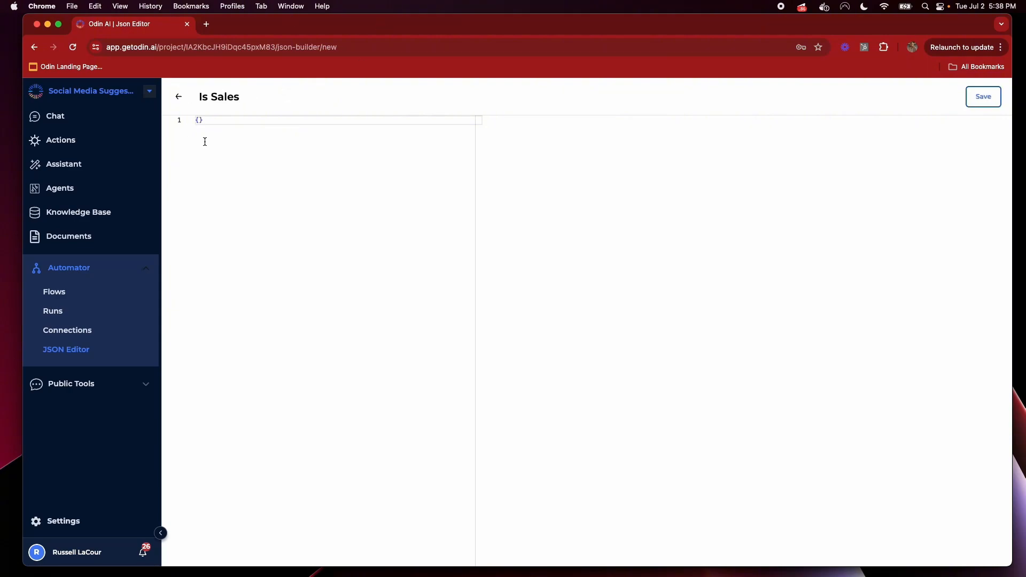
pyautogui.click(202, 120)
pyautogui.press('Return')
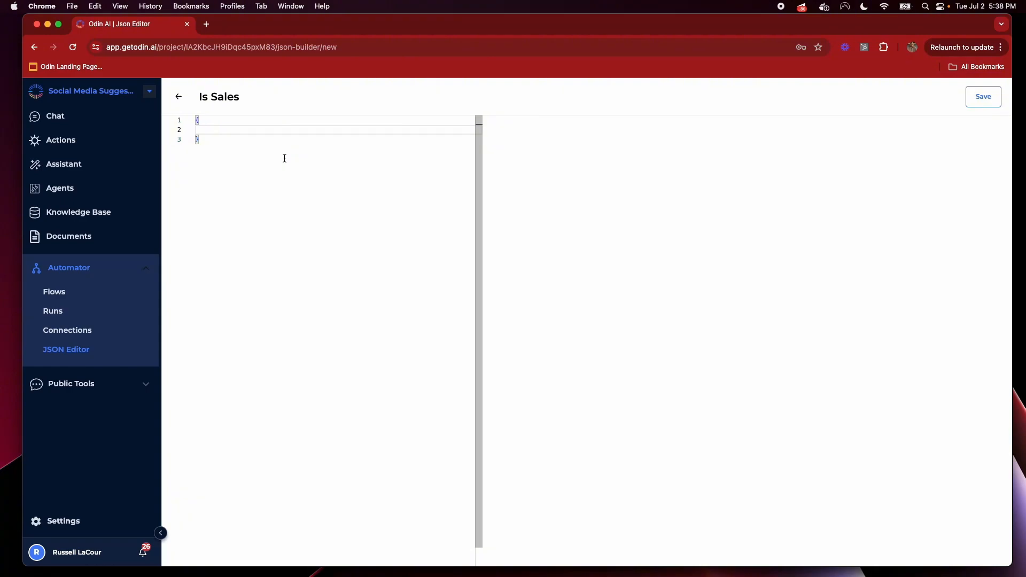
pyautogui.write('"is_s')
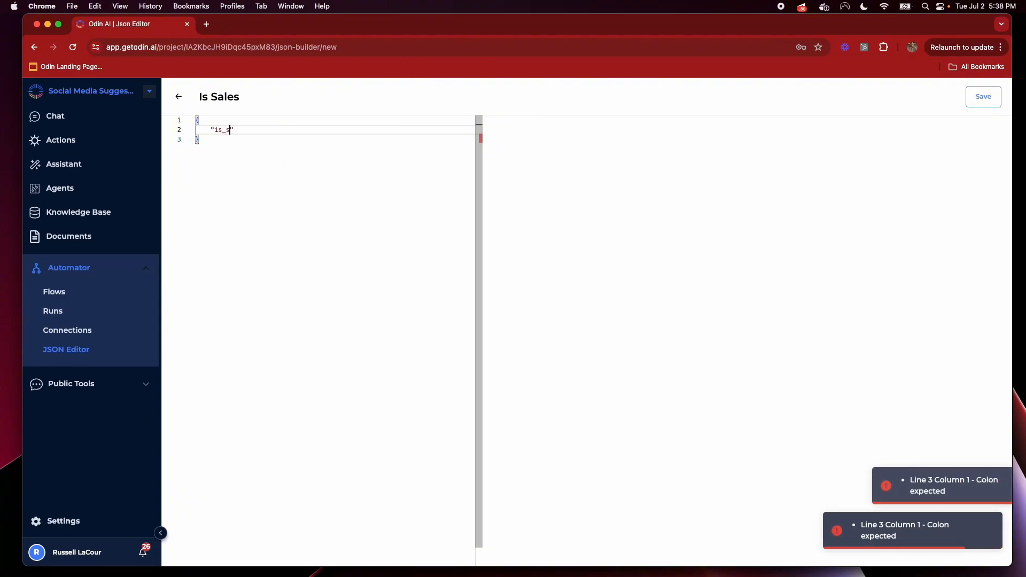
pyautogui.write('ales": ')
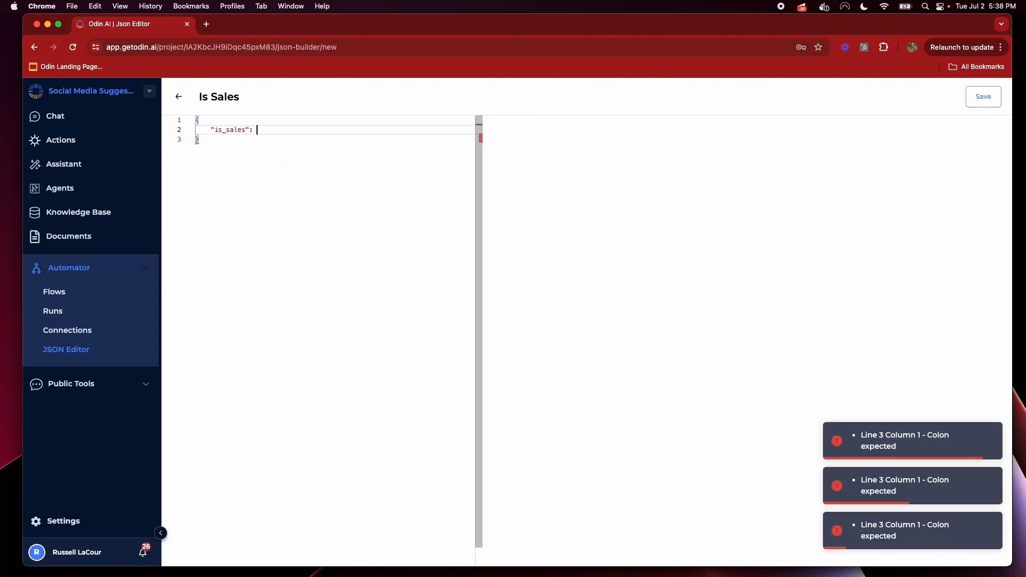
pyautogui.write('false,')
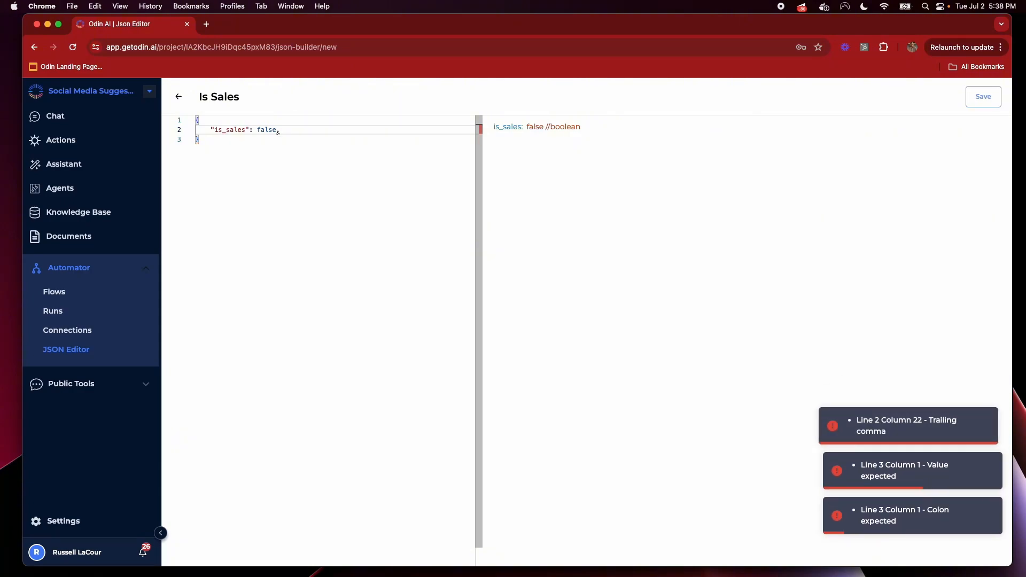
pyautogui.press('BackSpace')
pyautogui.click(983, 96)
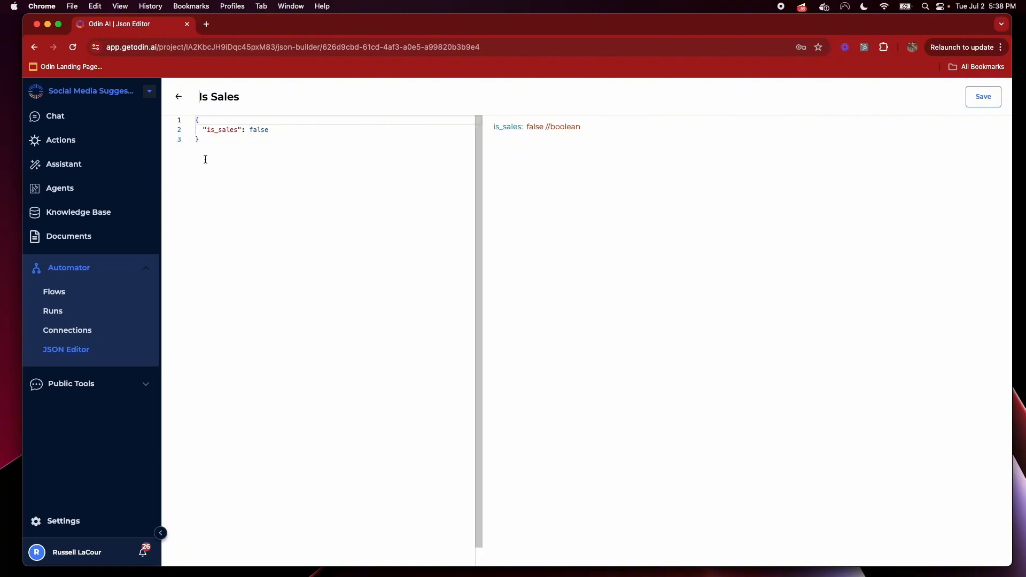
# Review the saved is_sales key and its false value, then return to Flows
pyautogui.press('super+a')
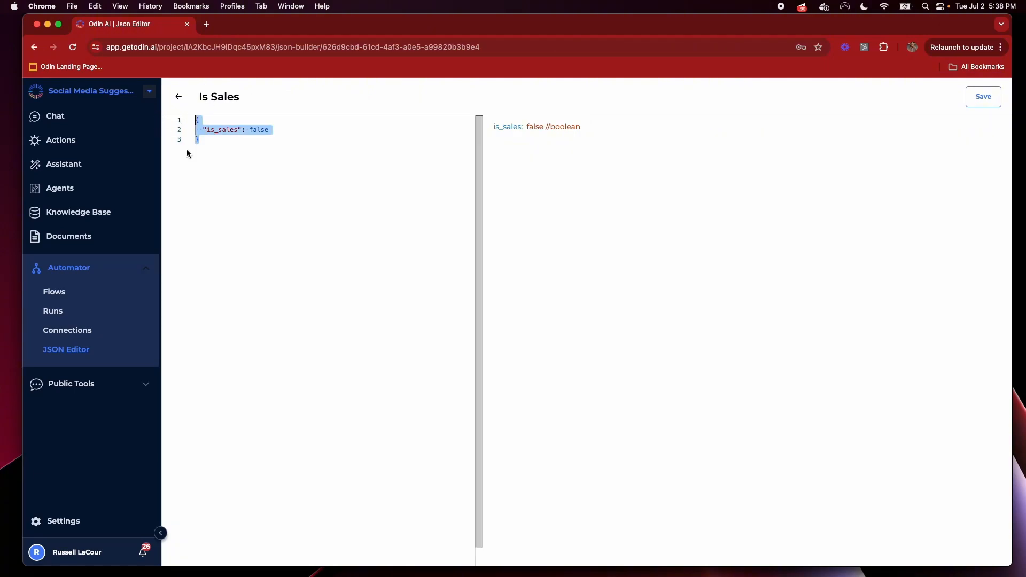
pyautogui.doubleClick(218, 132)
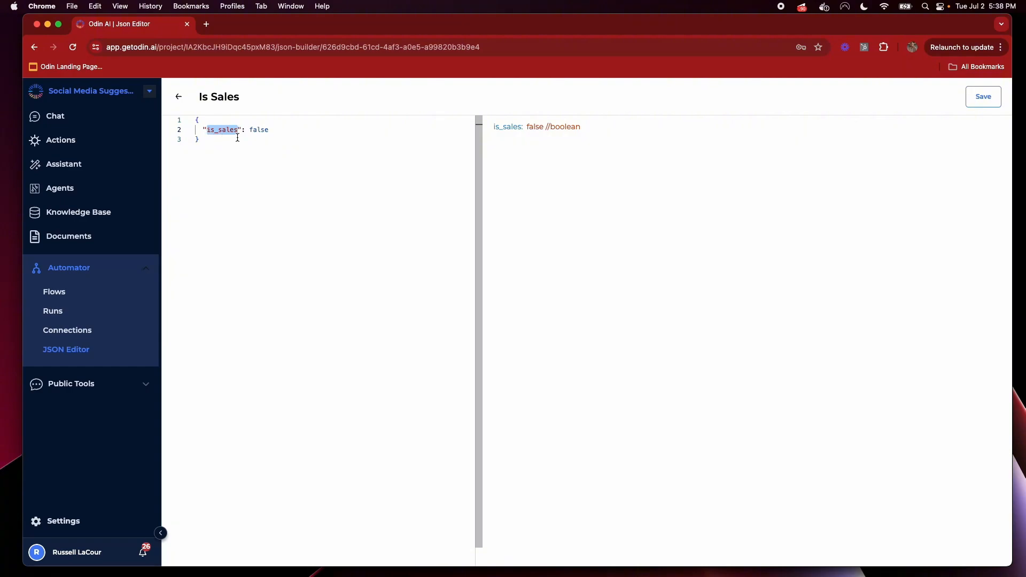
pyautogui.doubleClick(255, 130)
pyautogui.click(72, 294)
# Open step 4 of the flow and select the Is Sales JSON document
pyautogui.click(288, 197)
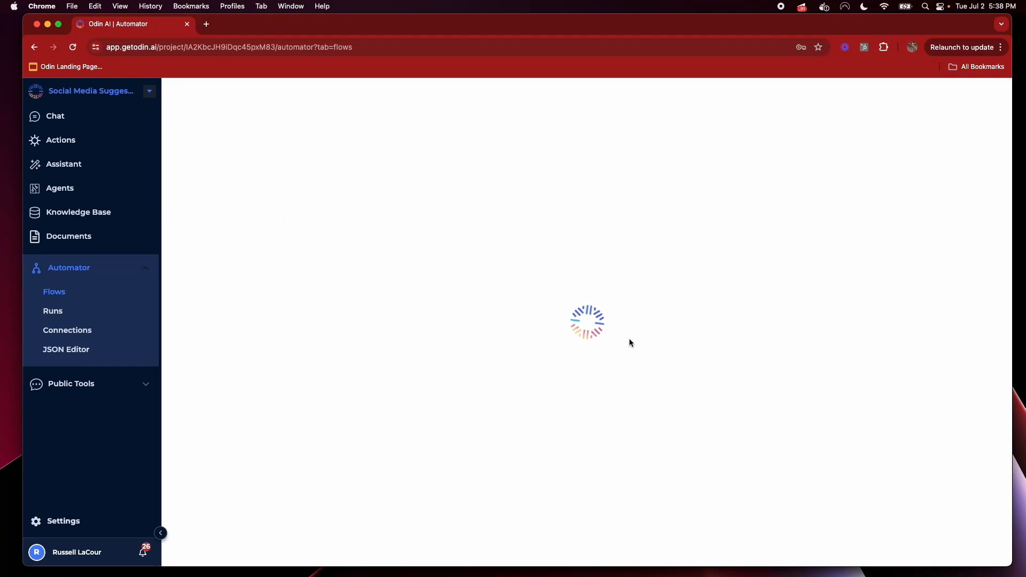
pyautogui.click(681, 380)
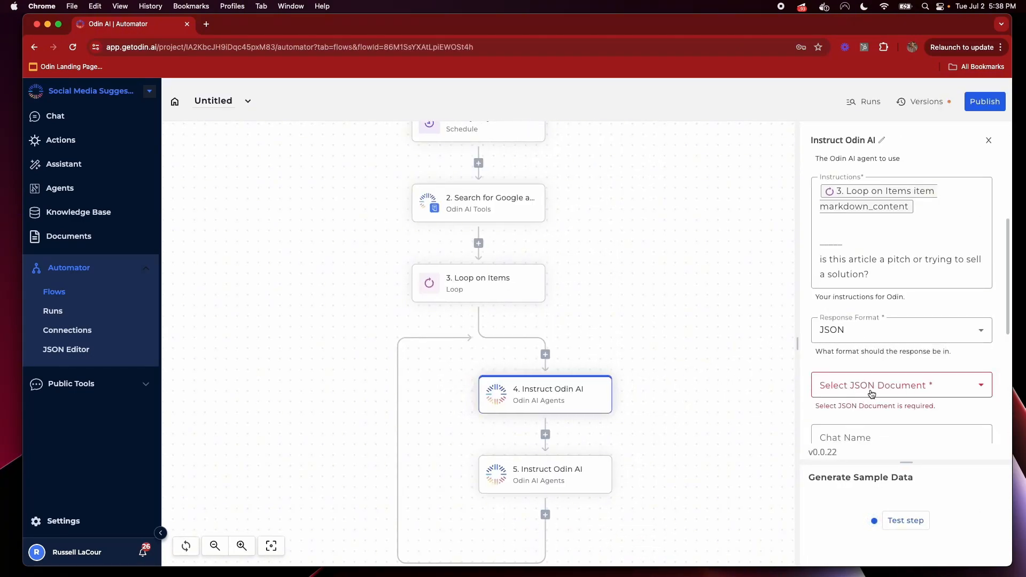
pyautogui.click(870, 386)
pyautogui.click(837, 440)
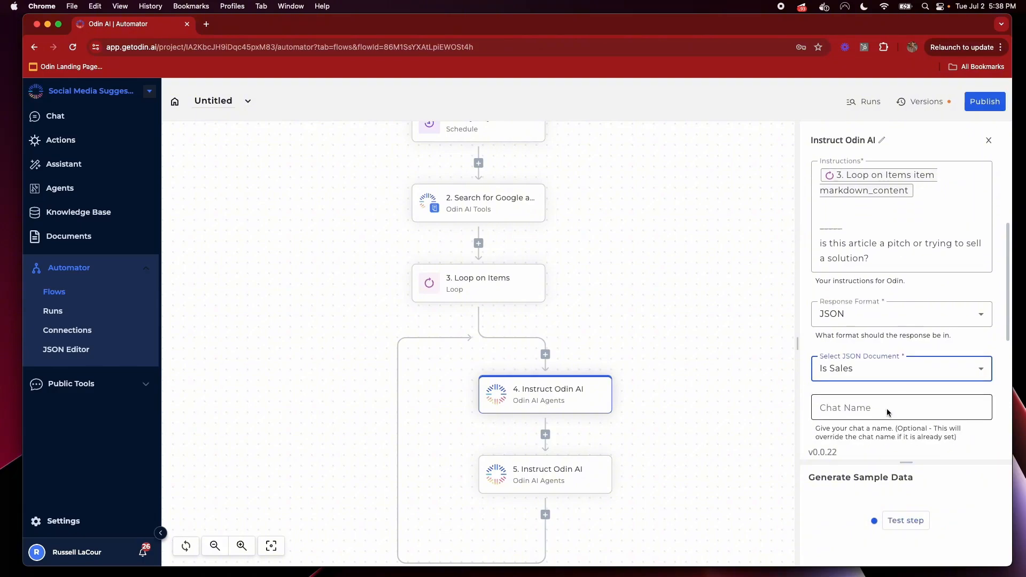
# Name the chat 'Is Sales?', ignore chat history, set chat ID 'is-sales', and test step 4
pyautogui.scroll(-3, 886, 409)
pyautogui.click(859, 321)
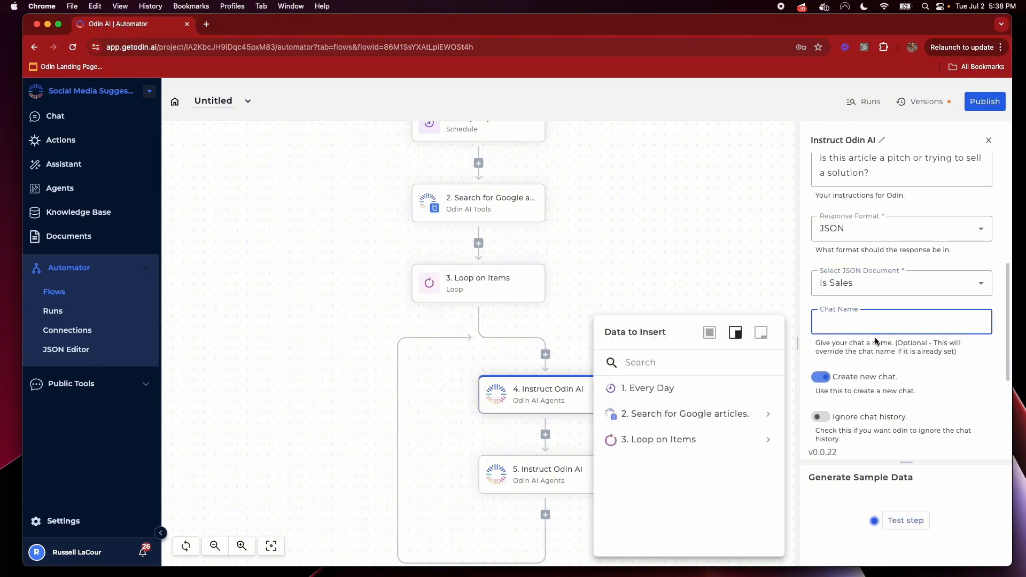
pyautogui.write('Is Sales?')
pyautogui.scroll(-2, 990, 291)
pyautogui.click(834, 339)
pyautogui.click(840, 385)
pyautogui.write('is-sales')
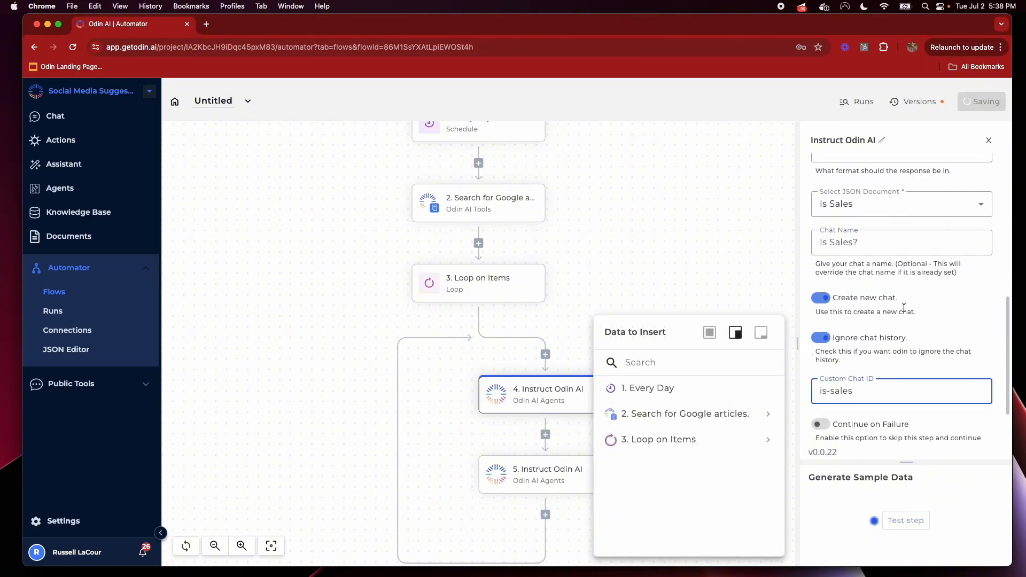
pyautogui.click(970, 352)
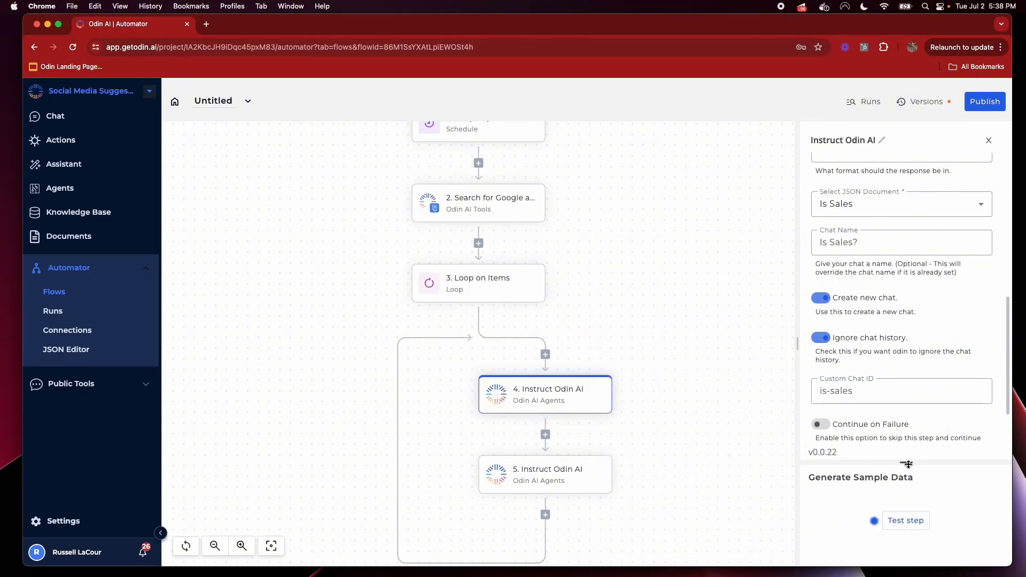
pyautogui.moveTo(909, 465); pyautogui.dragTo(907, 335)
pyautogui.click(907, 392)
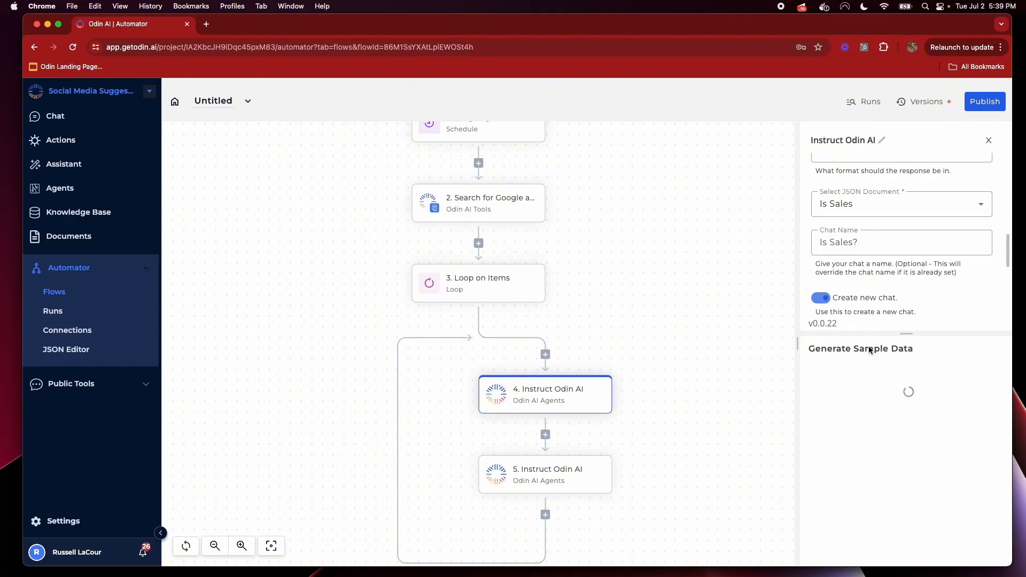
# Confirm the test output's json_response shows is_sales: true
pyautogui.moveTo(861, 447); pyautogui.dragTo(882, 466)
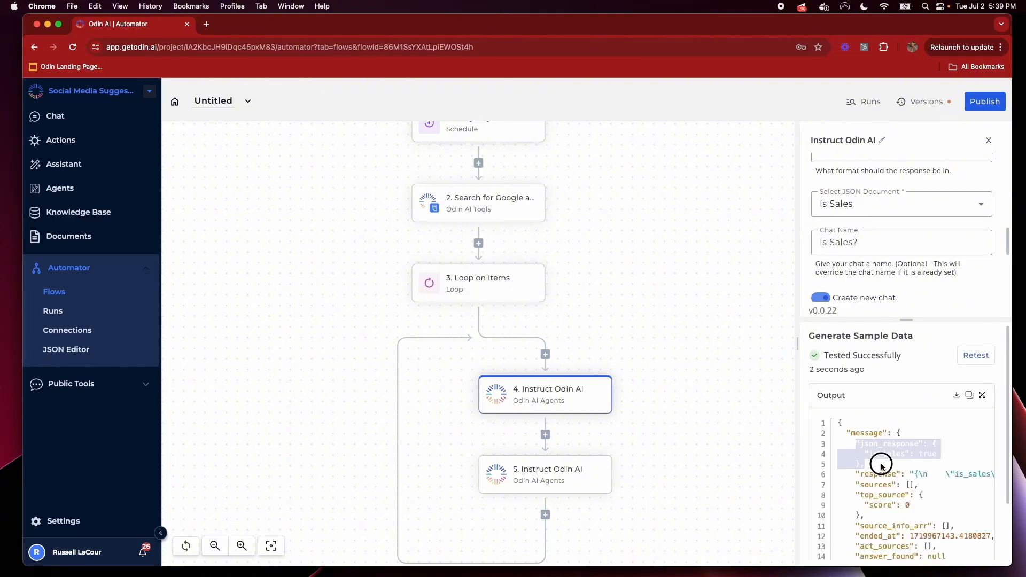
pyautogui.doubleClick(885, 441)
pyautogui.doubleClick(885, 453)
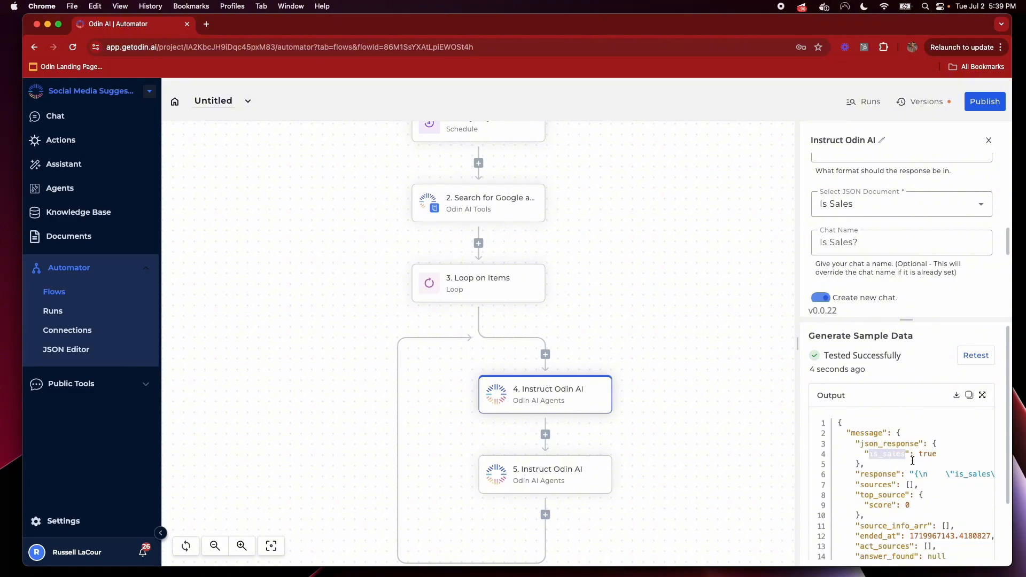
pyautogui.click(930, 450)
pyautogui.doubleClick(929, 453)
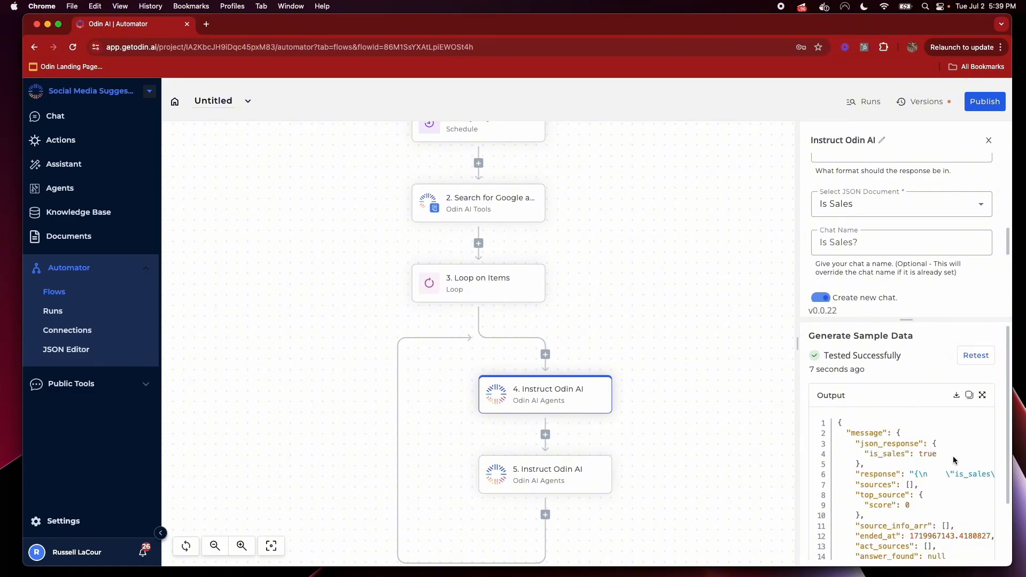
pyautogui.moveTo(862, 454); pyautogui.dragTo(925, 456)
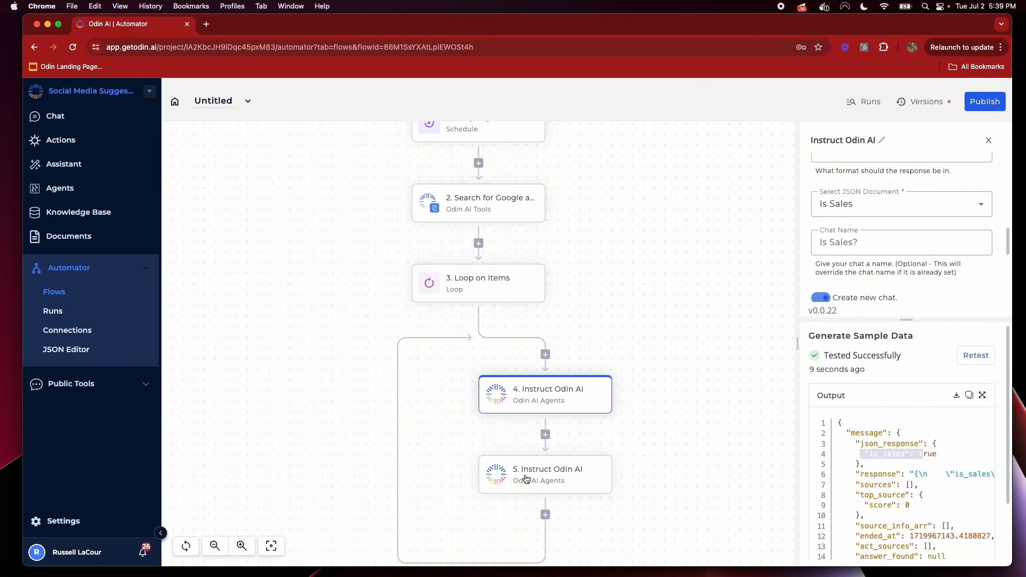
pyautogui.click(925, 463)
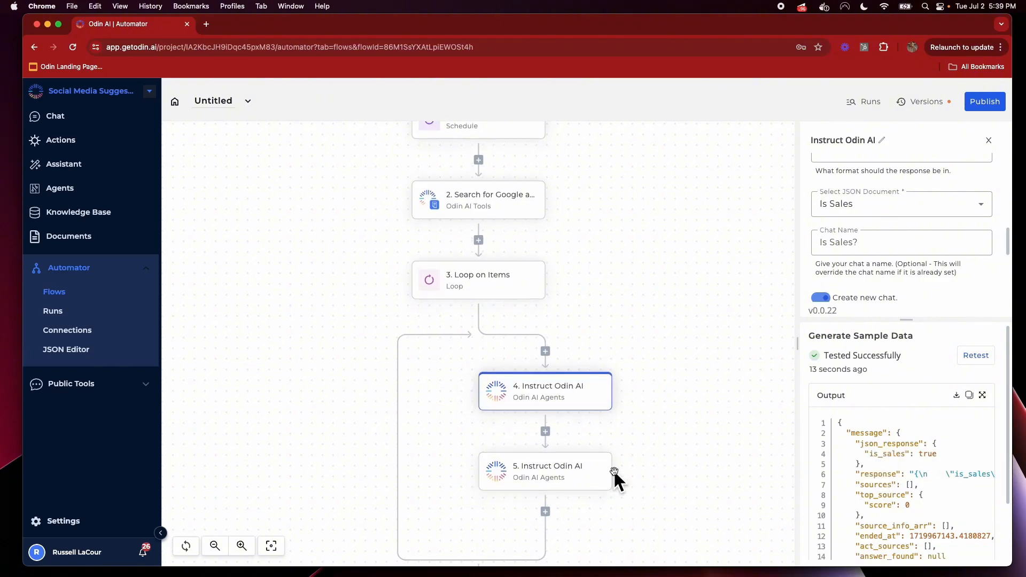
pyautogui.scroll(-2, 613, 469)
# Insert a Branch step after step 4 and set its first value to step 4's is_sales field
pyautogui.click(545, 387)
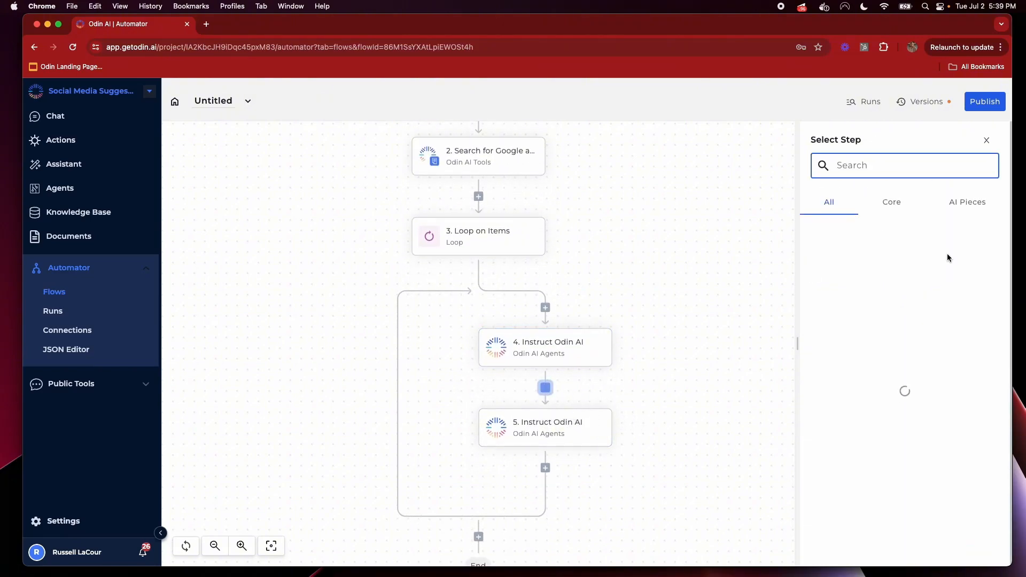
pyautogui.write('if')
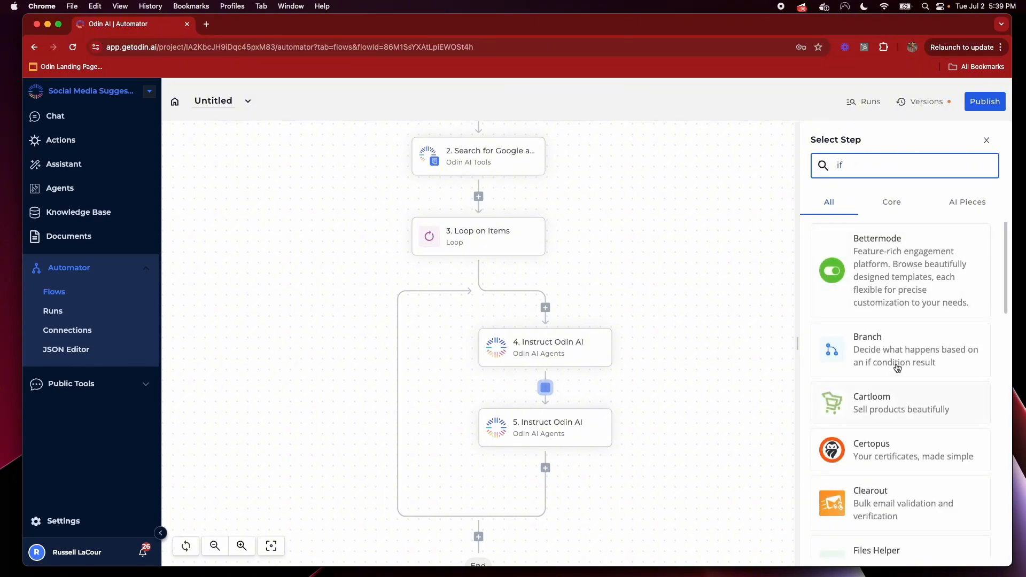
pyautogui.click(889, 353)
pyautogui.click(890, 244)
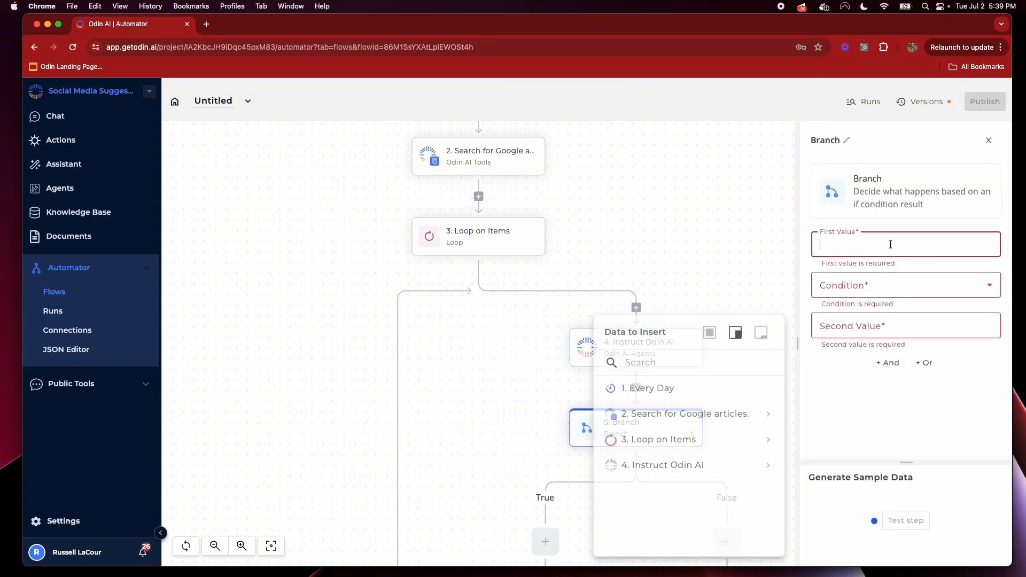
pyautogui.click(768, 466)
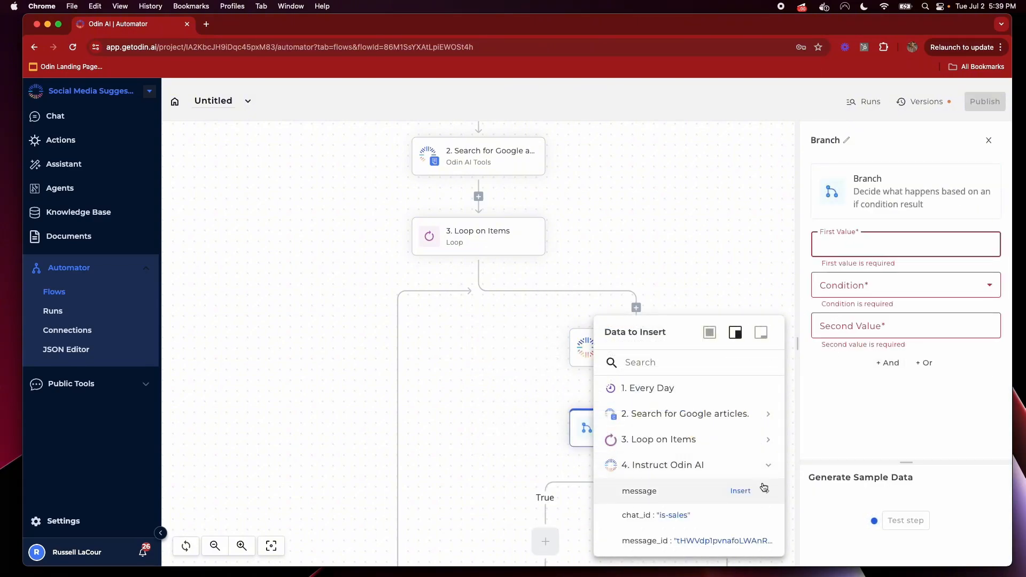
pyautogui.click(737, 488)
pyautogui.scroll(-5, 734, 471)
pyautogui.scroll(3, 735, 465)
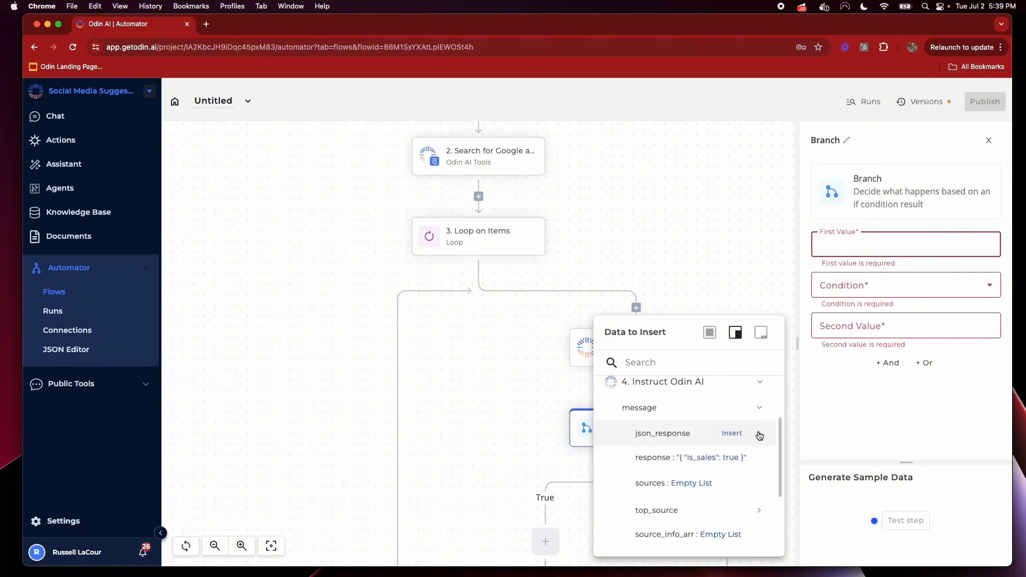
pyautogui.click(759, 433)
pyautogui.click(754, 459)
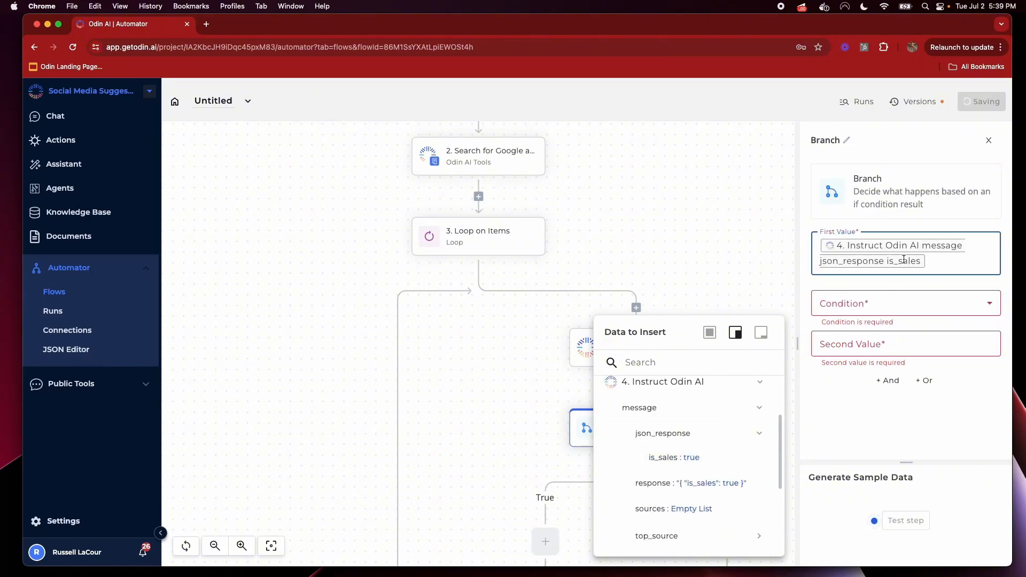
# Set the Branch condition to '(Boolean) is true' and move Instruct Odin AI onto the False path
pyautogui.click(874, 314)
pyautogui.scroll(-5, 882, 390)
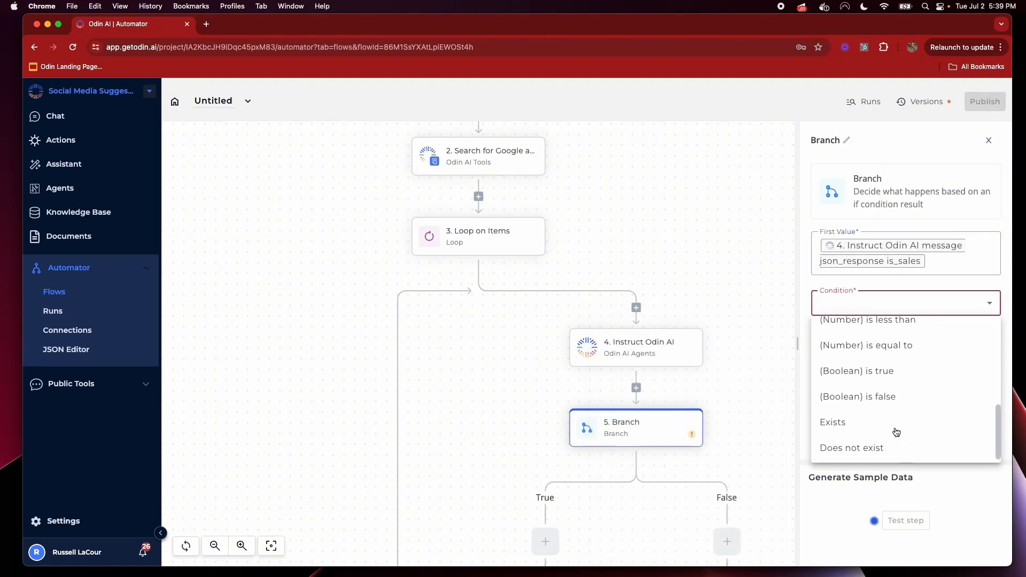
pyautogui.click(914, 369)
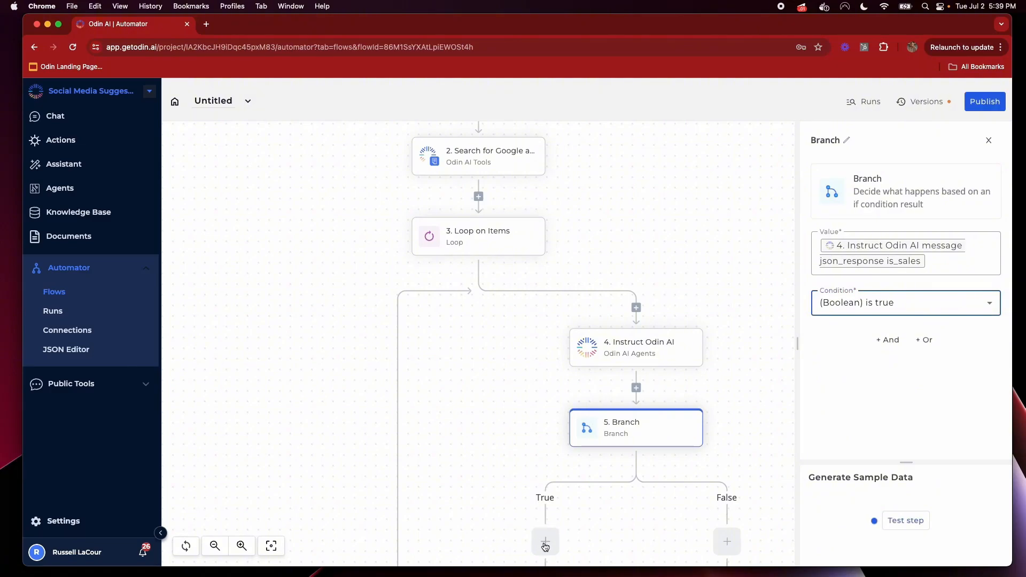
pyautogui.scroll(-3, 633, 491)
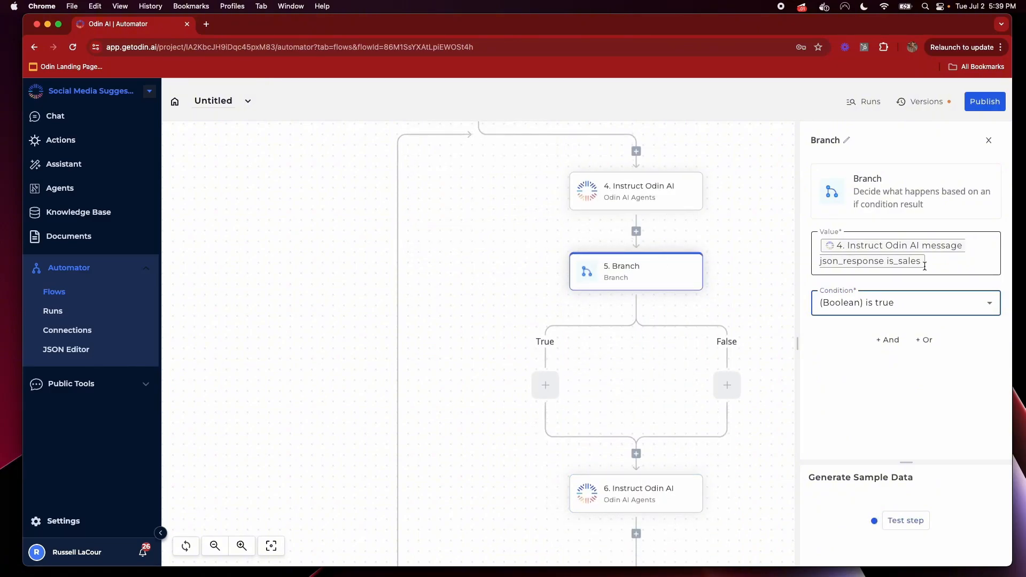
pyautogui.moveTo(636, 493); pyautogui.dragTo(728, 383)
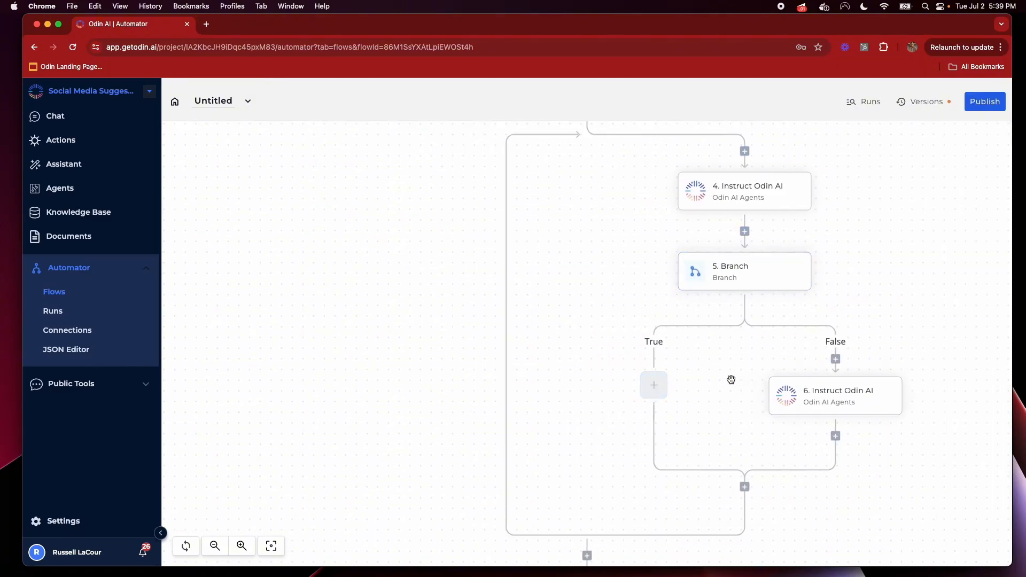
# Open step 6 Instruct Odin AI's settings to view its LinkedIn Agent and Title, Article, Source instructions
pyautogui.click(655, 387)
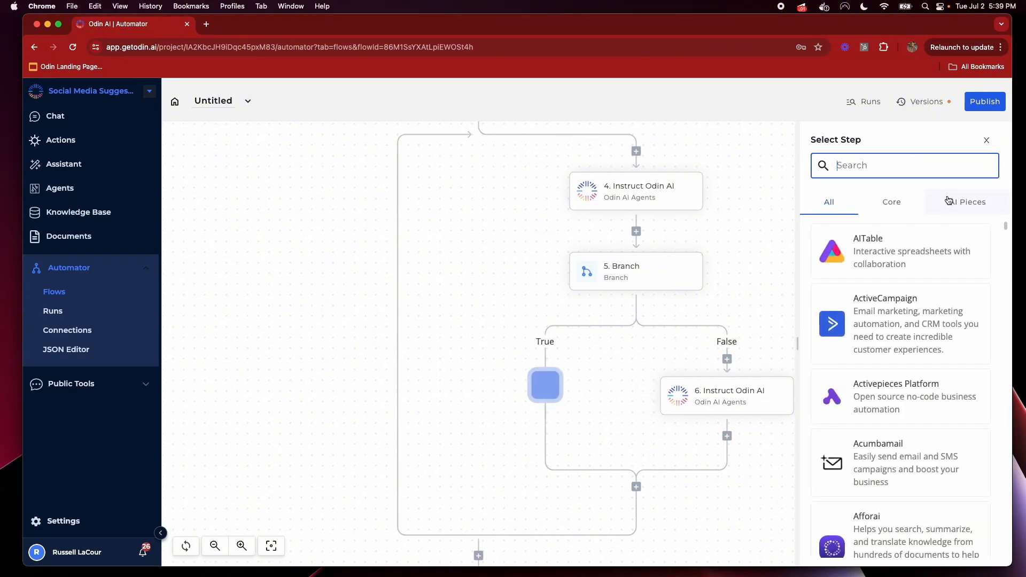
pyautogui.click(983, 199)
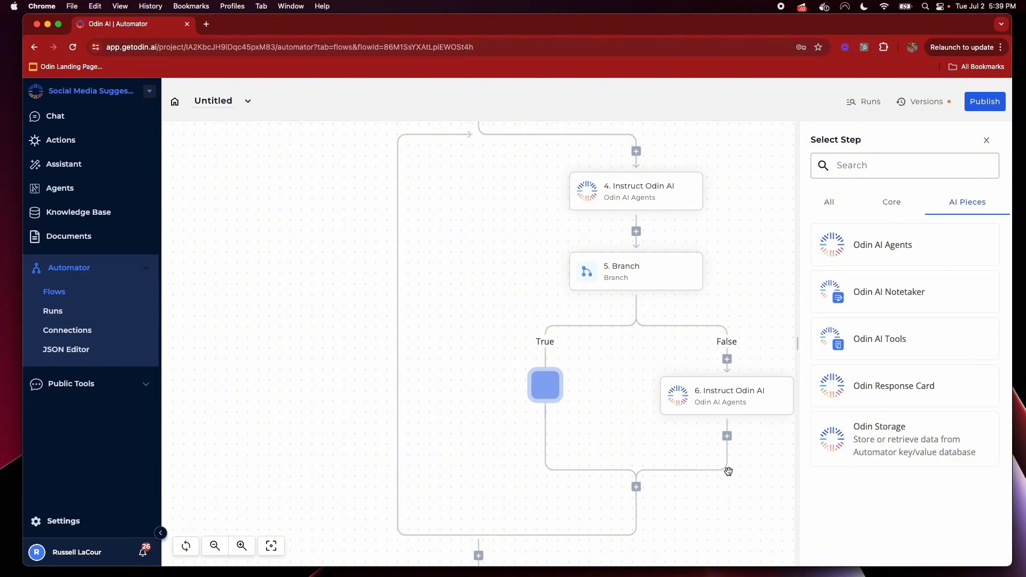
pyautogui.click(711, 404)
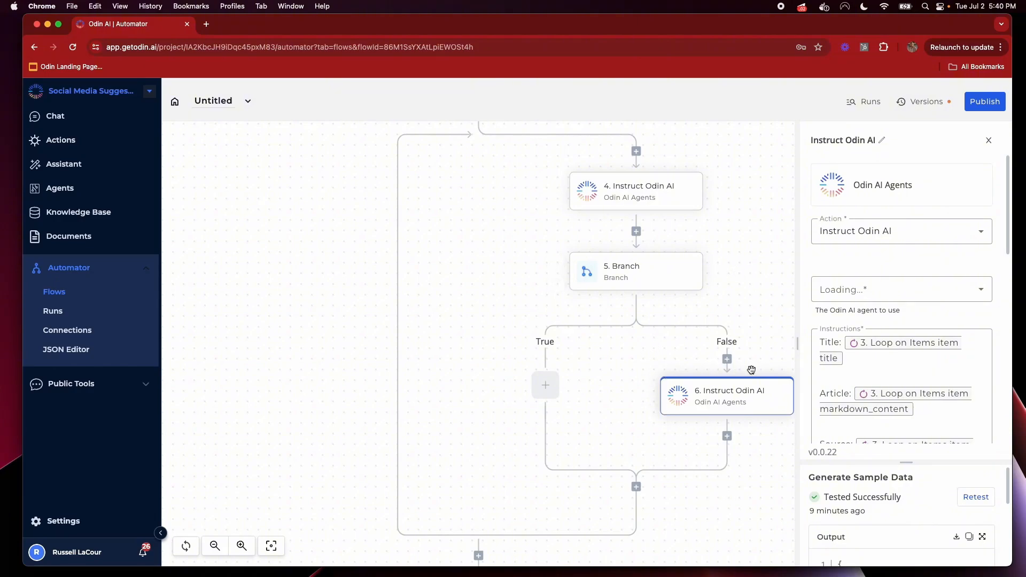
pyautogui.scroll(-3, 755, 243)
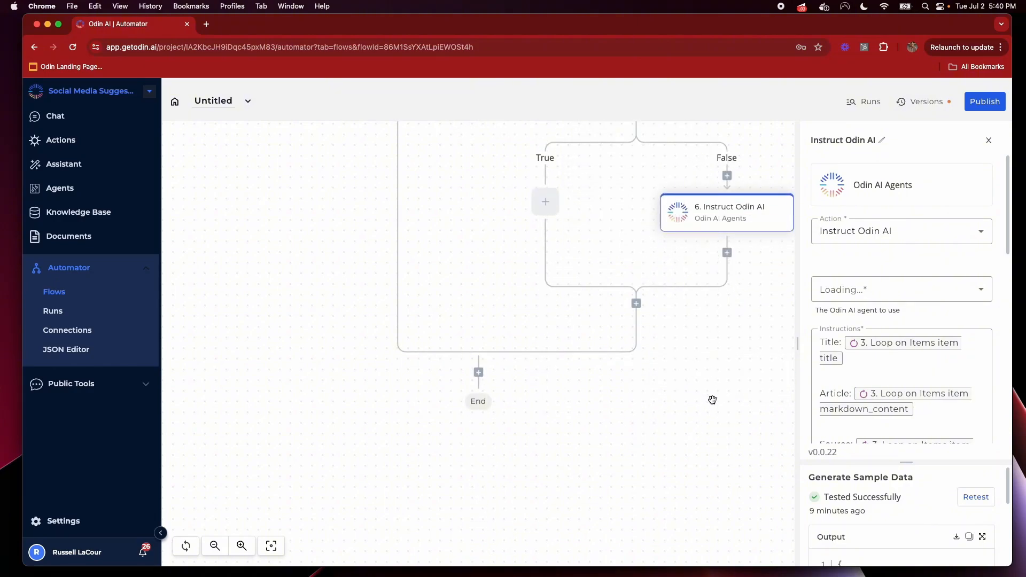
pyautogui.scroll(-3, 925, 421)
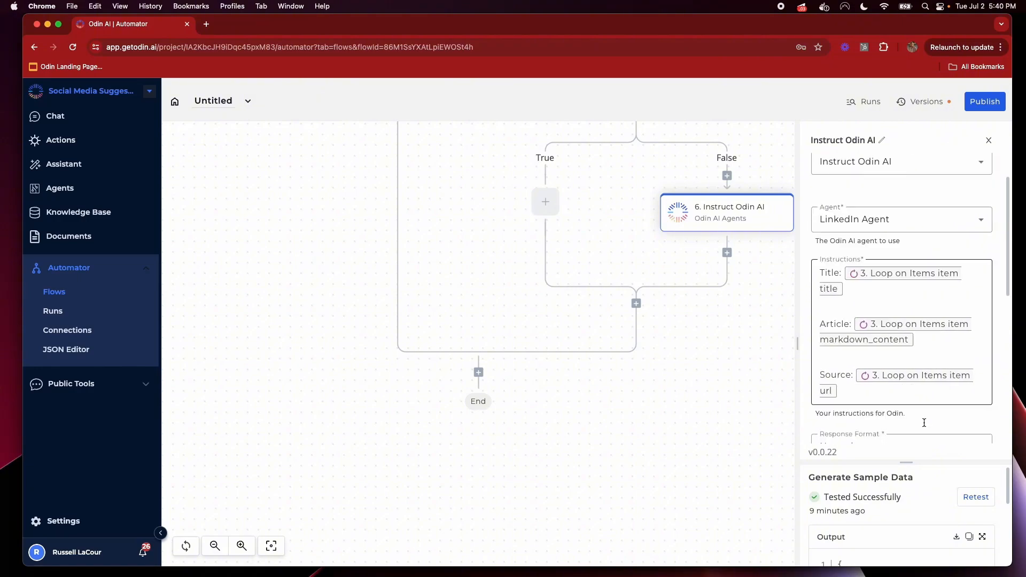
pyautogui.moveTo(908, 462); pyautogui.dragTo(913, 297)
# Retest the Loop on Items step to refresh its sample output
pyautogui.scroll(5, 481, 267)
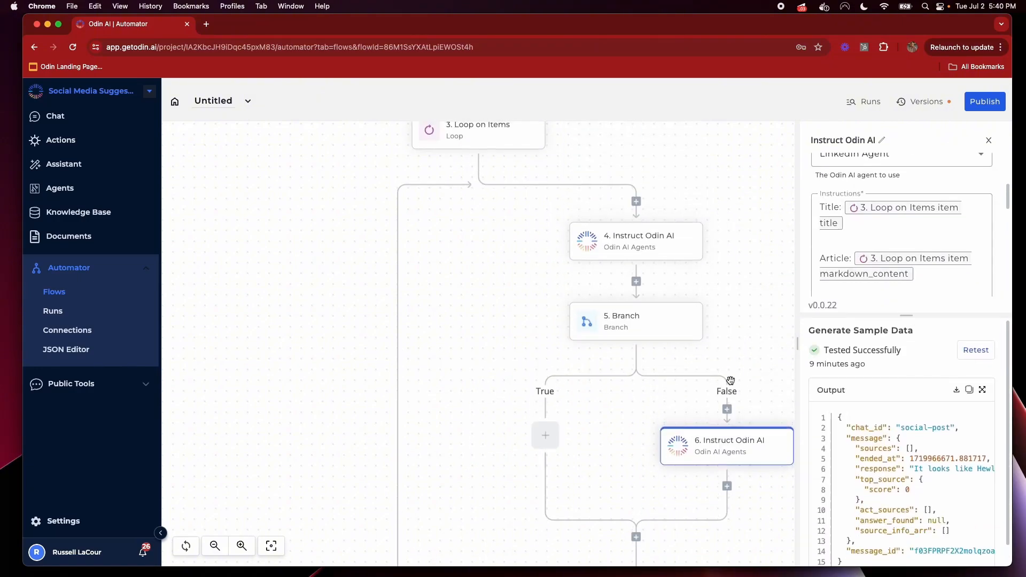
pyautogui.click(454, 200)
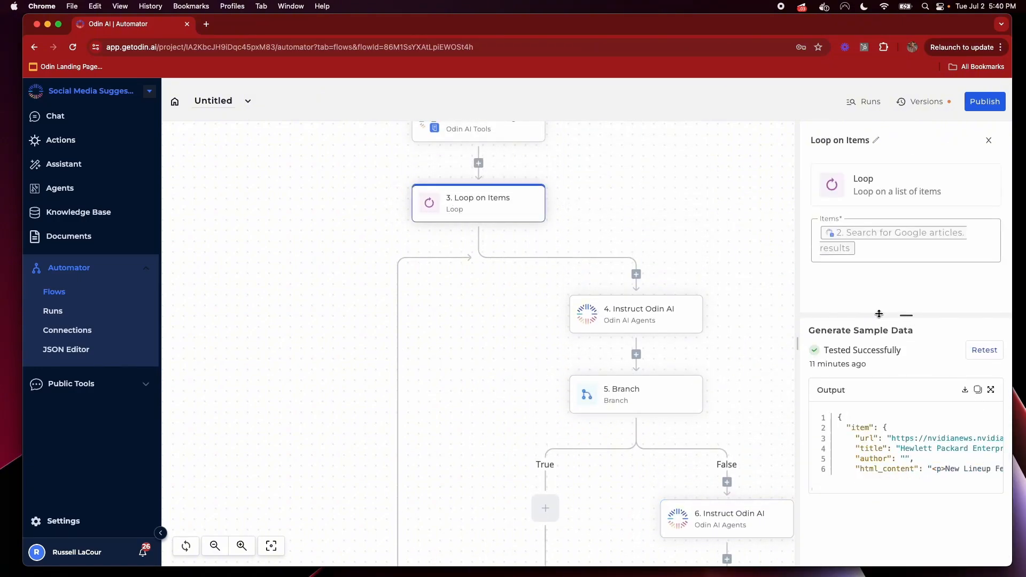
pyautogui.click(985, 352)
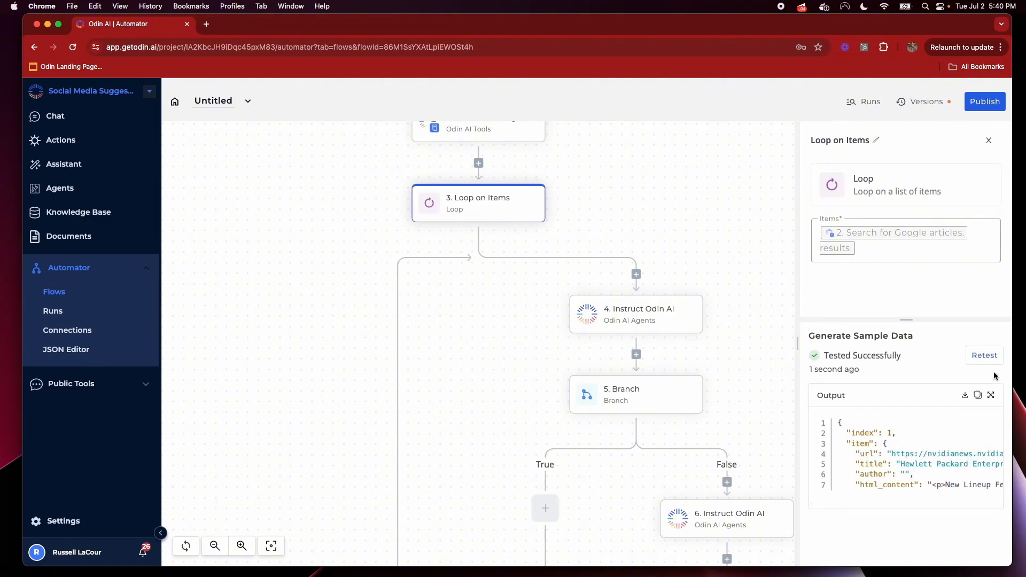
pyautogui.click(984, 357)
# Inspect step 4's settings and is_sales output, then the Branch step
pyautogui.scroll(3, 660, 359)
pyautogui.scroll(-5, 701, 352)
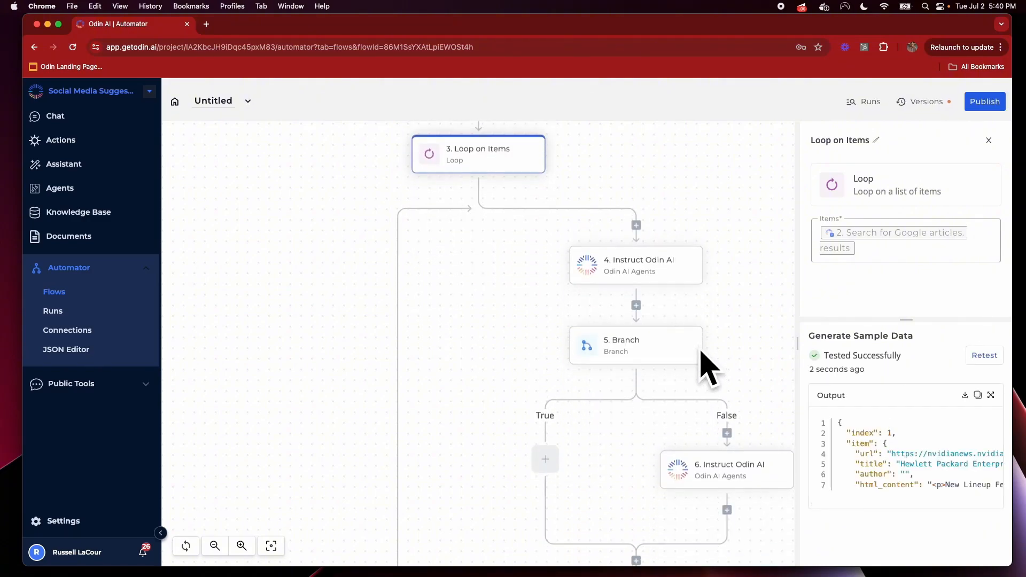
pyautogui.click(662, 266)
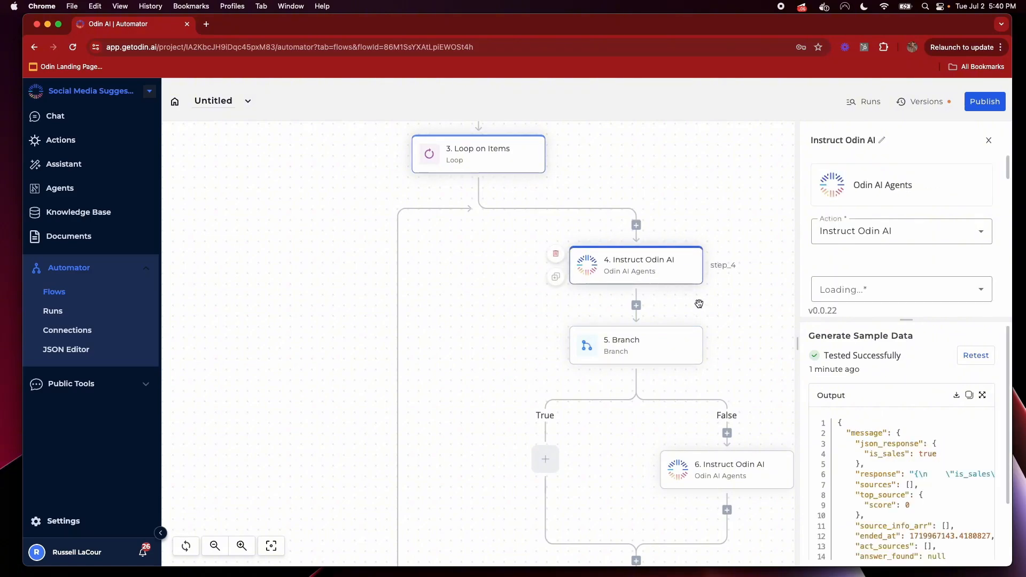
pyautogui.scroll(-2, 921, 506)
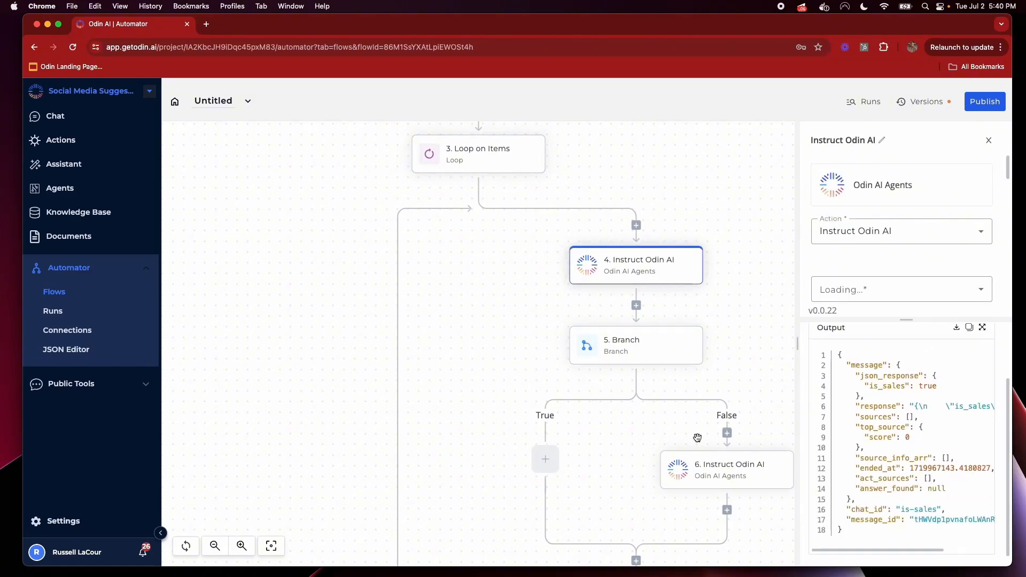
pyautogui.click(653, 361)
# Review step 6's settings and its Output JSON test result
pyautogui.click(730, 470)
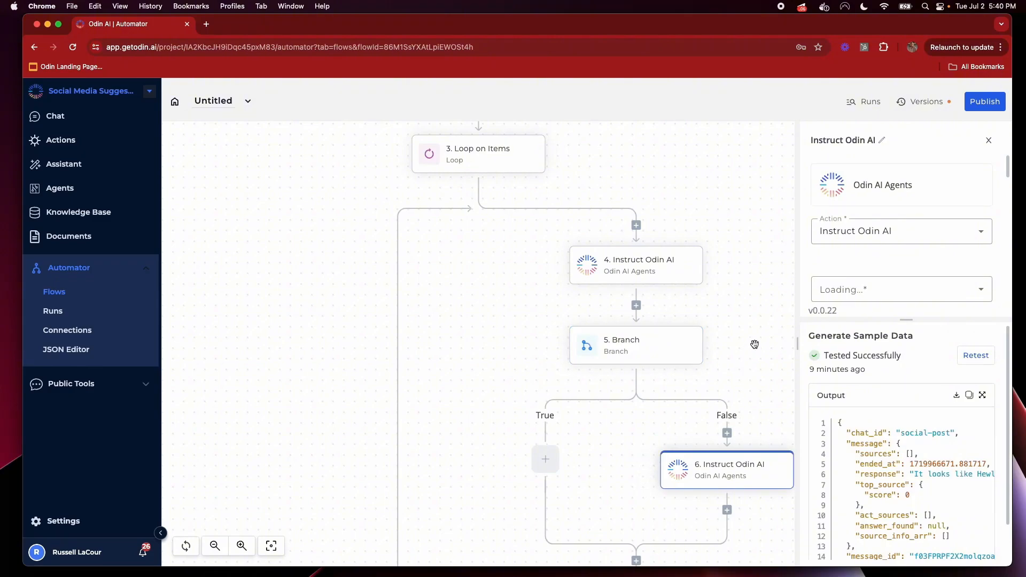
pyautogui.scroll(-5, 940, 264)
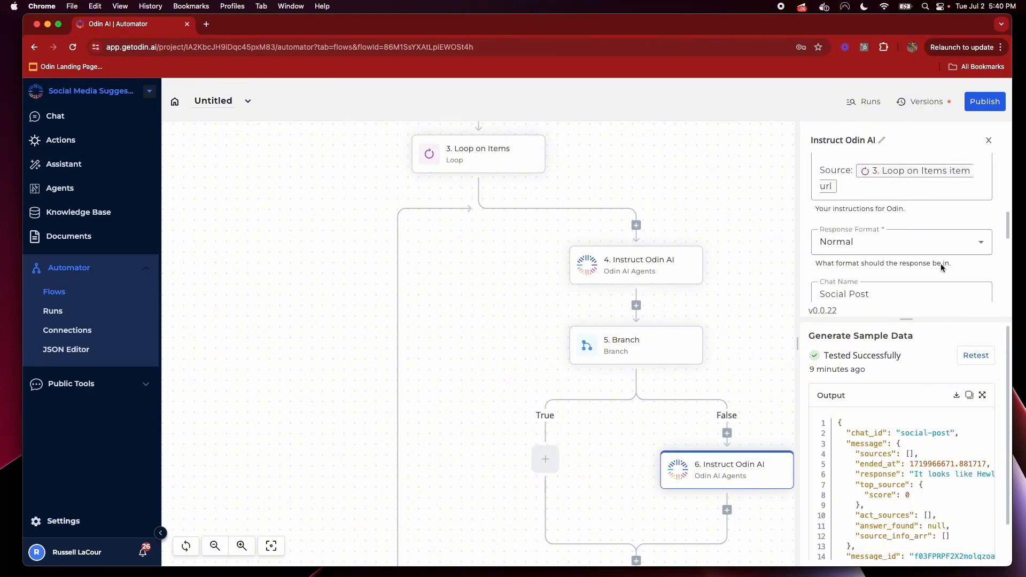
pyautogui.scroll(-1, 940, 264)
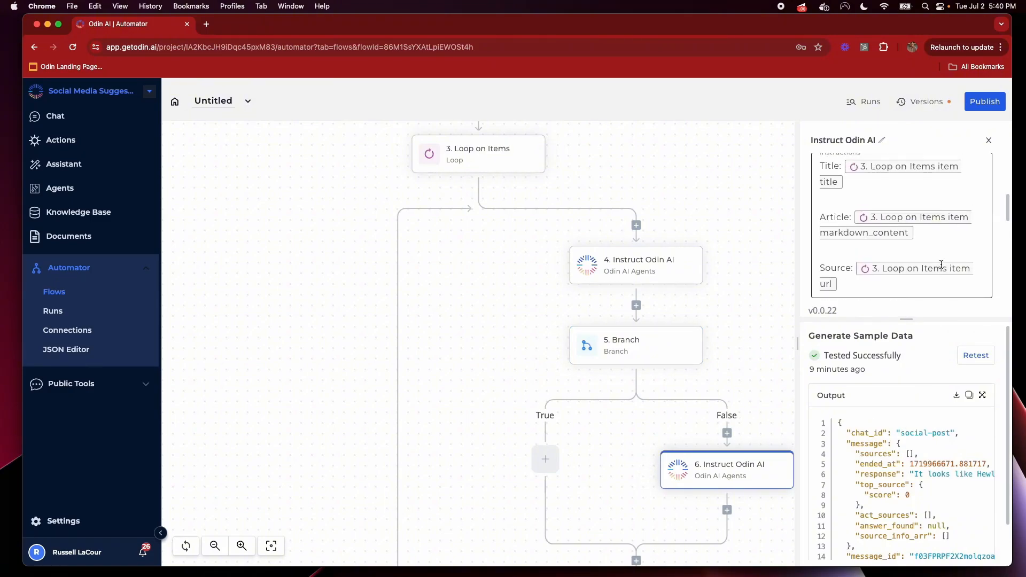
pyautogui.moveTo(731, 473)
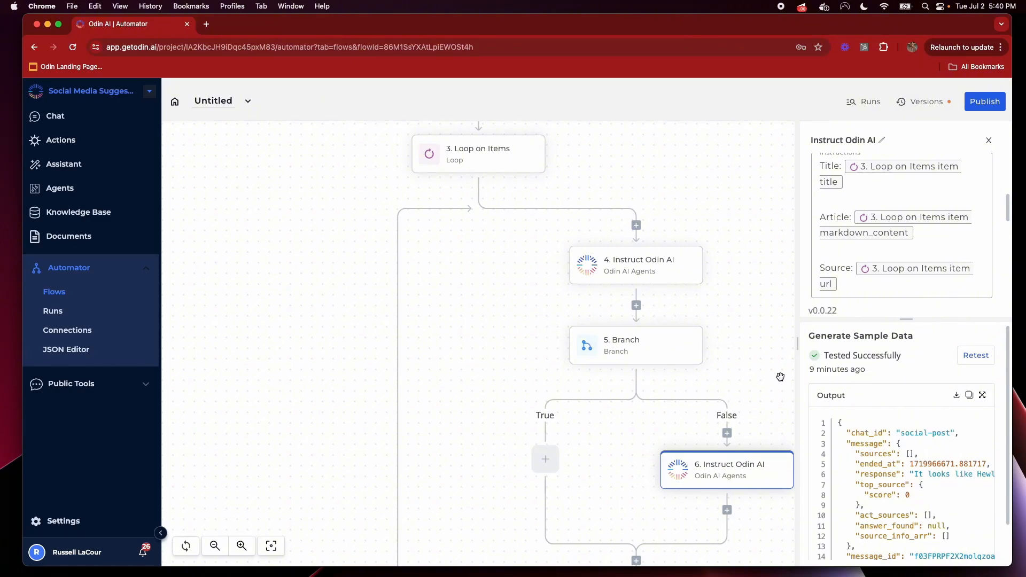
pyautogui.scroll(-3, 850, 283)
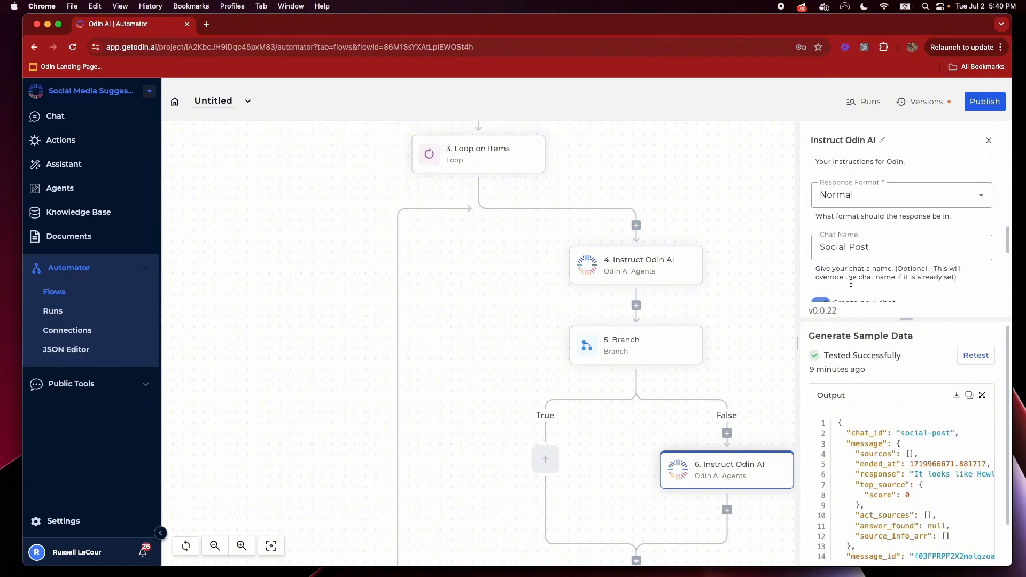
pyautogui.scroll(-2, 850, 286)
pyautogui.scroll(5, 879, 274)
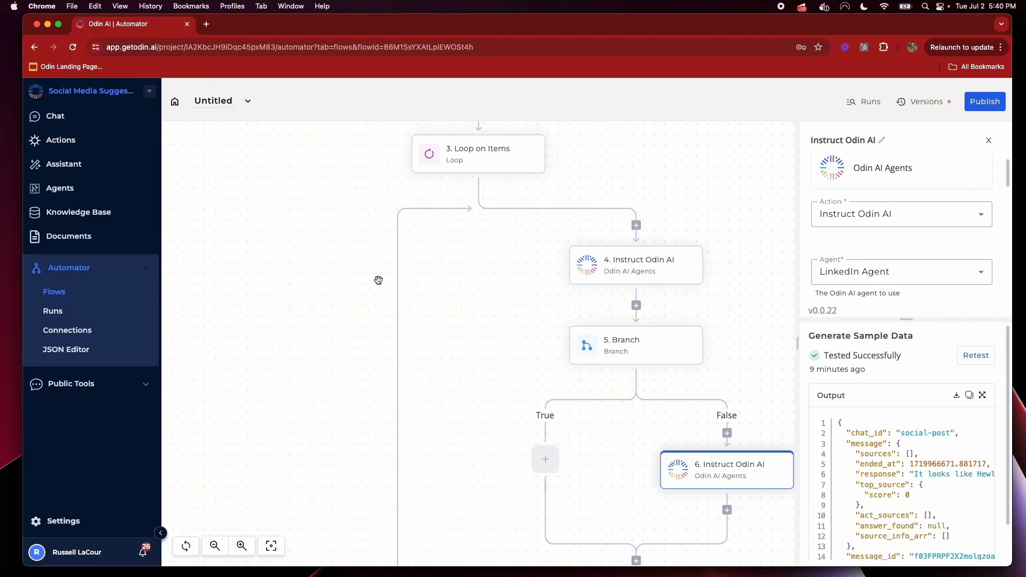
pyautogui.scroll(-5, 774, 352)
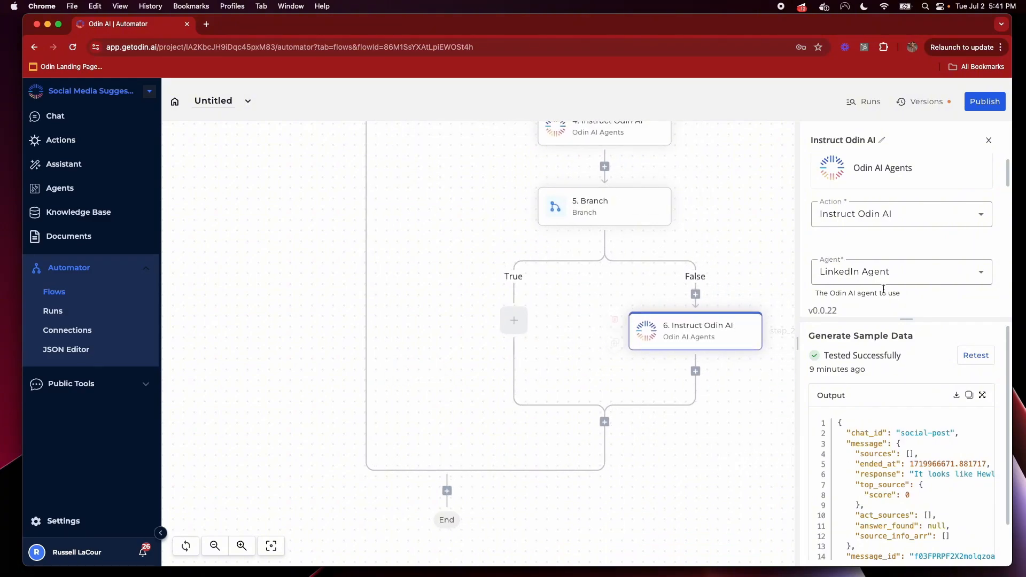
pyautogui.scroll(-5, 883, 290)
pyautogui.scroll(1, 662, 277)
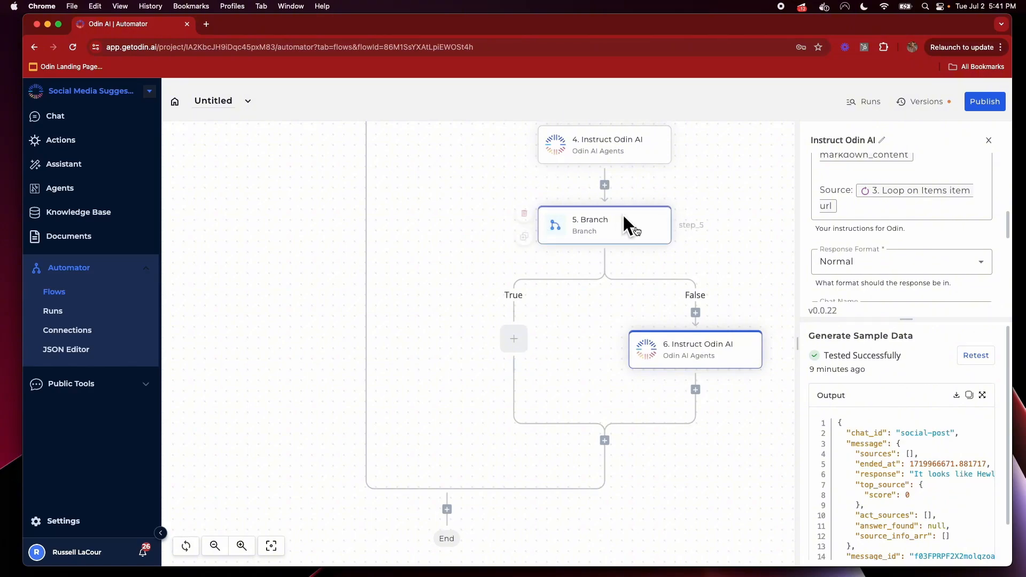
pyautogui.scroll(4, 711, 276)
pyautogui.scroll(-1, 711, 275)
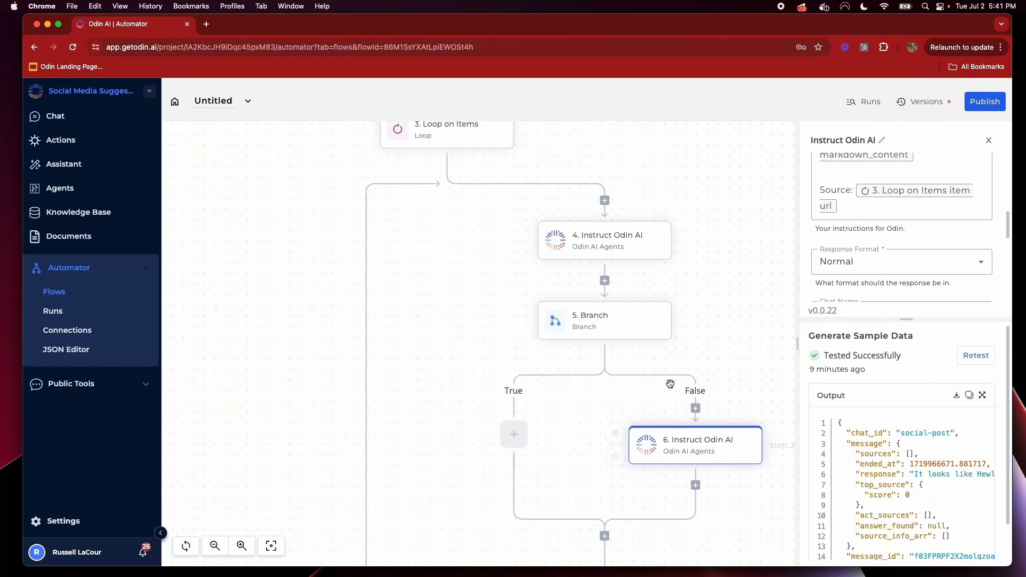
# Add a Gmail Send Email step after step 6
pyautogui.click(695, 485)
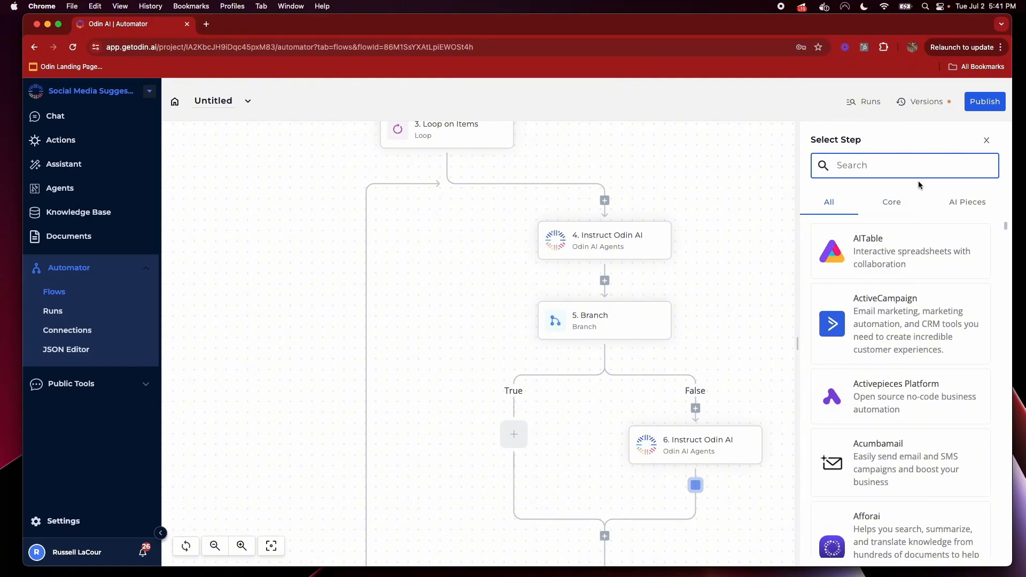
pyautogui.write('gma')
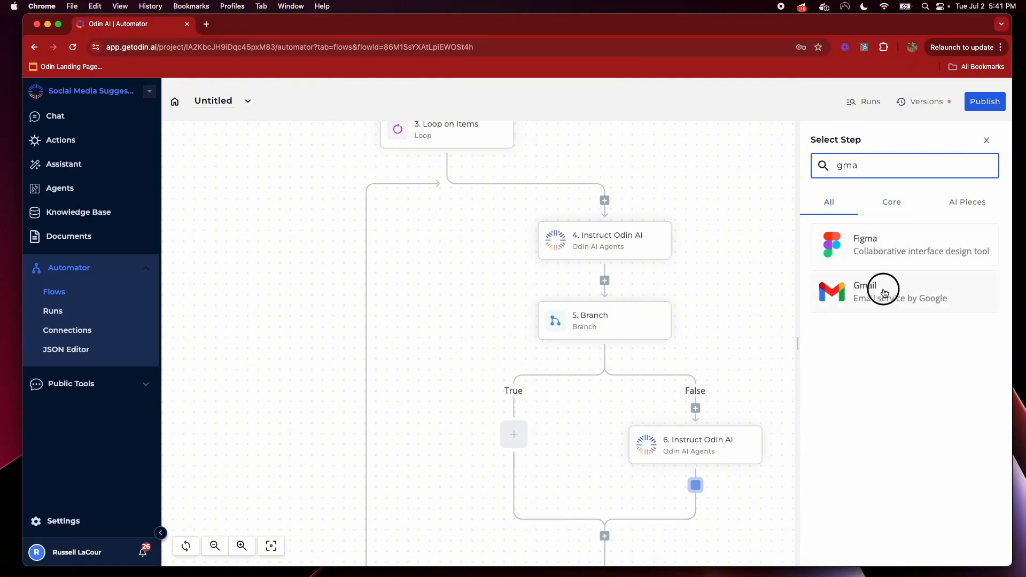
pyautogui.click(883, 291)
pyautogui.click(888, 232)
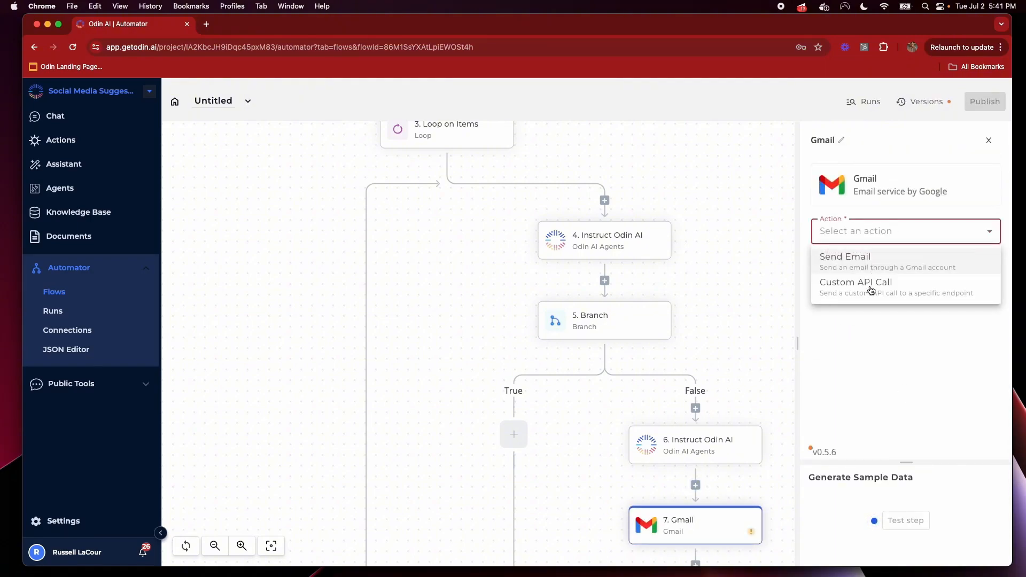
pyautogui.click(854, 257)
# Create a new Gmail connection by linking and authorizing a Google account
pyautogui.click(929, 293)
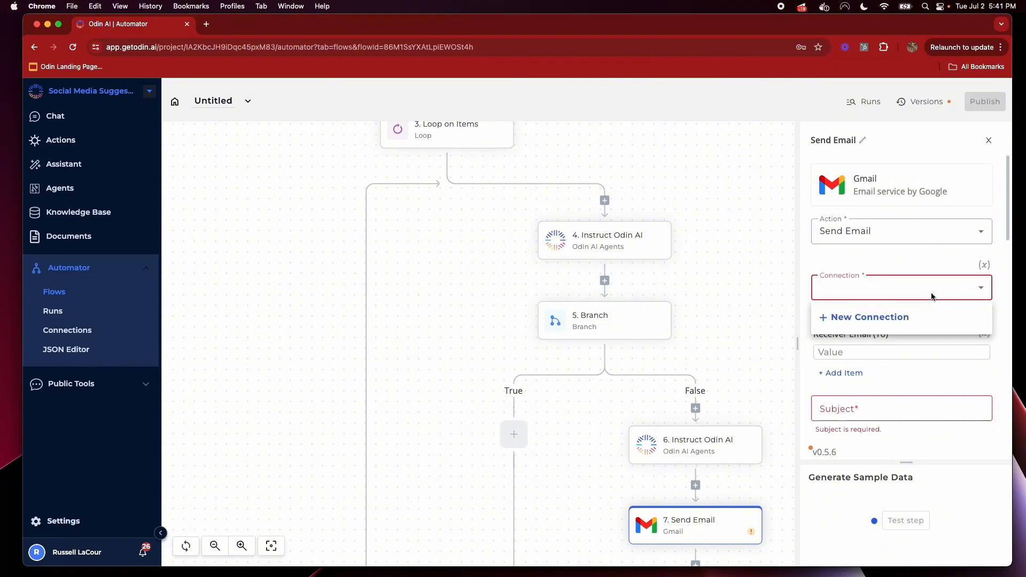
pyautogui.click(866, 320)
pyautogui.click(555, 335)
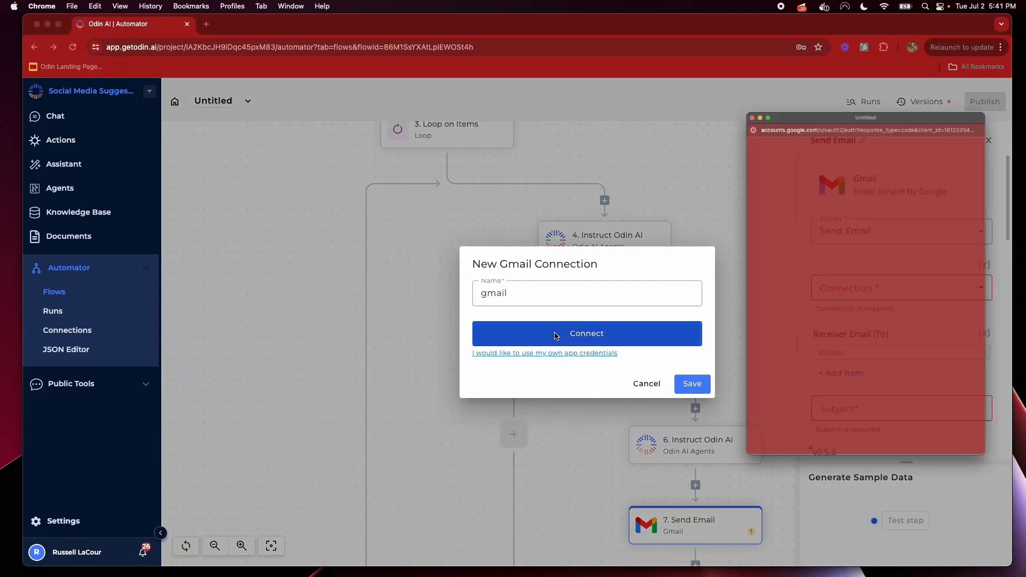
pyautogui.click(830, 299)
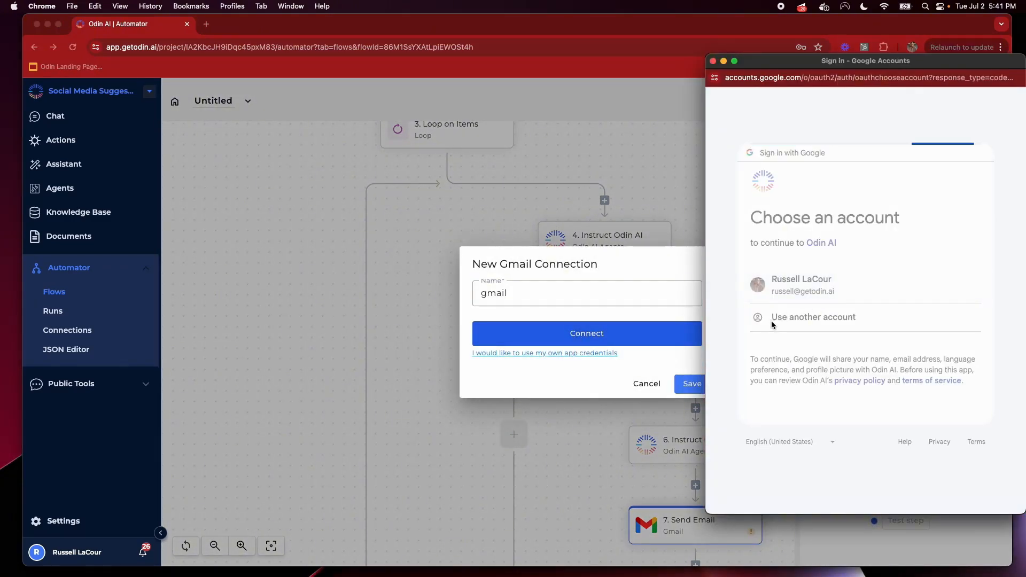
pyautogui.click(921, 411)
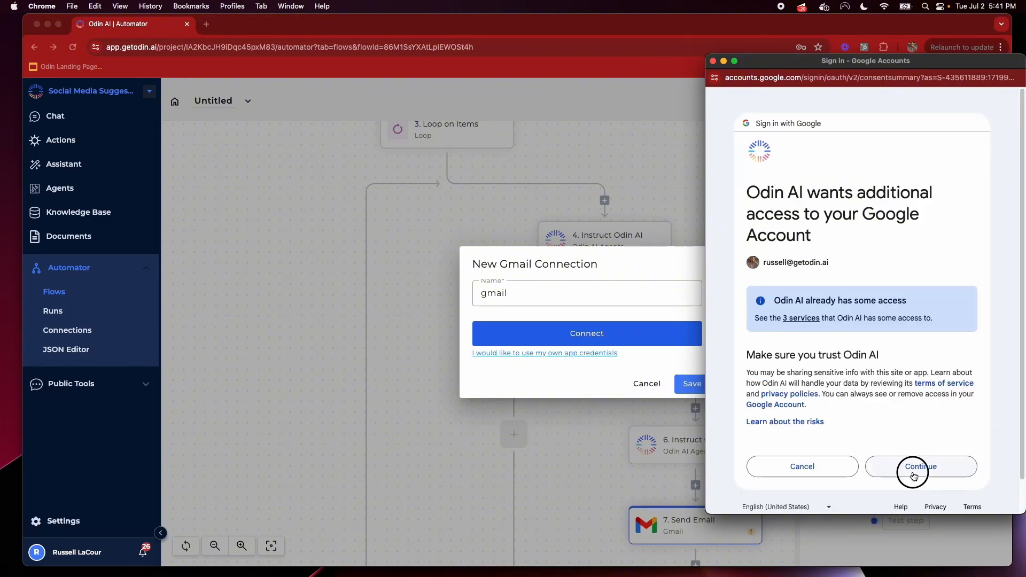
pyautogui.click(912, 469)
pyautogui.click(691, 383)
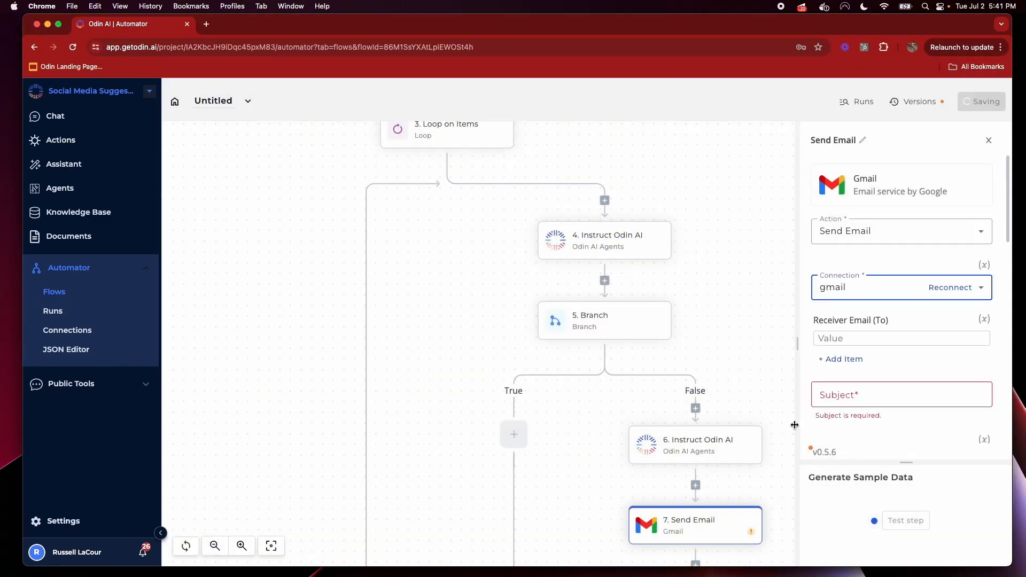
pyautogui.scroll(-5, 750, 342)
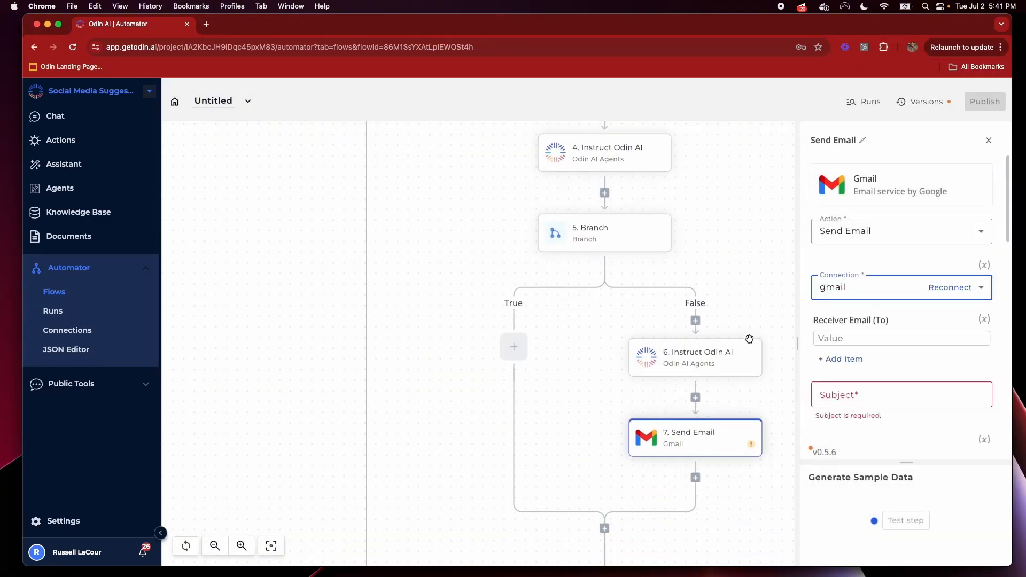
# Enter the receiver's email address and check step 6's AI instruction settings
pyautogui.click(872, 338)
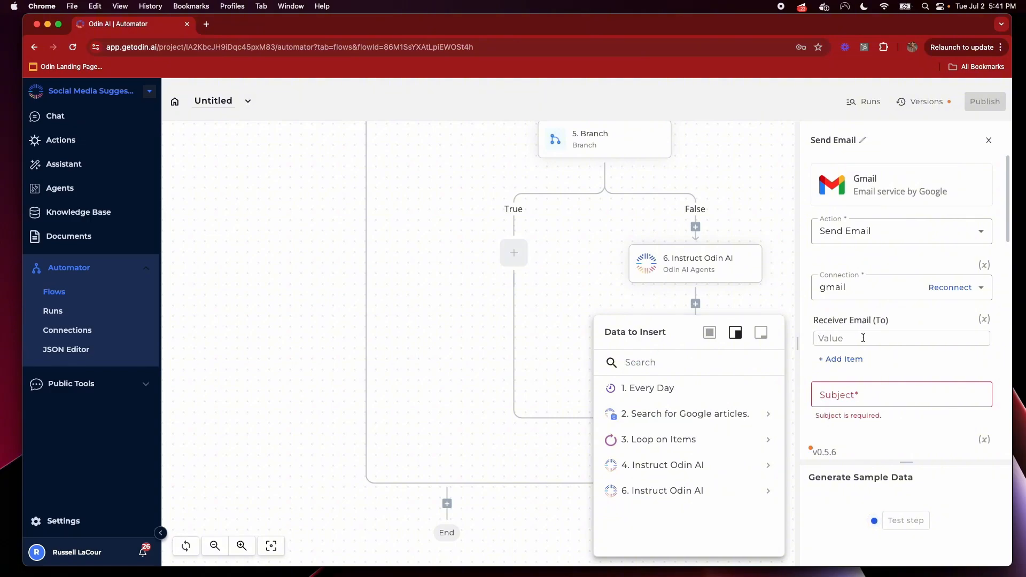
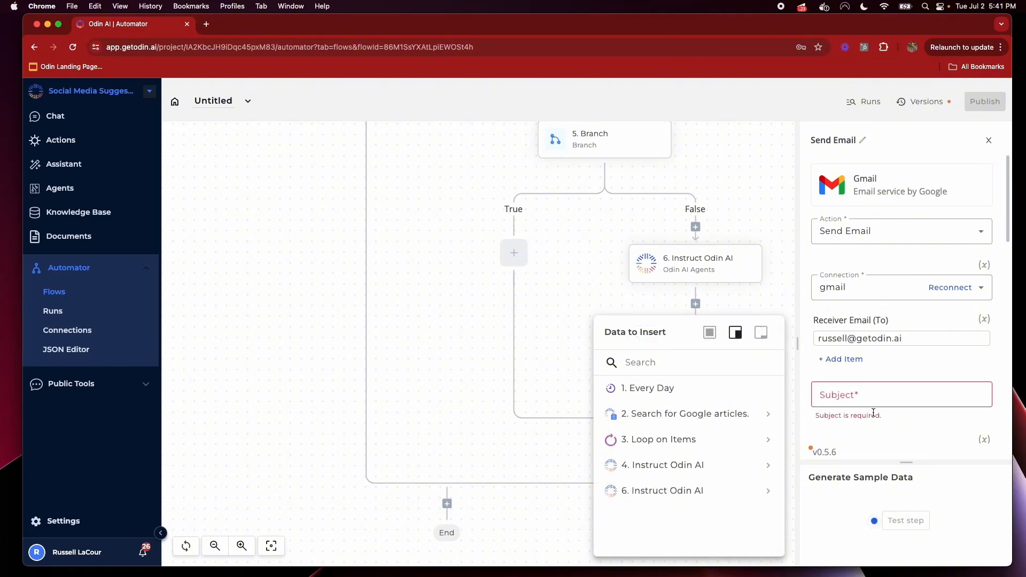
pyautogui.click(876, 394)
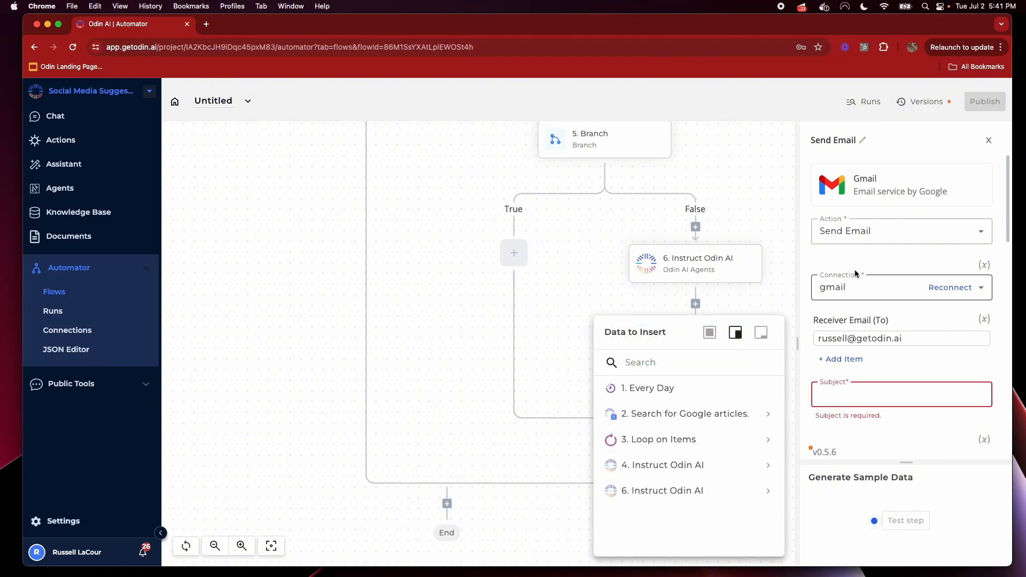
pyautogui.click(740, 340)
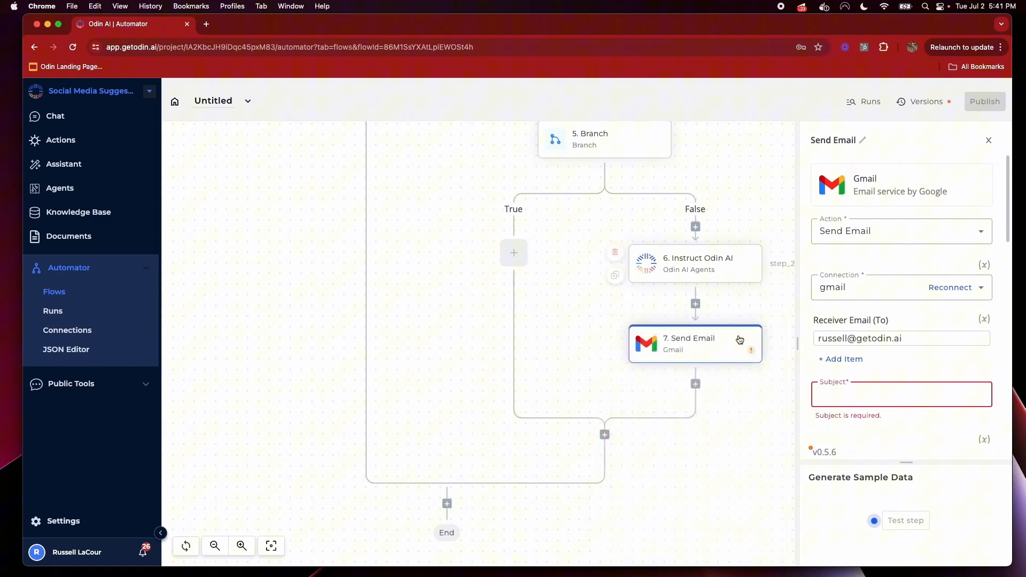
pyautogui.click(694, 268)
pyautogui.scroll(-3, 941, 393)
pyautogui.scroll(-3, 941, 393)
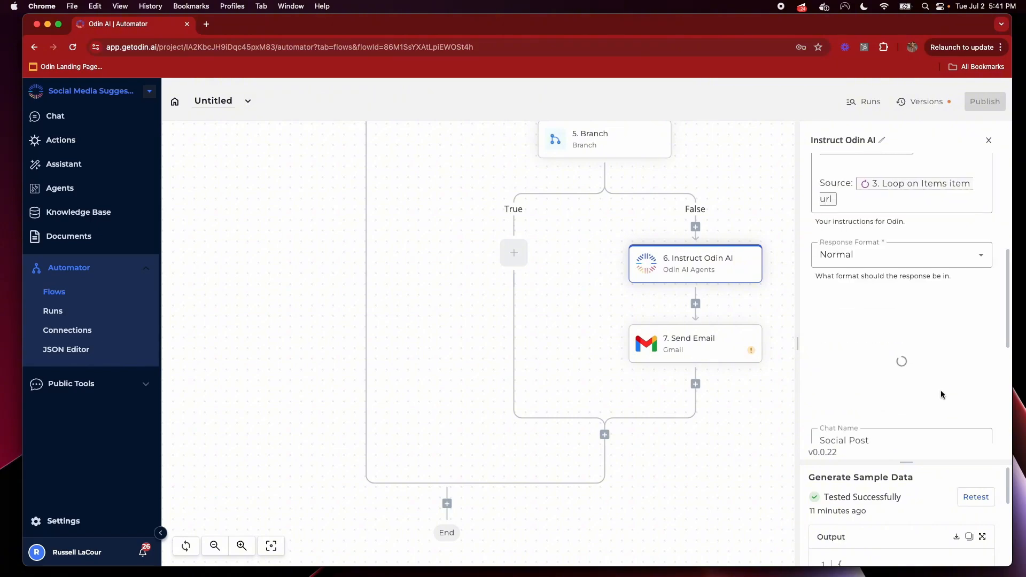
pyautogui.click(703, 342)
# Set the subject to 'Potential LinkedIn Article:' followed by the Loop item's article title
pyautogui.click(878, 386)
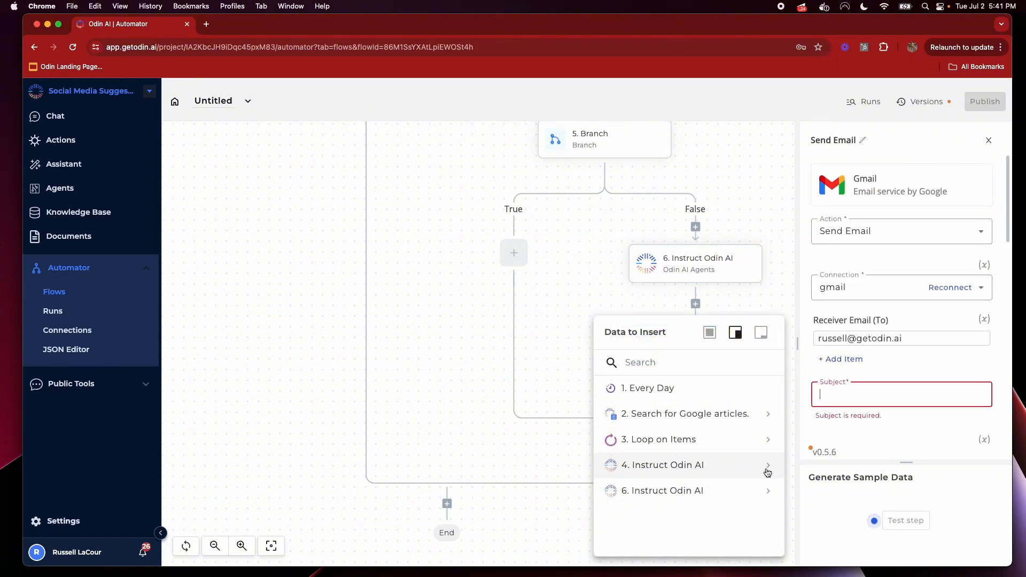
pyautogui.write('Pote')
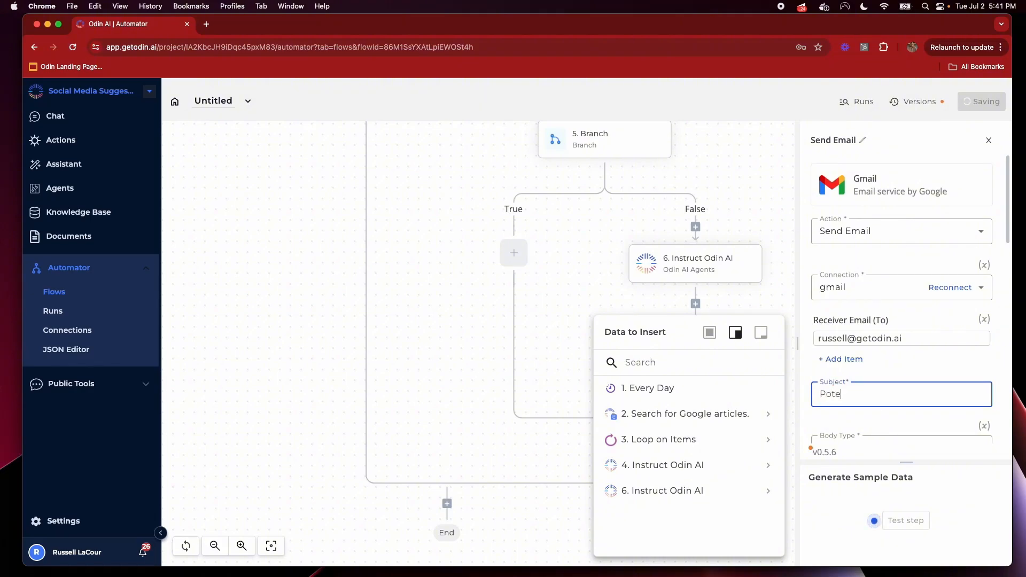
pyautogui.write('ntial LinkedIn Article:')
pyautogui.click(769, 440)
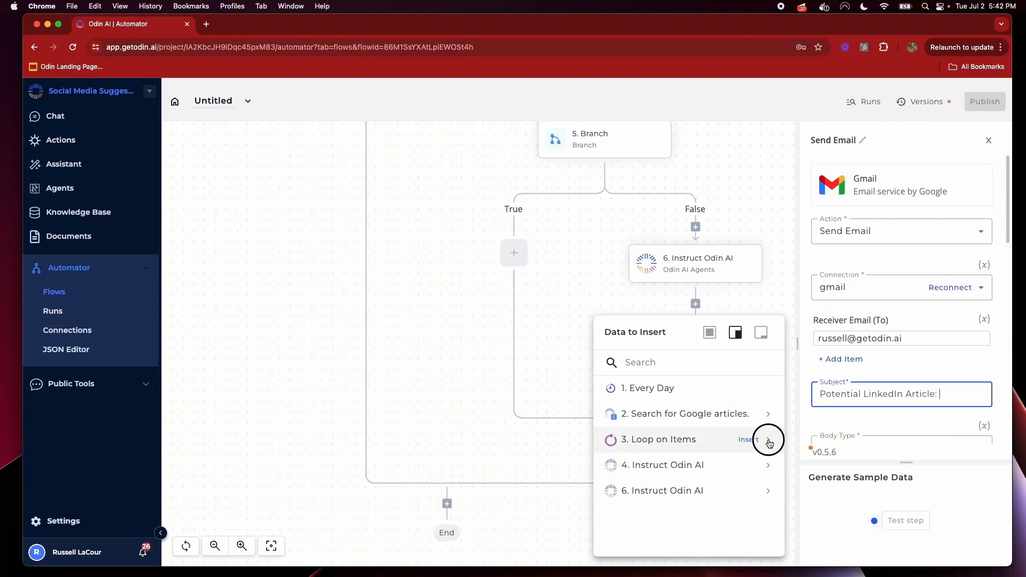
pyautogui.click(770, 491)
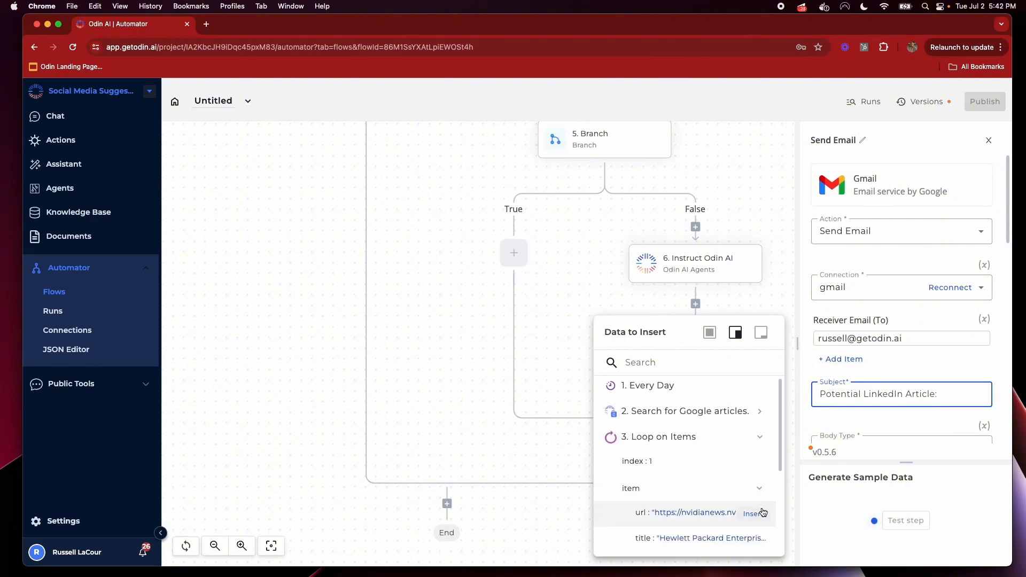
pyautogui.scroll(-3, 763, 512)
pyautogui.click(754, 471)
pyautogui.scroll(-3, 880, 395)
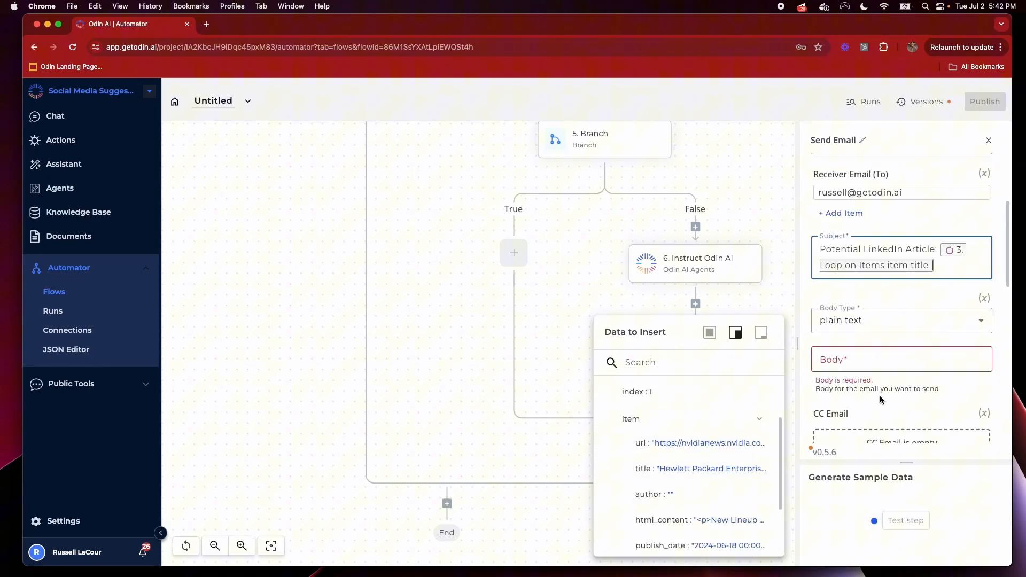
# Insert step 6's message response as the email body
pyautogui.click(868, 365)
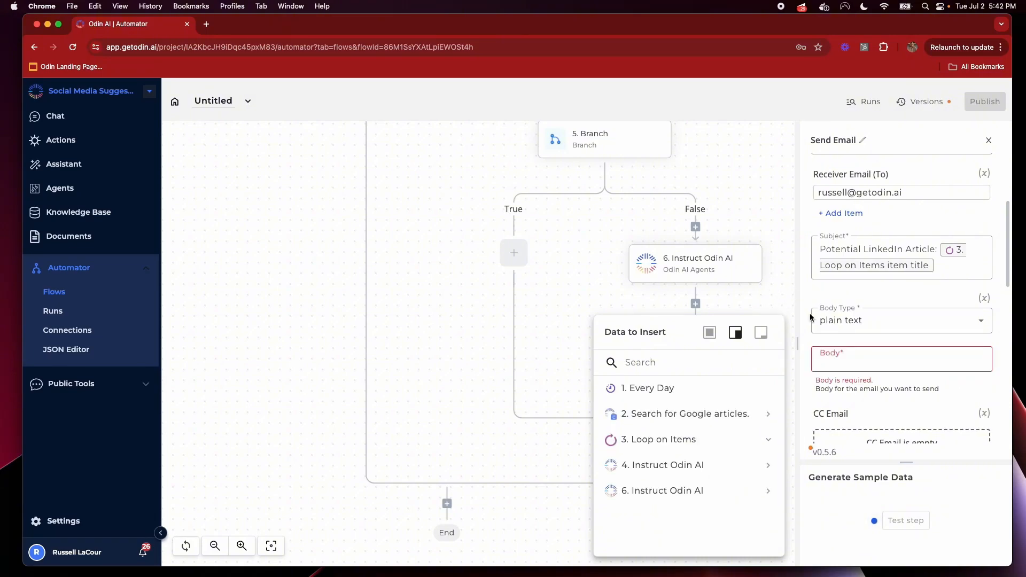
pyautogui.click(861, 358)
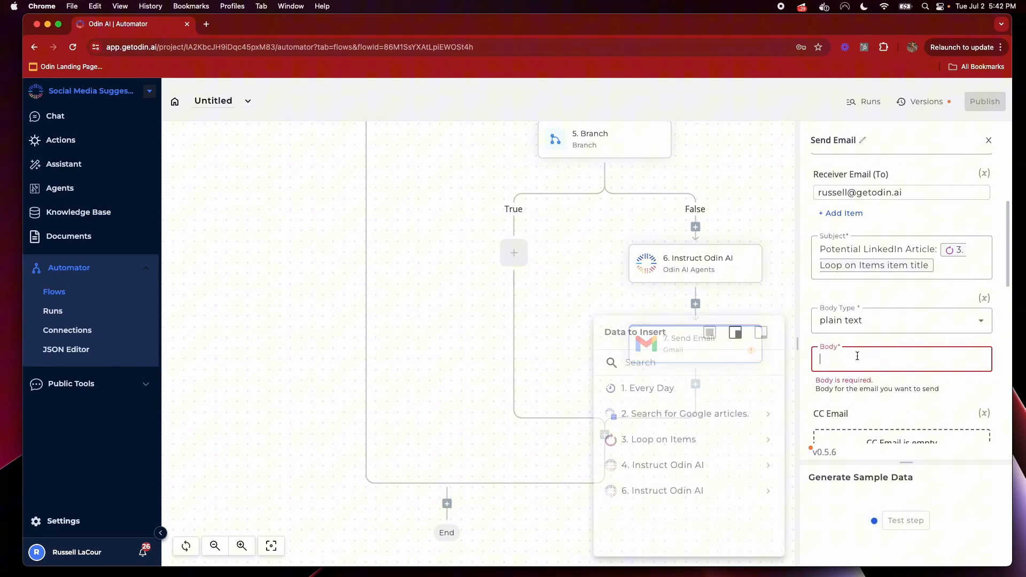
pyautogui.click(768, 490)
pyautogui.scroll(-1, 769, 508)
pyautogui.click(765, 519)
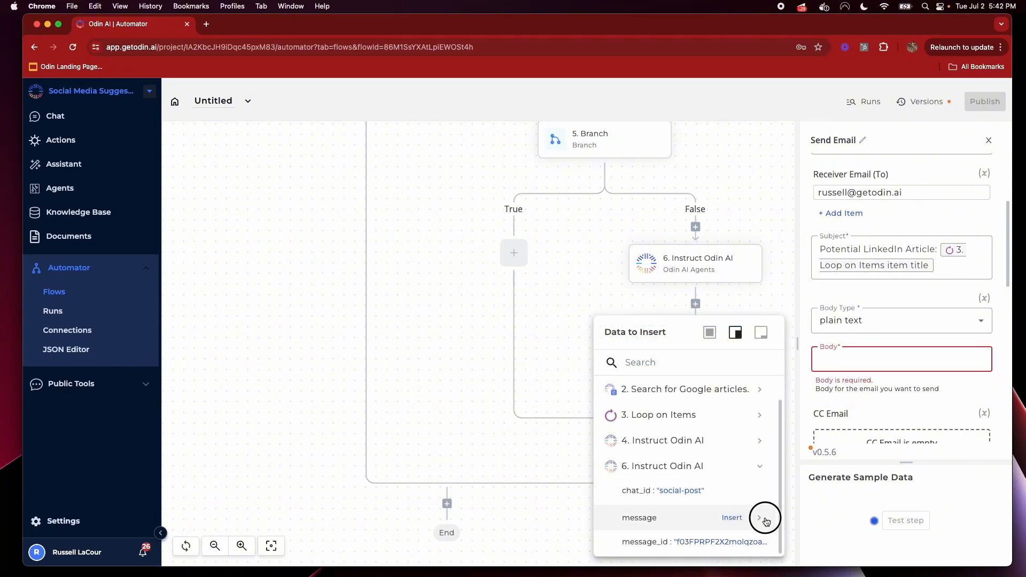
pyautogui.scroll(-3, 759, 481)
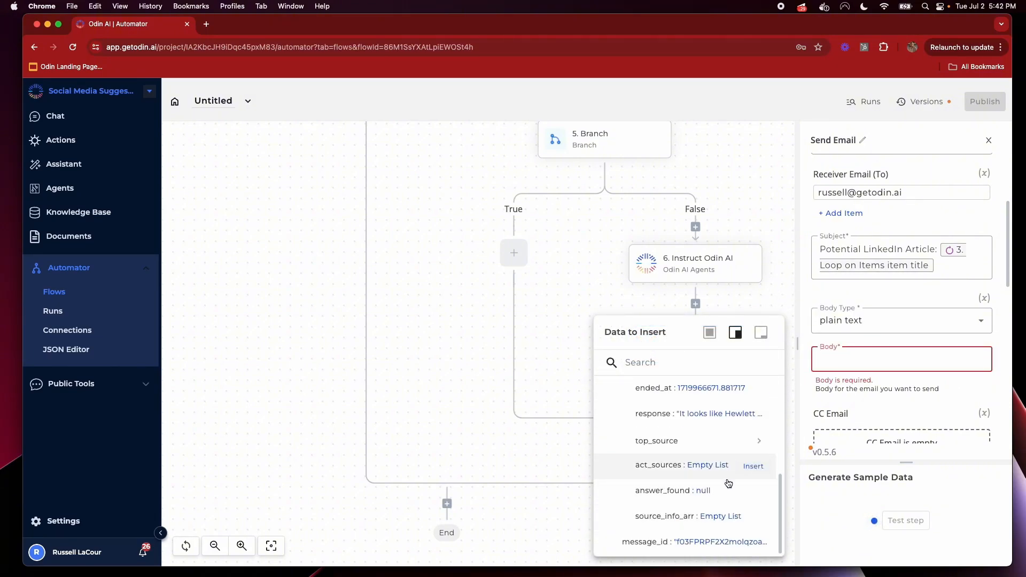
pyautogui.click(759, 416)
pyautogui.click(904, 412)
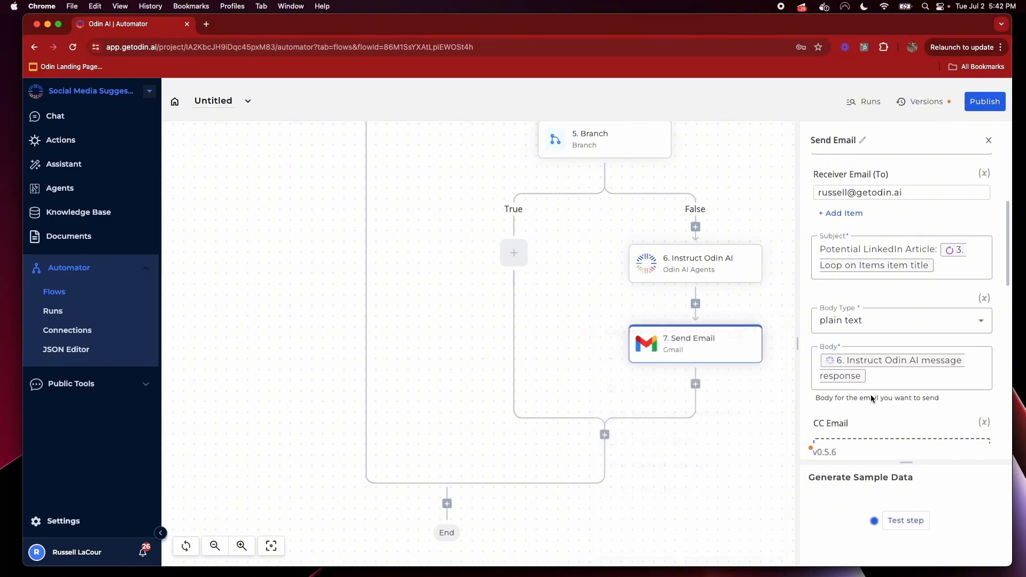
# Test the Send Email step and load Gmail in a new browser tab
pyautogui.scroll(-5, 903, 374)
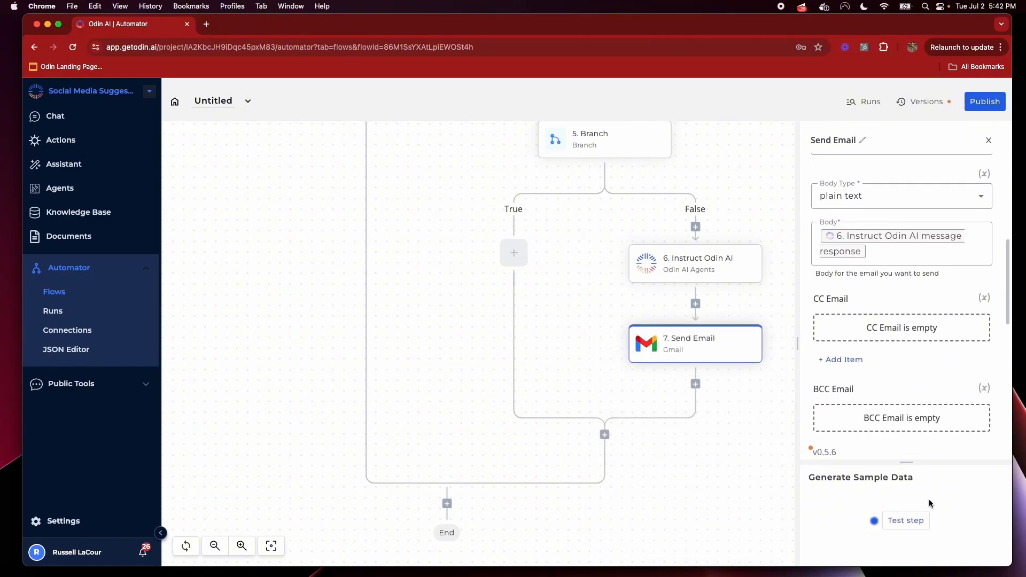
pyautogui.click(903, 521)
pyautogui.click(206, 24)
pyautogui.write('gmail.com')
pyautogui.press('Return')
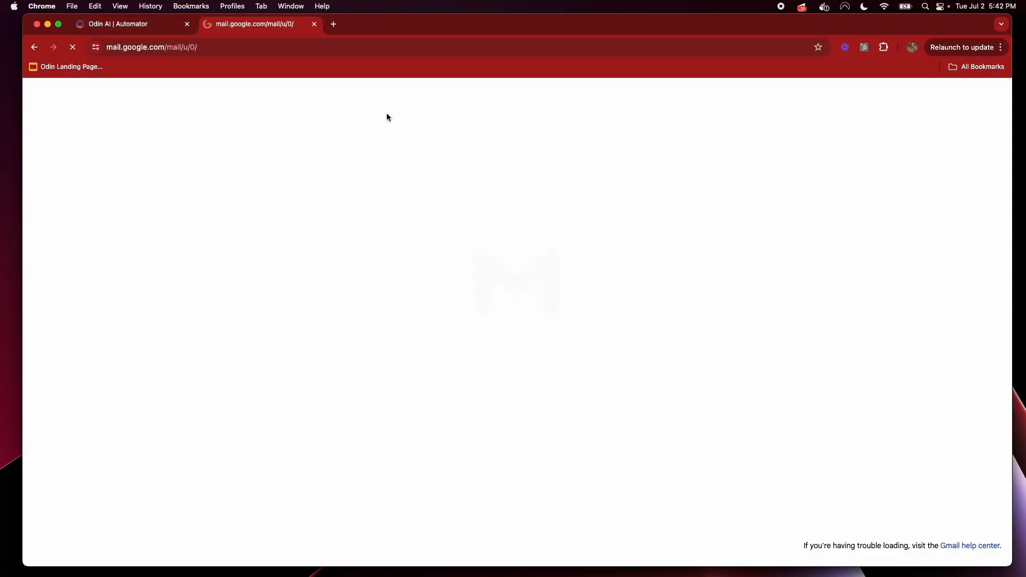
pyautogui.click(118, 24)
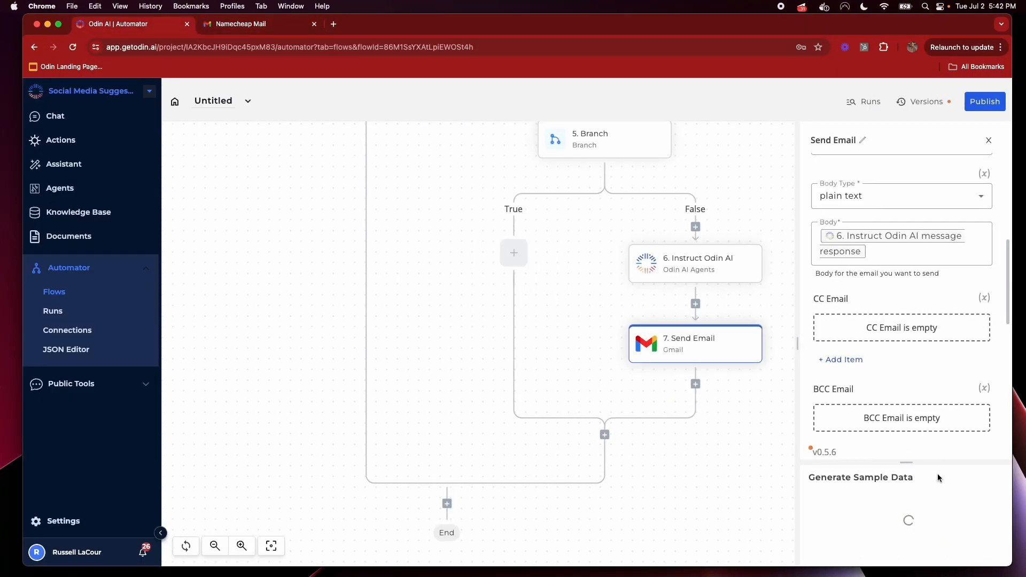
pyautogui.click(260, 25)
# Open the 'Potential LinkedIn Article' email and highlight its subject, body and seven key points
pyautogui.click(470, 262)
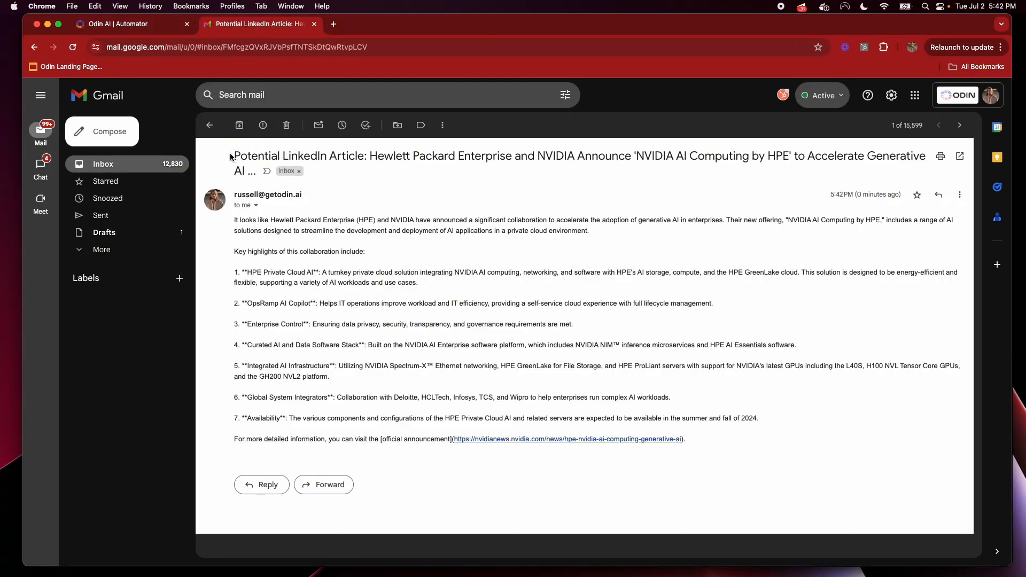
pyautogui.moveTo(231, 157); pyautogui.dragTo(264, 171)
pyautogui.click(337, 397)
pyautogui.moveTo(232, 224); pyautogui.dragTo(718, 443)
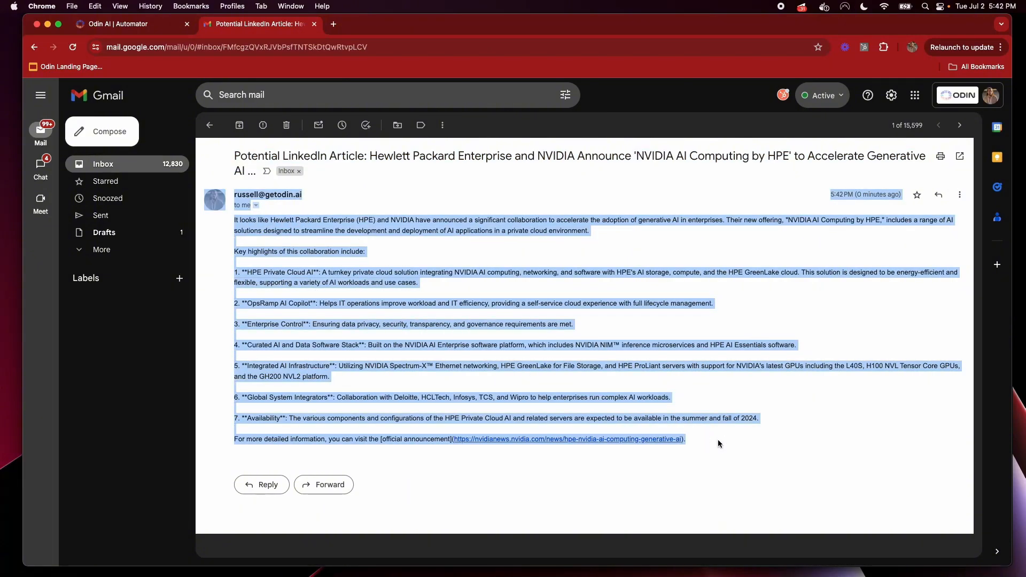
pyautogui.click(768, 422)
pyautogui.moveTo(768, 422); pyautogui.dragTo(216, 271)
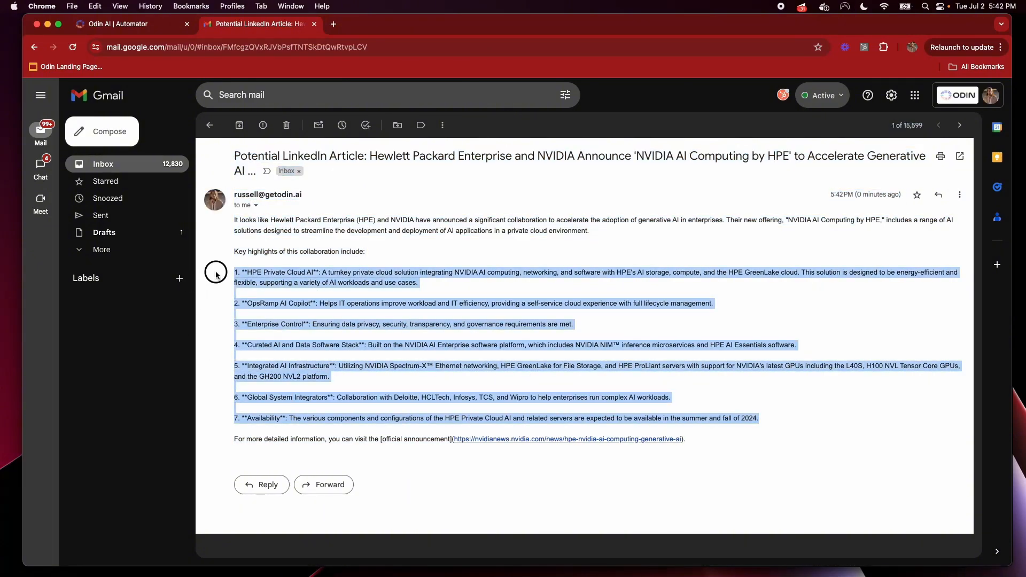
pyautogui.click(301, 279)
pyautogui.doubleClick(315, 270)
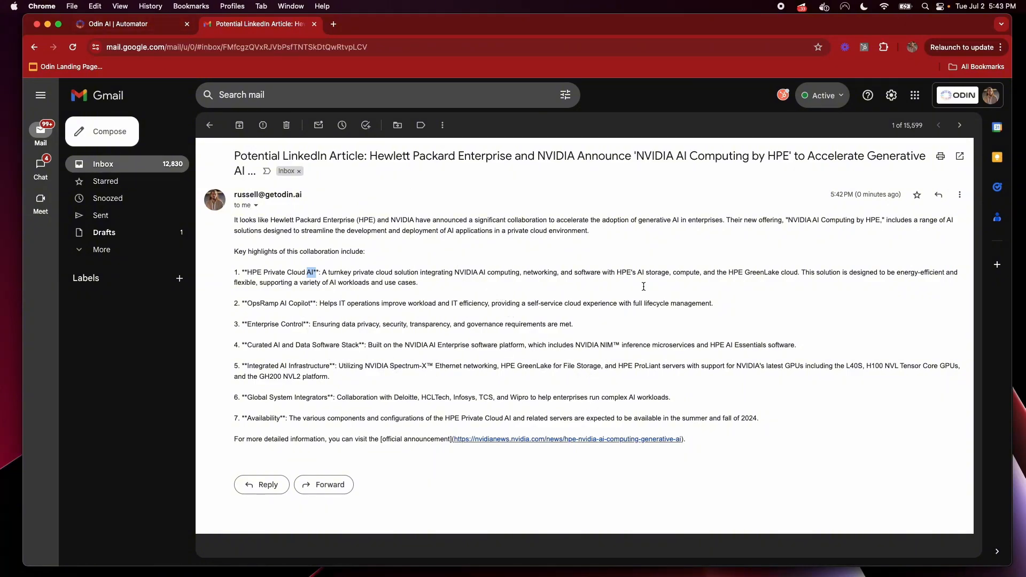
# Switch from Gmail back to the Odin AI Automator tab
pyautogui.click(129, 24)
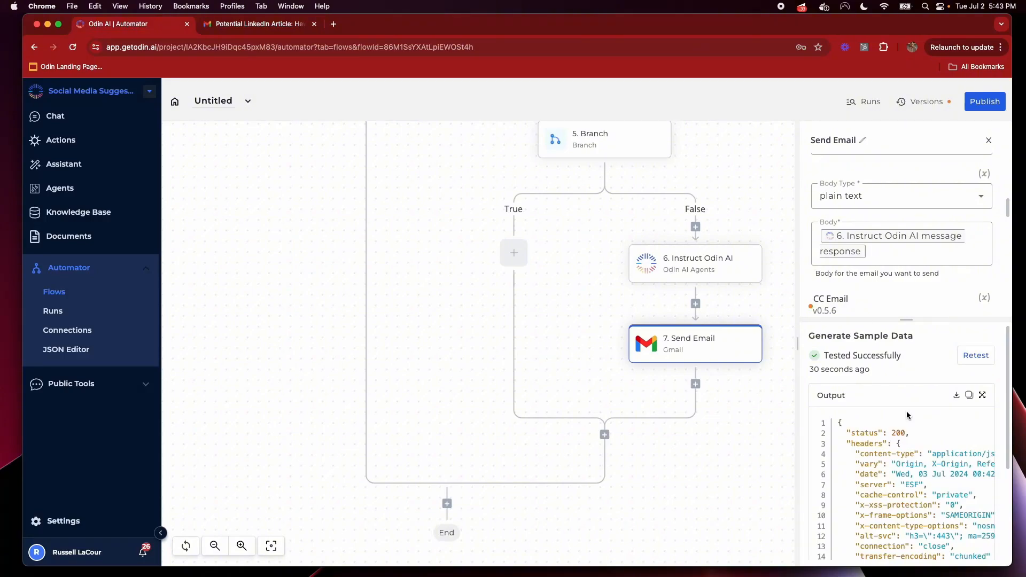
# Set the Instruct Odin AI step's Response Format to HTML
pyautogui.scroll(-1, 912, 268)
pyautogui.scroll(1, 912, 269)
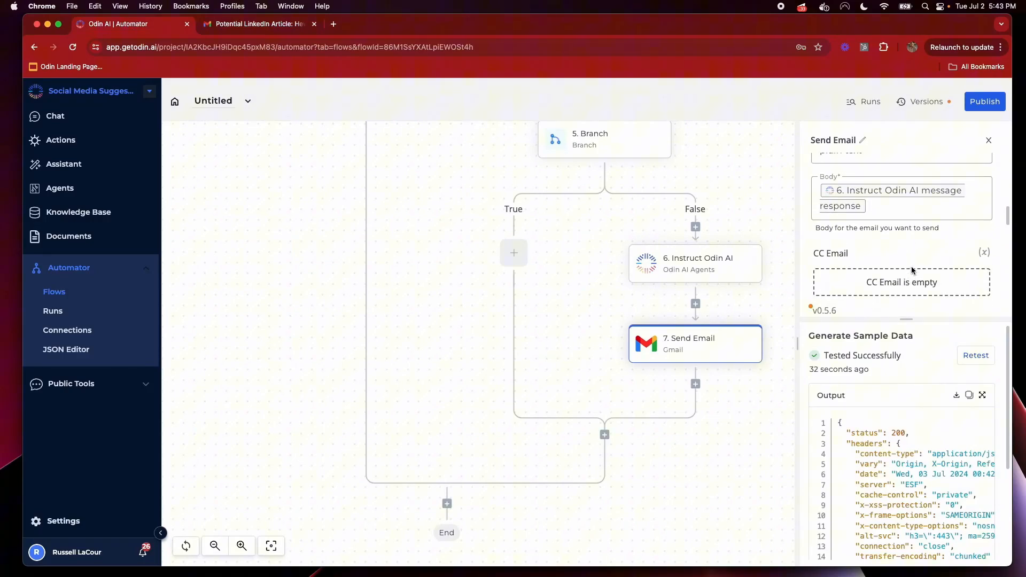
pyautogui.click(694, 283)
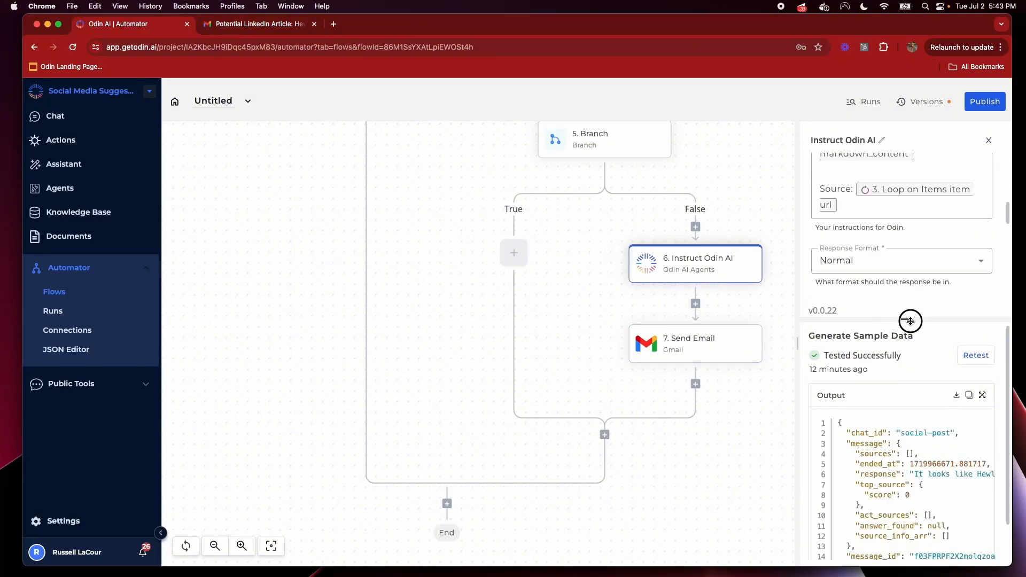
pyautogui.moveTo(911, 322); pyautogui.dragTo(908, 427)
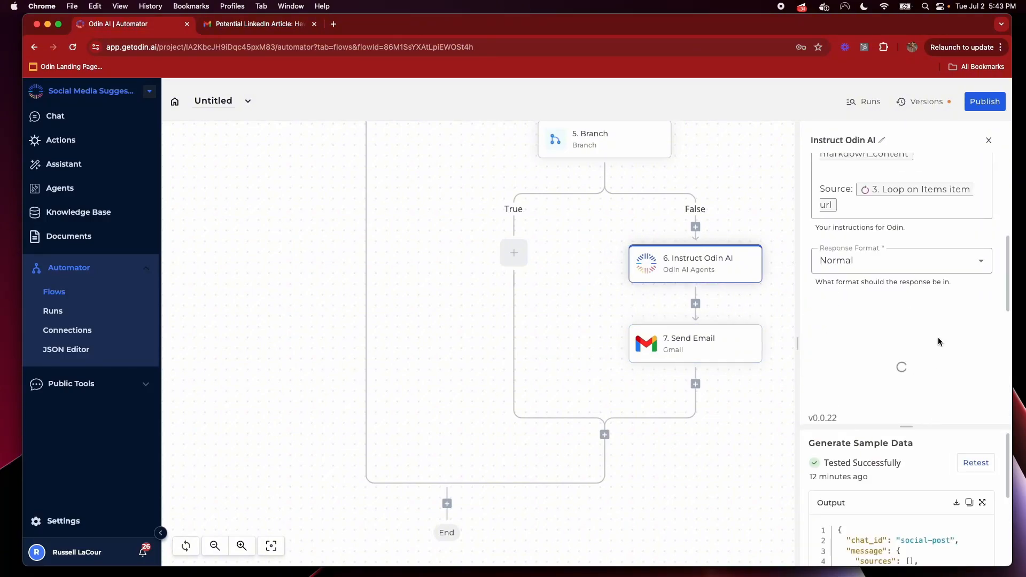
pyautogui.click(852, 265)
pyautogui.scroll(-1, 878, 365)
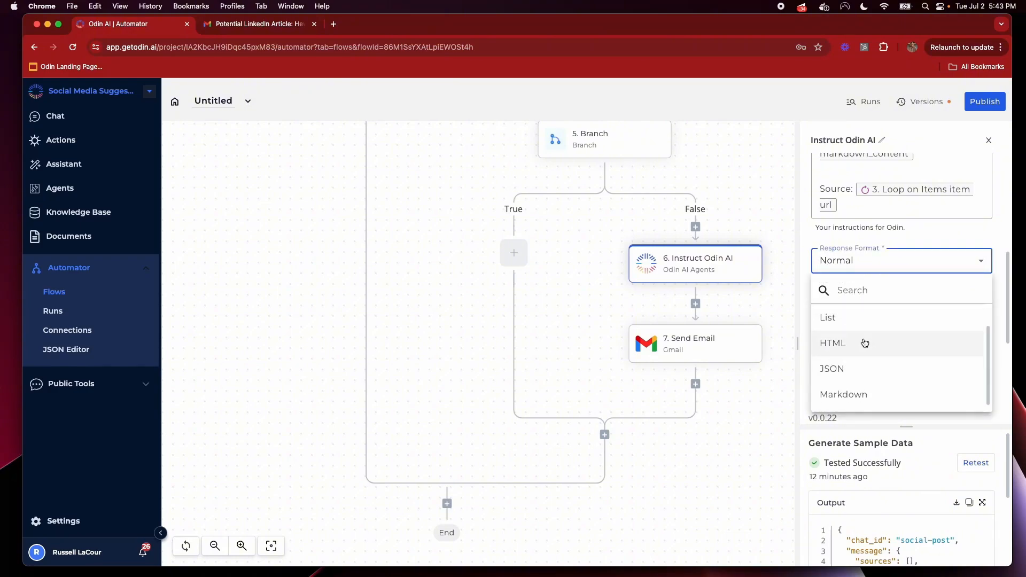
pyautogui.click(864, 342)
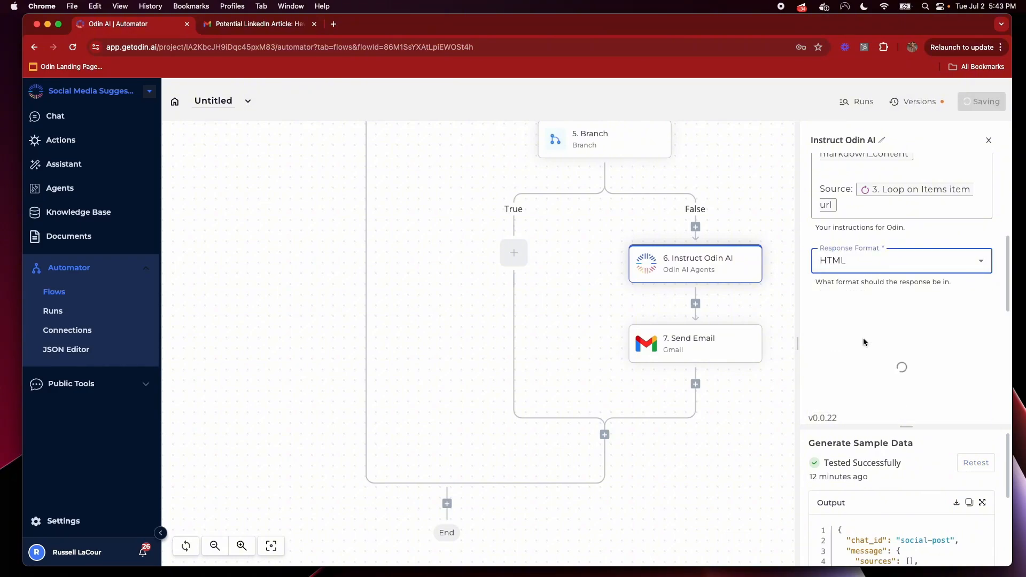
# Set the Send Email step's Body Type to html
pyautogui.click(734, 349)
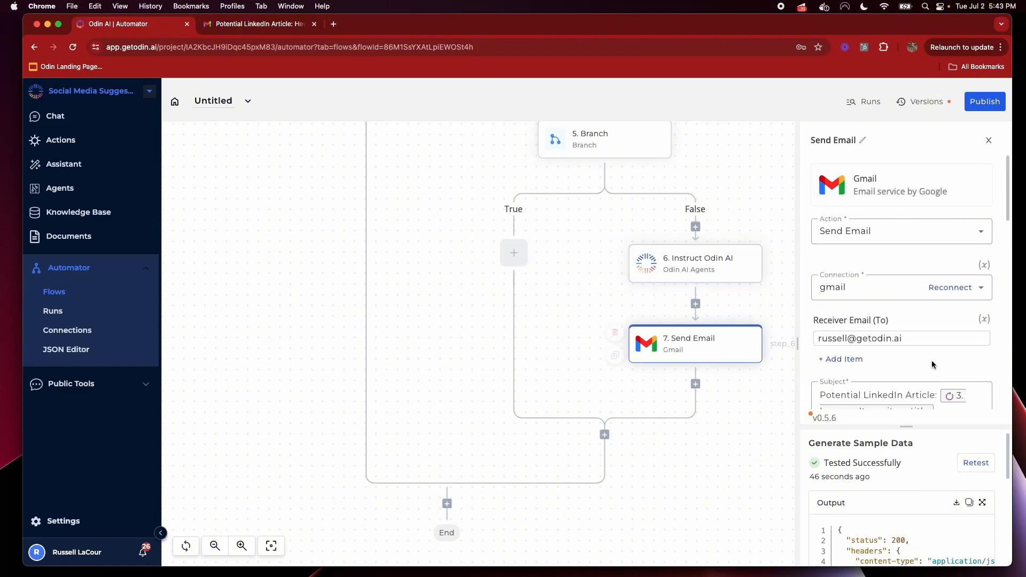
pyautogui.scroll(-5, 933, 361)
pyautogui.click(898, 222)
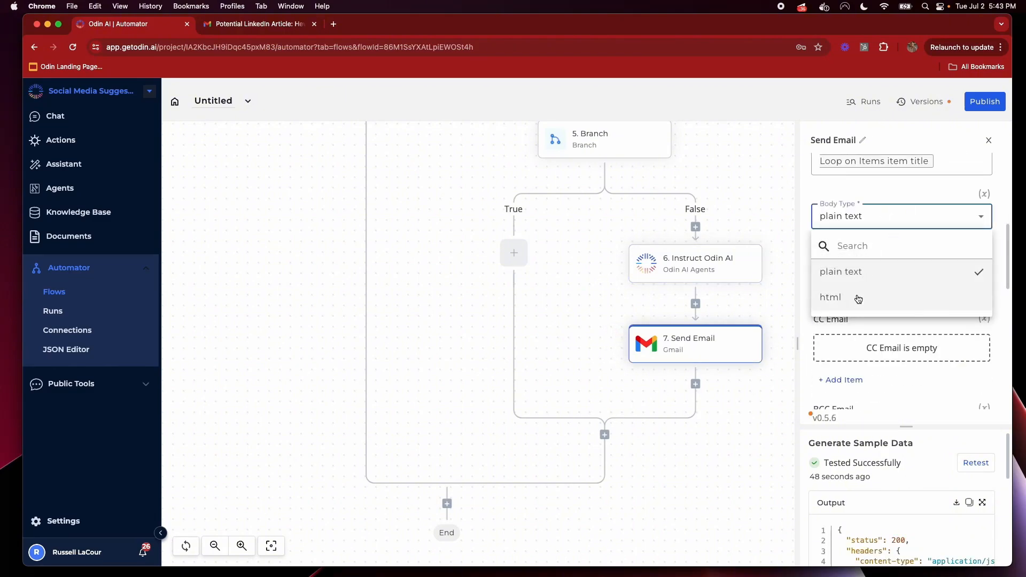
pyautogui.click(855, 297)
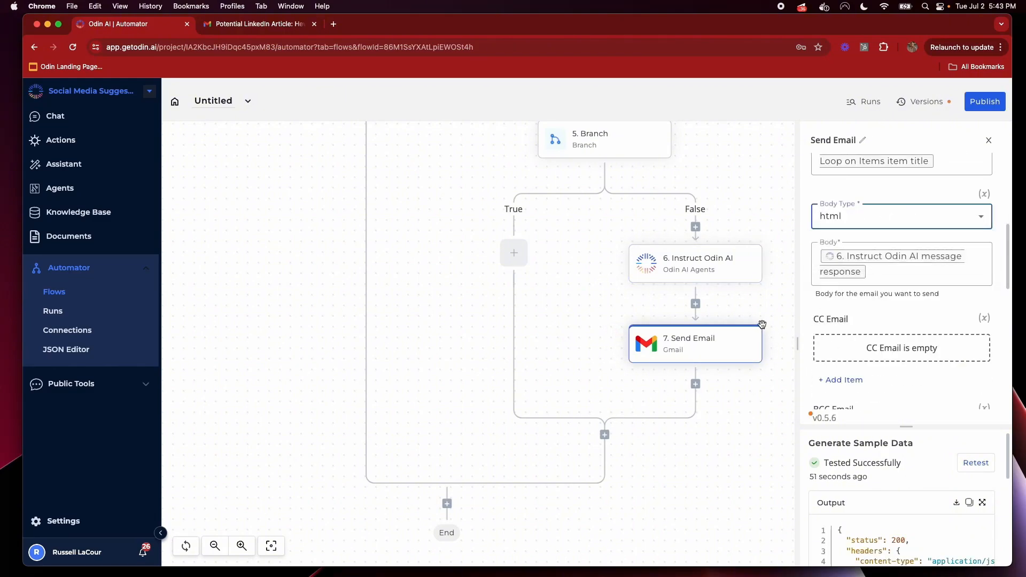
# Clear the stray highlight in the Gmail article email and come back to the flow
pyautogui.hotkey('ctrl', 'Tab')
pyautogui.click(323, 420)
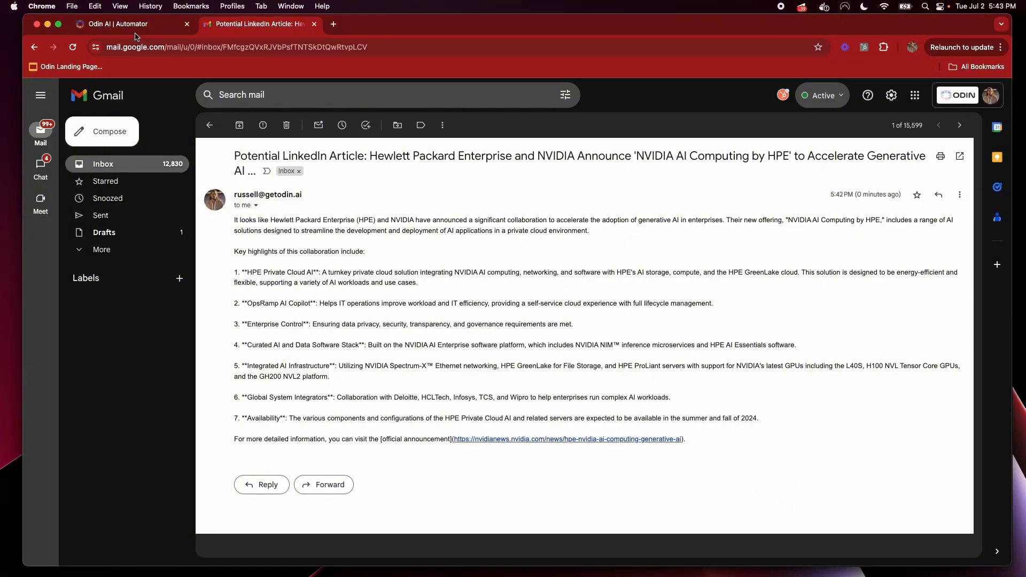
pyautogui.click(127, 24)
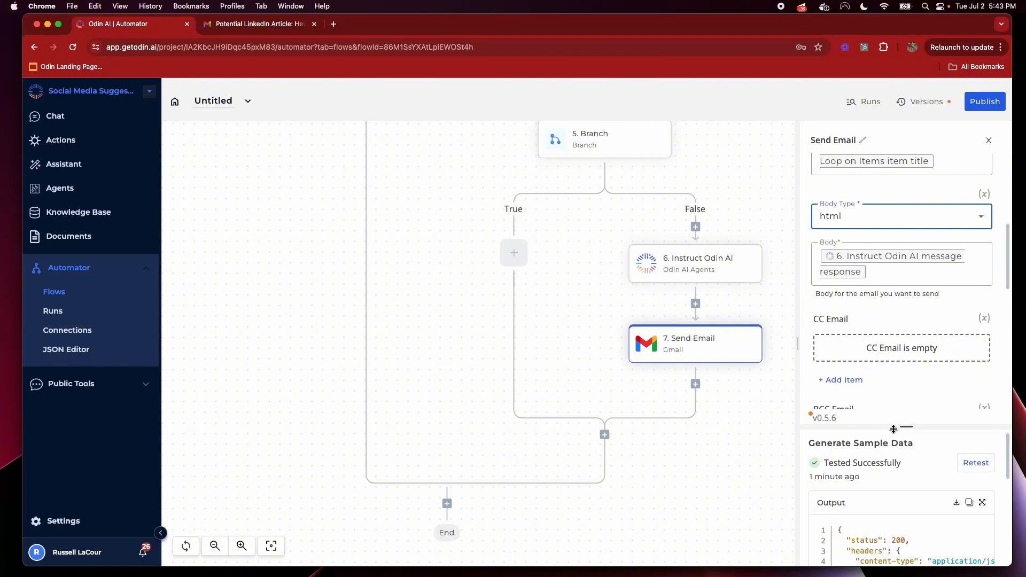
# Retest the Instruct Odin AI step with the HTML response format
pyautogui.moveTo(896, 426); pyautogui.dragTo(892, 358)
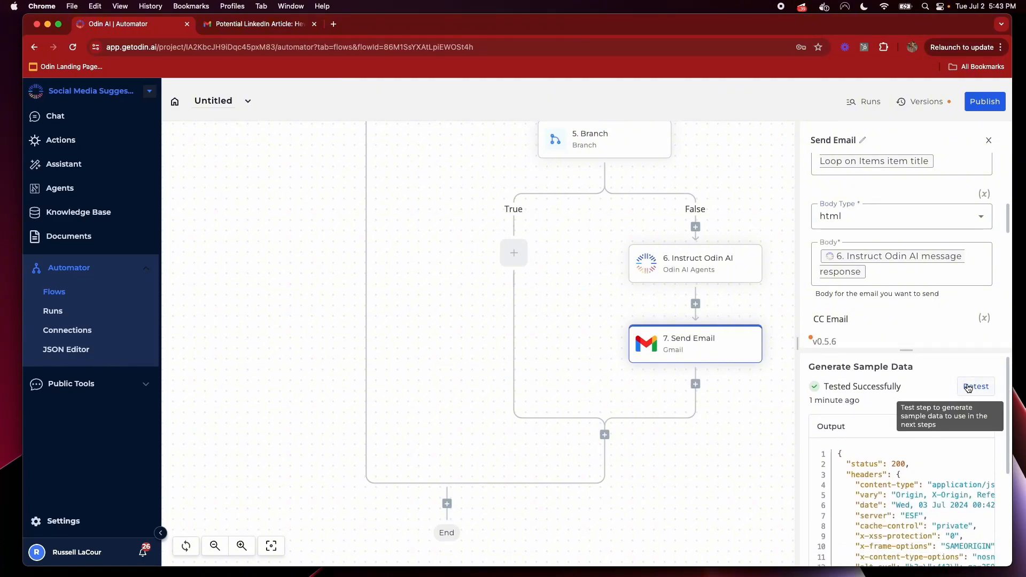
pyautogui.click(716, 276)
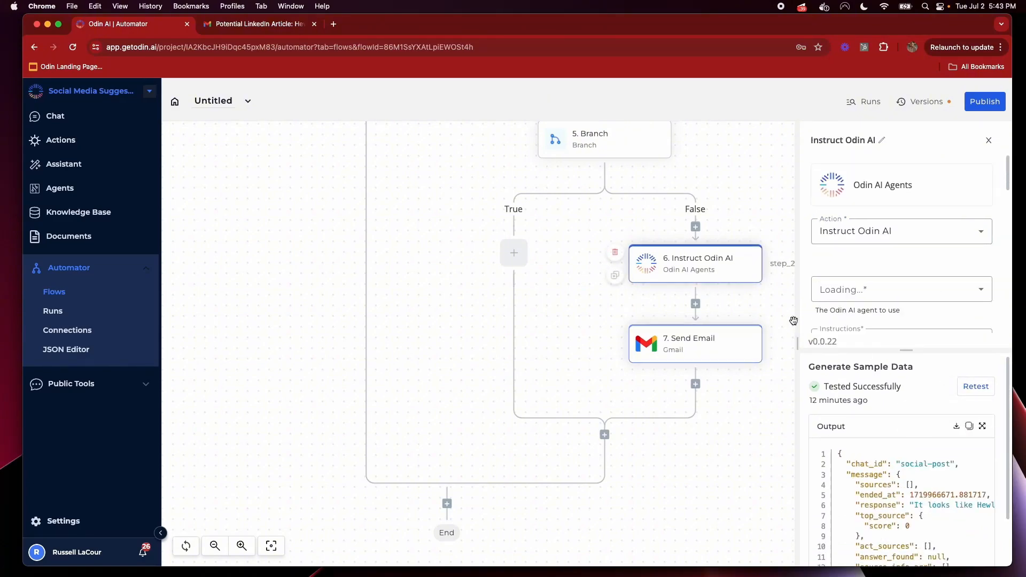
pyautogui.click(976, 388)
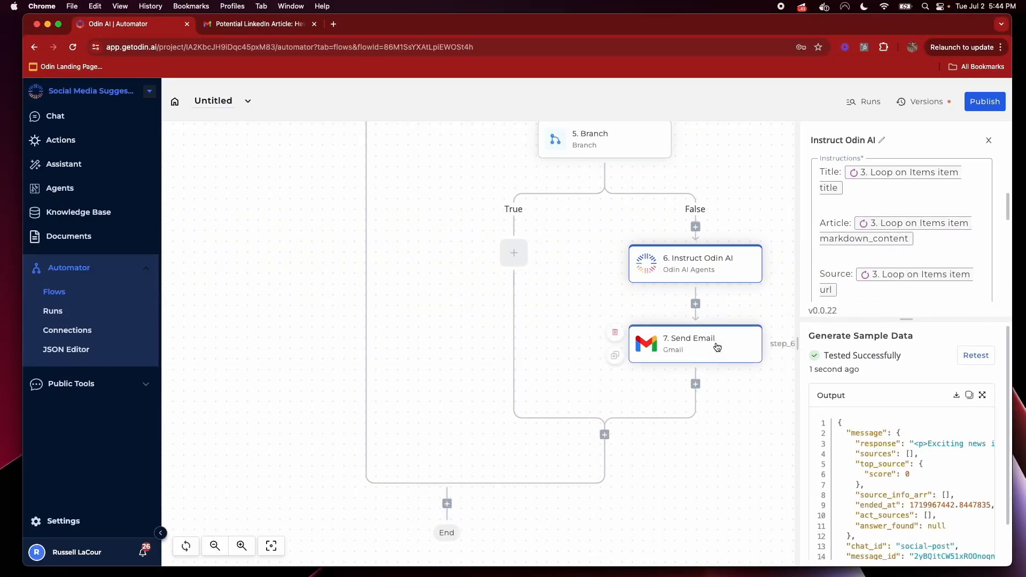
# Retest the Send Email step and check the result in Gmail
pyautogui.click(718, 347)
pyautogui.scroll(-3, 918, 271)
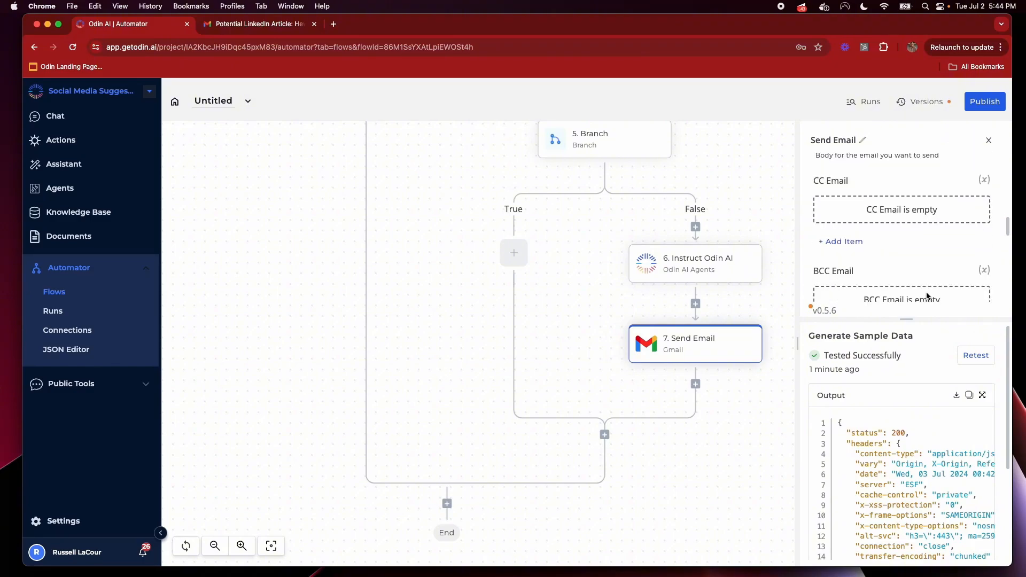
pyautogui.click(973, 355)
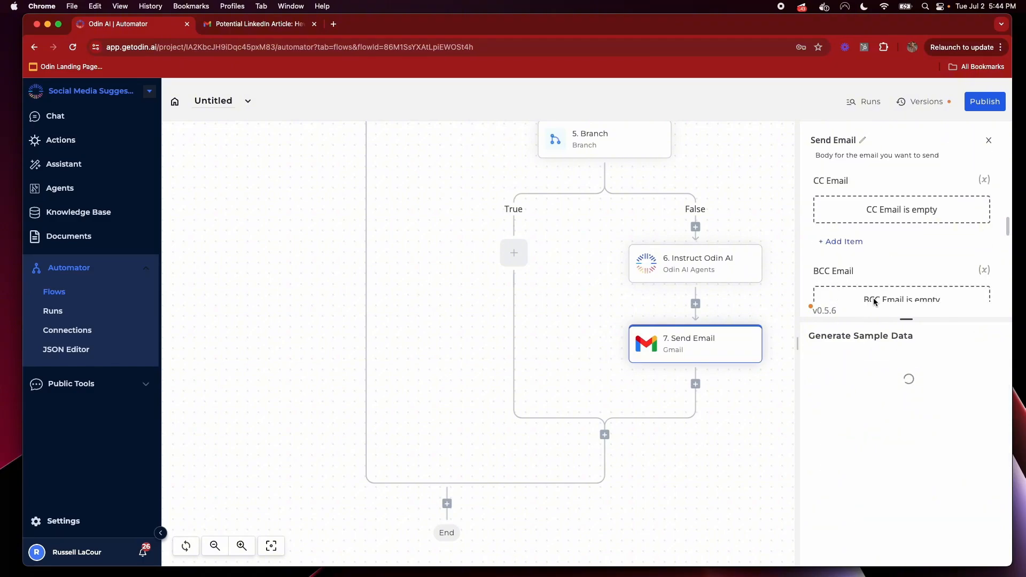
pyautogui.click(284, 24)
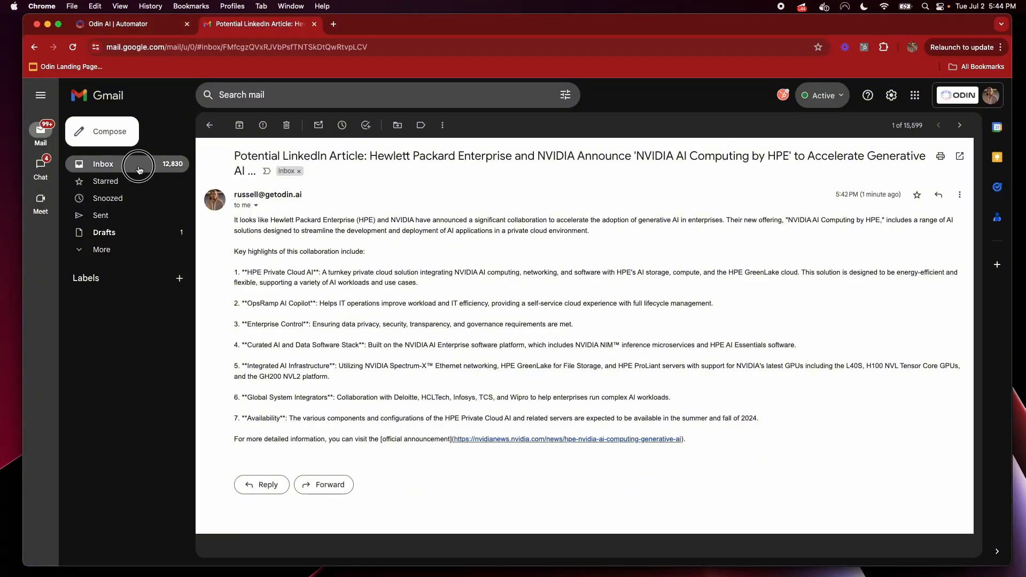
# Open the newest Potential LinkedIn Article email and scroll through its HTML bullet lists
pyautogui.click(138, 170)
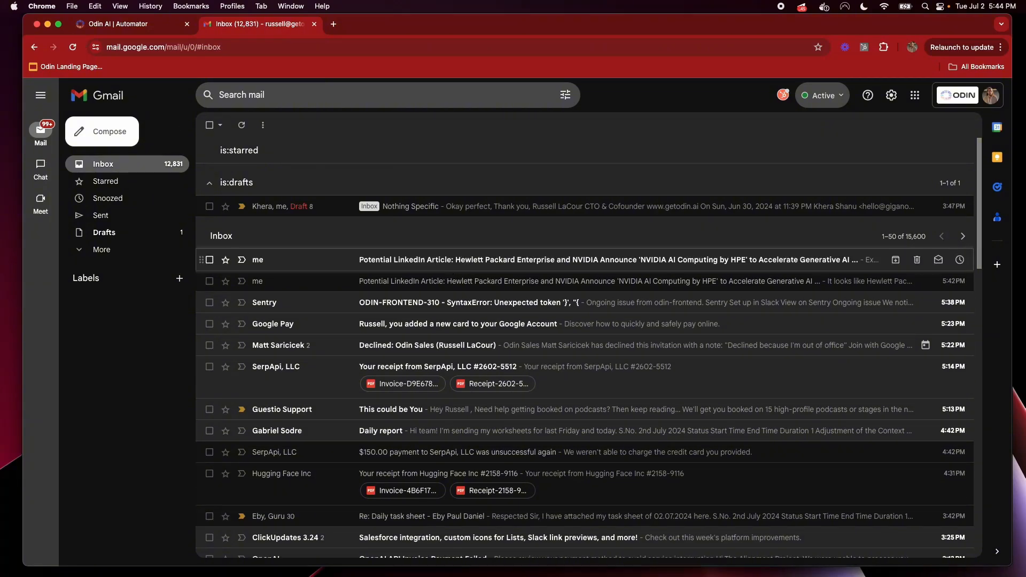
pyautogui.click(455, 260)
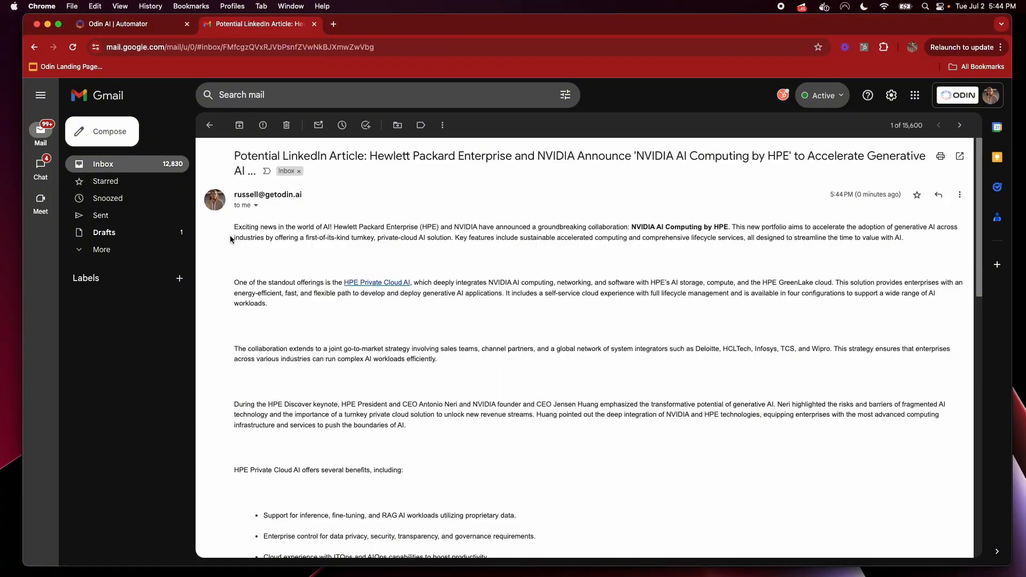
pyautogui.scroll(-10, 419, 390)
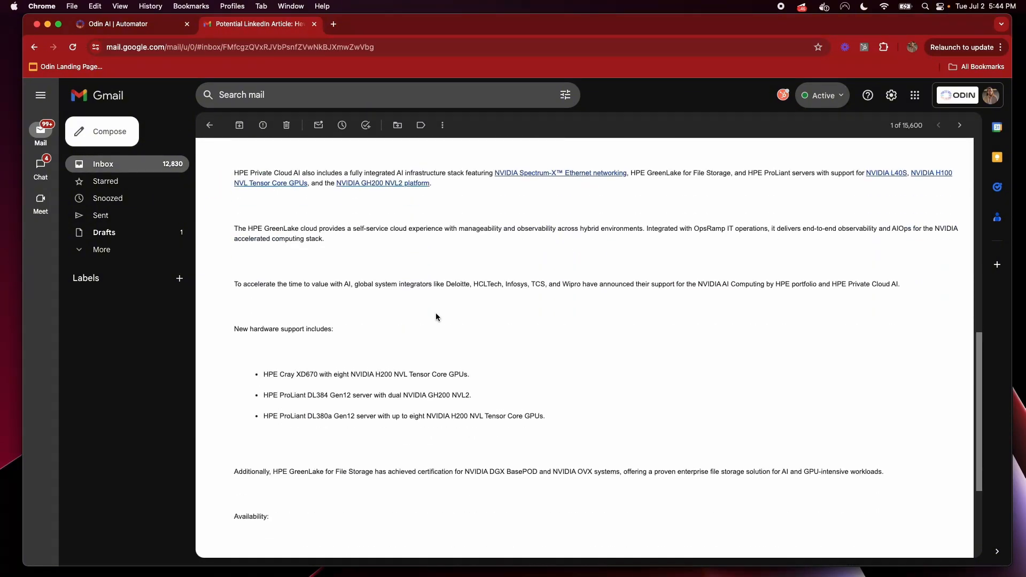
pyautogui.scroll(-4, 436, 317)
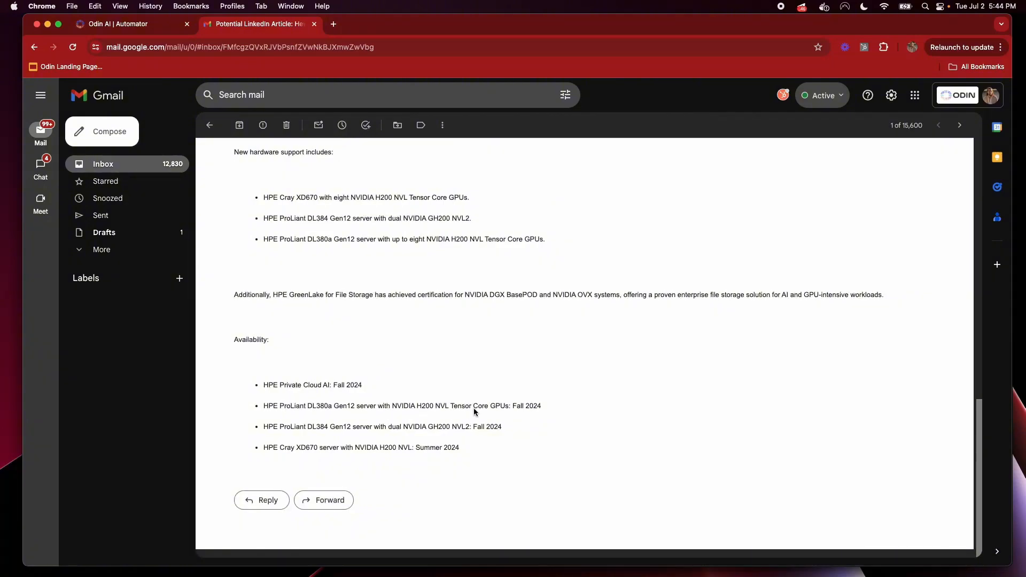
pyautogui.scroll(15, 529, 408)
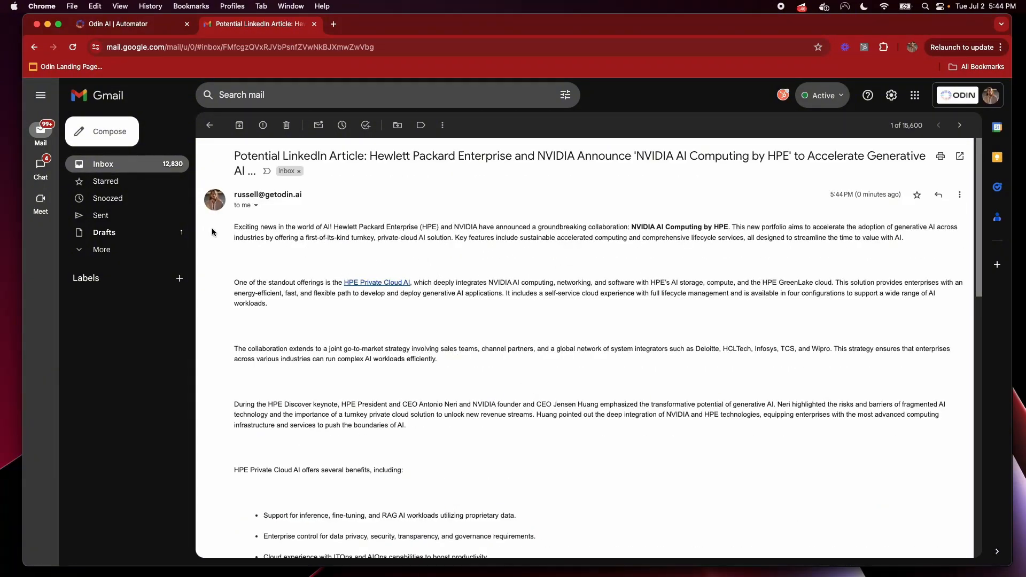
pyautogui.moveTo(212, 231); pyautogui.dragTo(340, 45)
pyautogui.click(456, 441)
pyautogui.scroll(-14, 458, 420)
# Load linkedin.com in a new browser tab
pyautogui.click(333, 25)
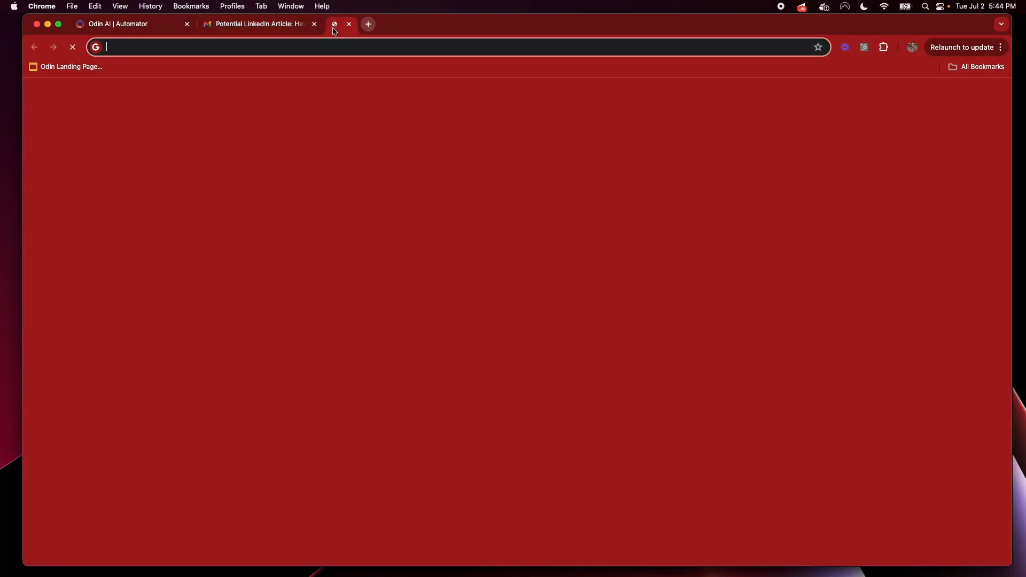
pyautogui.write('link')
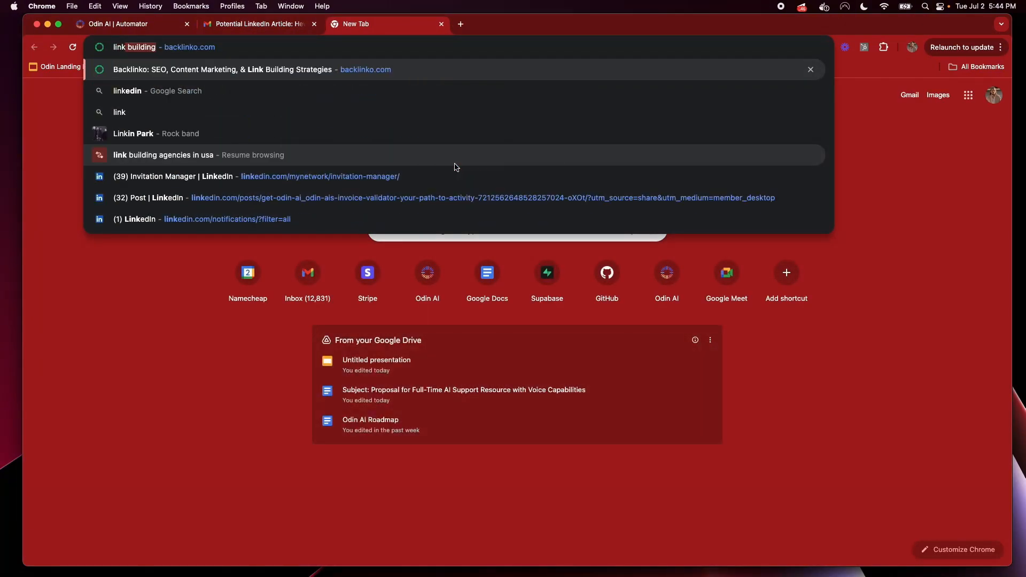
pyautogui.write('ed')
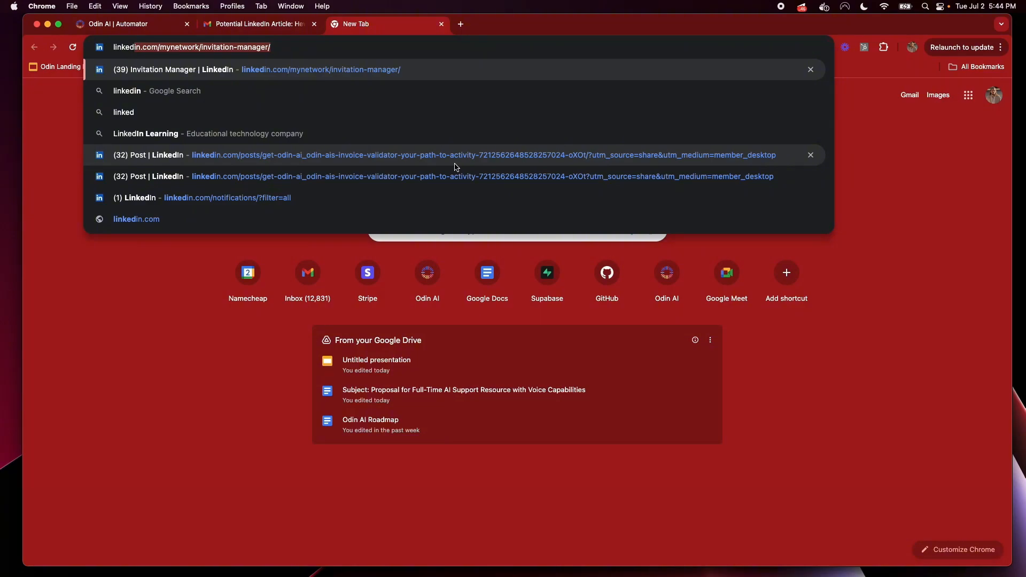
pyautogui.write('in.com/')
pyautogui.press('Delete')
pyautogui.press('Return')
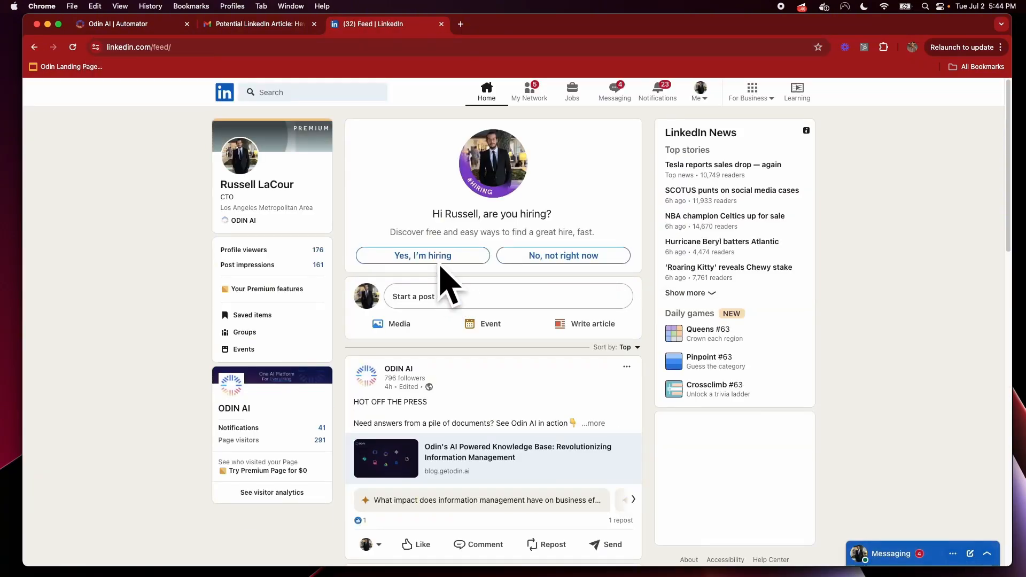
# Paste text into a new LinkedIn post, review it, then clear the draft
pyautogui.click(452, 292)
pyautogui.press('super+v')
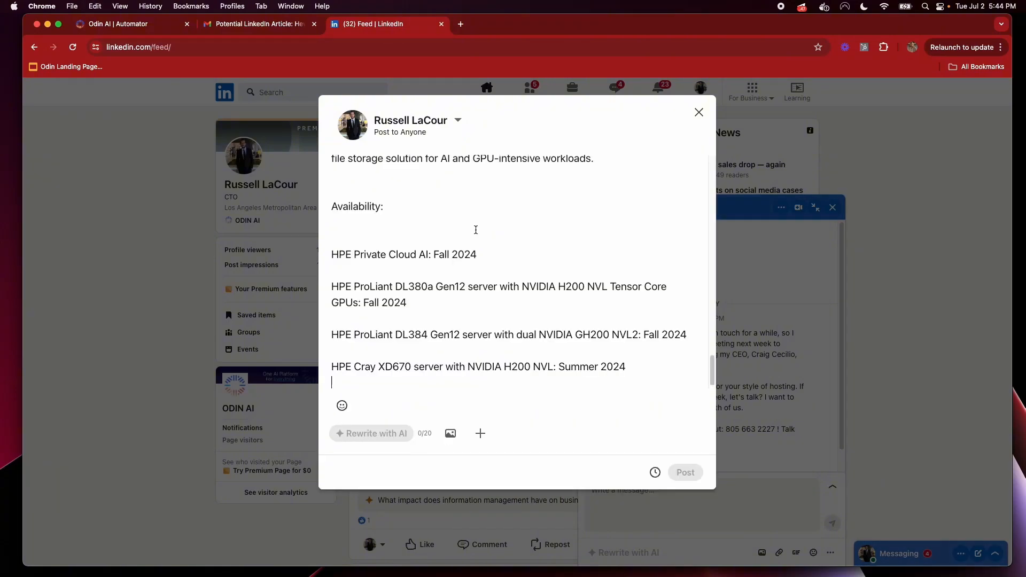
pyautogui.scroll(10, 534, 348)
pyautogui.scroll(10, 552, 344)
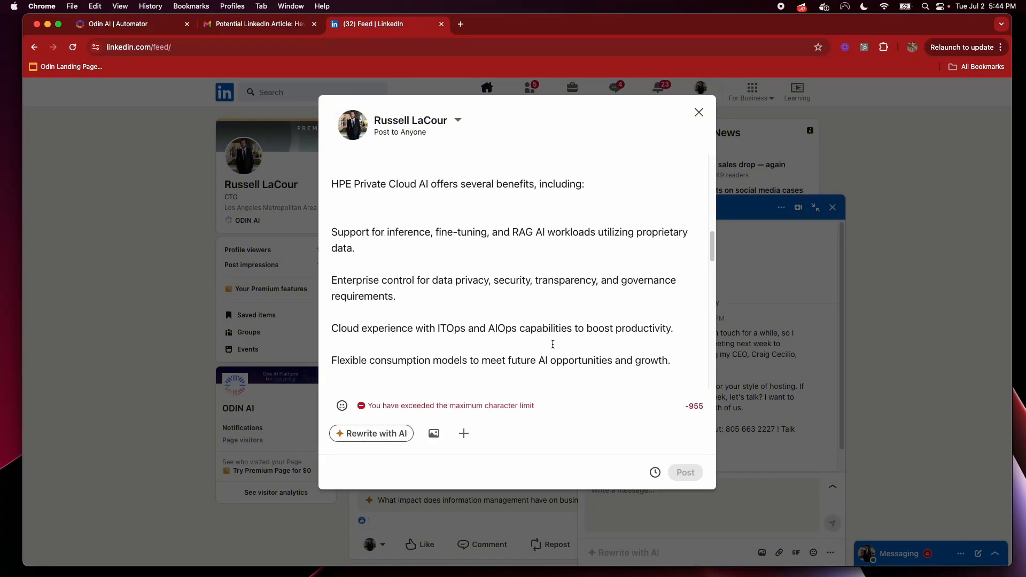
pyautogui.scroll(5, 560, 320)
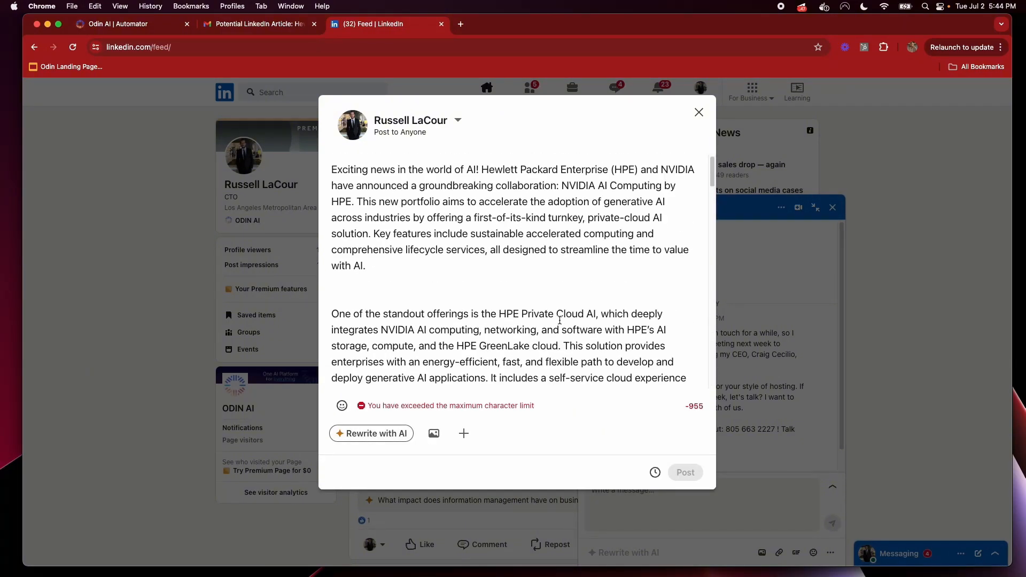
pyautogui.scroll(-15, 560, 321)
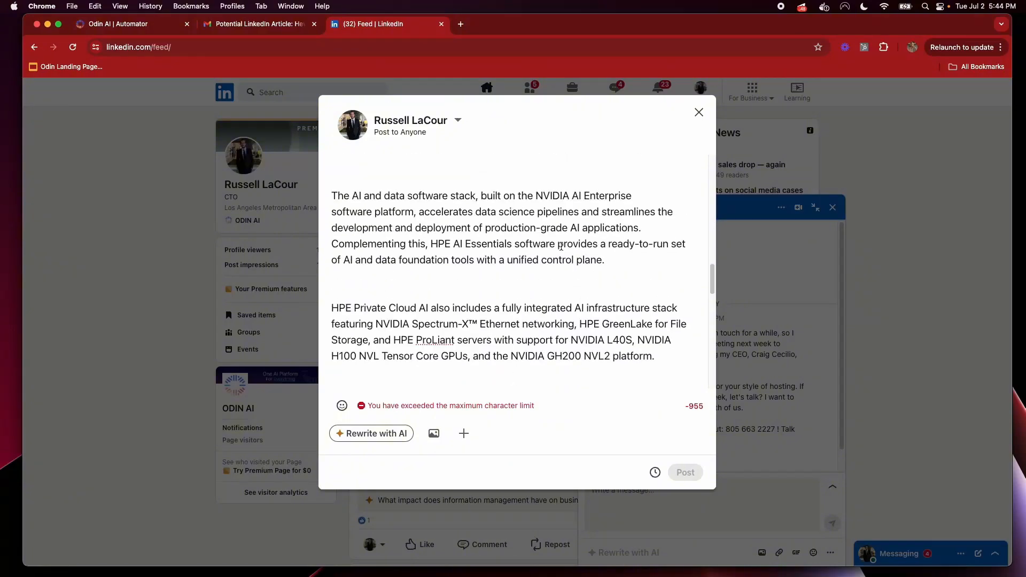
pyautogui.press('super+a')
pyautogui.press('BackSpace')
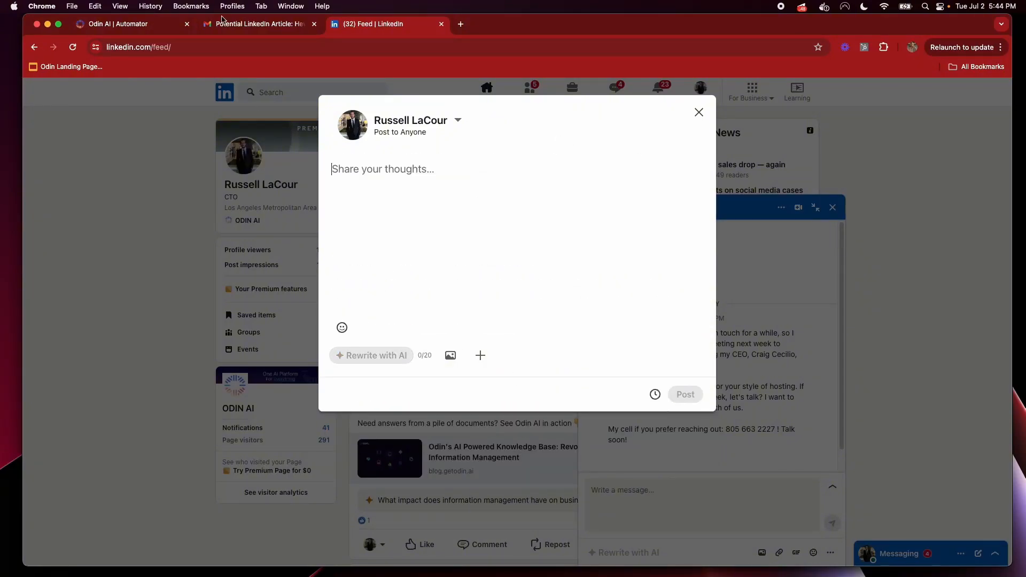
# Select the article text in the second Potential LinkedIn Article email in Gmail
pyautogui.click(236, 25)
pyautogui.click(30, 47)
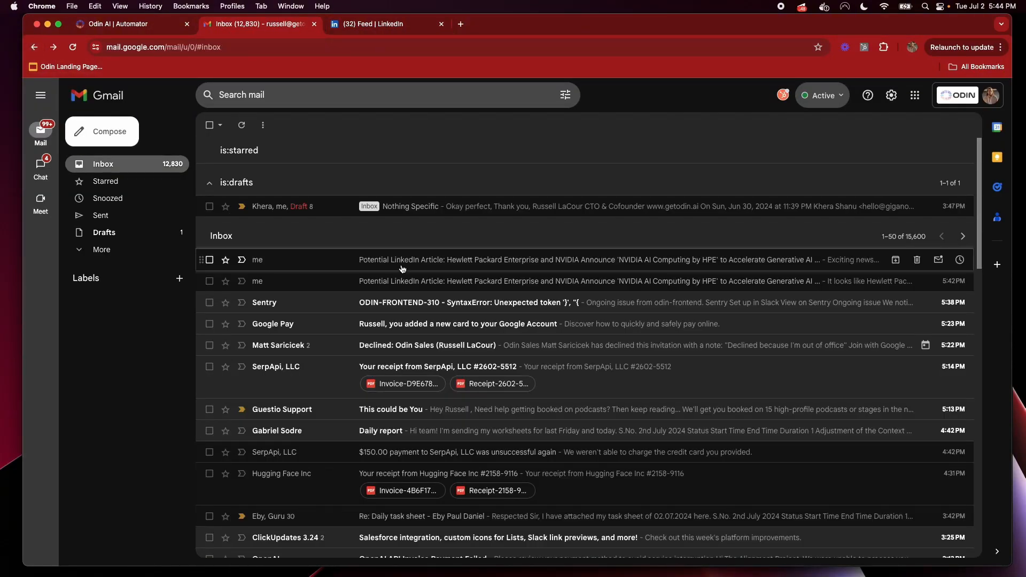
pyautogui.click(440, 278)
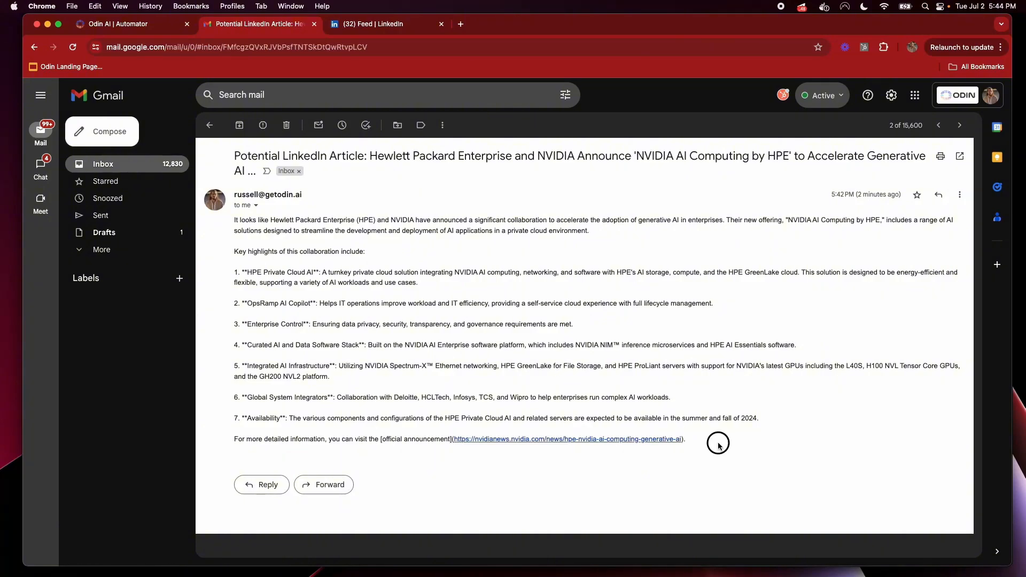
pyautogui.moveTo(718, 446); pyautogui.dragTo(234, 216)
# Paste the copied article into the empty LinkedIn composer, then close the composer
pyautogui.click(367, 23)
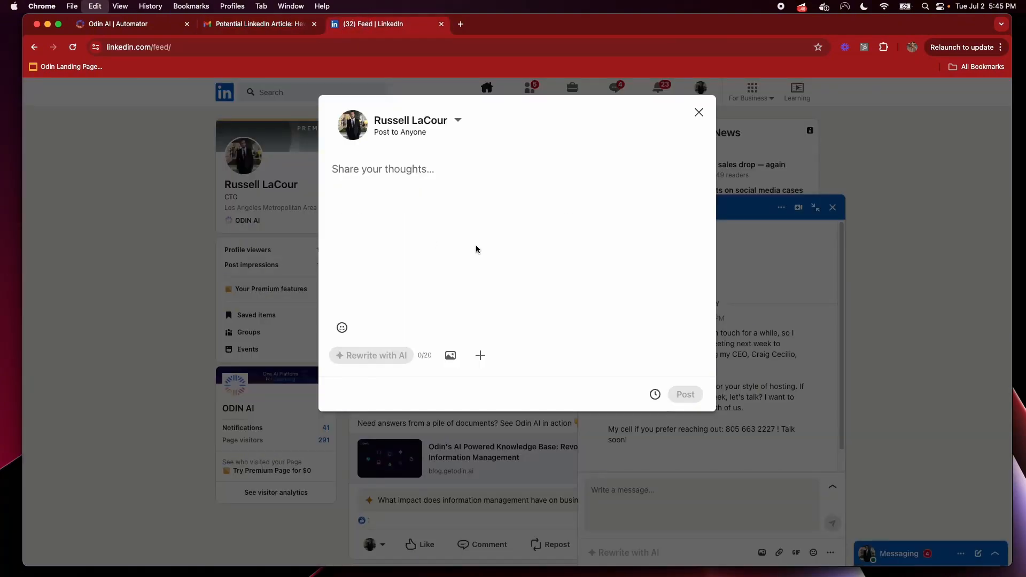
pyautogui.click(447, 175)
pyautogui.press('super+v')
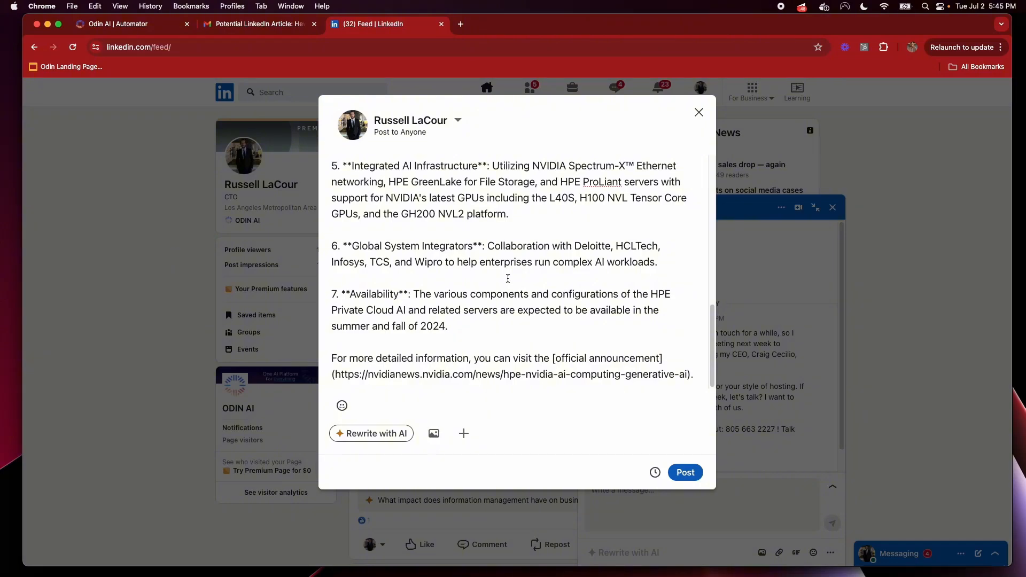
pyautogui.click(699, 112)
pyautogui.click(266, 24)
# Change the Instruct Odin AI step's Response Format from HTML to Normal
pyautogui.click(138, 24)
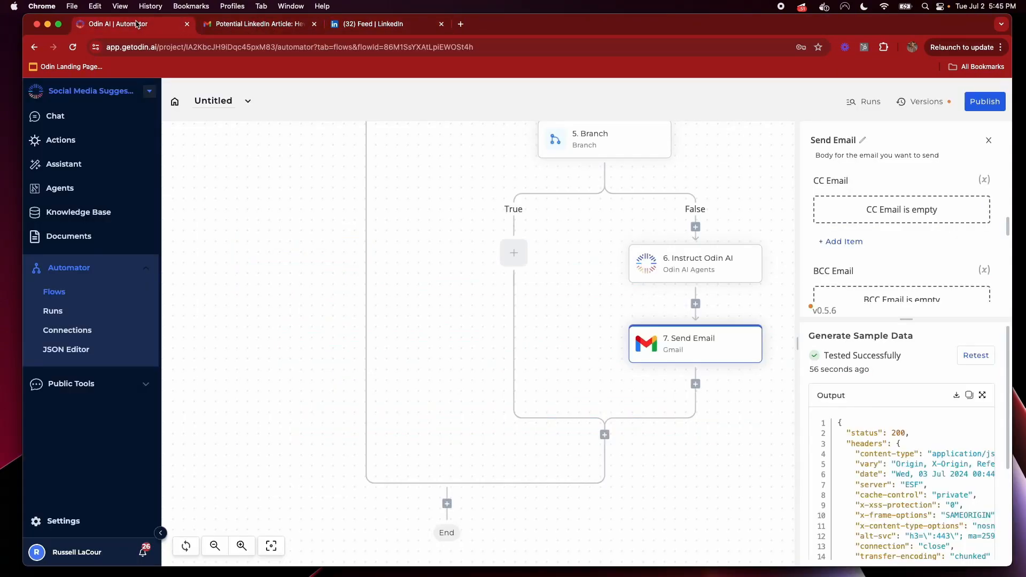
pyautogui.click(733, 270)
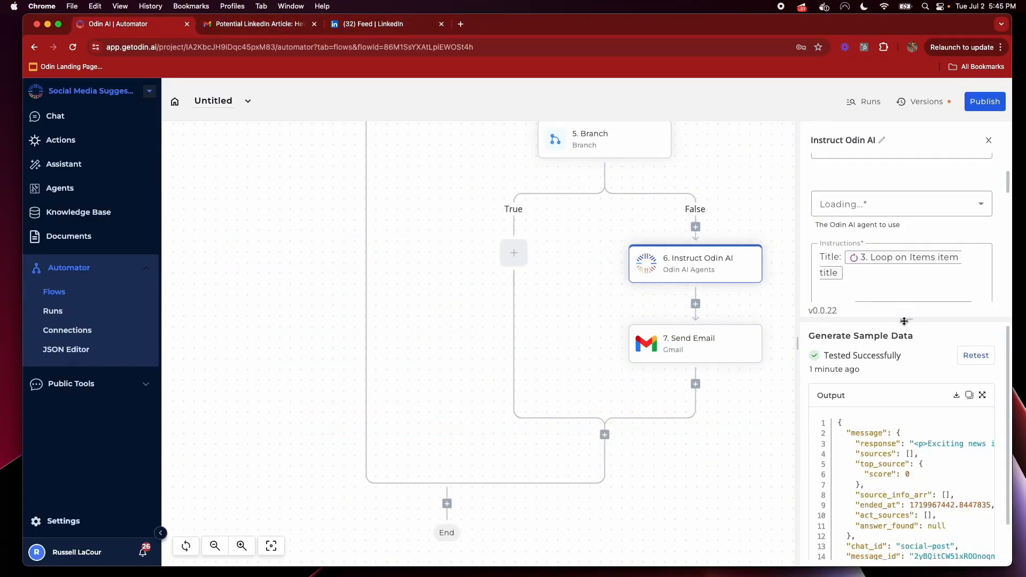
pyautogui.moveTo(905, 322); pyautogui.dragTo(911, 465)
pyautogui.scroll(-3, 897, 322)
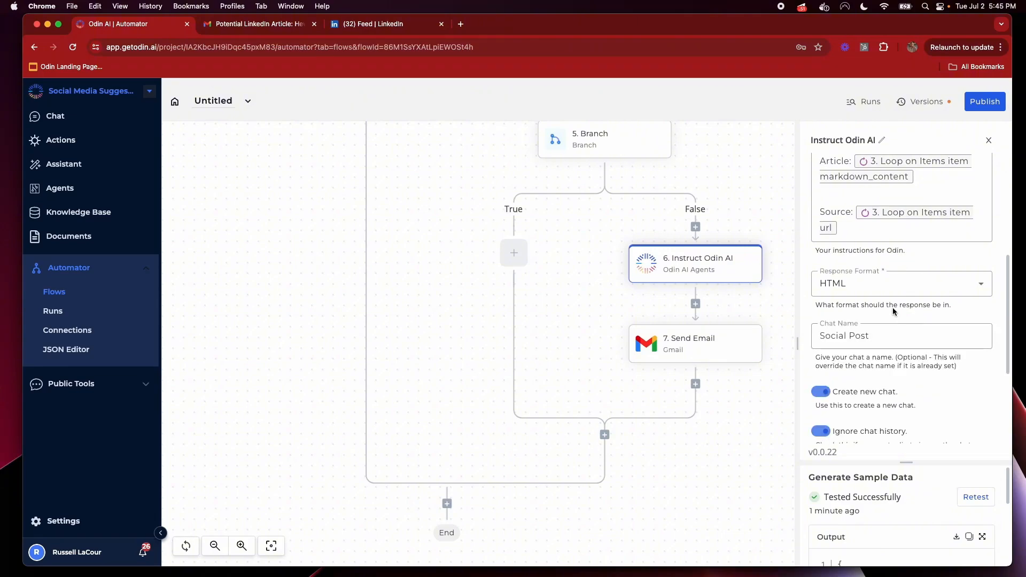
pyautogui.click(902, 283)
pyautogui.click(839, 337)
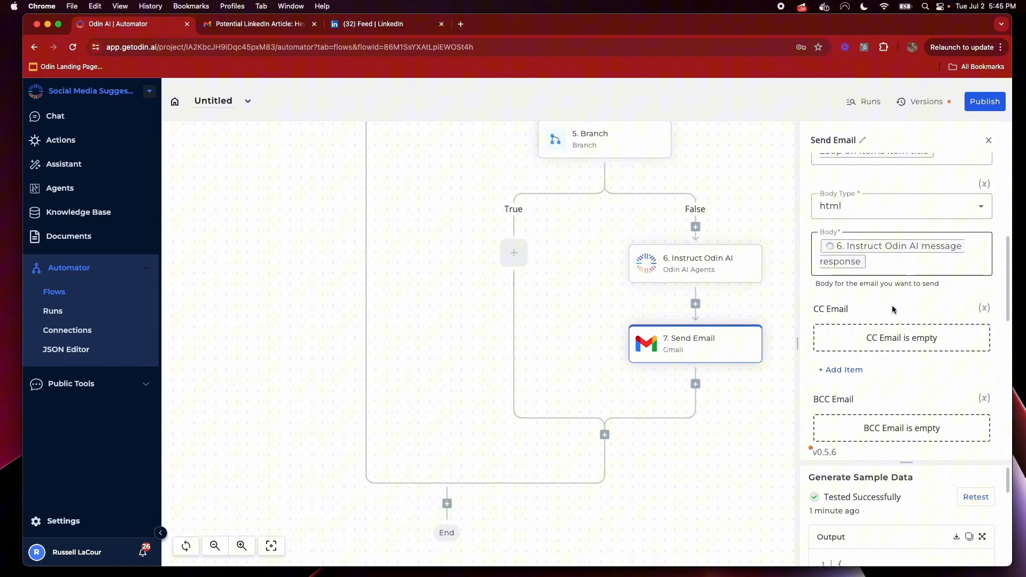
# Set the Send Email step's Body Type to plain text
pyautogui.scroll(-3, 893, 305)
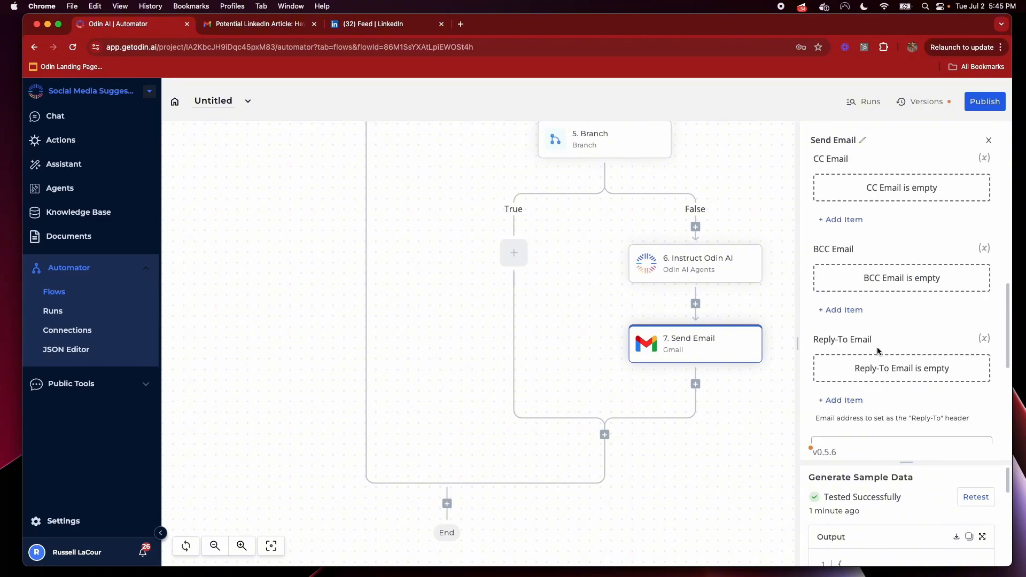
pyautogui.scroll(-3, 866, 363)
pyautogui.scroll(6, 875, 323)
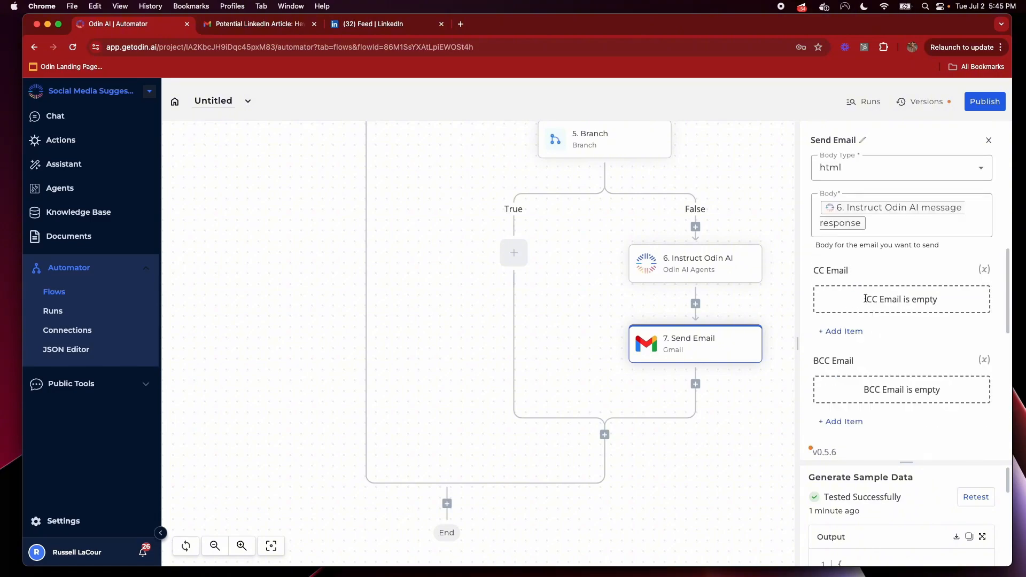
pyautogui.click(898, 244)
pyautogui.click(844, 298)
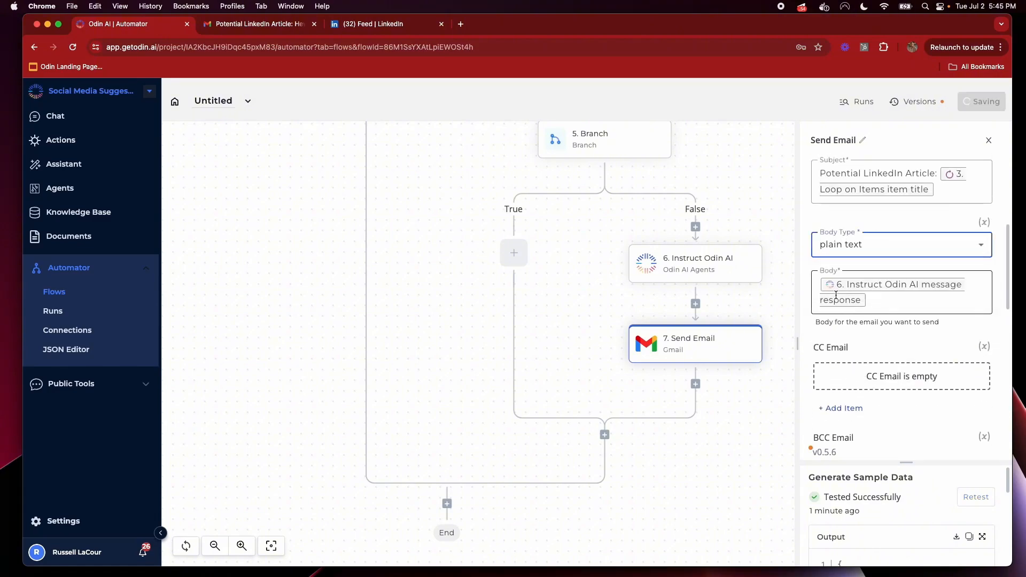
# Append a '----' separator line to the Instruct Odin AI instructions and start a line below it
pyautogui.click(731, 269)
pyautogui.scroll(-4, 919, 347)
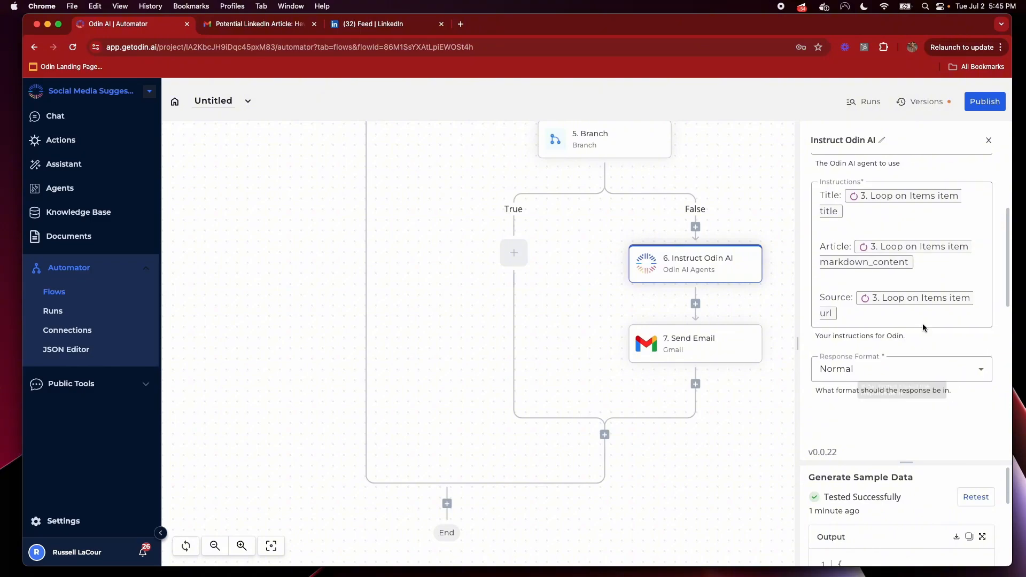
pyautogui.click(866, 323)
pyautogui.press('Return')
pyautogui.press('Return')
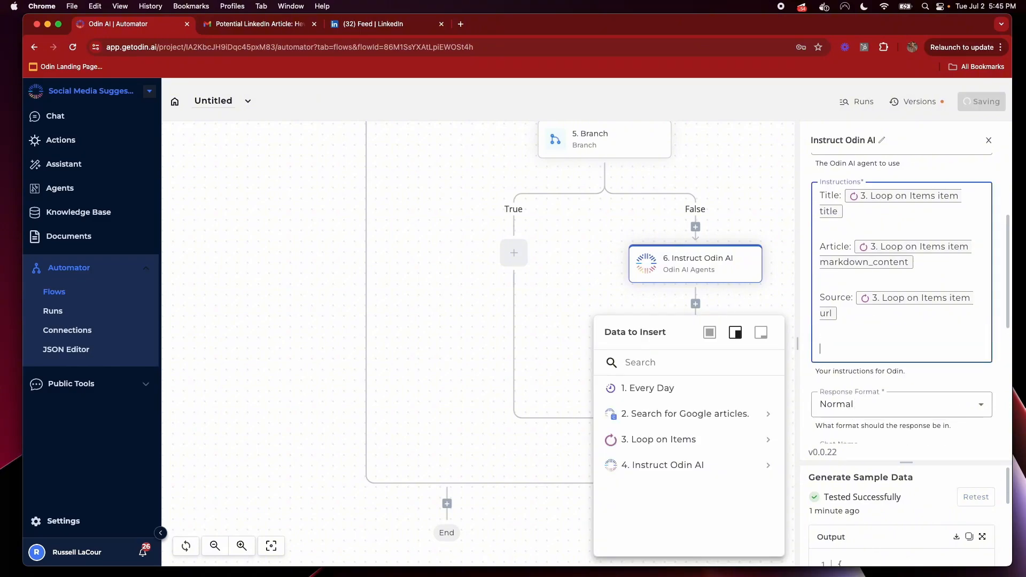
pyautogui.write('----')
pyautogui.press('Return')
pyautogui.write('Do not respond in markdown')
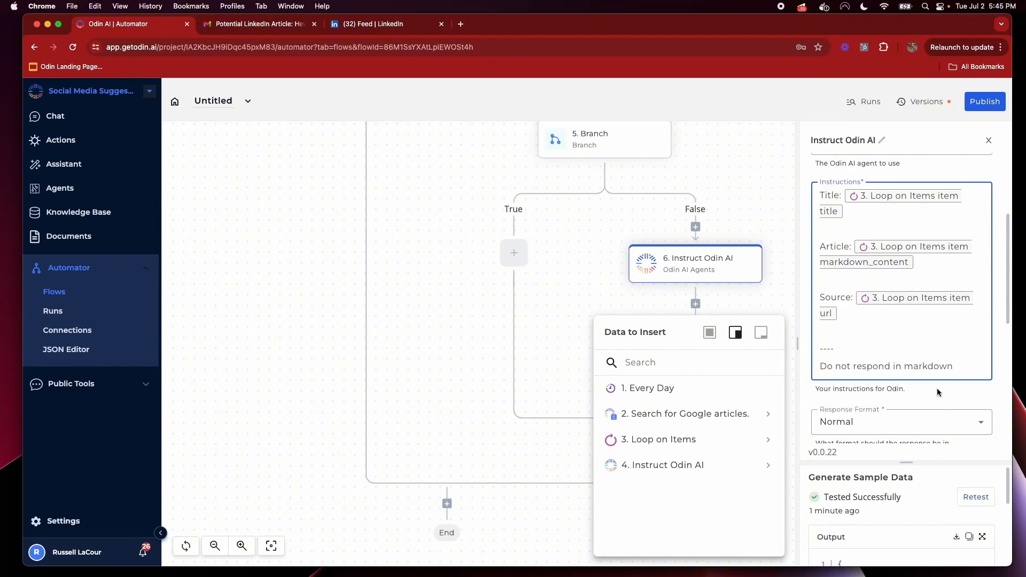
# Delete the 'Do not respond in markdown' line, leaving '----' as the last line
pyautogui.tripleClick(892, 365)
pyautogui.press('super+c')
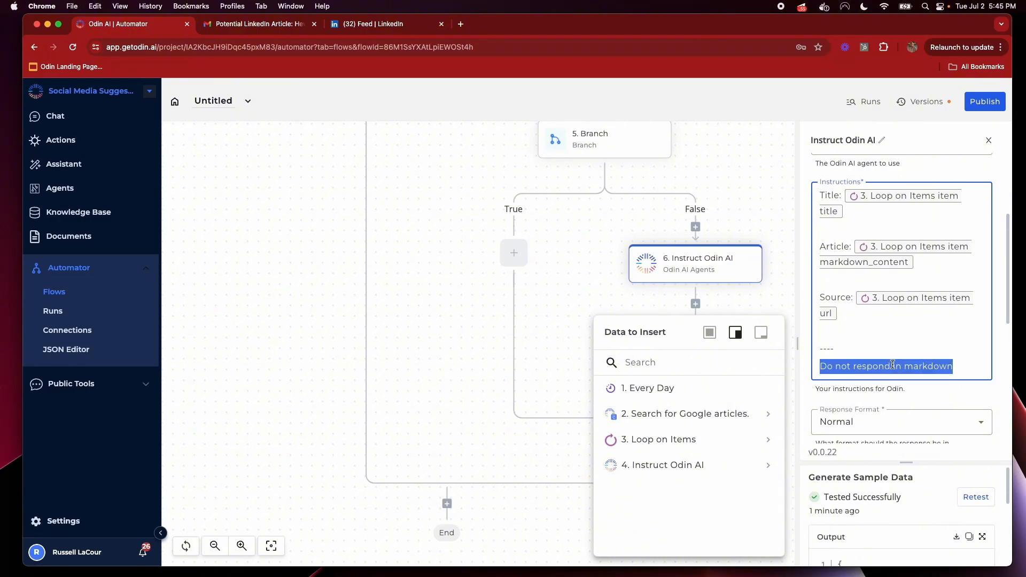
pyautogui.press('BackSpace')
pyautogui.press('BackSpace')
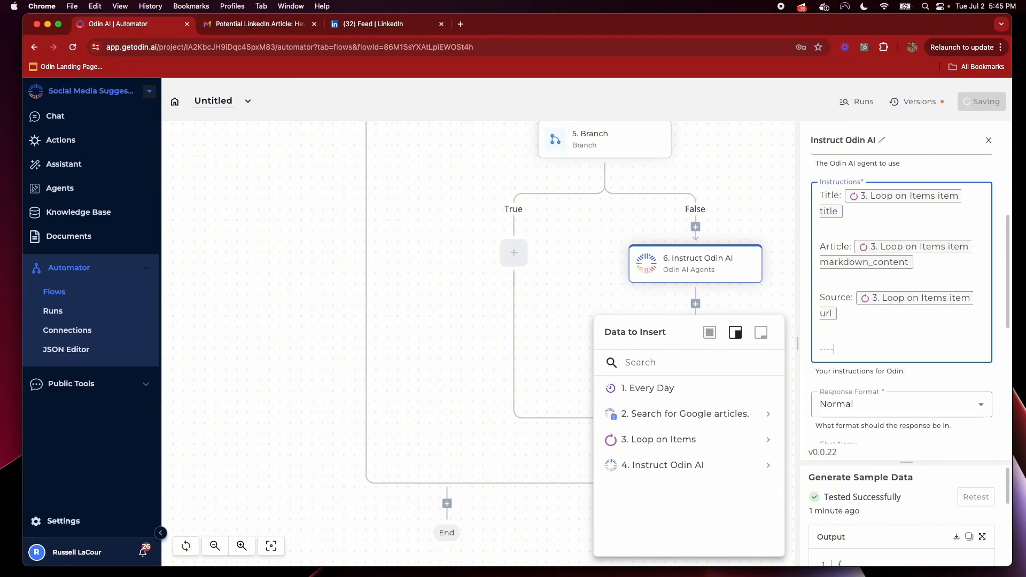
pyautogui.press('BackSpace')
pyautogui.press('BackSpace')
pyautogui.press('BackSpace')
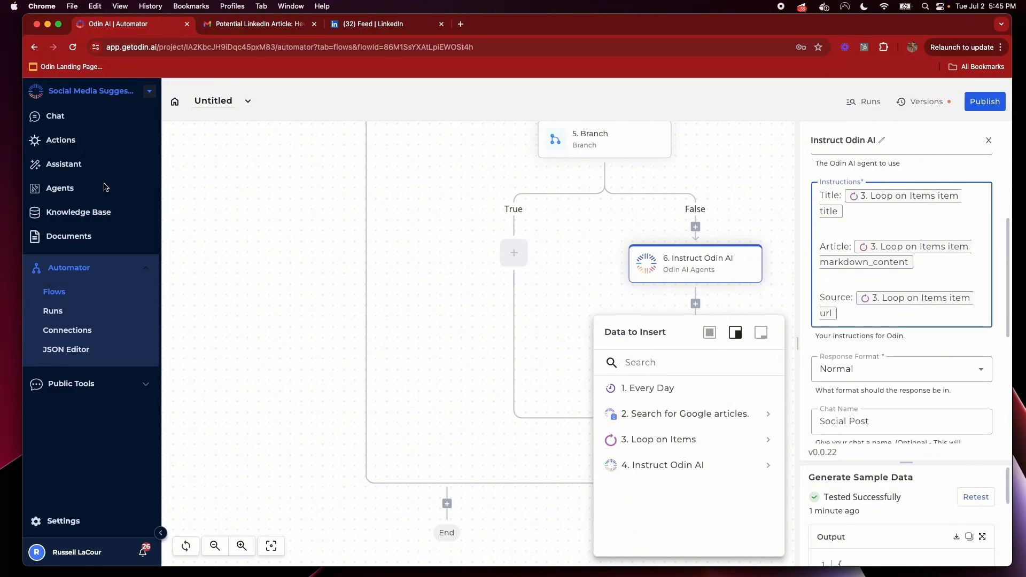
# Append 'Do not respond in markdown.' to the LinkedIn Agent's personality, then go to Flows
pyautogui.click(61, 187)
pyautogui.click(568, 208)
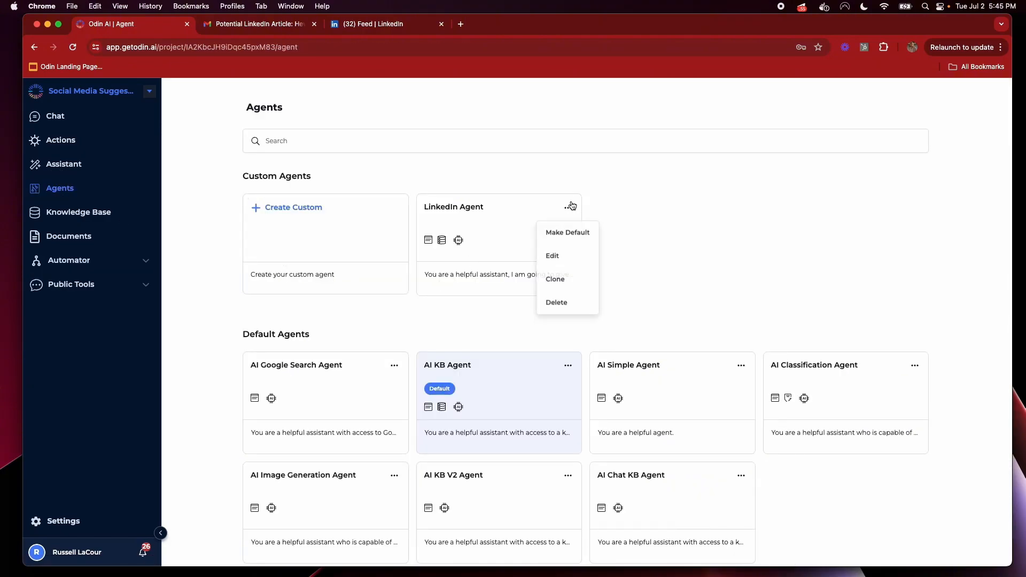
pyautogui.click(552, 254)
pyautogui.click(454, 223)
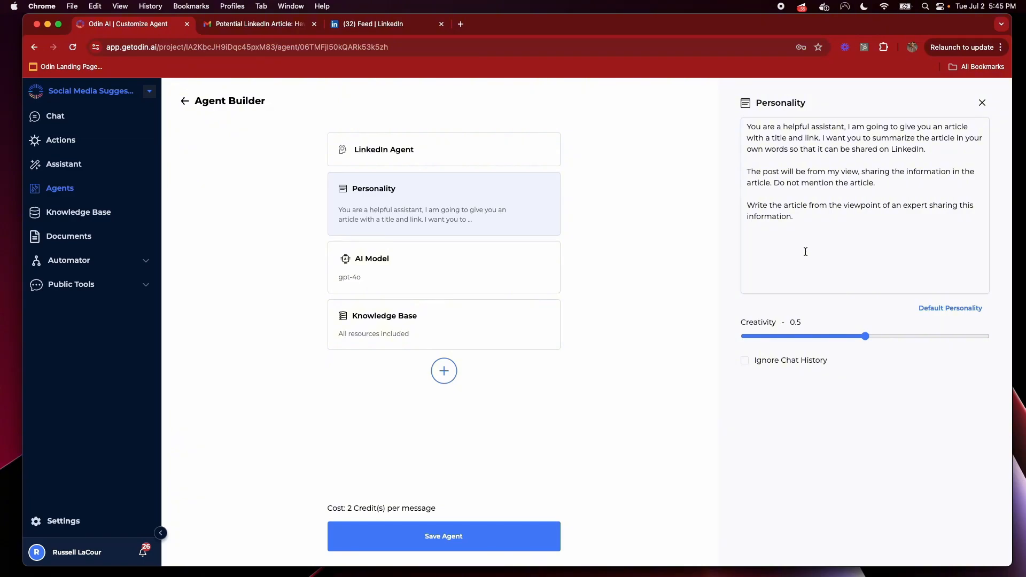
pyautogui.click(782, 274)
pyautogui.press('super+v')
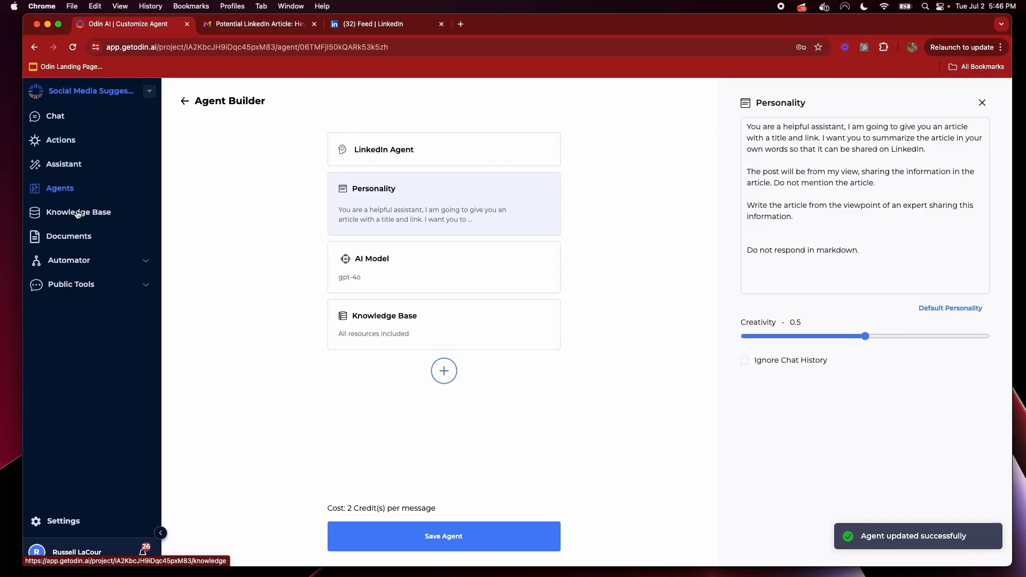
pyautogui.click(69, 261)
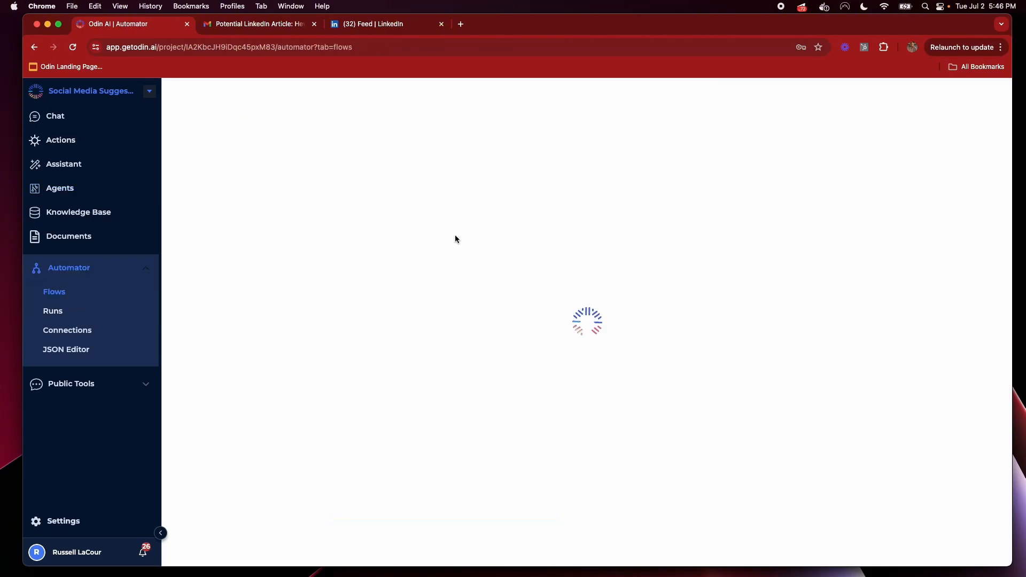
# Open the Untitled flow, retest the Instruct Odin AI step and review its full-size output
pyautogui.click(258, 185)
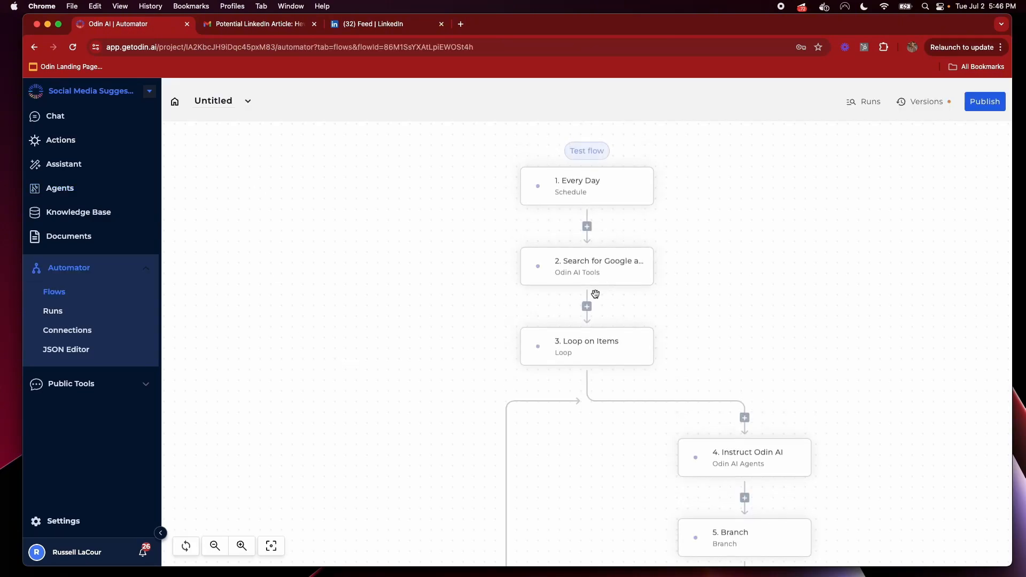
pyautogui.scroll(-5, 595, 294)
pyautogui.click(832, 359)
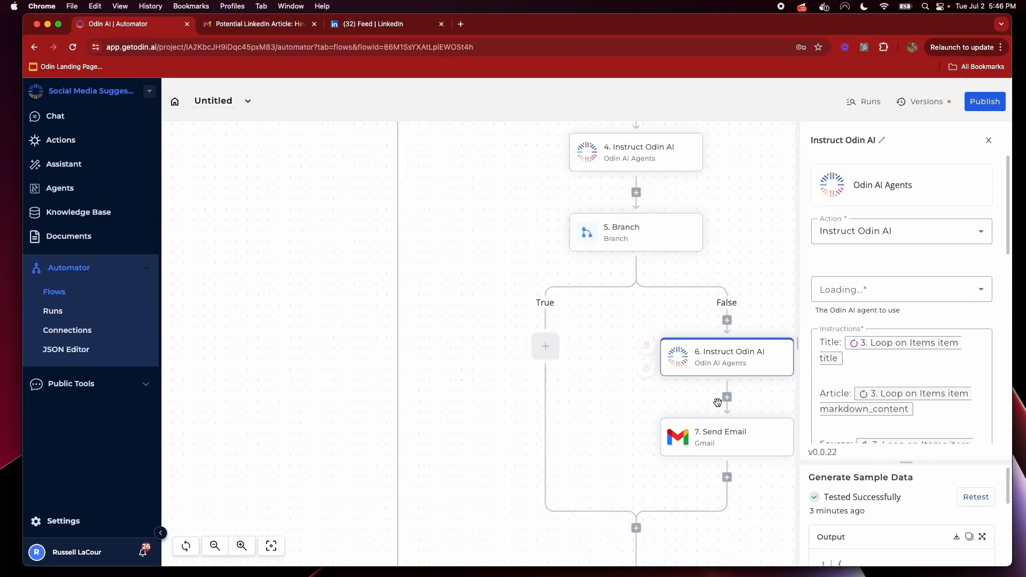
pyautogui.click(975, 497)
pyautogui.moveTo(908, 463); pyautogui.dragTo(893, 289)
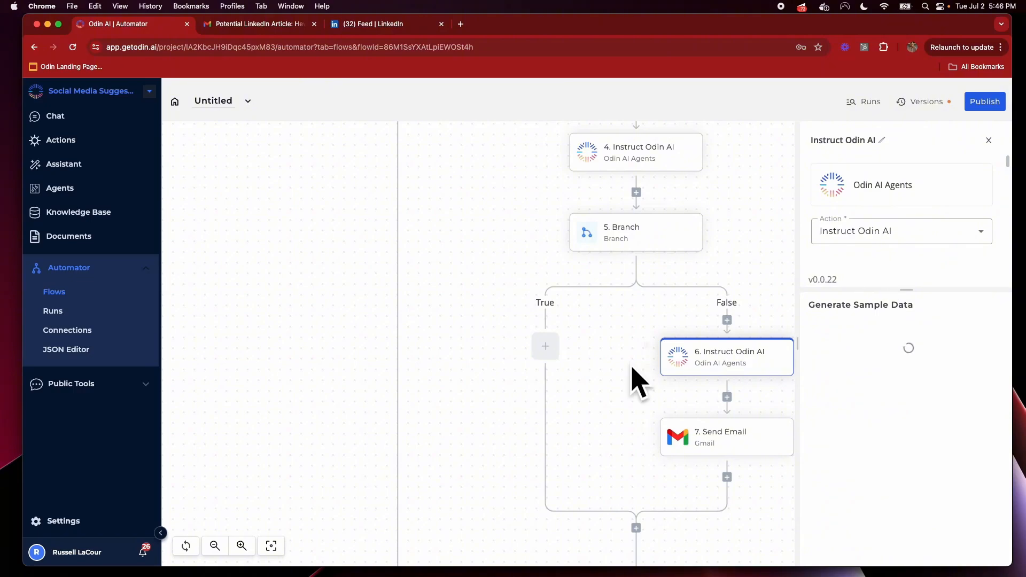
pyautogui.moveTo(641, 406); pyautogui.dragTo(457, 400)
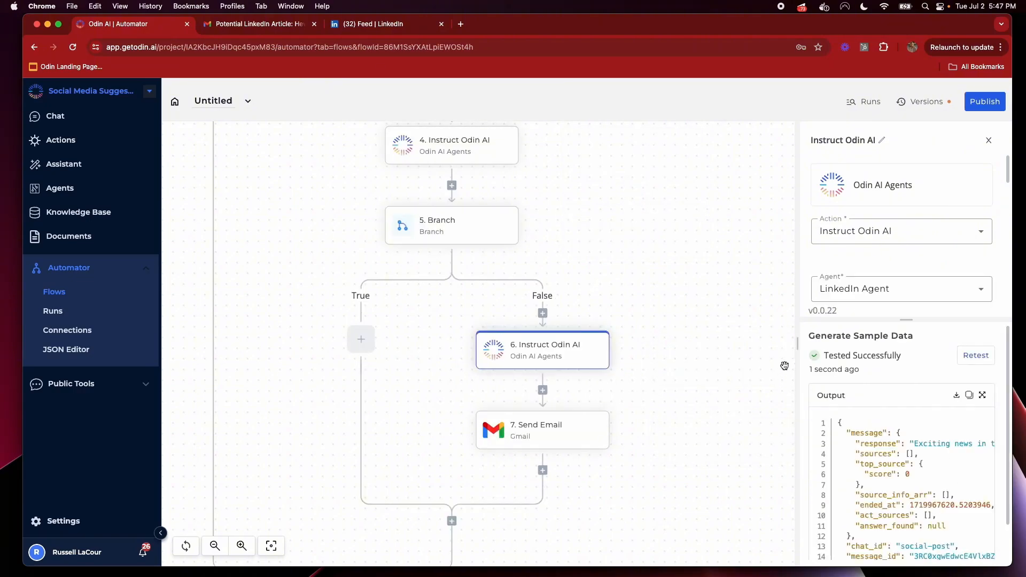
pyautogui.moveTo(797, 338); pyautogui.dragTo(574, 335)
pyautogui.click(981, 395)
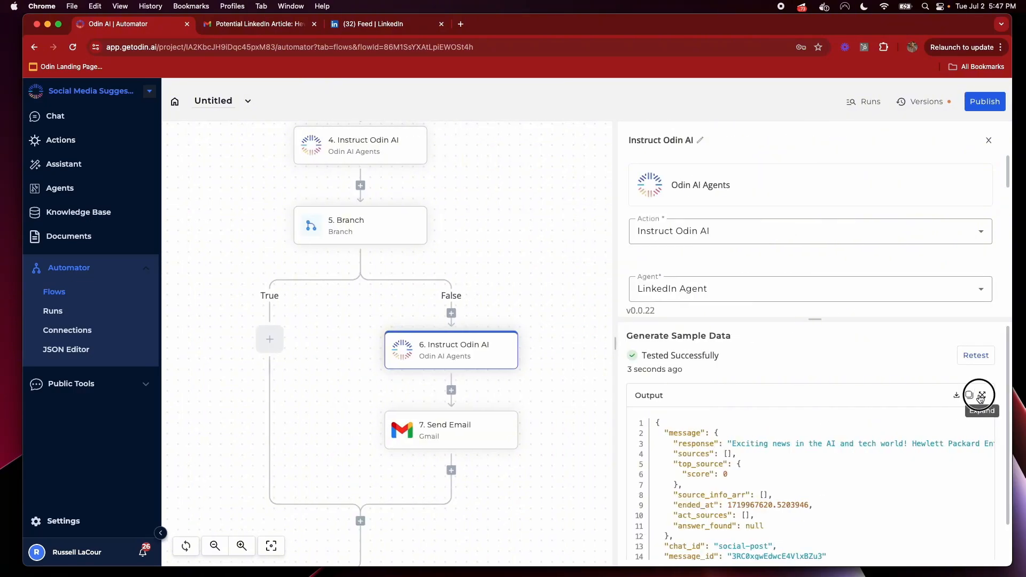
pyautogui.moveTo(577, 213); pyautogui.dragTo(765, 208)
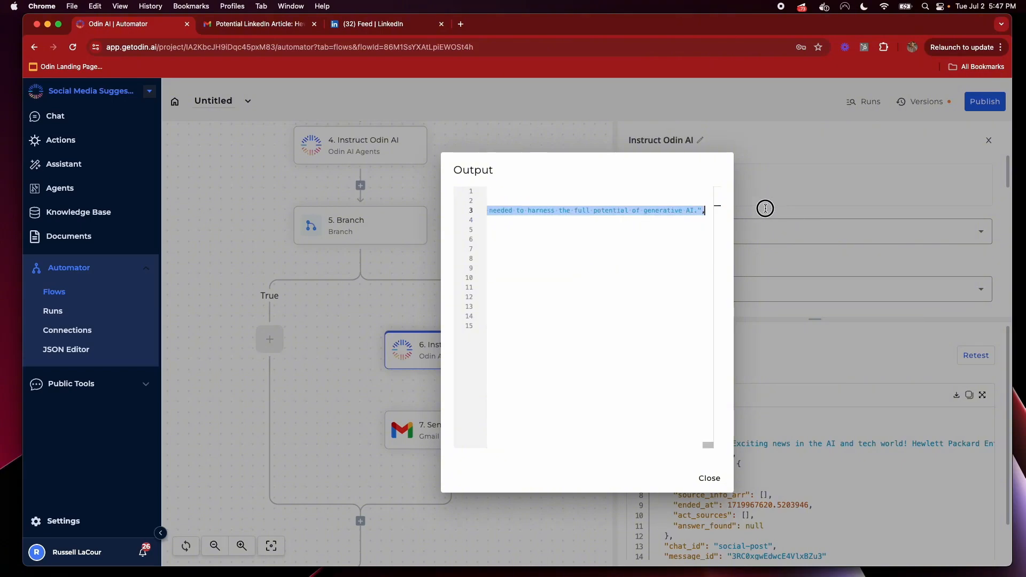
pyautogui.click(701, 259)
pyautogui.click(712, 486)
# Retest the Send Email step and copy the article text from the new Gmail email
pyautogui.click(452, 425)
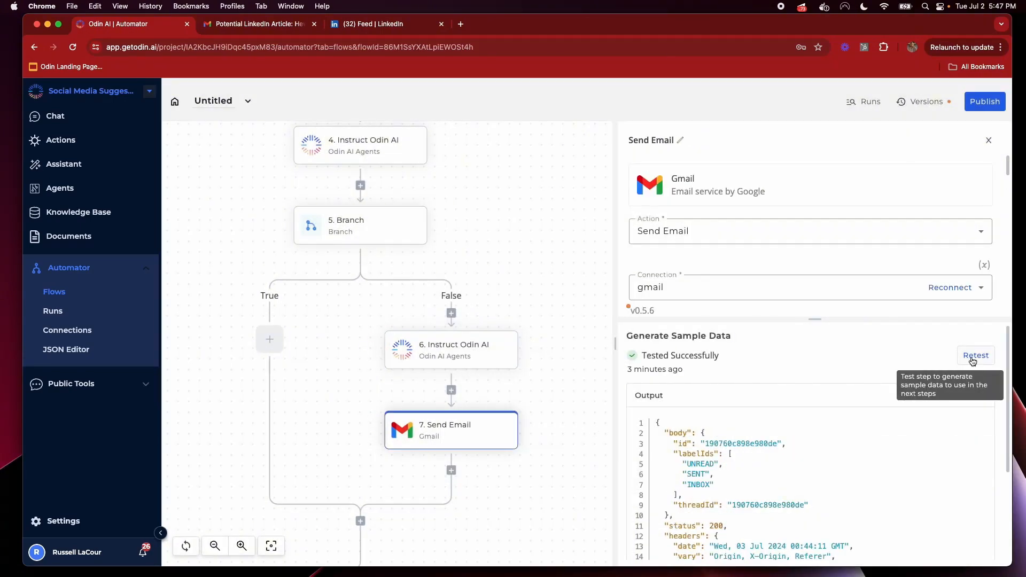
pyautogui.click(974, 355)
pyautogui.hotkey('ctrl', 'Tab')
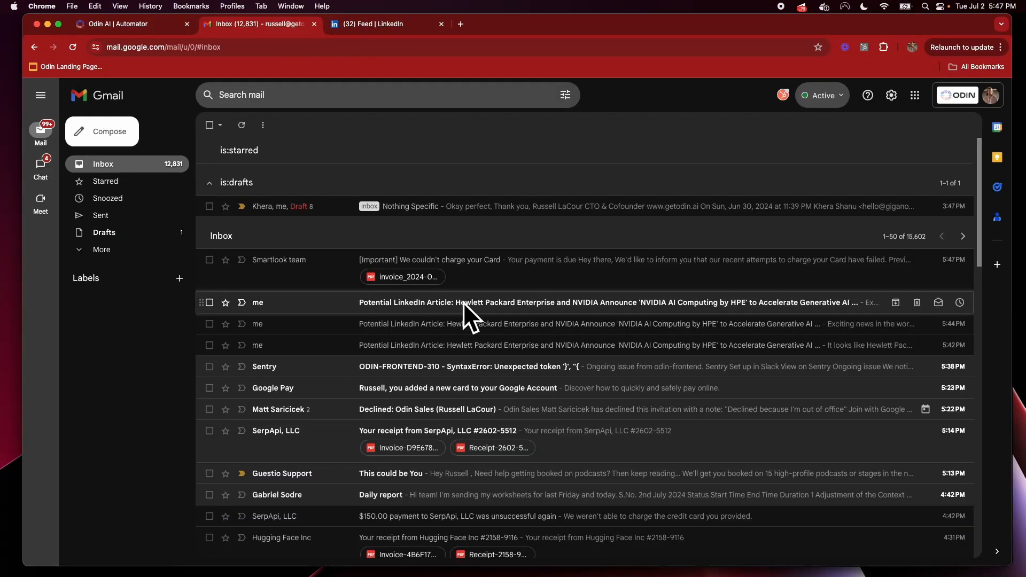
pyautogui.click(465, 306)
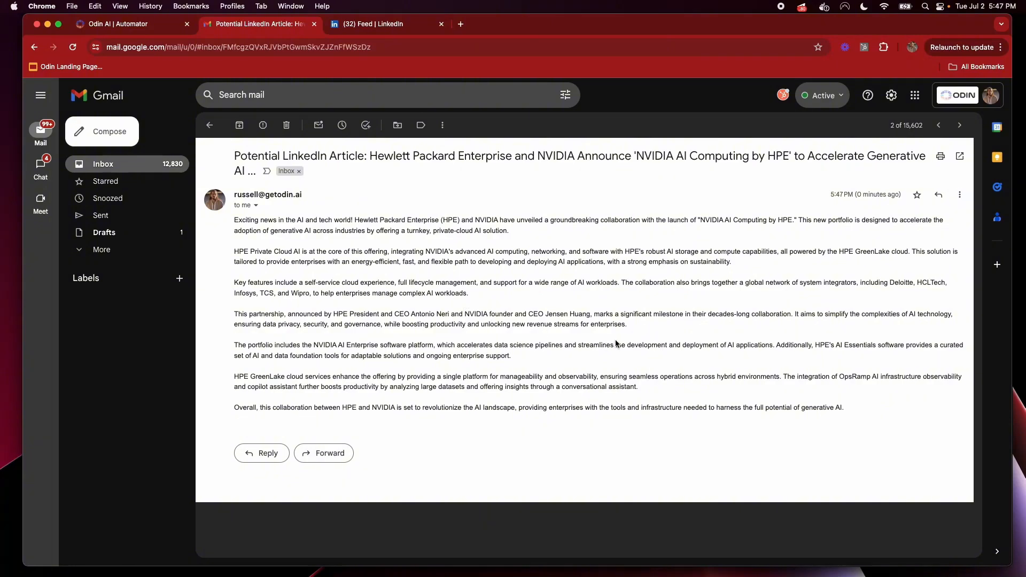
pyautogui.moveTo(854, 413); pyautogui.dragTo(235, 216)
pyautogui.press('super+c')
# Paste the article into the LinkedIn post and return to the Odin AI flow
pyautogui.hotkey('ctrl', 'Tab')
pyautogui.press('super+v')
pyautogui.scroll(10, 562, 350)
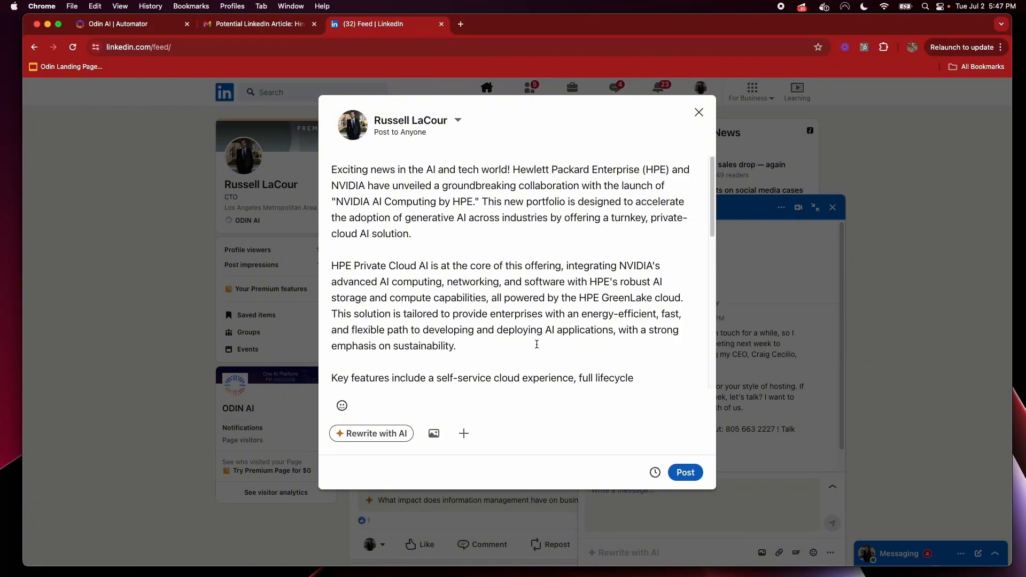
pyautogui.scroll(-6, 537, 344)
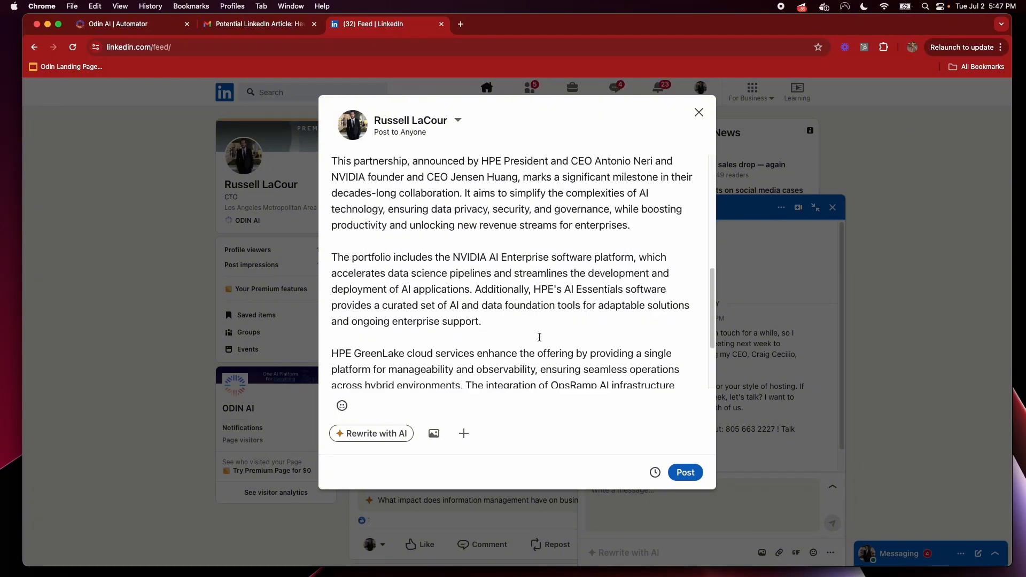
pyautogui.scroll(-2, 540, 337)
pyautogui.hotkey('ctrl', 'Tab')
pyautogui.moveTo(618, 284); pyautogui.dragTo(621, 274)
# Change the Search for Google articles step's maximum number of results from 5 to 10
pyautogui.click(571, 329)
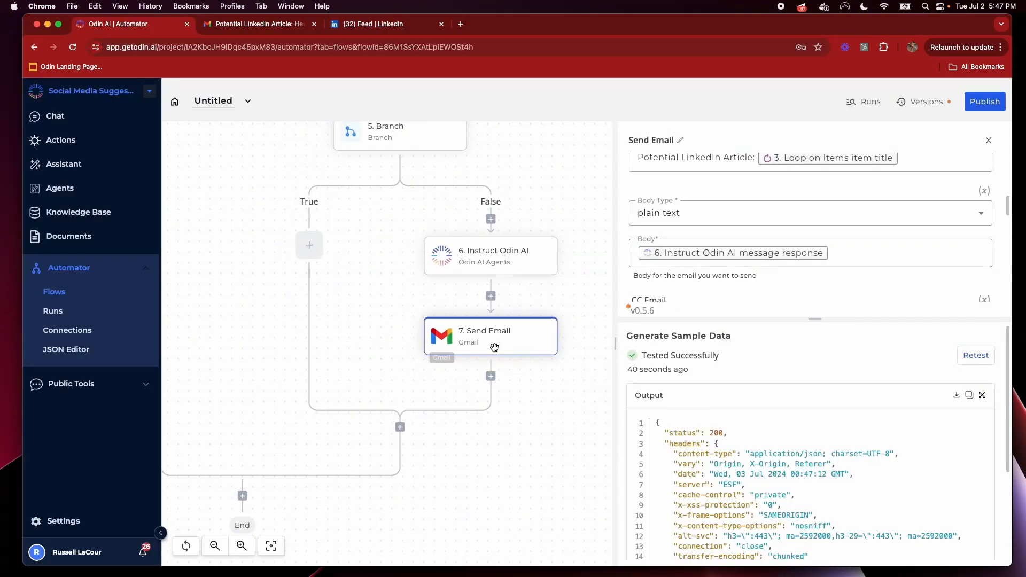
pyautogui.moveTo(342, 291); pyautogui.dragTo(389, 344)
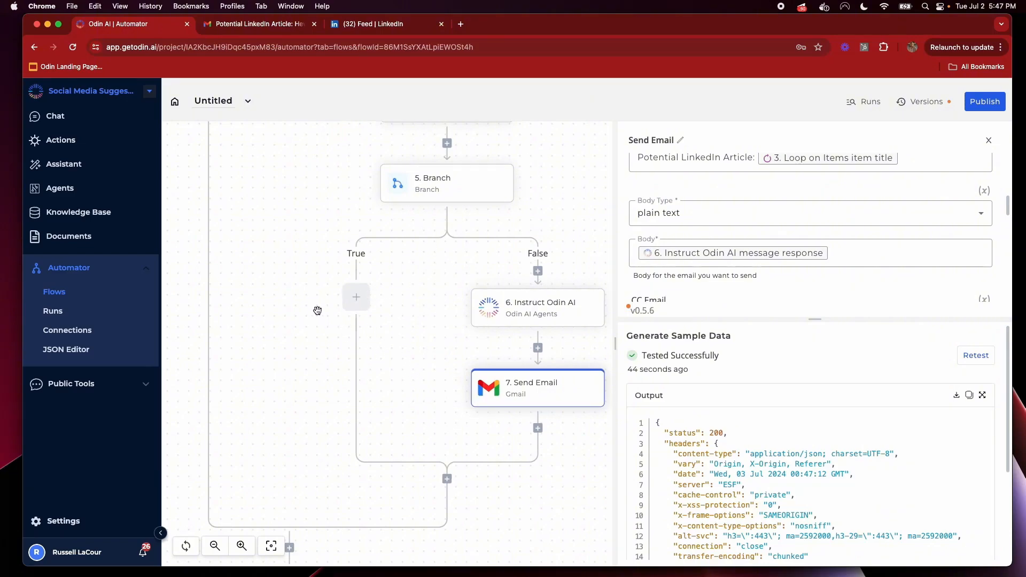
pyautogui.scroll(6, 319, 424)
pyautogui.click(357, 246)
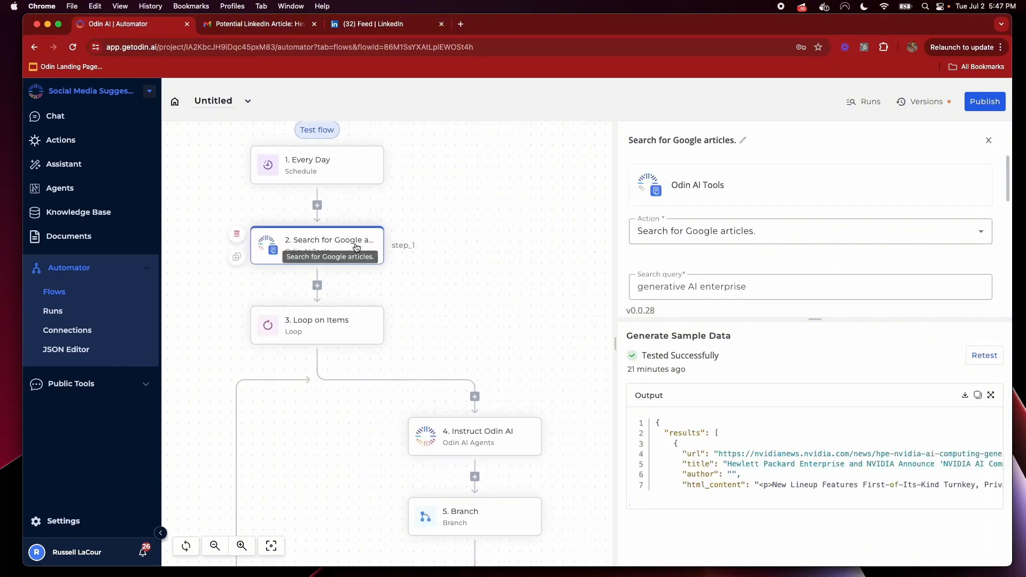
pyautogui.scroll(-5, 830, 258)
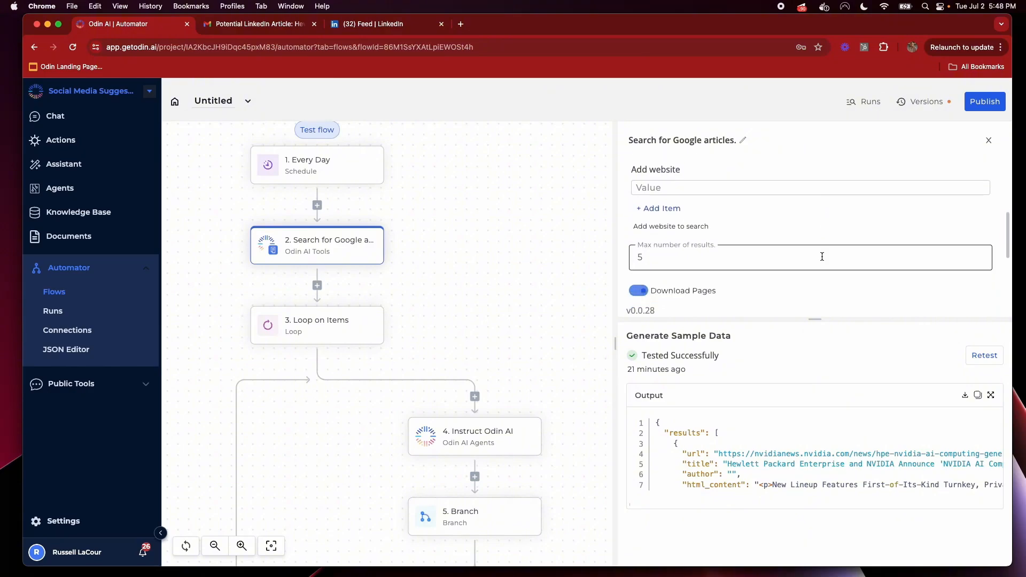
pyautogui.scroll(-1, 821, 256)
pyautogui.doubleClick(643, 244)
pyautogui.write('10')
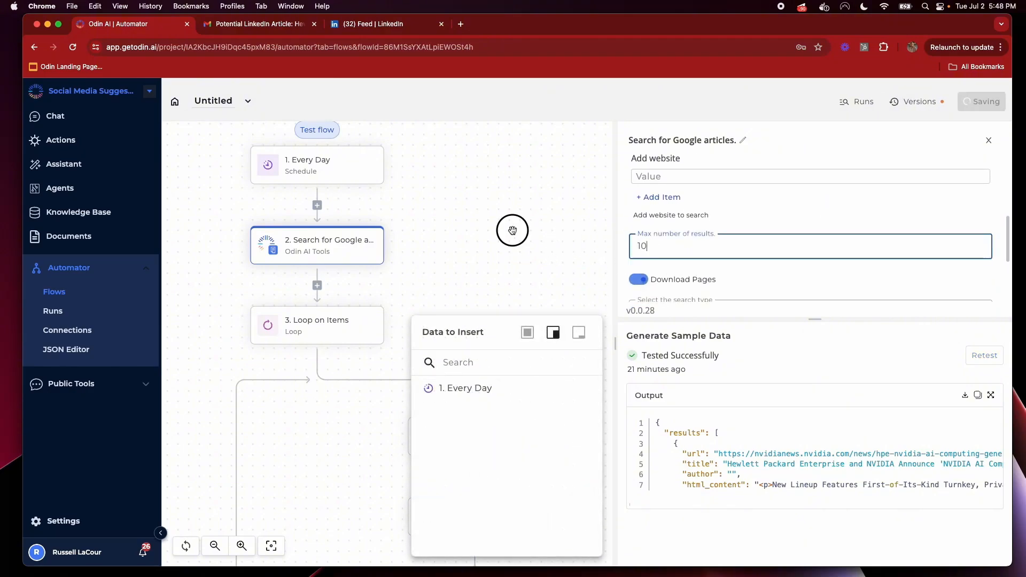
pyautogui.click(512, 231)
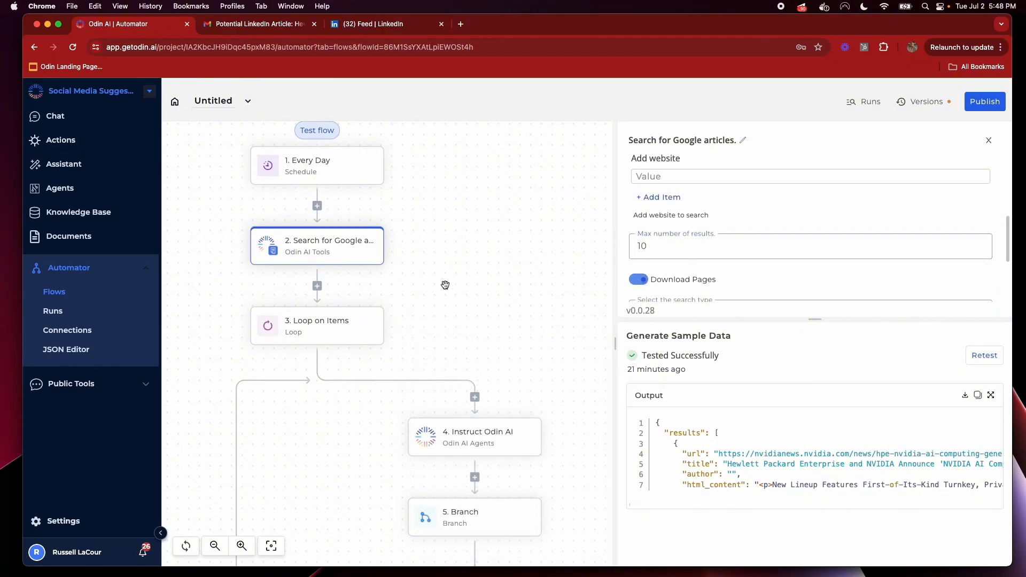
# Inspect the 'generative AI enterprise' search query, leaving it unchanged
pyautogui.scroll(5, 679, 228)
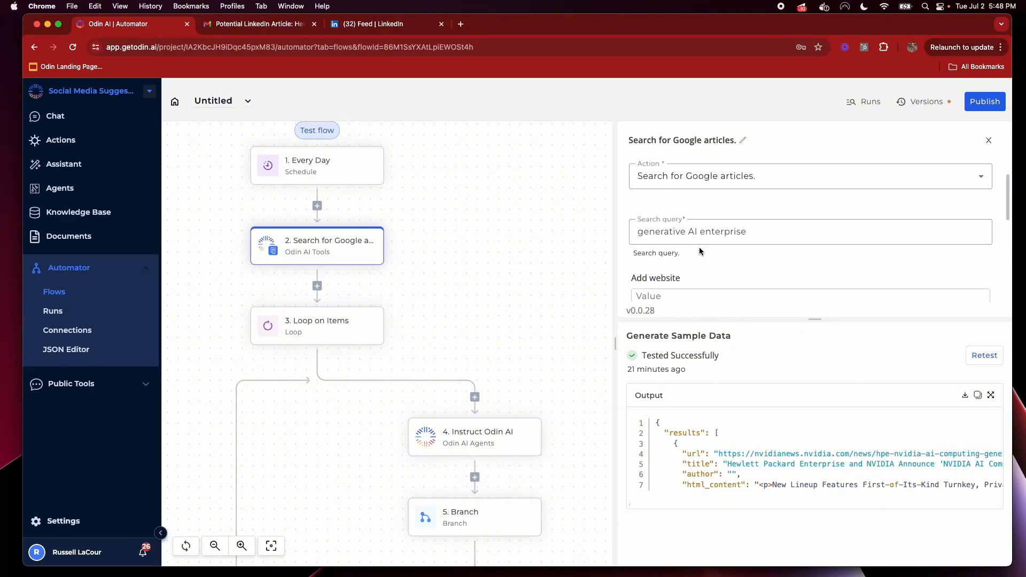
pyautogui.moveTo(749, 234); pyautogui.dragTo(640, 231)
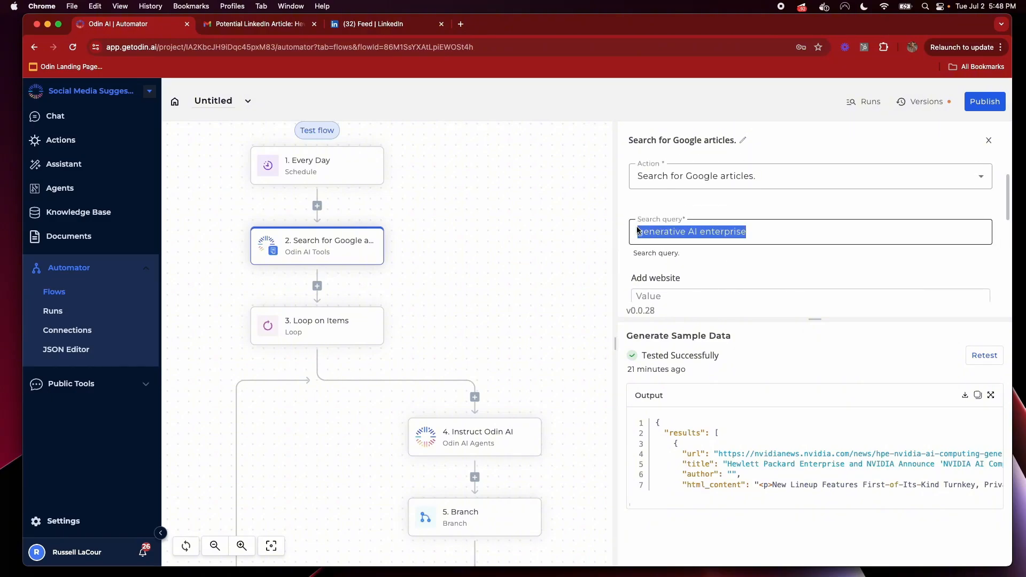
pyautogui.click(521, 283)
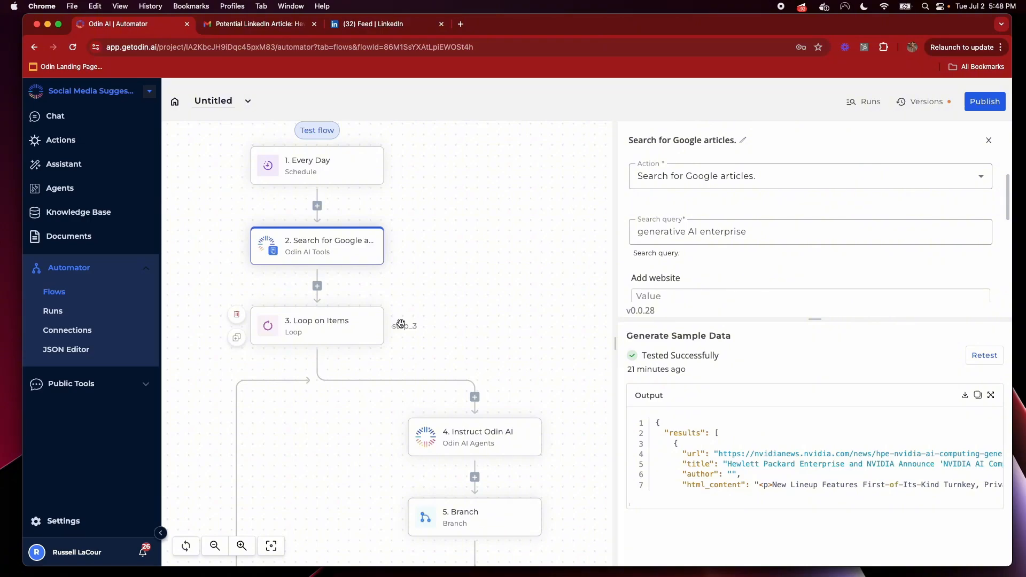
pyautogui.click(632, 234)
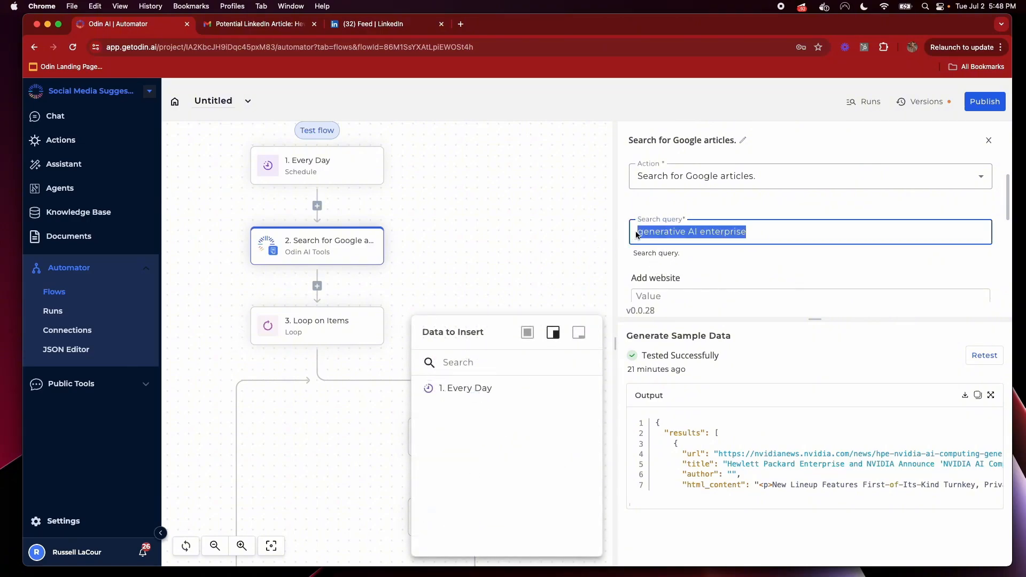
pyautogui.click(774, 258)
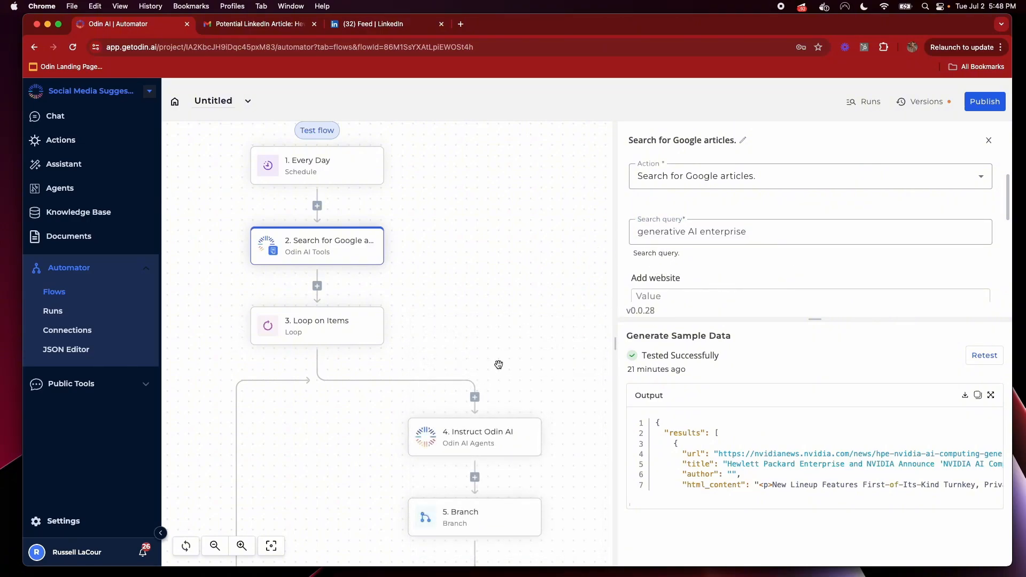
# Look over the later flow steps and publish the updated flow
pyautogui.click(330, 337)
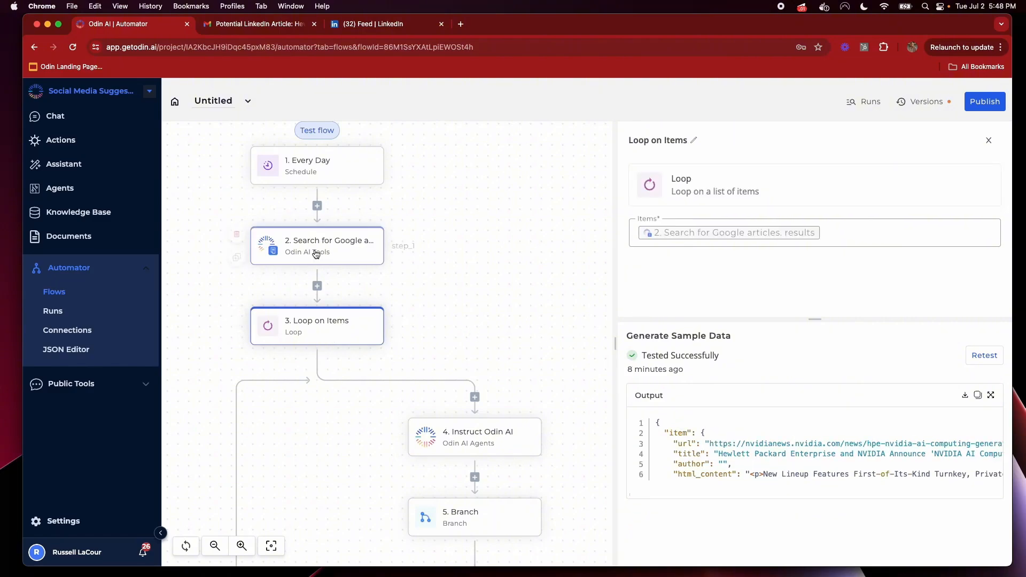
pyautogui.click(321, 249)
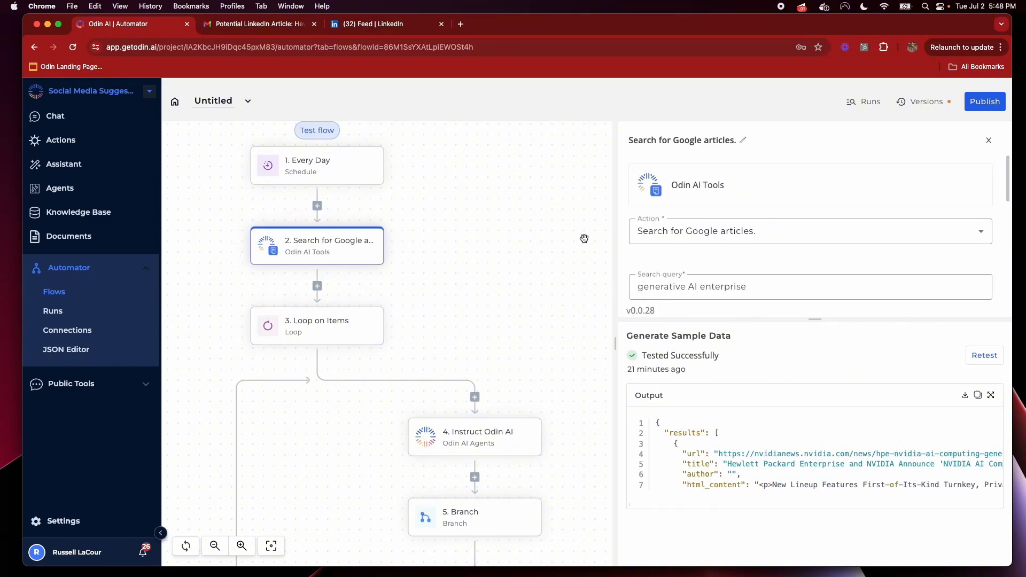
pyautogui.scroll(-2, 740, 297)
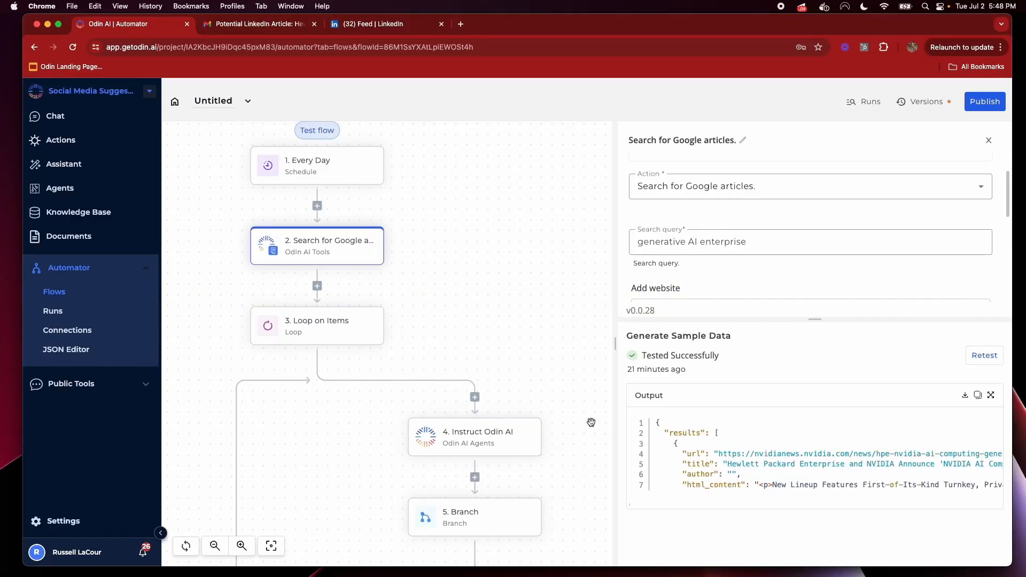
pyautogui.moveTo(443, 342); pyautogui.dragTo(471, 168)
pyautogui.moveTo(370, 394); pyautogui.dragTo(313, 300)
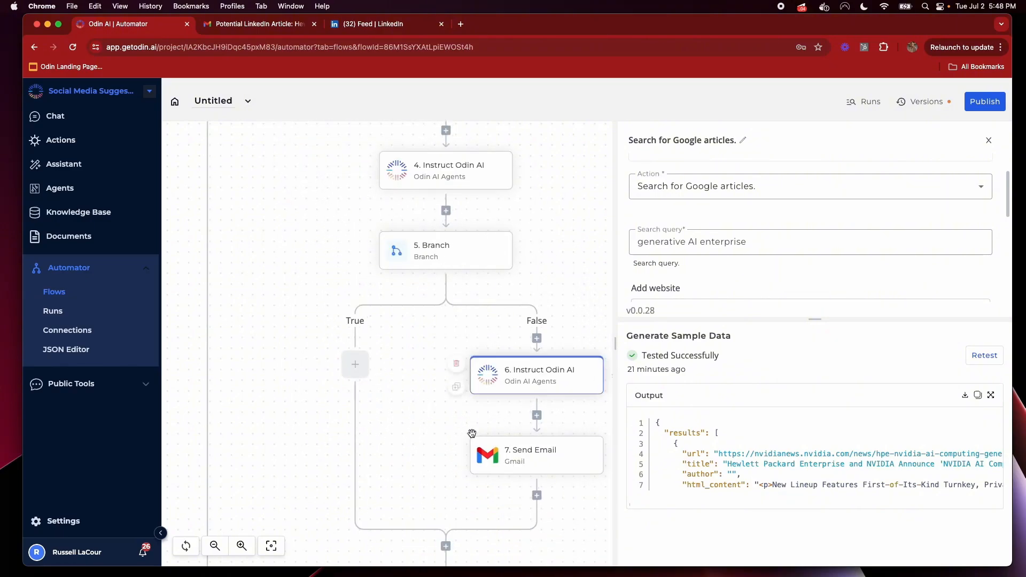
pyautogui.moveTo(264, 483); pyautogui.dragTo(301, 266)
pyautogui.scroll(10, 354, 229)
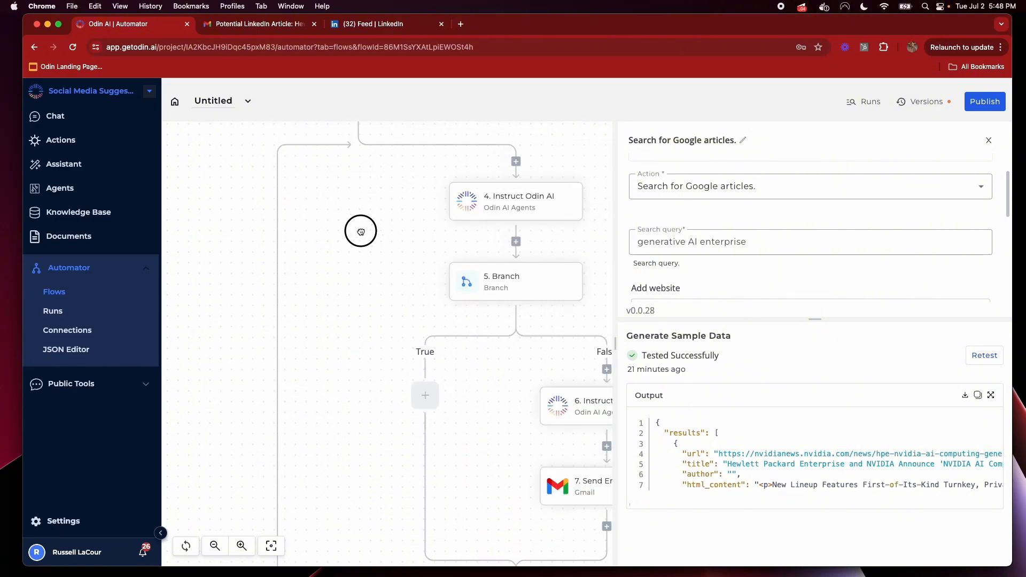
pyautogui.moveTo(734, 242); pyautogui.dragTo(627, 243)
pyautogui.click(532, 266)
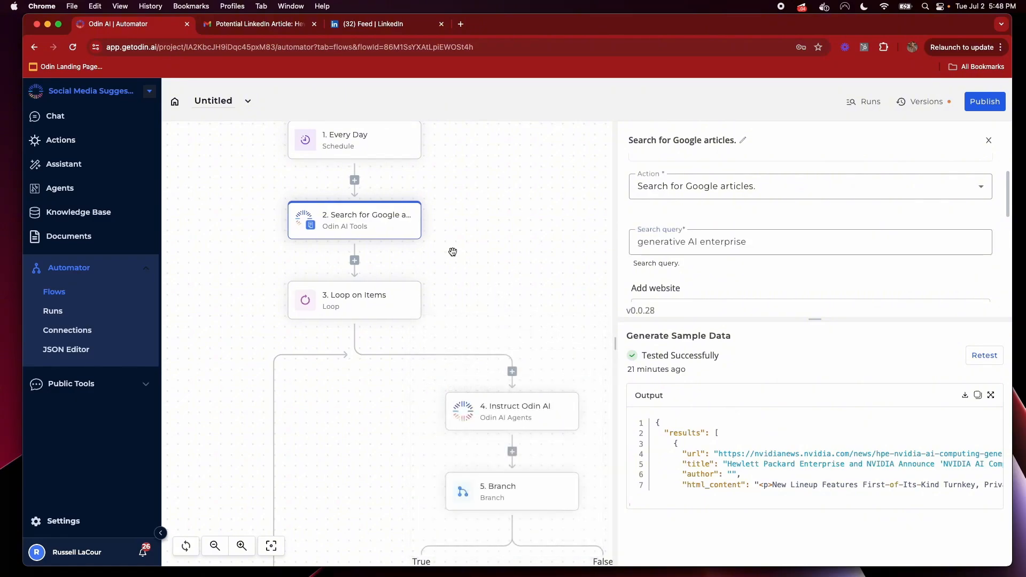
pyautogui.click(977, 103)
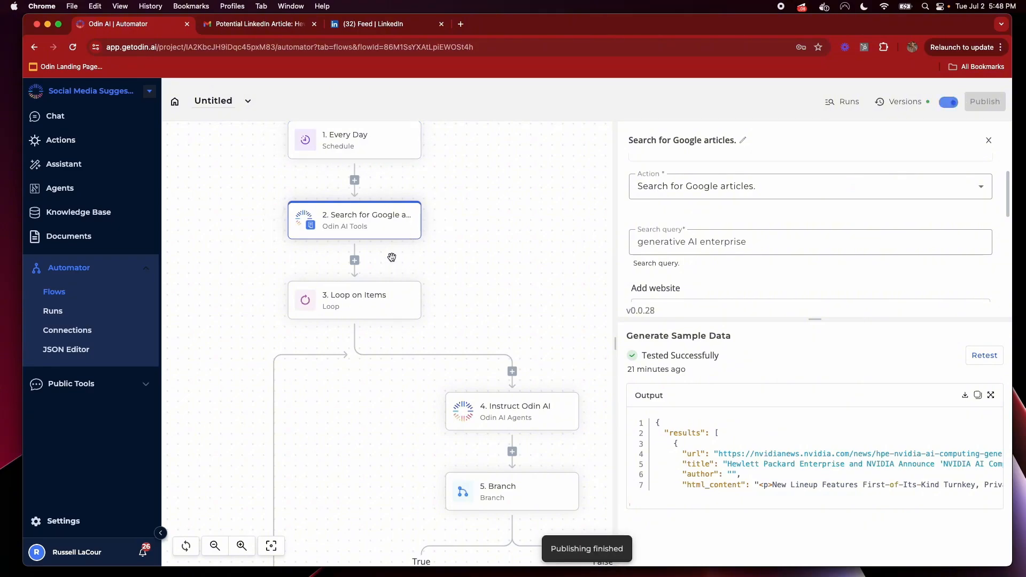
# Scroll down to node 7 Send Email and open its settings to review subject and body
pyautogui.scroll(-1, 785, 230)
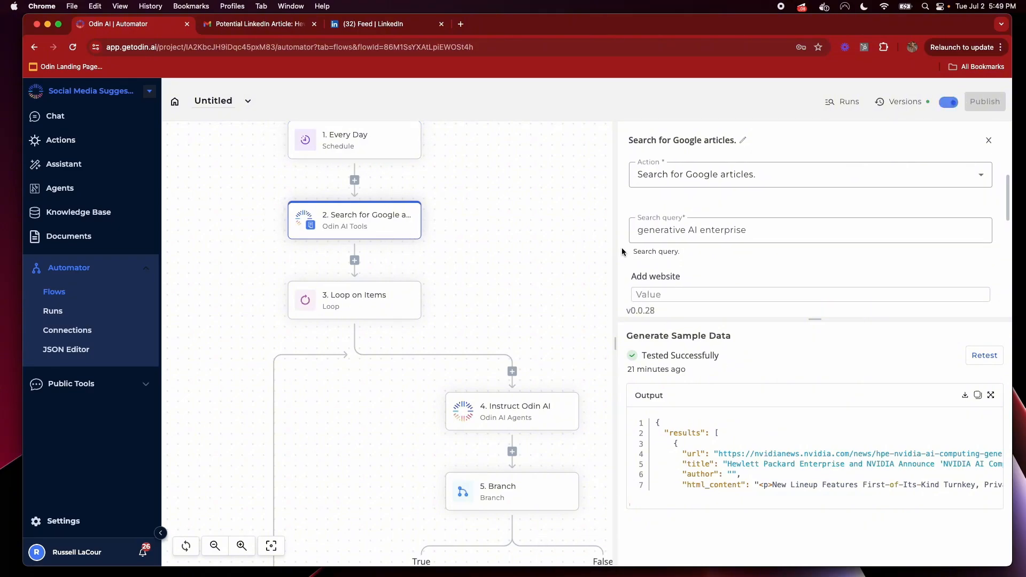
pyautogui.scroll(-6, 770, 246)
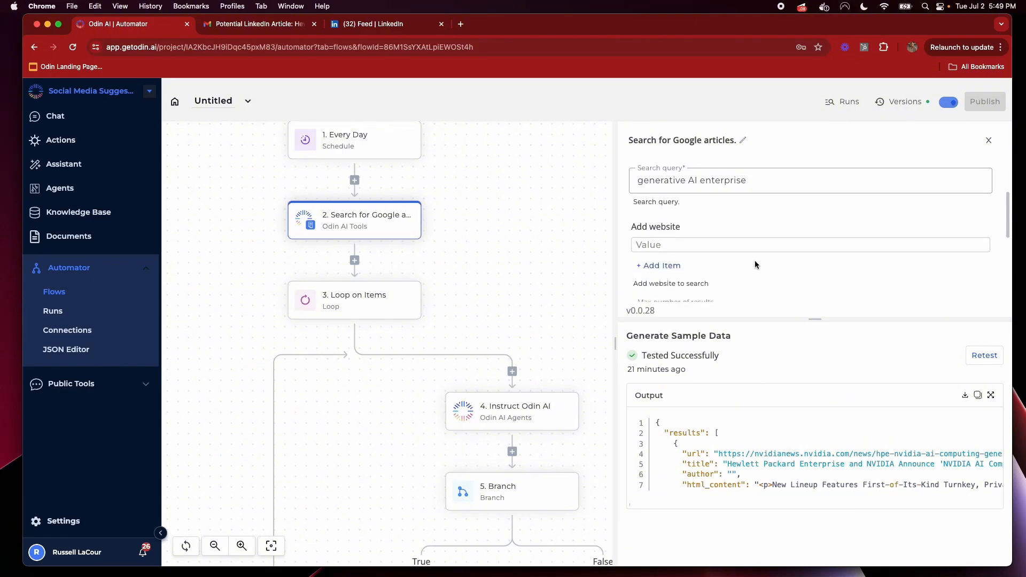
pyautogui.scroll(-8, 552, 439)
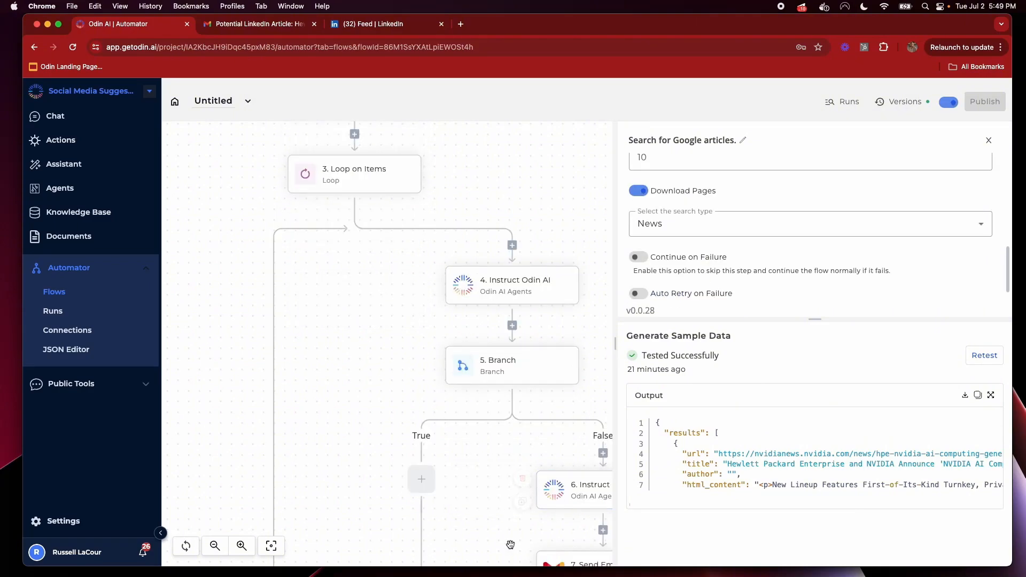
pyautogui.click(520, 494)
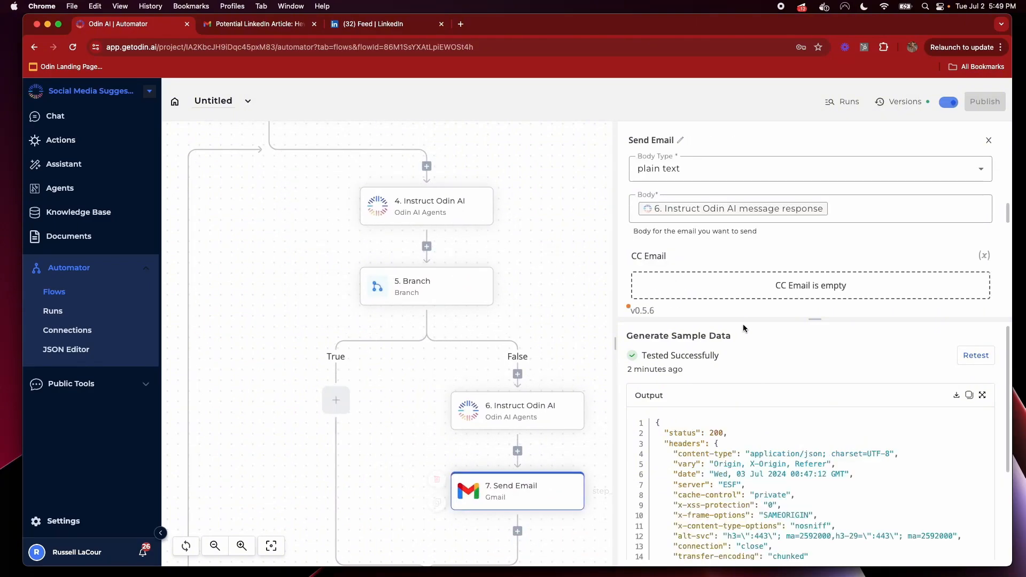
# Add a new line labelled 'Source:' below the message response in the email body
pyautogui.scroll(2, 727, 299)
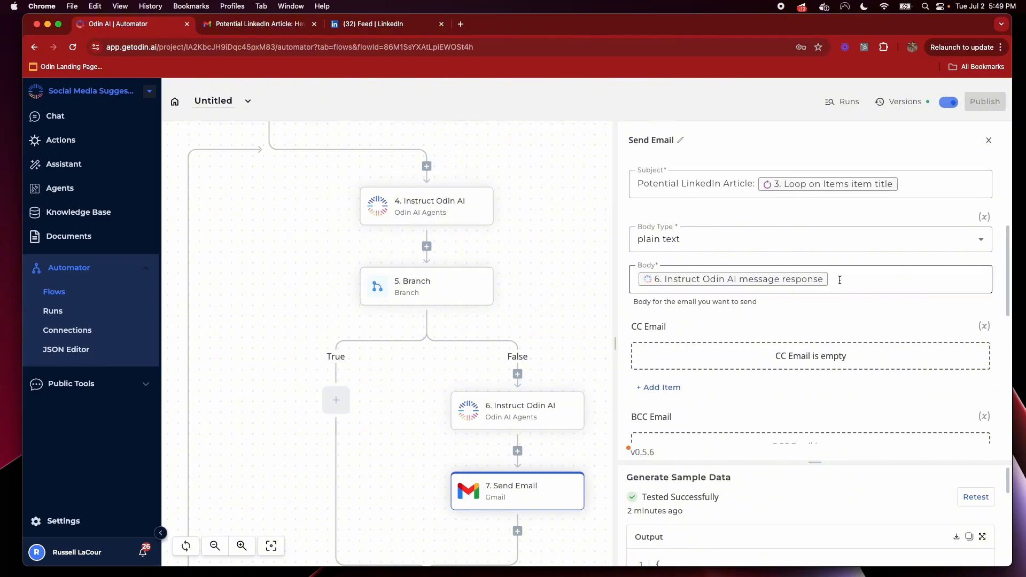
pyautogui.click(839, 279)
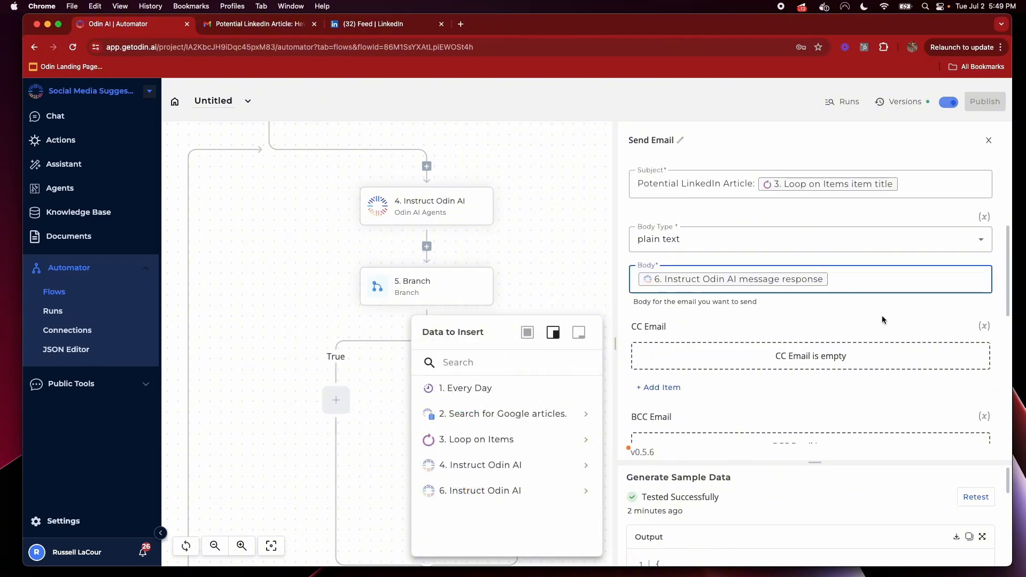
pyautogui.press('Return')
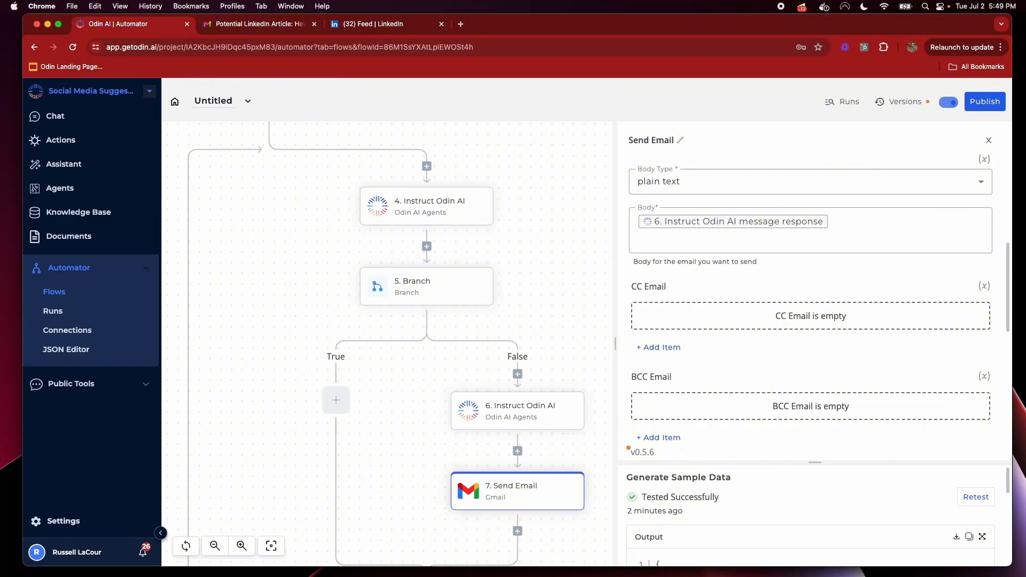
pyautogui.click(712, 239)
pyautogui.press('Return')
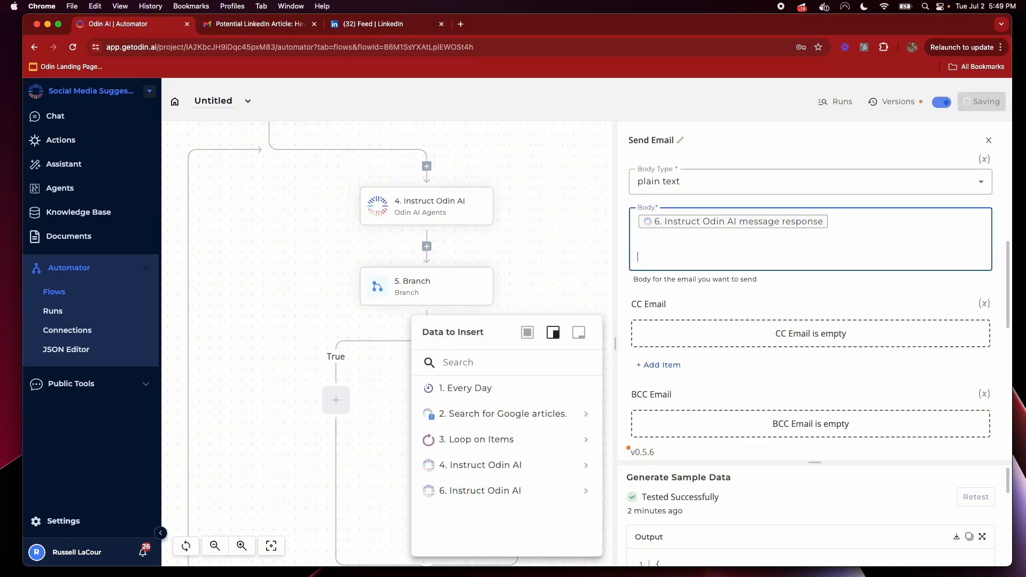
pyautogui.press('Return')
pyautogui.write('Link')
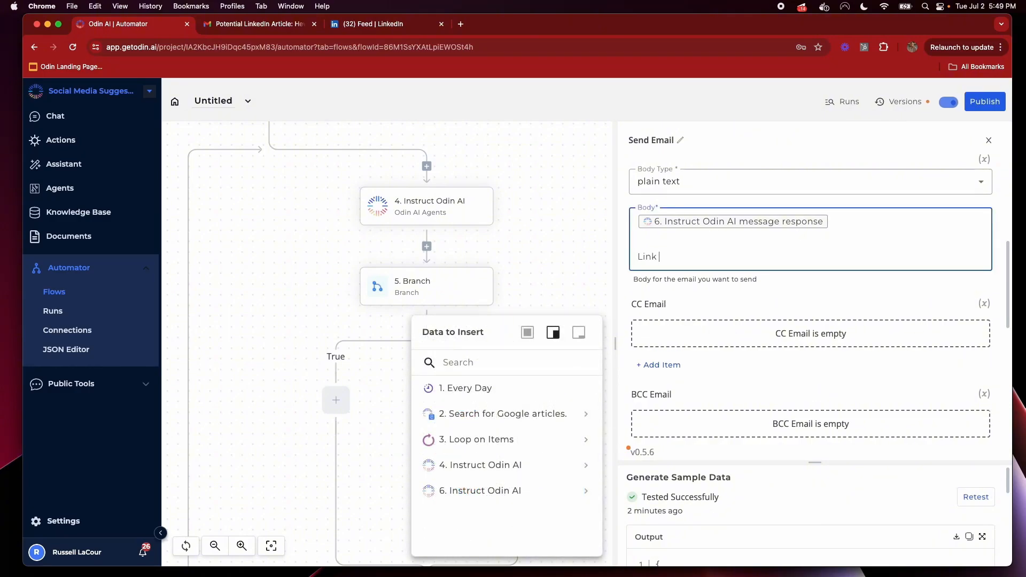
pyautogui.hotkey('alt', 'shift', 'Left')
pyautogui.write('Source')
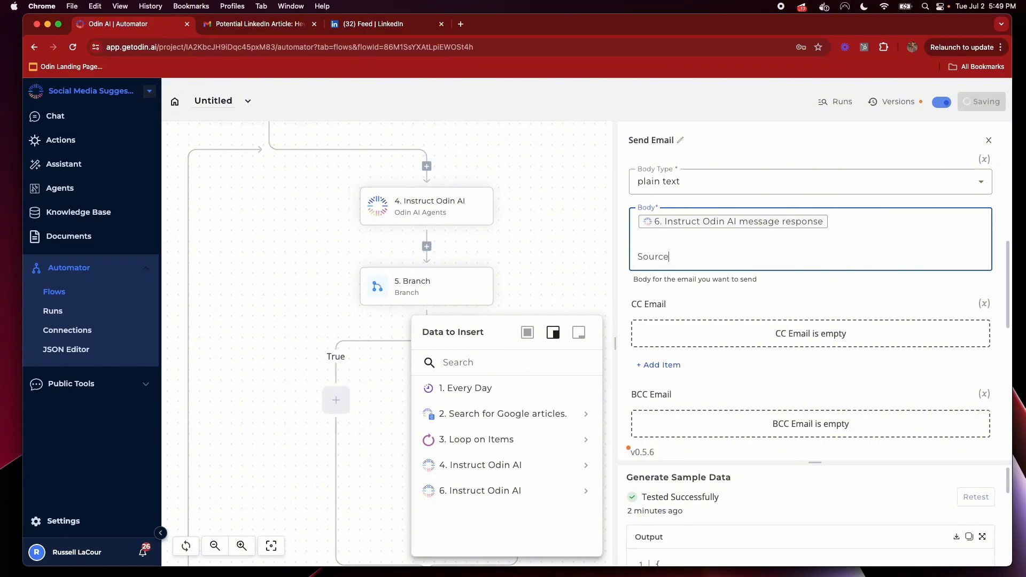
pyautogui.write(':')
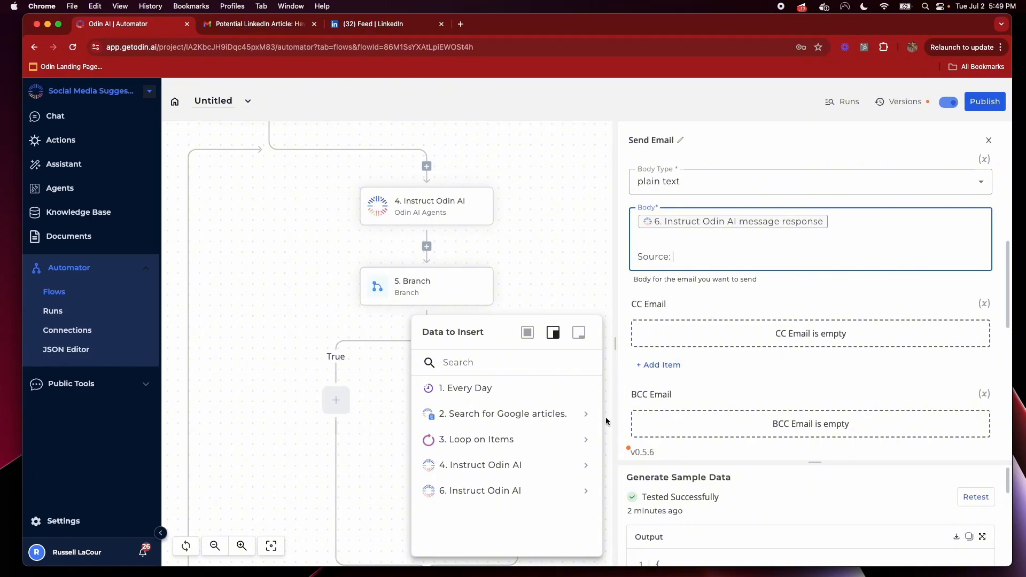
# Insert the Loop on Items item url after 'Source:' and leave the body editor
pyautogui.click(586, 439)
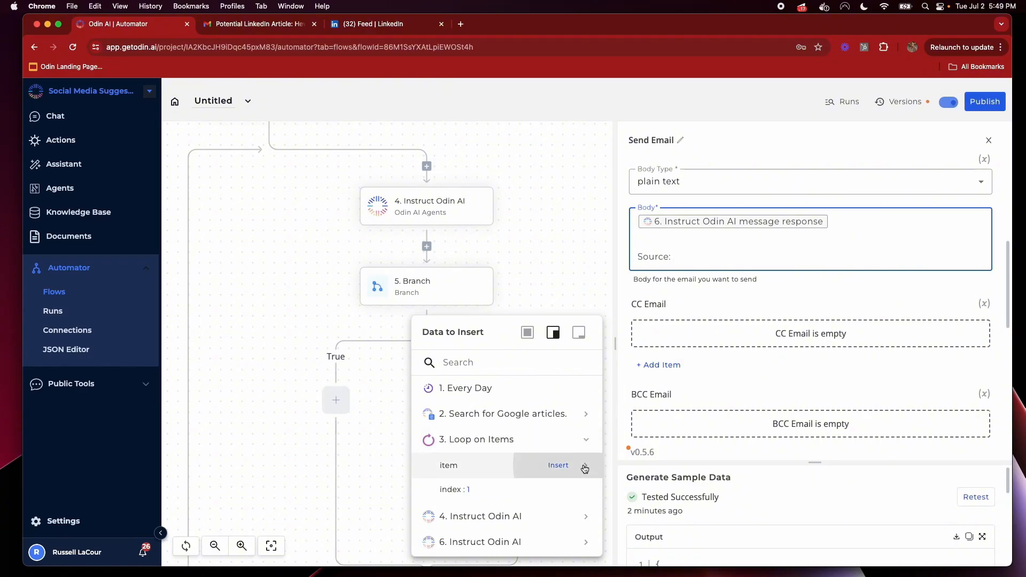
pyautogui.click(585, 466)
pyautogui.click(579, 489)
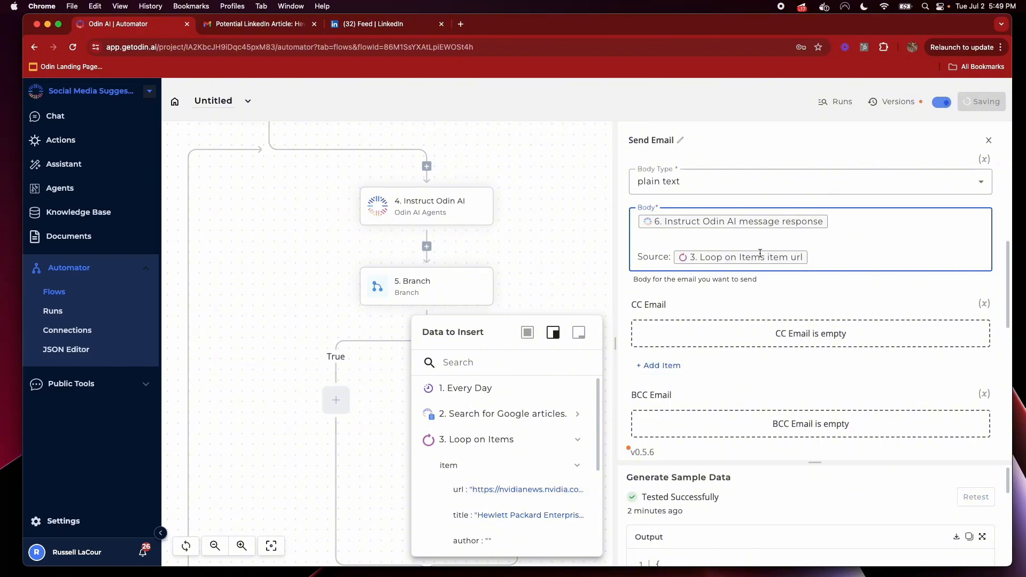
pyautogui.moveTo(719, 224); pyautogui.dragTo(623, 222)
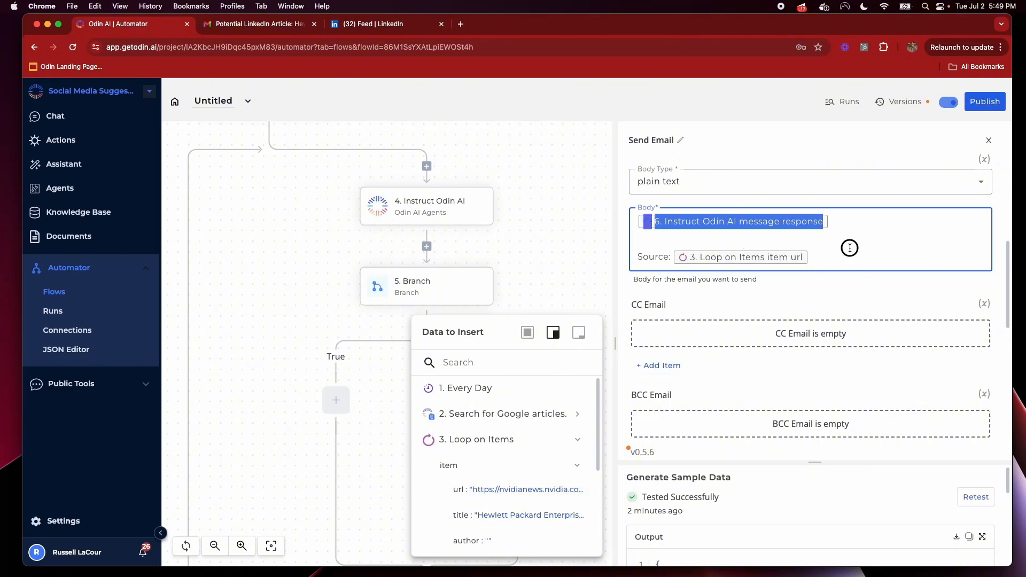
pyautogui.moveTo(850, 248); pyautogui.dragTo(839, 263)
pyautogui.click(838, 264)
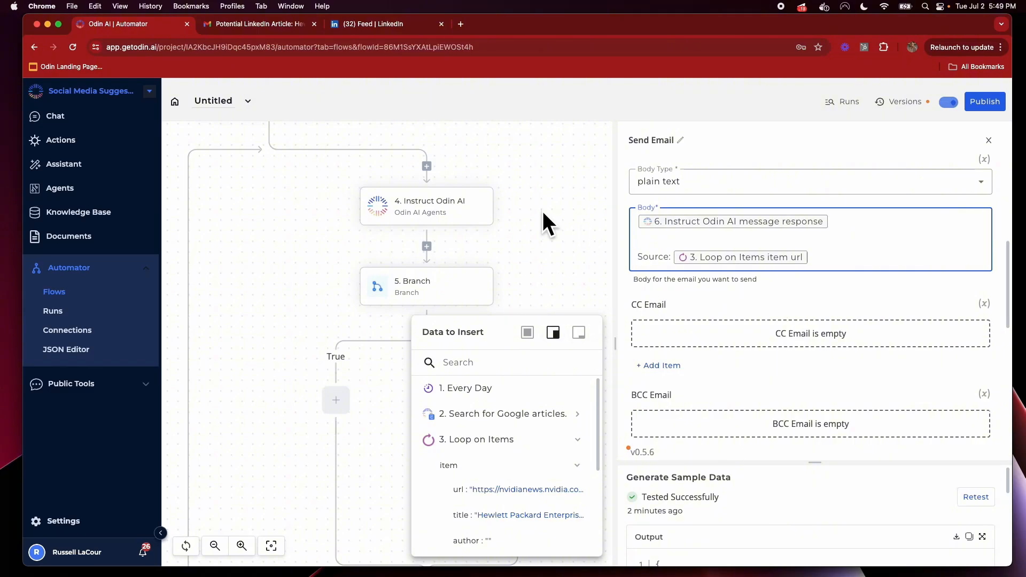
pyautogui.click(545, 193)
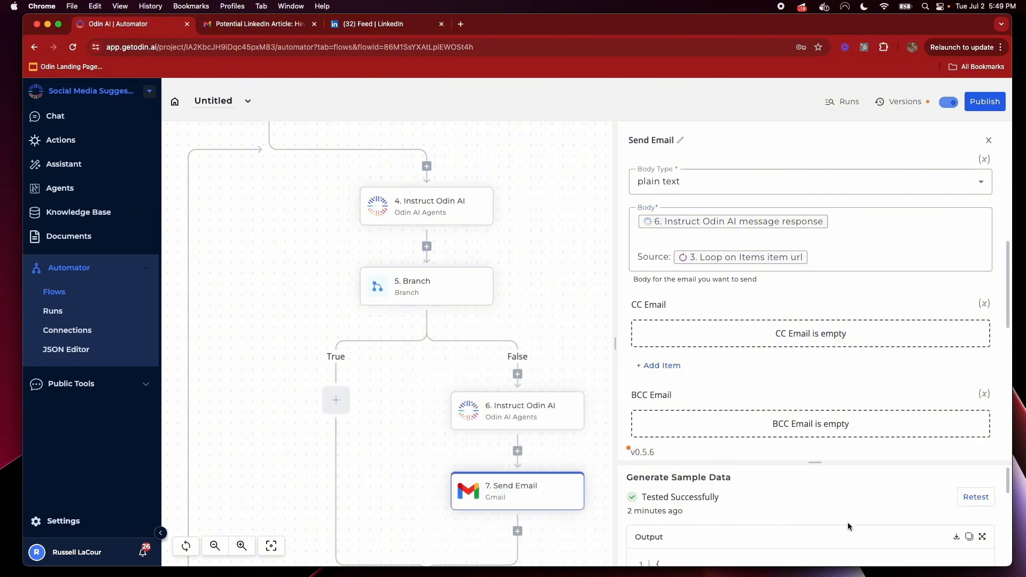
# Publish the flow renamed 'Daily LinkedIn', then return to the flows list
pyautogui.click(985, 102)
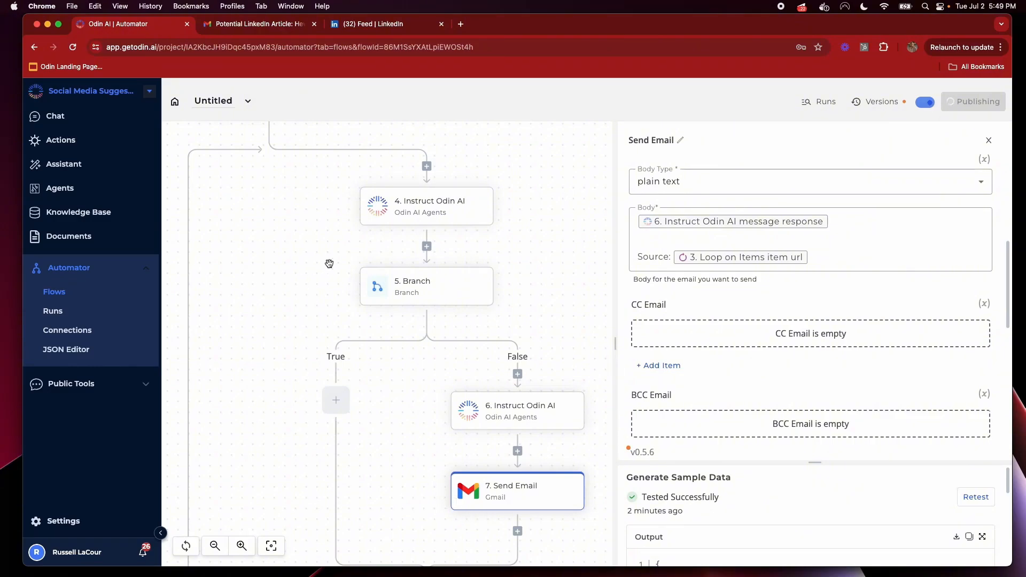
pyautogui.doubleClick(223, 103)
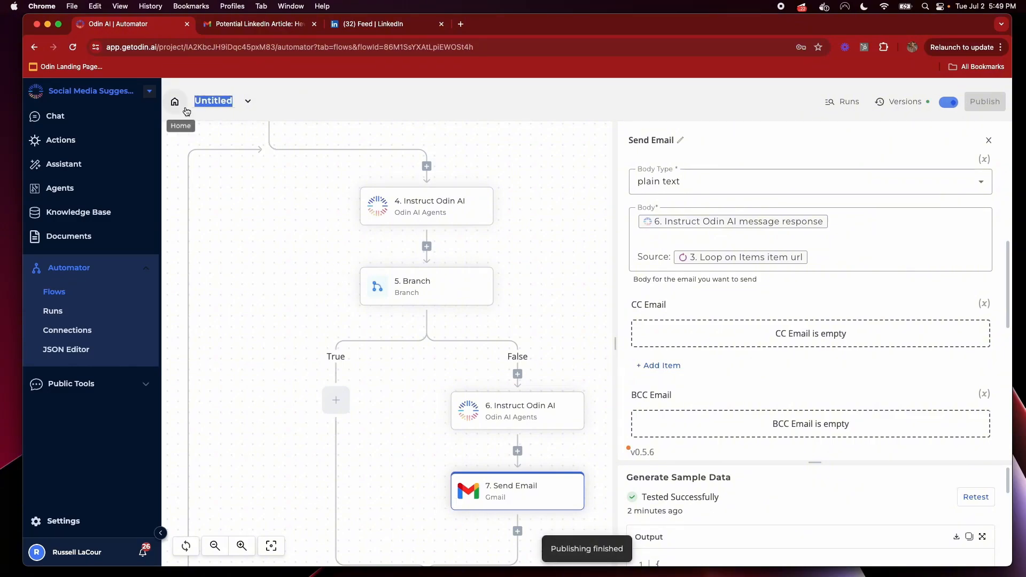
pyautogui.write('DA')
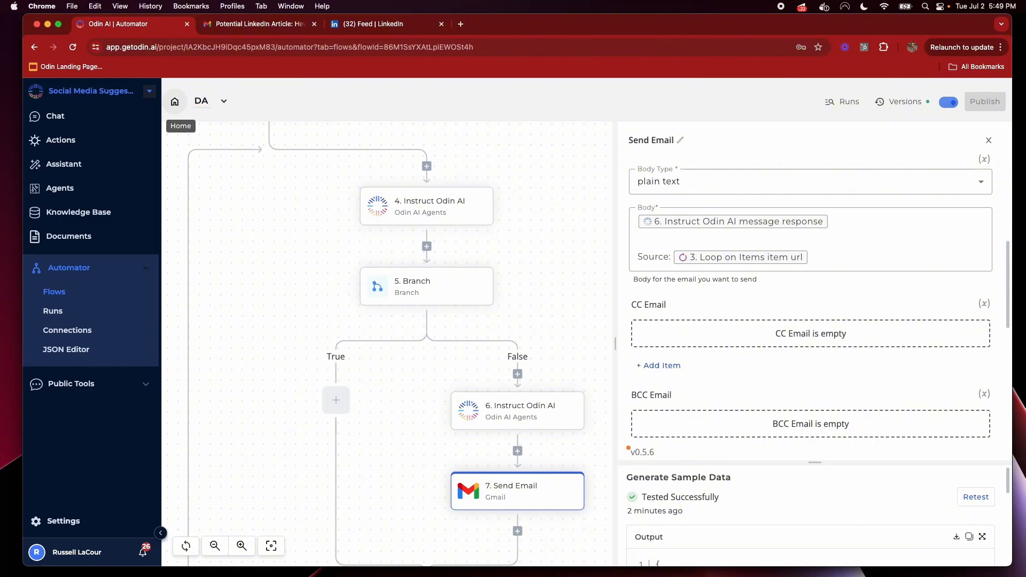
pyautogui.write('ily LinkedIn')
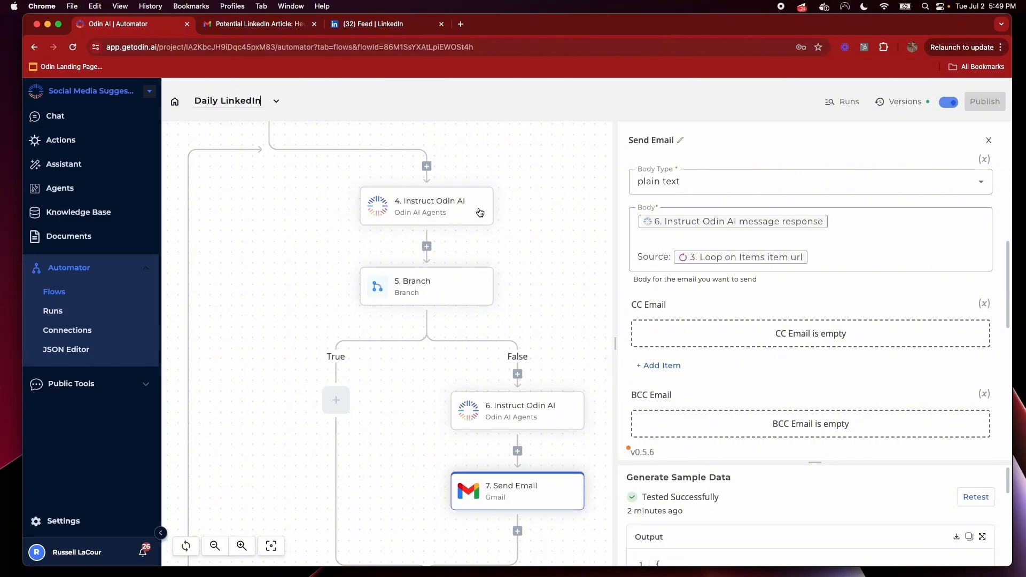
pyautogui.click(564, 171)
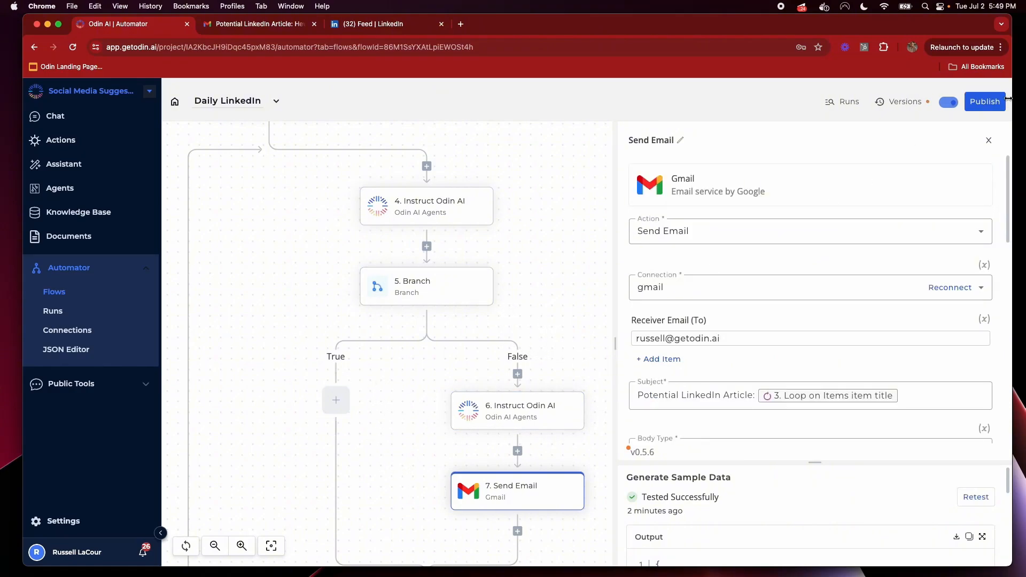
pyautogui.click(983, 104)
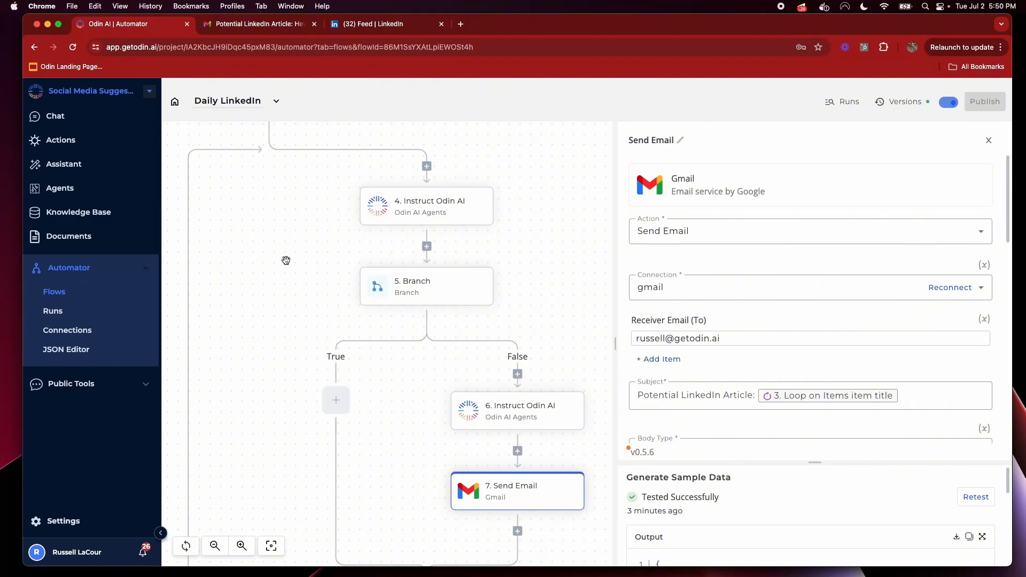
pyautogui.click(174, 101)
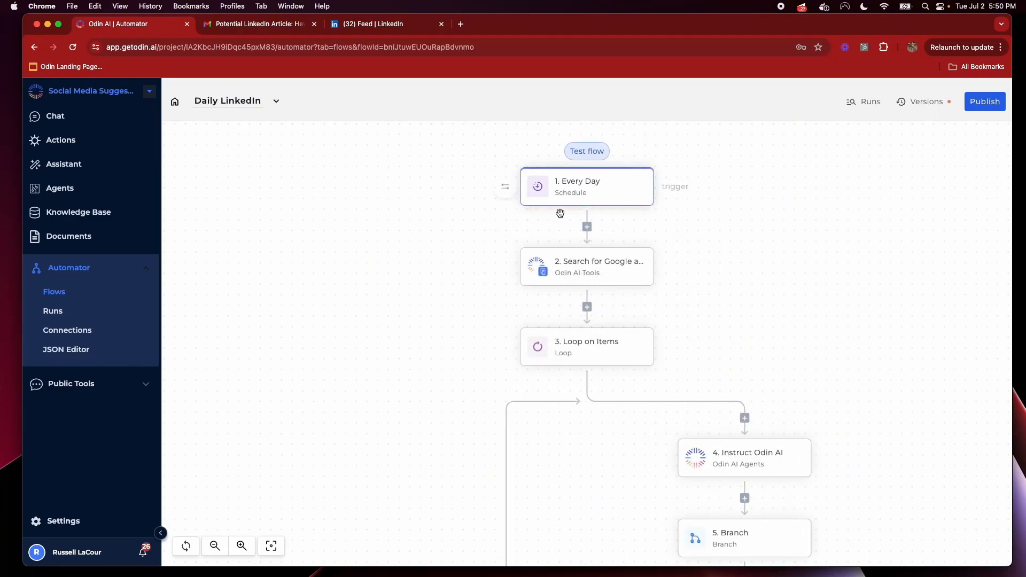
# Set the trigger to an Odin Action named 'Social Post Generator' and begin its description 'generate a'
pyautogui.click(509, 193)
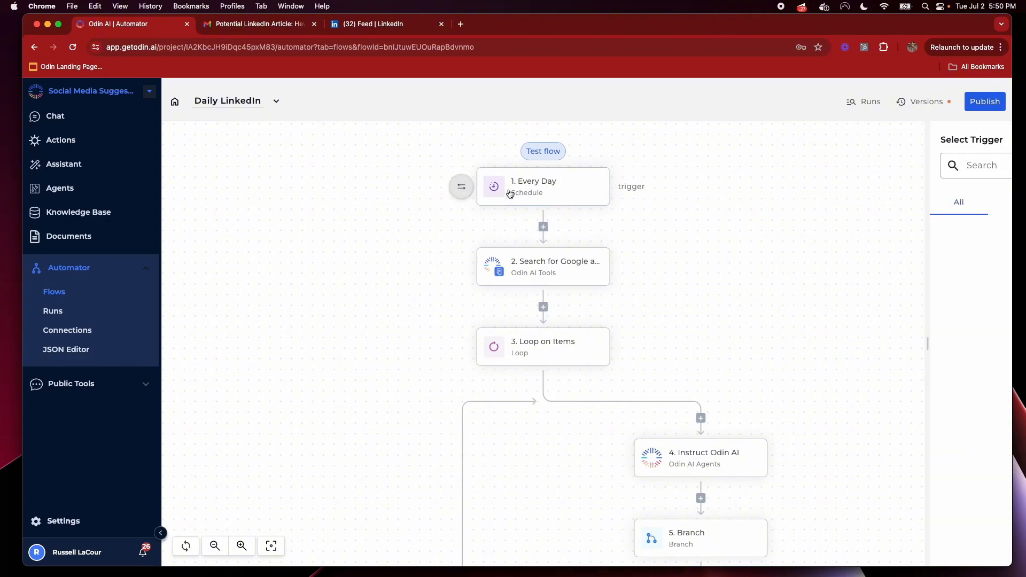
pyautogui.write('action')
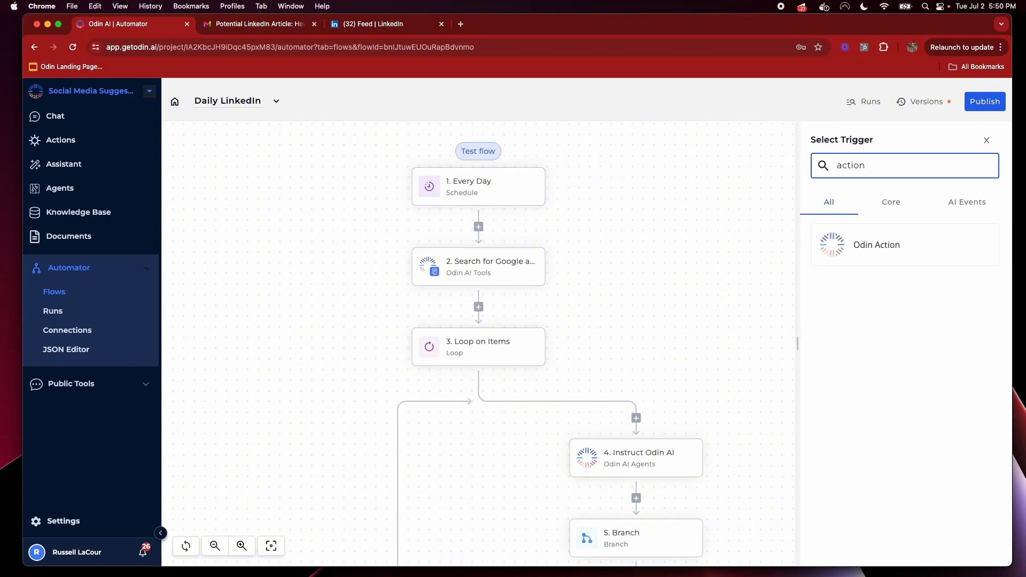
pyautogui.click(871, 249)
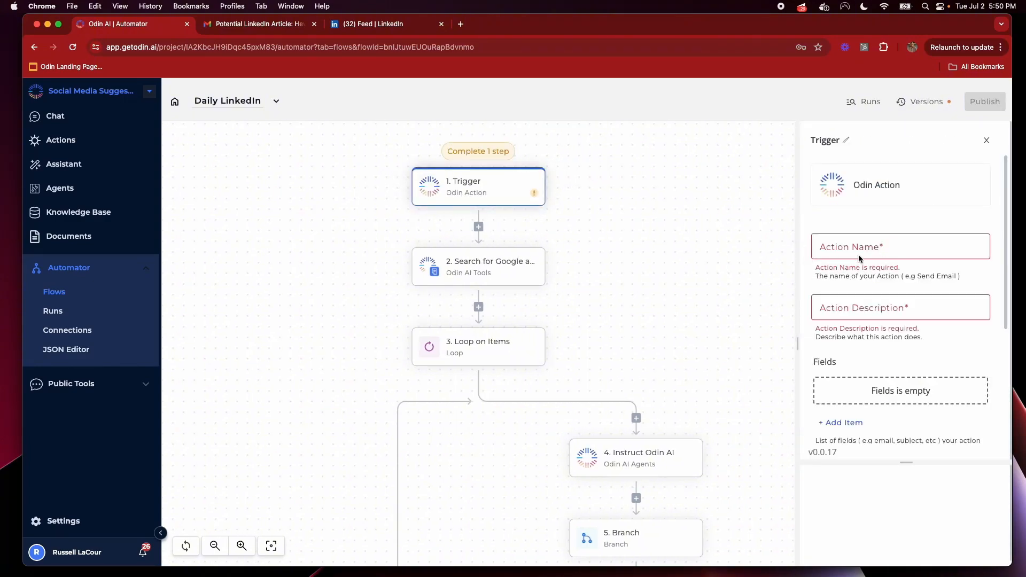
pyautogui.click(871, 241)
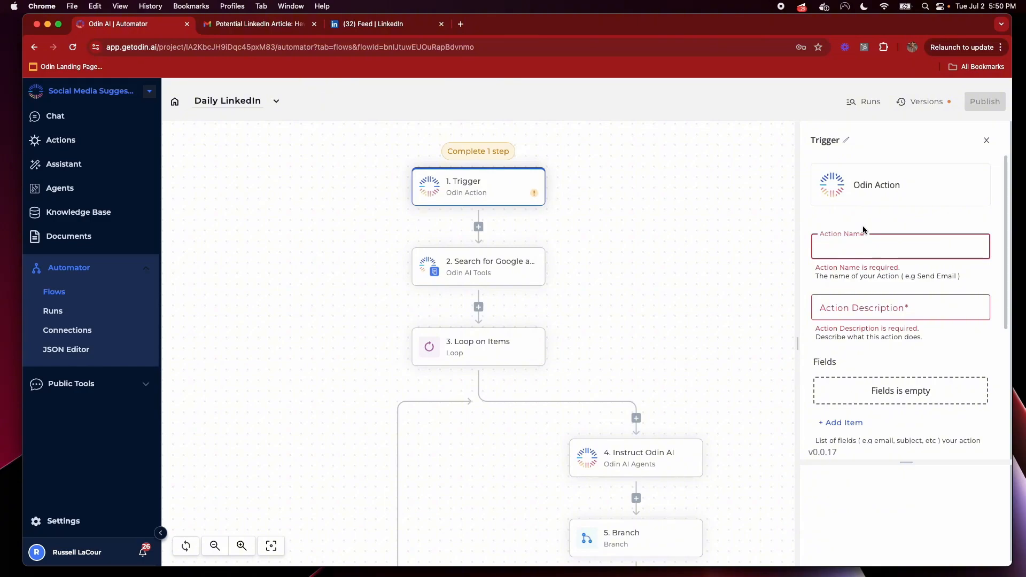
pyautogui.write('Social ')
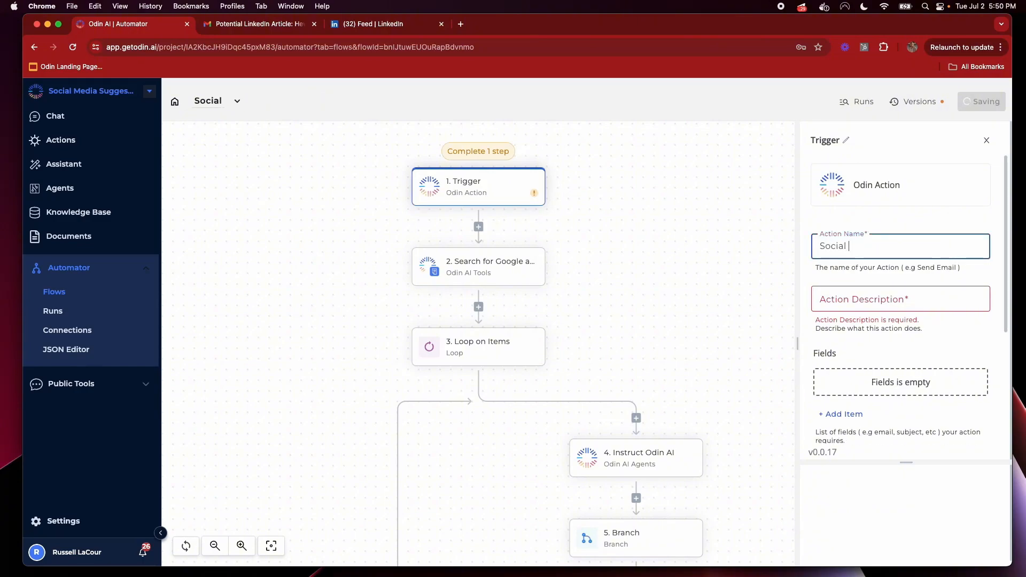
pyautogui.write('Post Genre')
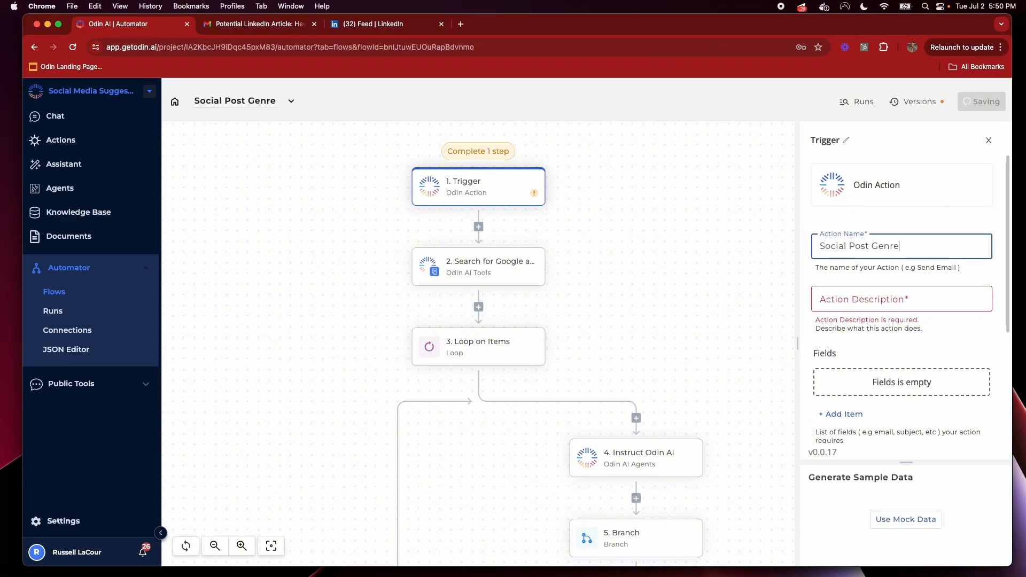
pyautogui.write('ator')
pyautogui.press('Tab')
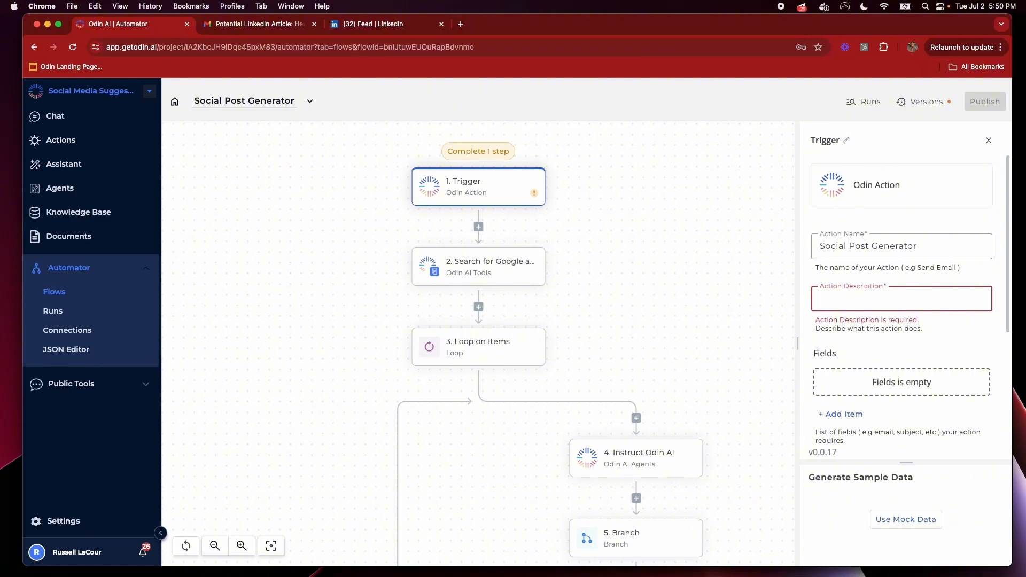
pyautogui.write('generate a social post')
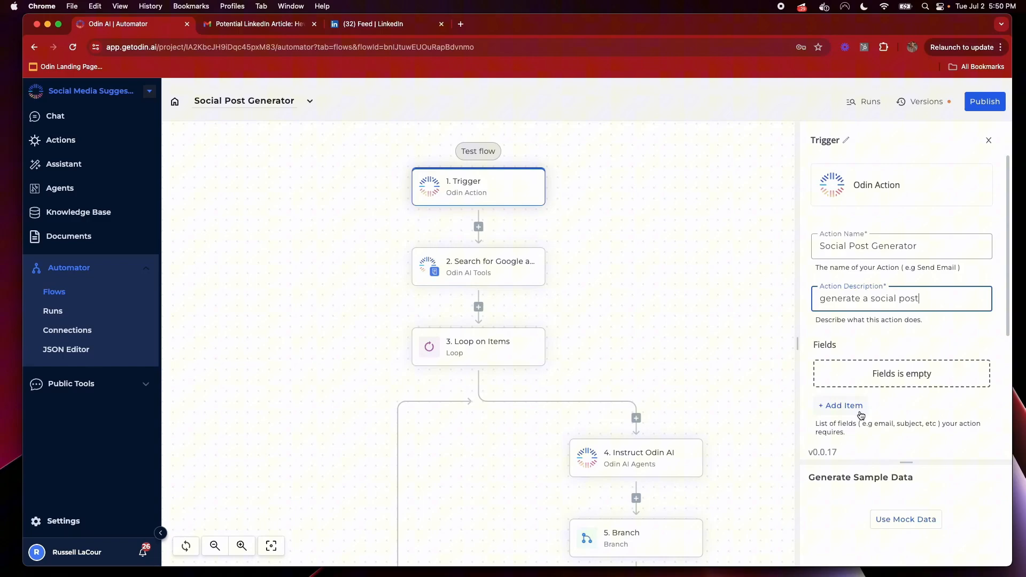
# Add a 'Topic' input field described as 'topic of the post' with Short text type
pyautogui.click(842, 405)
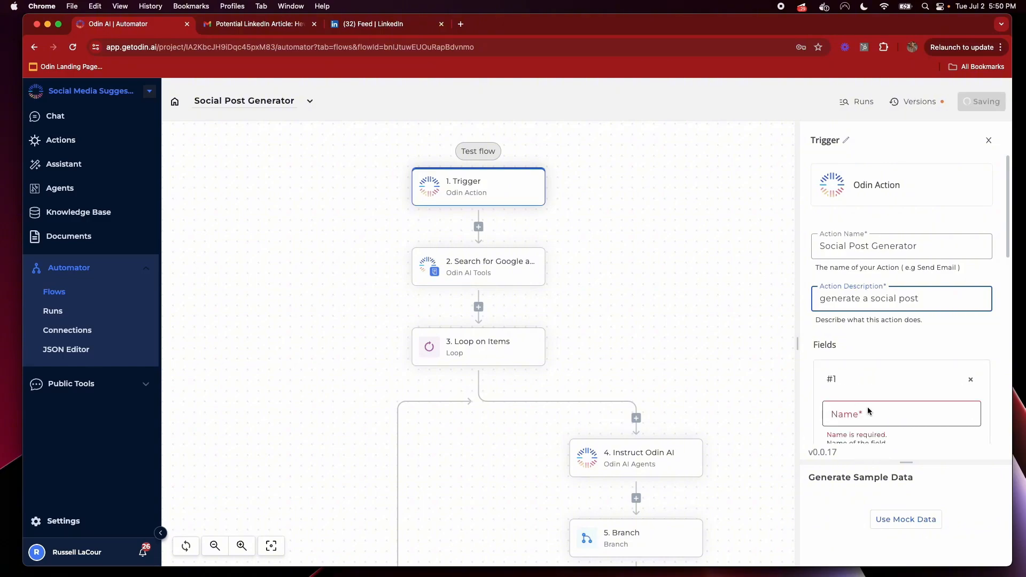
pyautogui.scroll(-3, 855, 383)
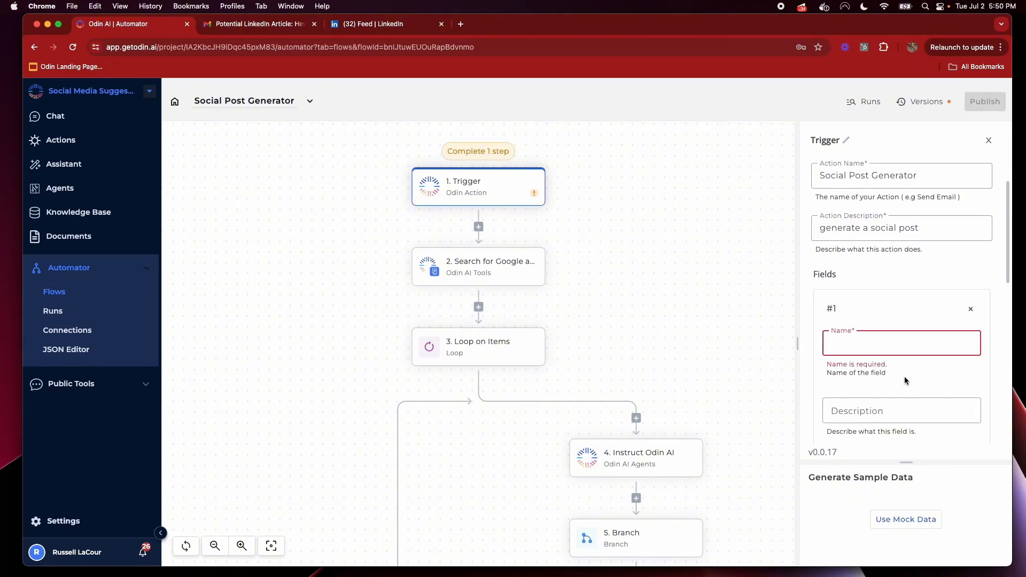
pyautogui.write('Topic')
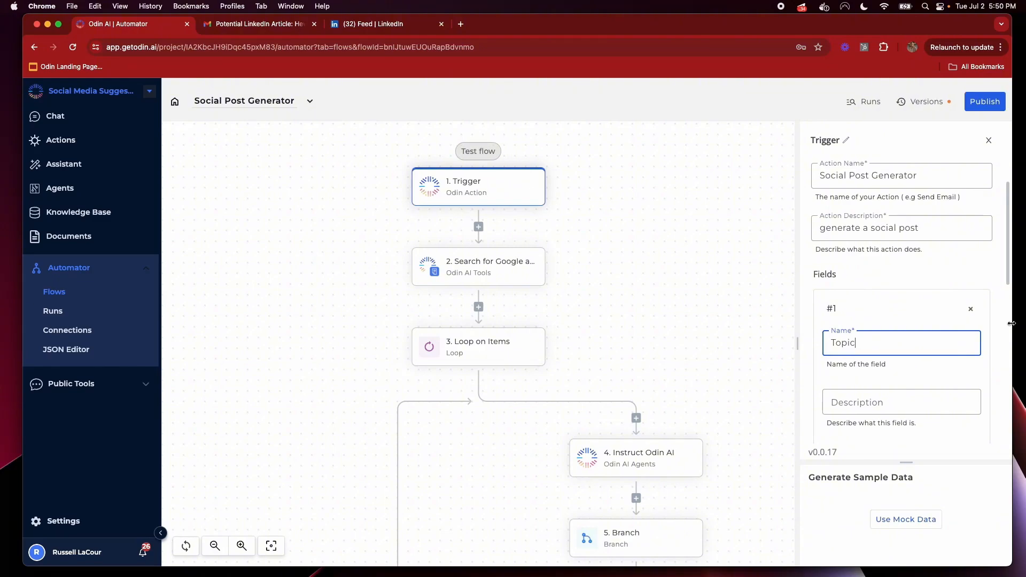
pyautogui.scroll(-5, 877, 390)
pyautogui.click(931, 250)
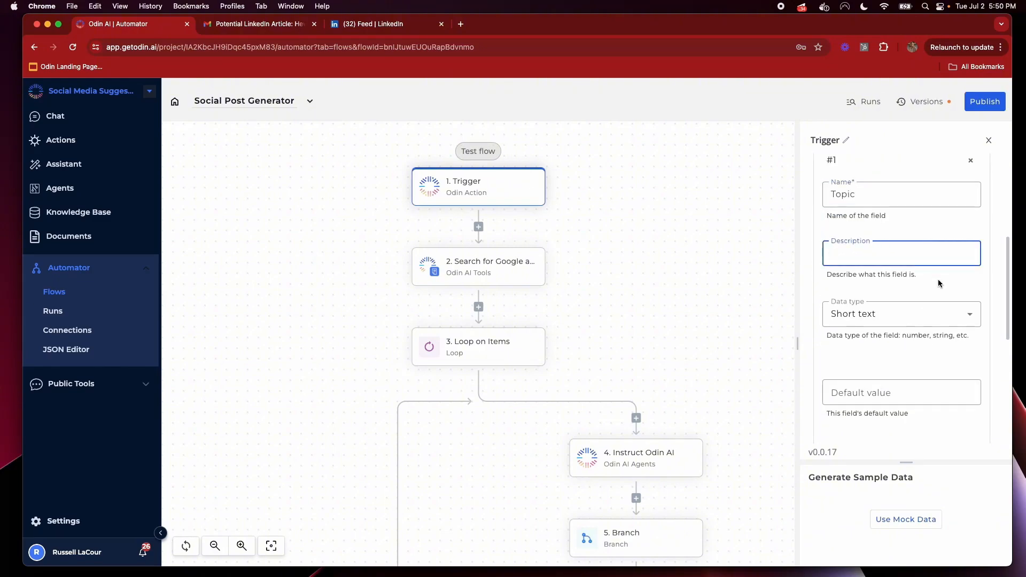
pyautogui.write('topic of the')
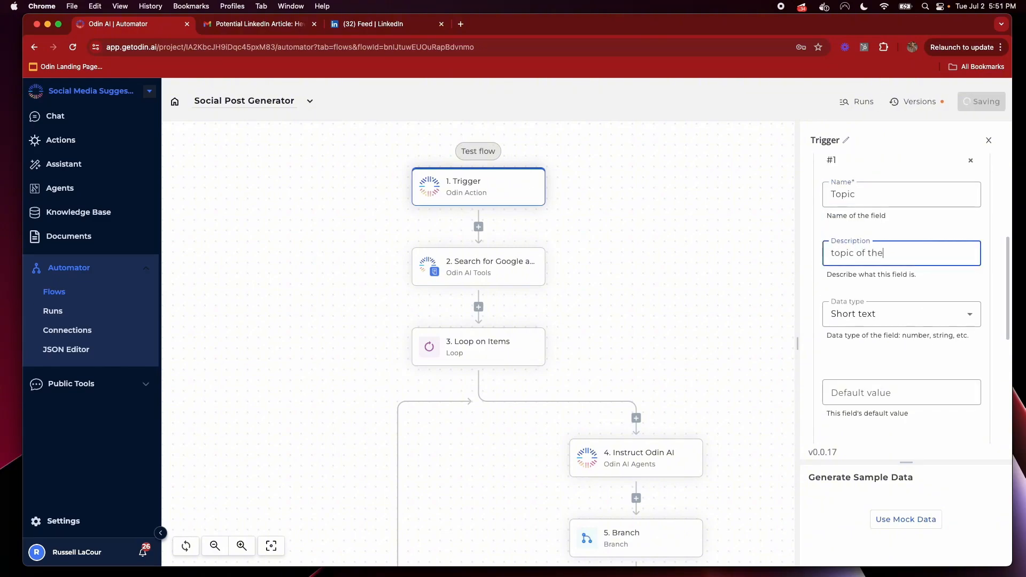
pyautogui.write(' post')
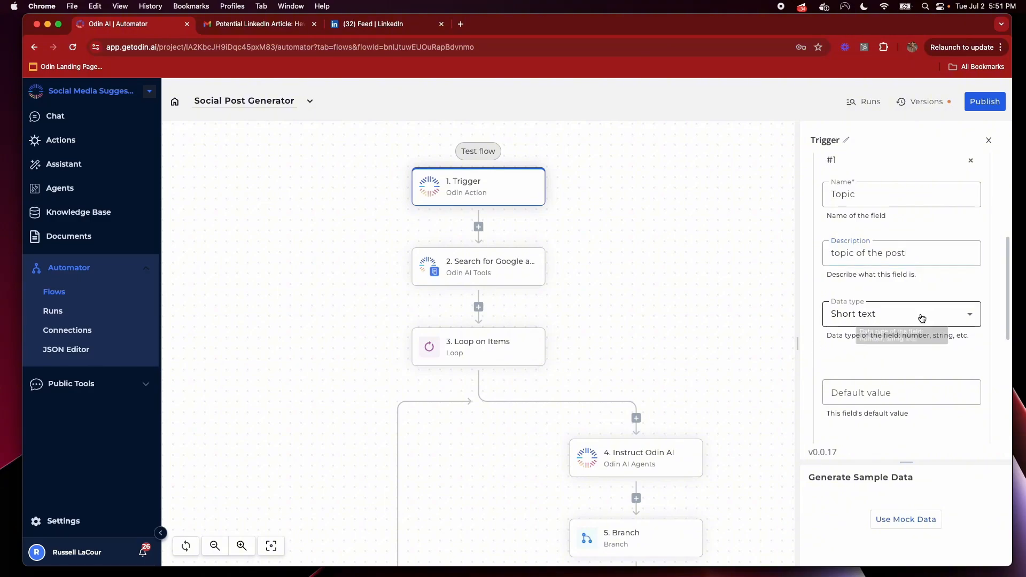
pyautogui.click(922, 318)
pyautogui.click(930, 292)
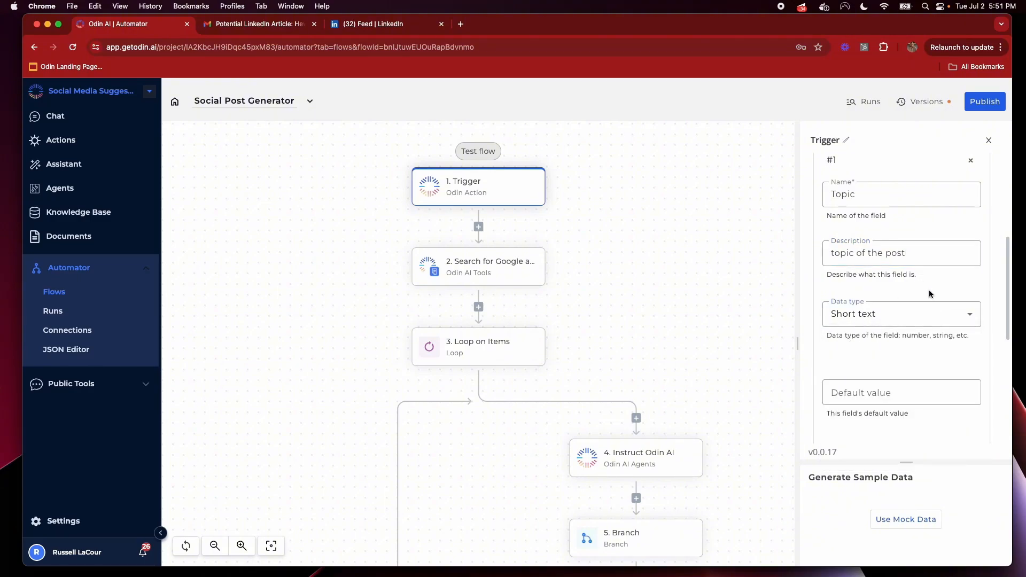
# Test the trigger with mock sample data, then open the Google articles search step
pyautogui.scroll(-2, 889, 274)
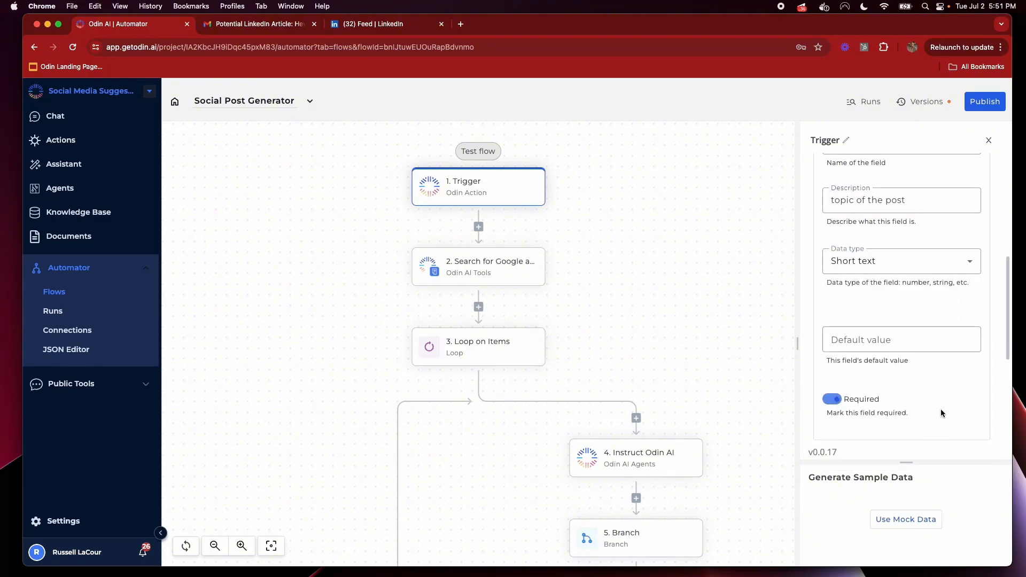
pyautogui.scroll(-2, 932, 379)
pyautogui.scroll(-5, 855, 390)
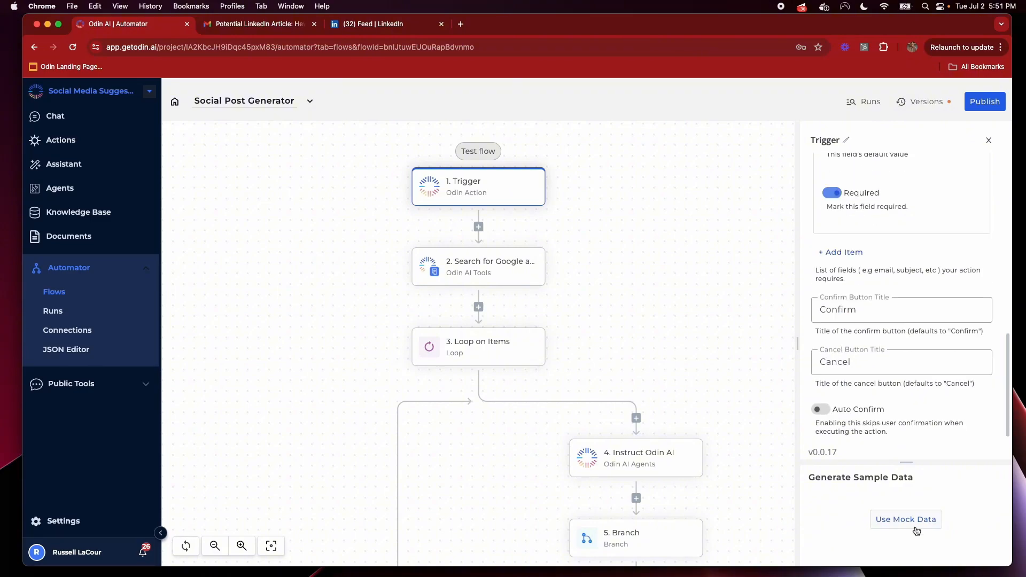
pyautogui.click(916, 527)
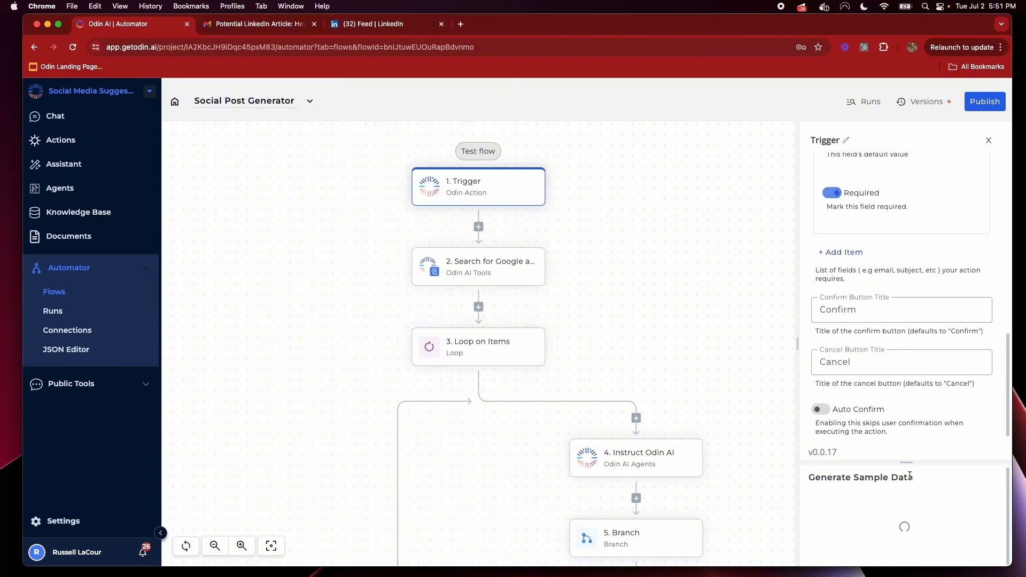
pyautogui.moveTo(906, 463); pyautogui.dragTo(906, 320)
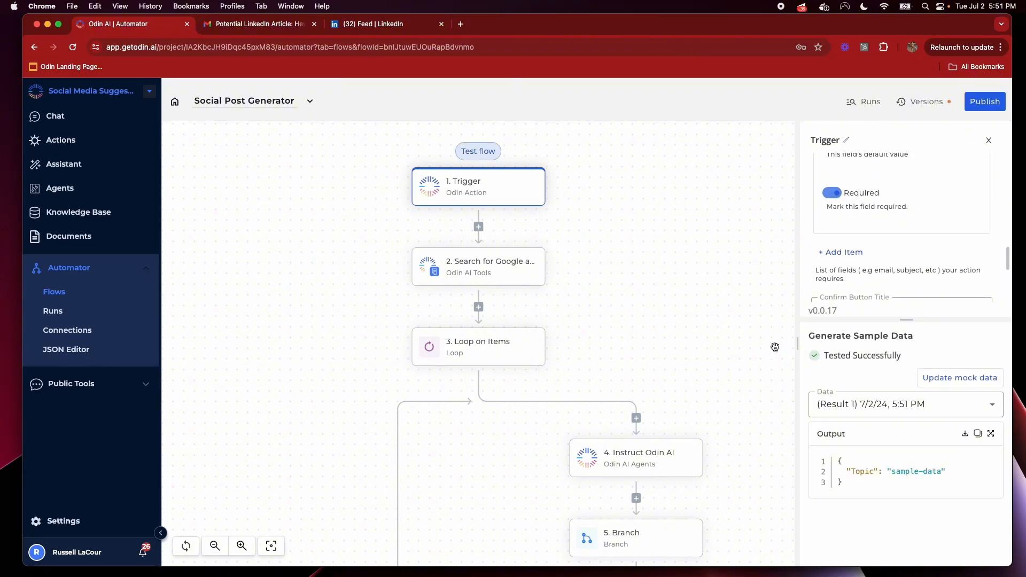
pyautogui.click(460, 282)
# Replace the fixed Google search query with '1. Trigger Topic' and publish the flow
pyautogui.click(945, 289)
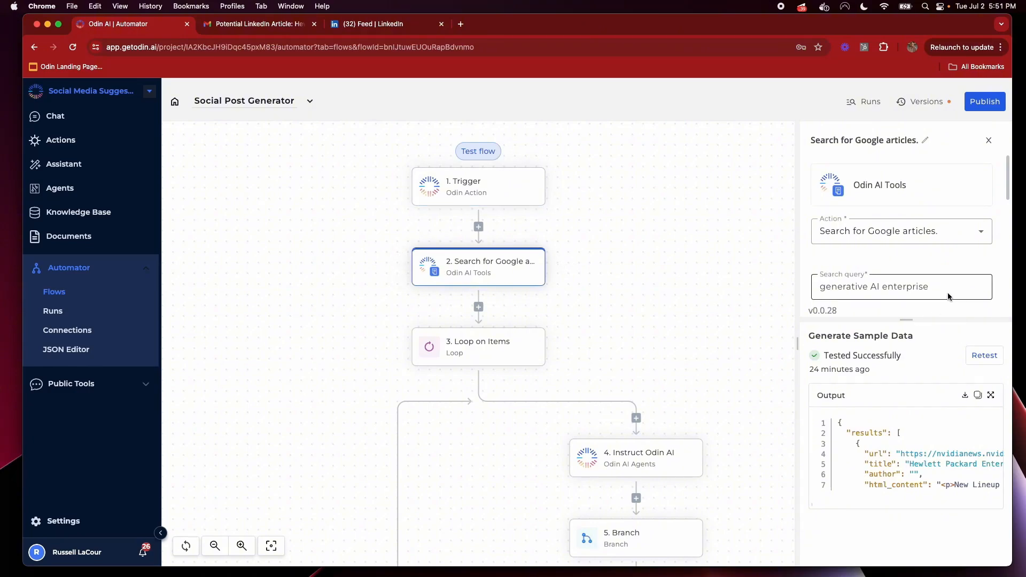
pyautogui.moveTo(946, 289); pyautogui.dragTo(783, 280)
pyautogui.press('BackSpace')
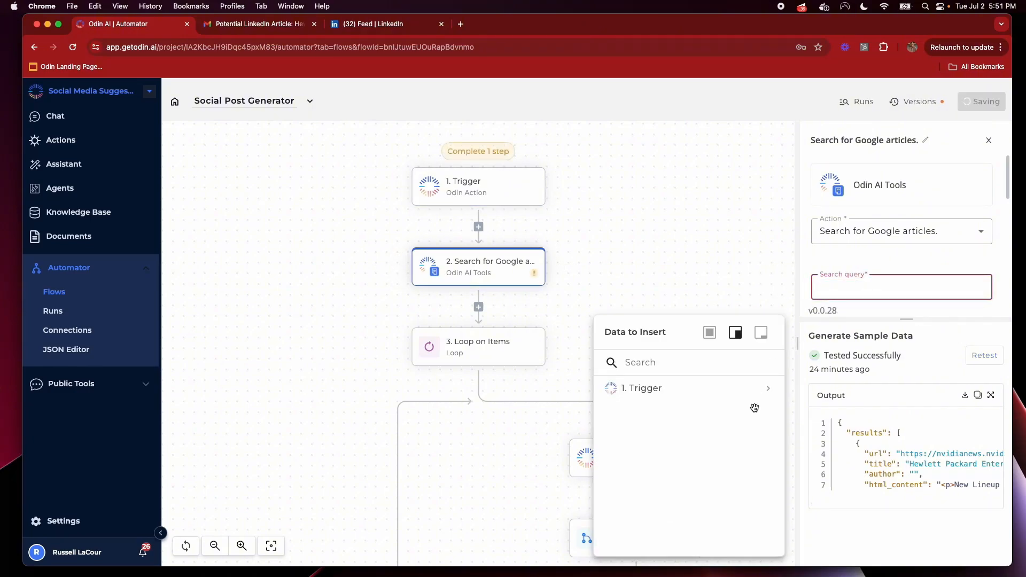
pyautogui.click(767, 389)
pyautogui.click(767, 413)
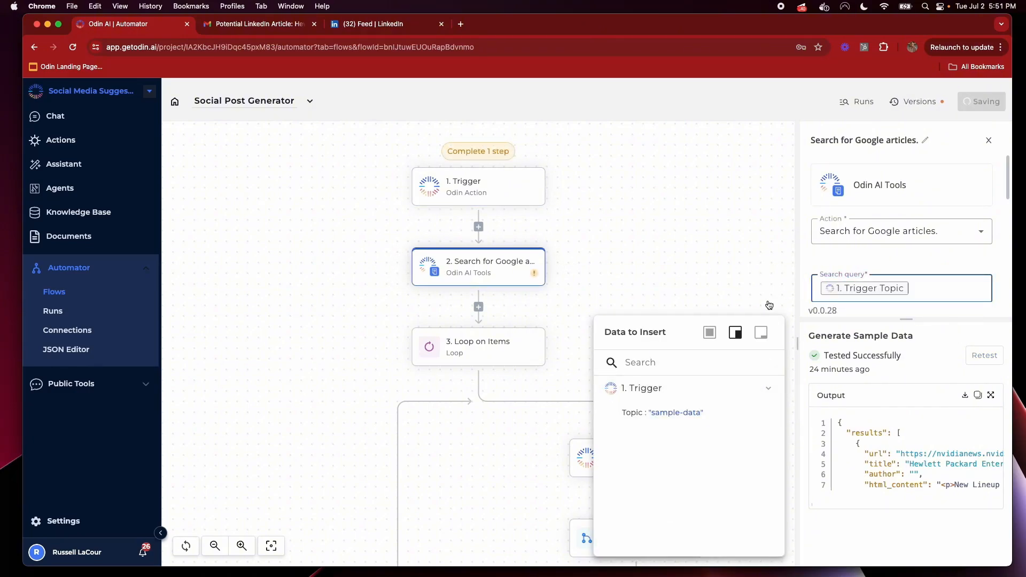
pyautogui.click(723, 263)
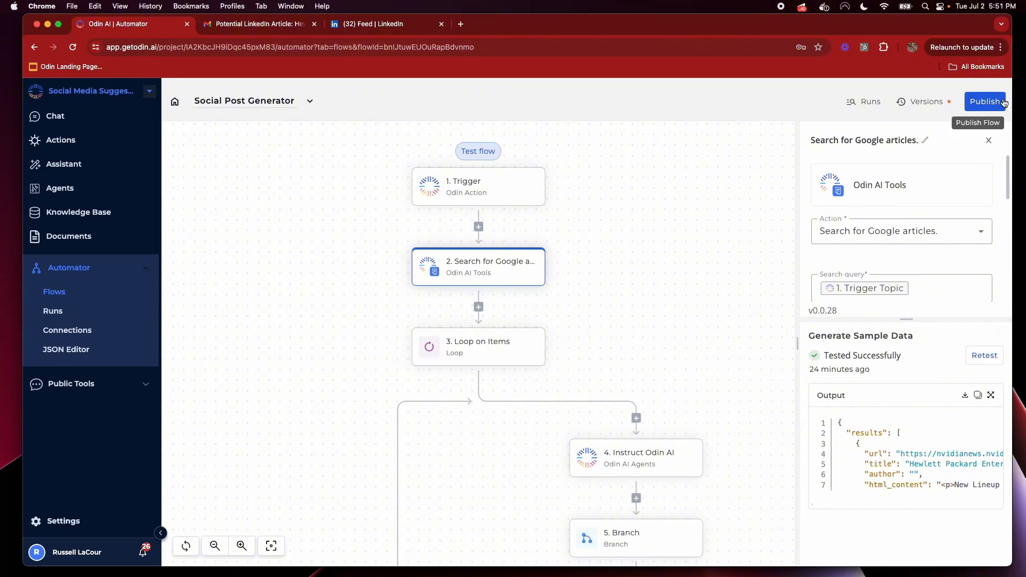
pyautogui.click(996, 101)
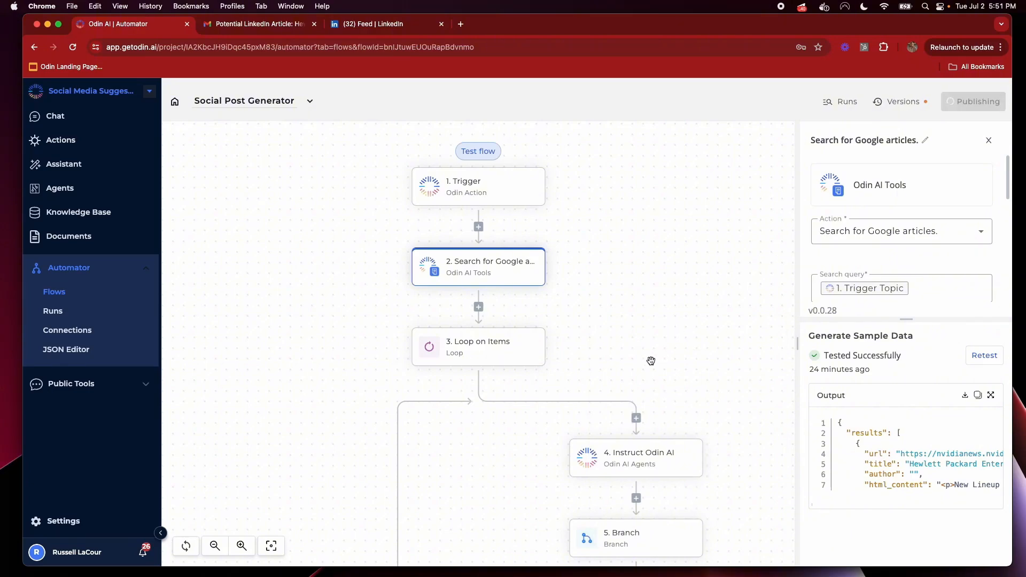
pyautogui.scroll(-10, 651, 361)
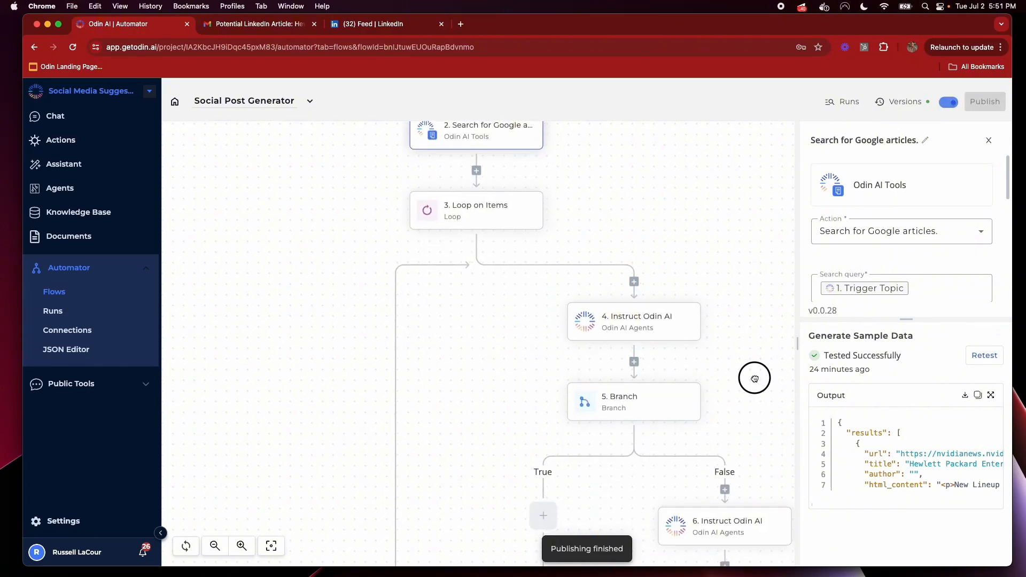
# Delete the Send Email step and add an Odin Response Card Send Message step instead
pyautogui.click(679, 432)
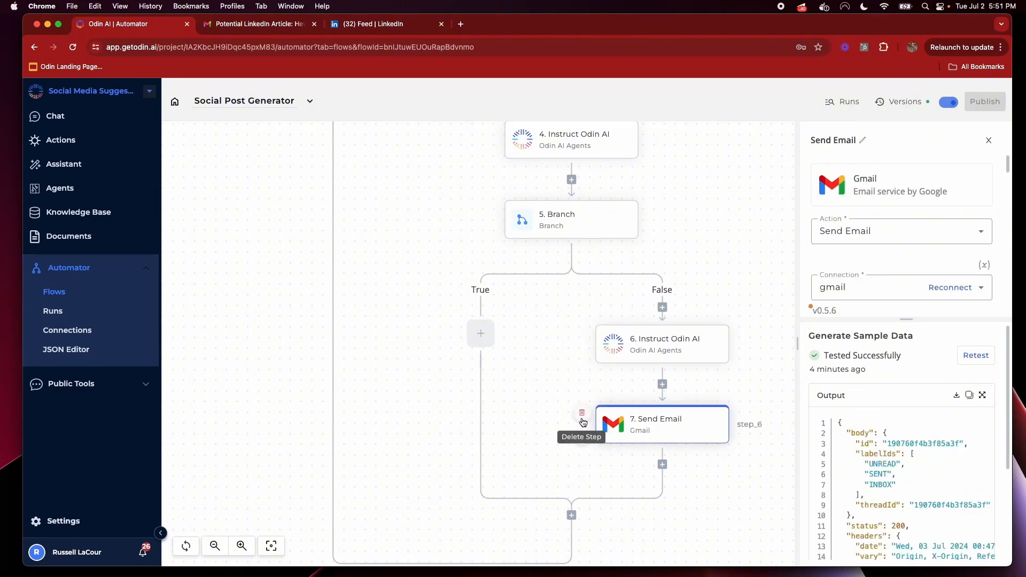
pyautogui.click(583, 421)
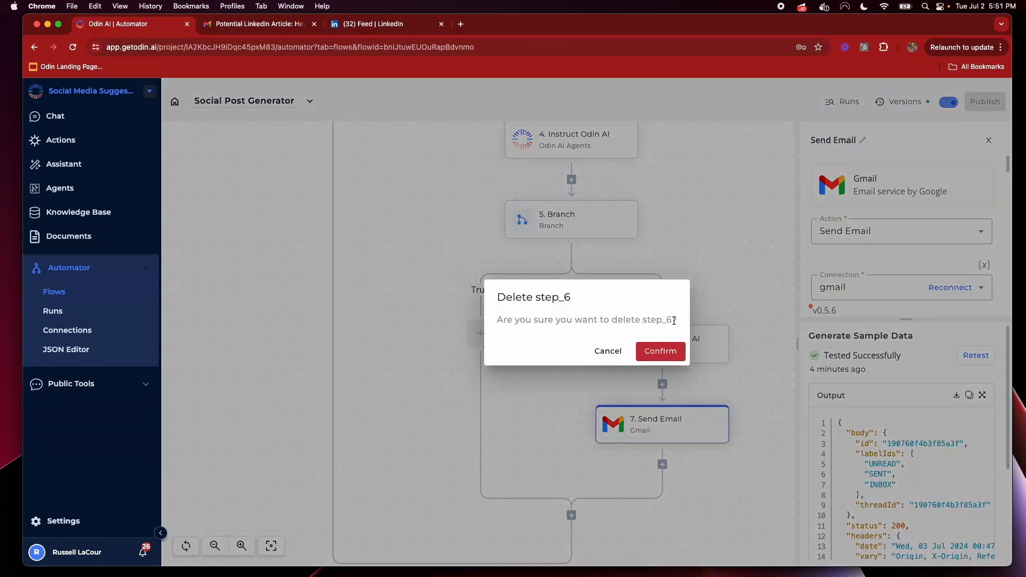
pyautogui.click(656, 352)
pyautogui.click(771, 385)
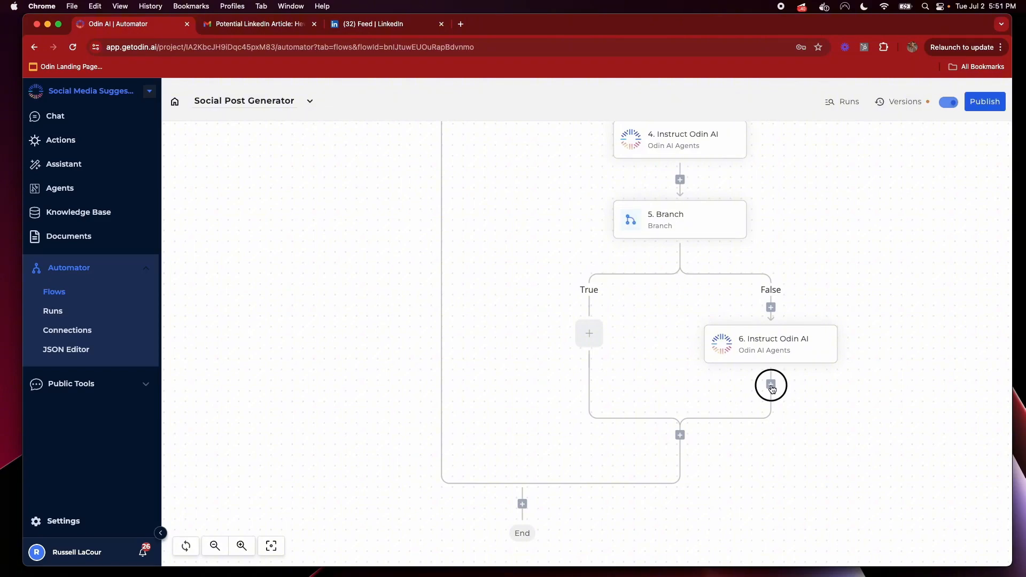
pyautogui.click(968, 201)
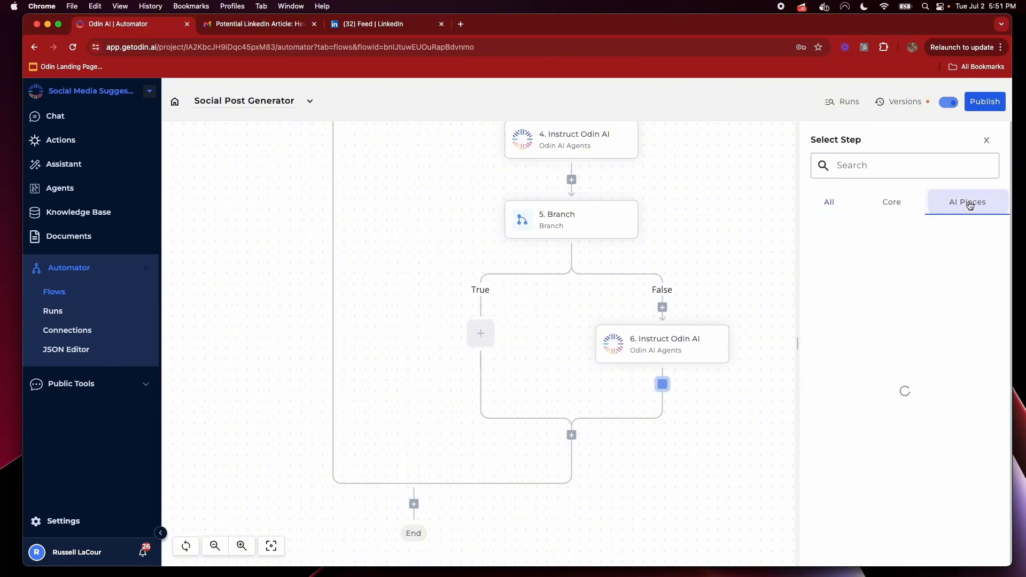
pyautogui.click(882, 386)
pyautogui.click(887, 233)
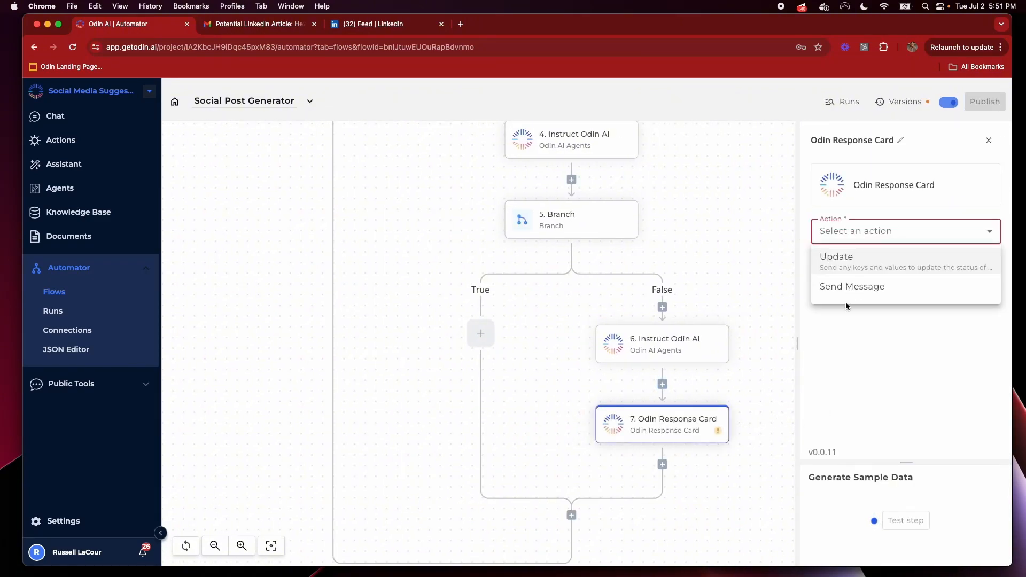
pyautogui.click(855, 292)
# Fill the message with step 6's response followed by a 'Source:' line
pyautogui.click(875, 283)
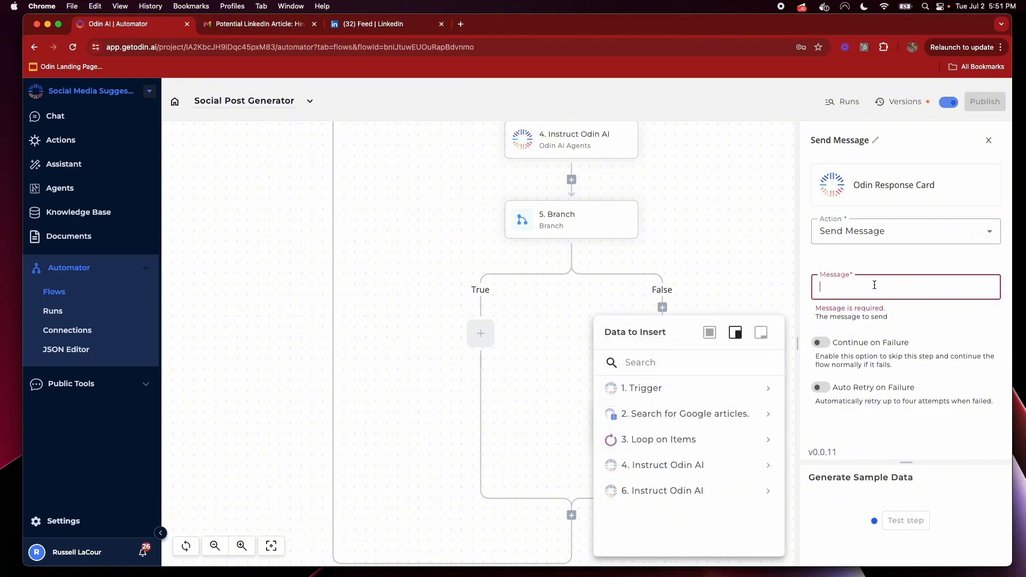
pyautogui.click(770, 490)
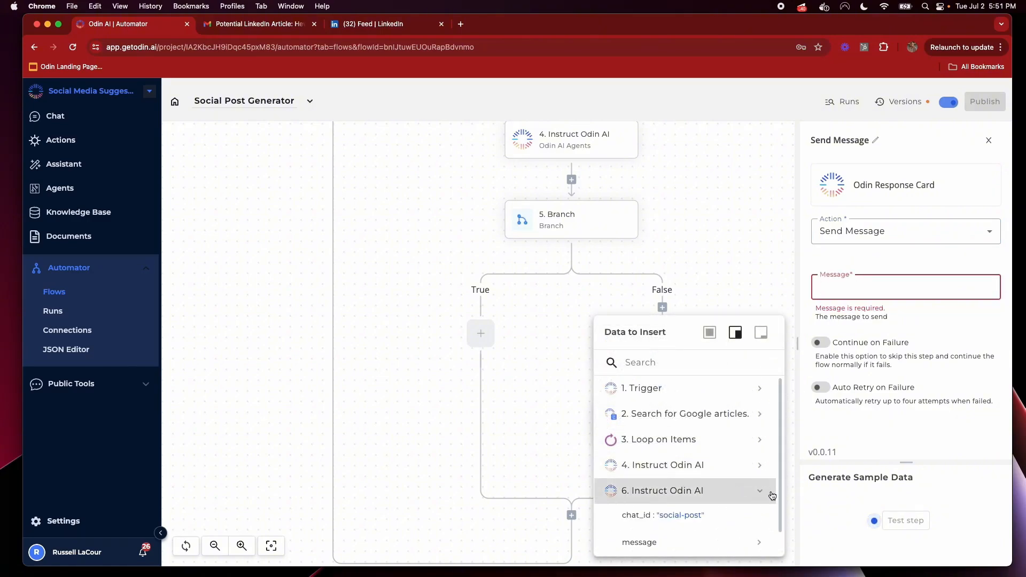
pyautogui.click(757, 523)
pyautogui.scroll(-3, 733, 454)
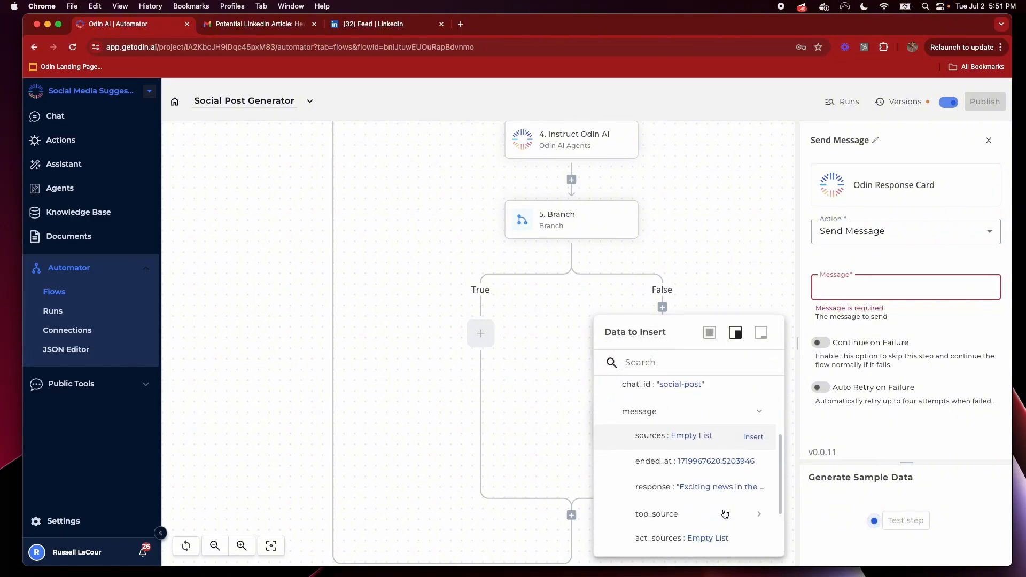
pyautogui.click(753, 473)
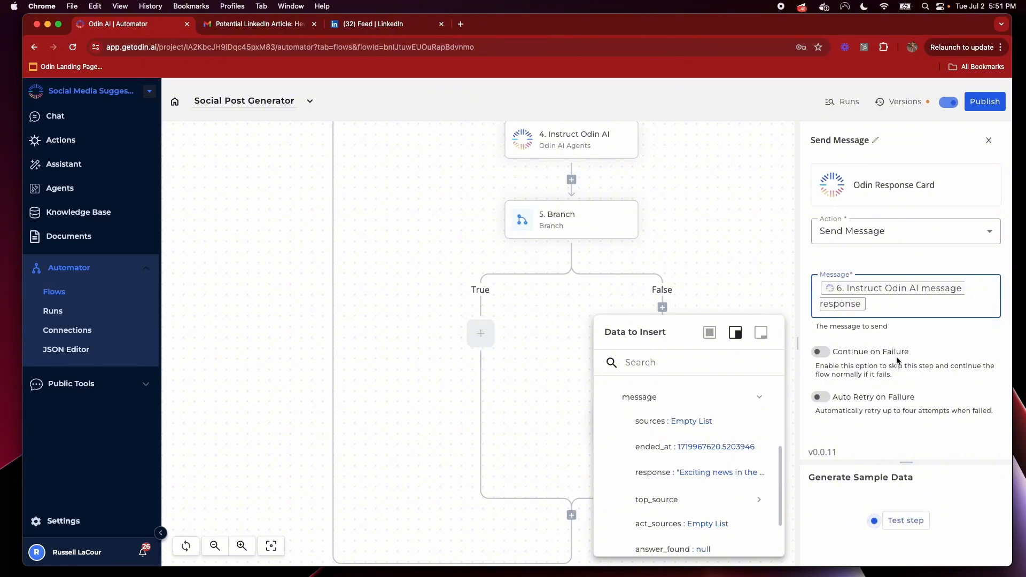
pyautogui.press('Return')
pyautogui.press('Return')
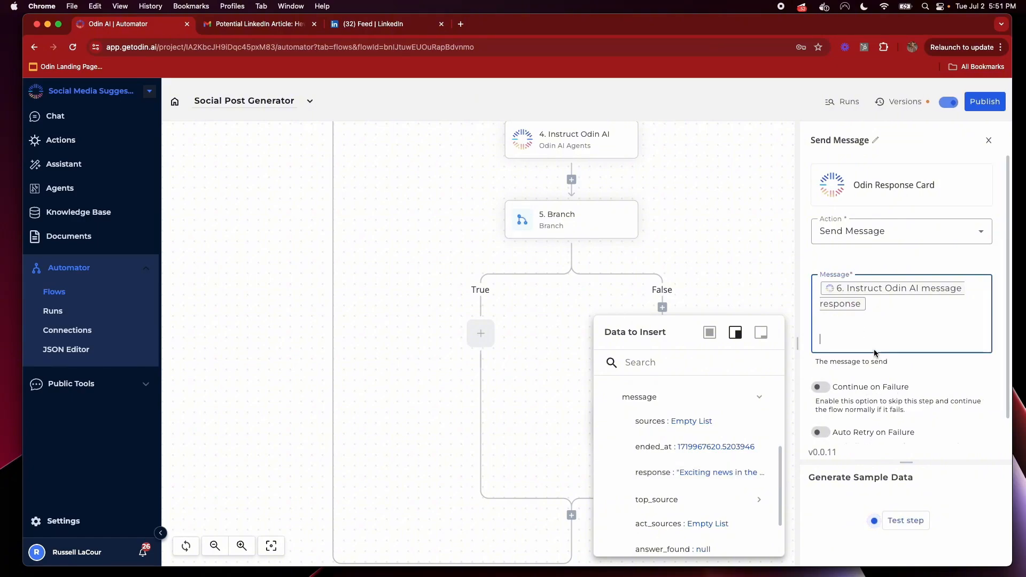
pyautogui.write('Source:')
# Insert the Loop on Items url after 'Source:', publish, and go to the Actions list
pyautogui.scroll(3, 767, 434)
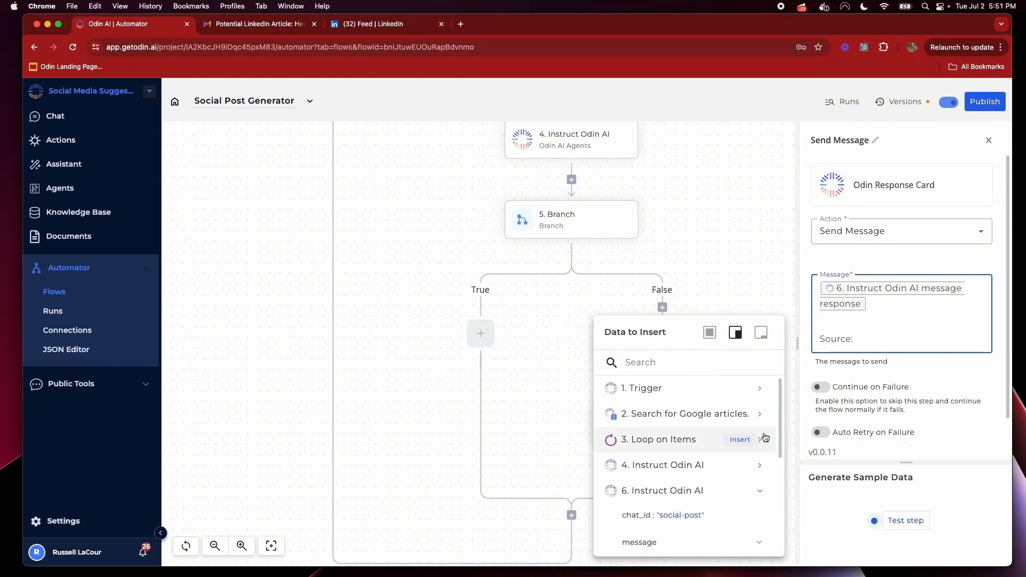
pyautogui.click(761, 439)
pyautogui.click(760, 466)
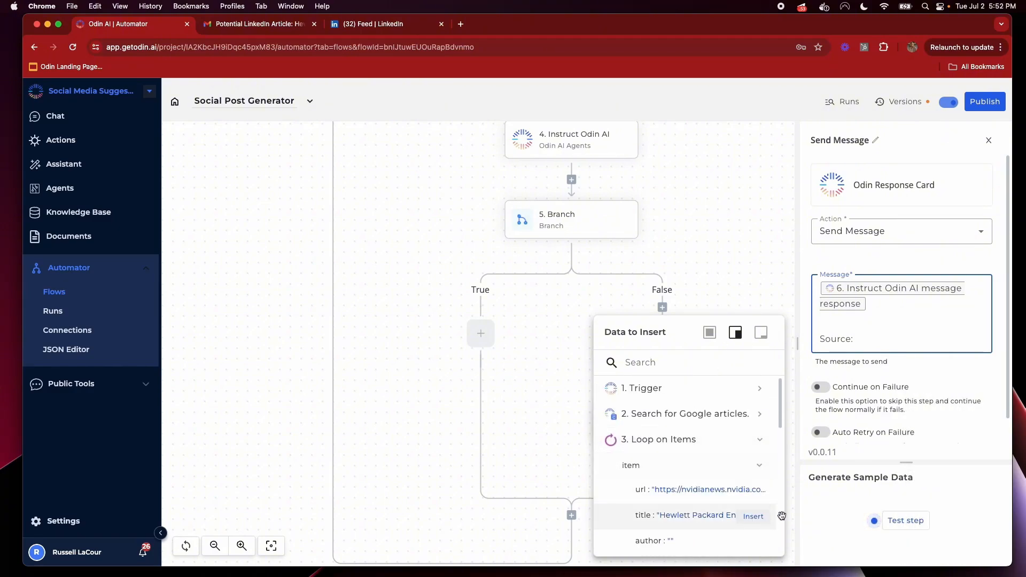
pyautogui.click(753, 491)
pyautogui.click(990, 104)
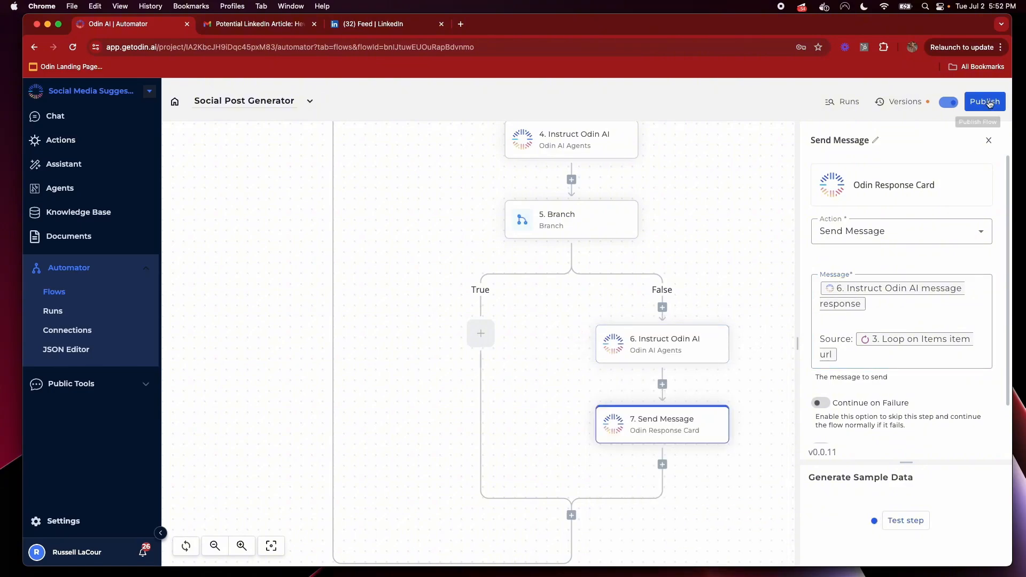
pyautogui.click(989, 104)
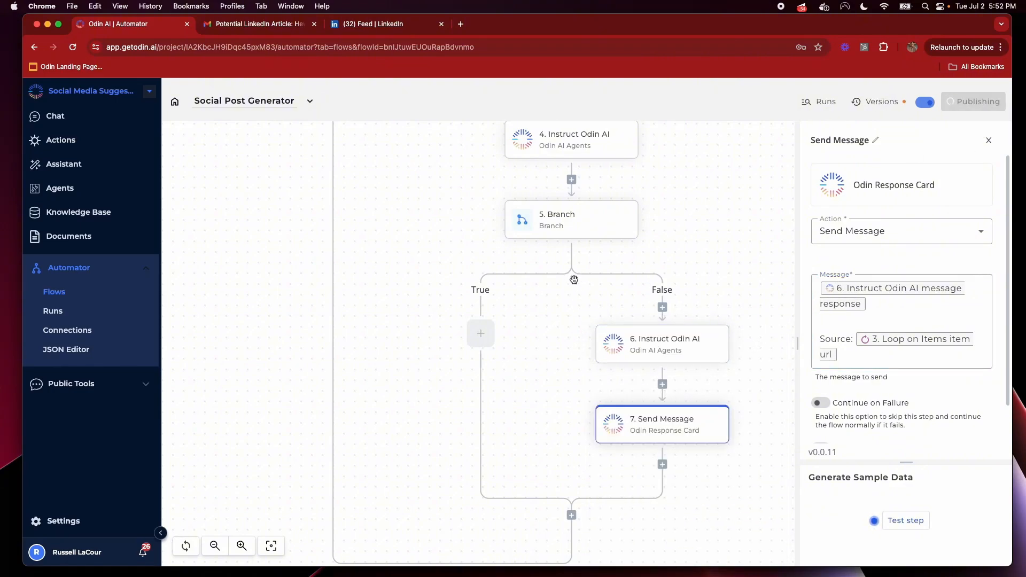
pyautogui.click(62, 141)
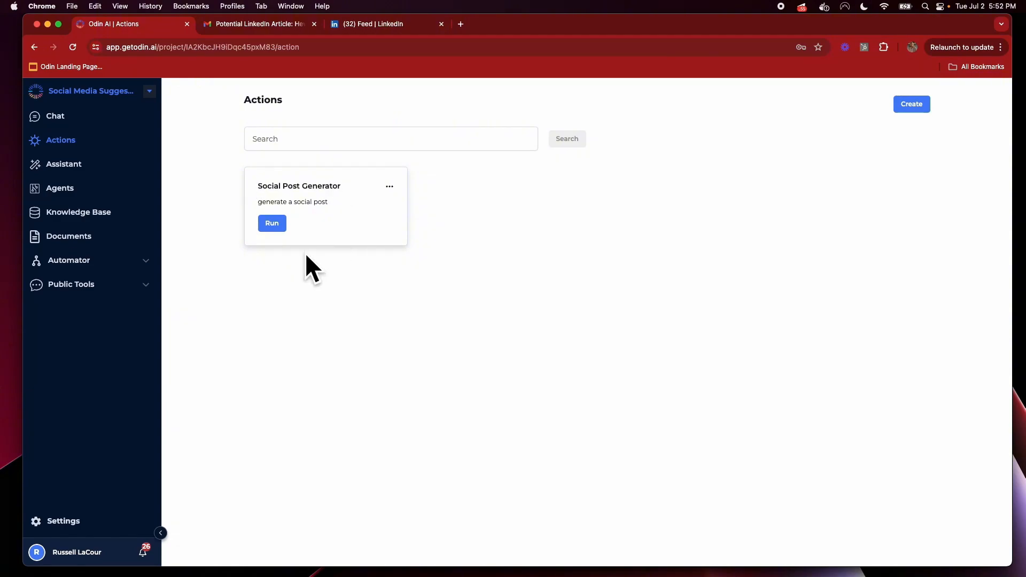
# Run Social Post Generator with the Topic 'generative ai for small businesses'
pyautogui.click(274, 225)
pyautogui.click(434, 329)
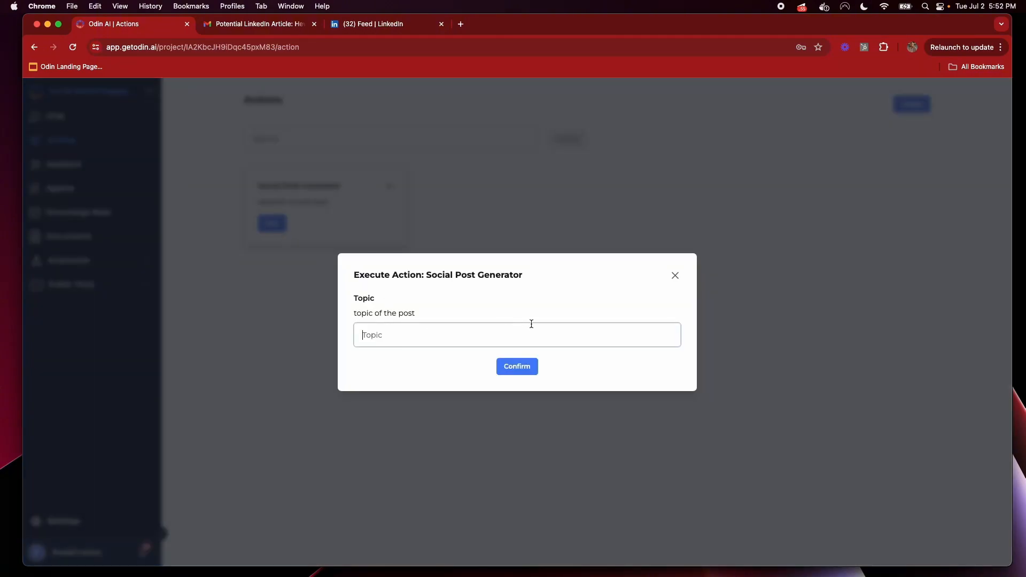
pyautogui.write('g')
pyautogui.press('Return')
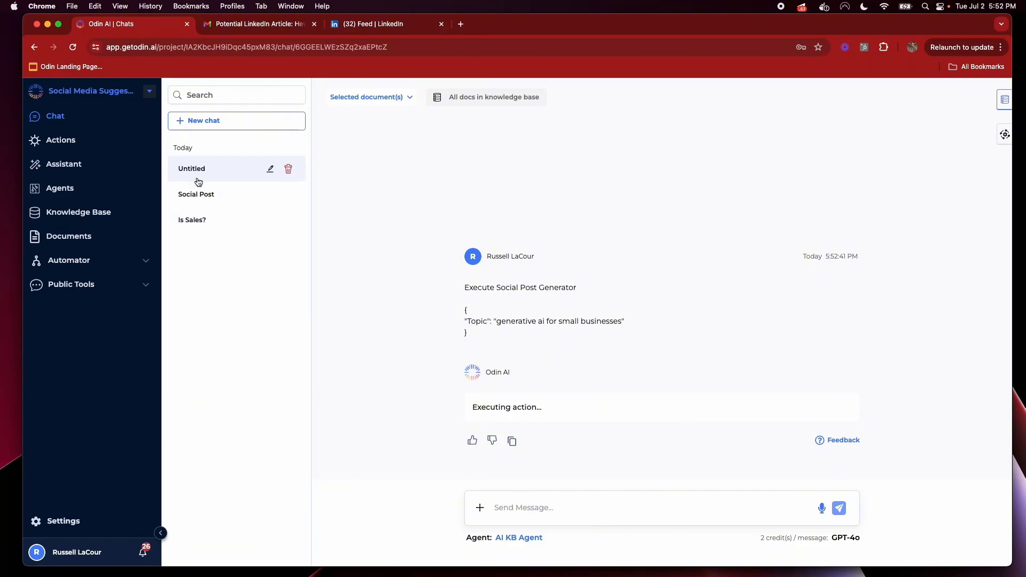
# Look through the Social Post and Is Sales? chats, then open the Untitled chat with the action's output
pyautogui.click(220, 207)
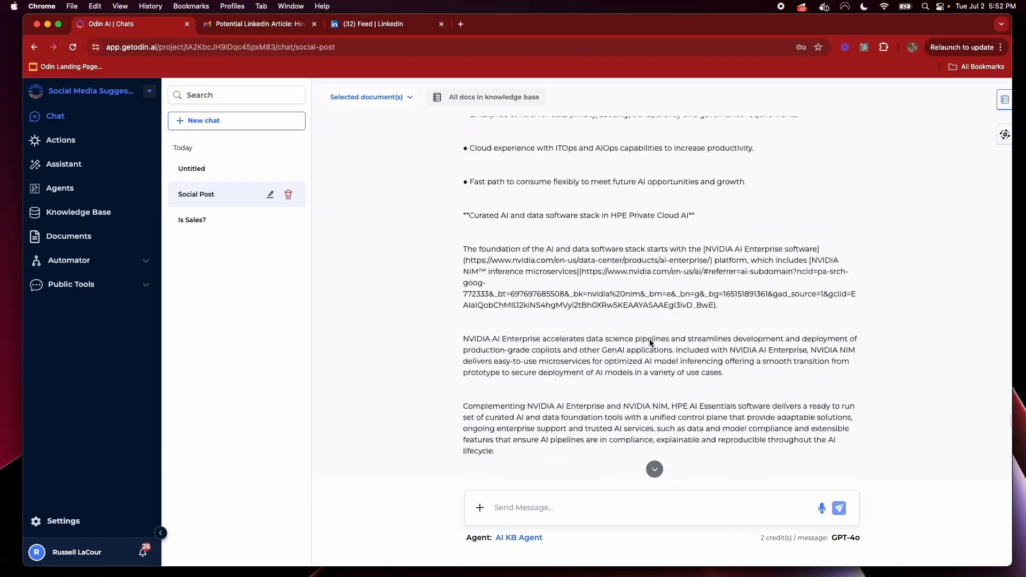
pyautogui.click(653, 468)
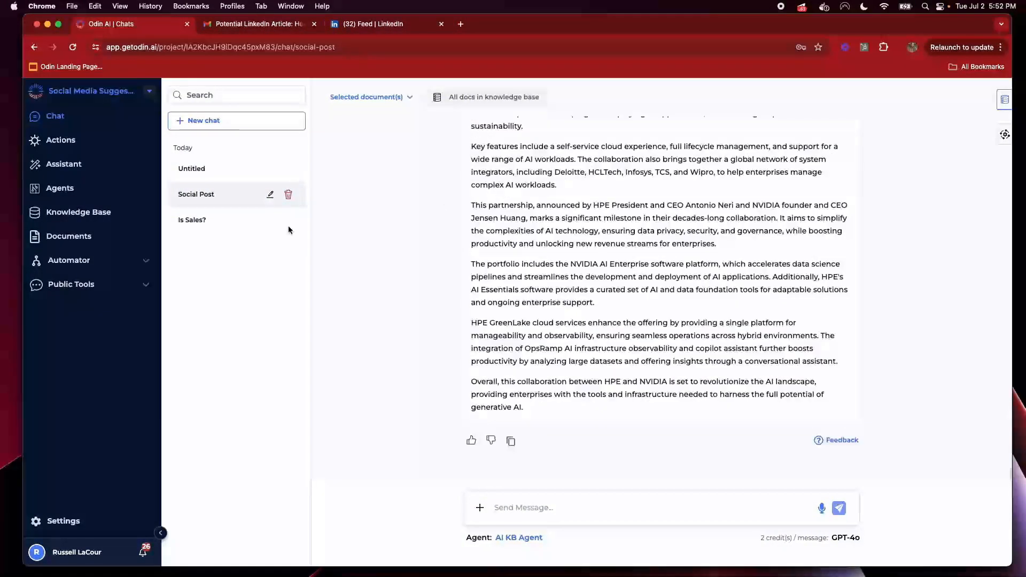
pyautogui.click(285, 226)
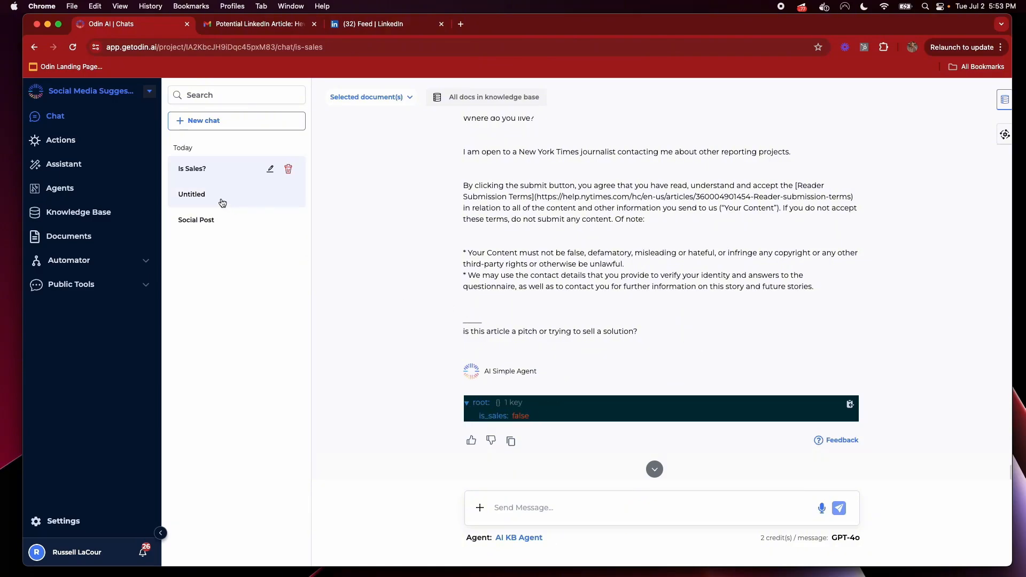
pyautogui.click(219, 228)
pyautogui.click(226, 170)
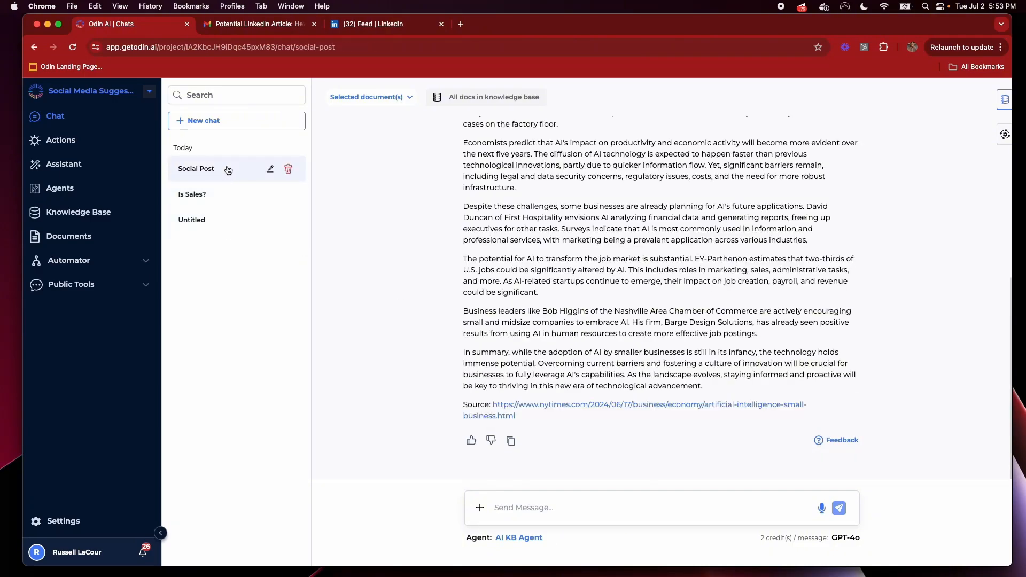
pyautogui.scroll(20, 787, 371)
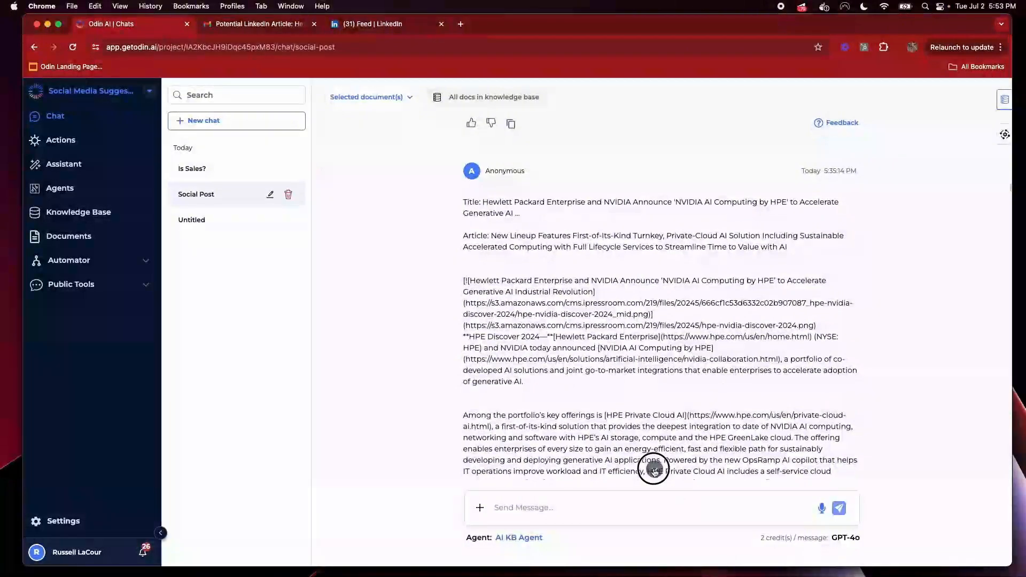
pyautogui.click(655, 469)
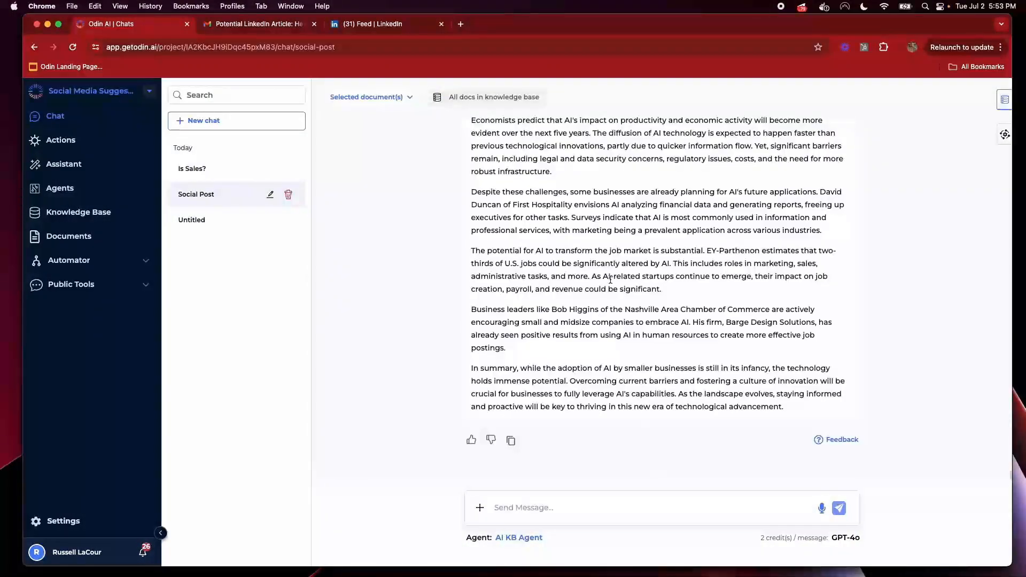
pyautogui.scroll(6, 573, 310)
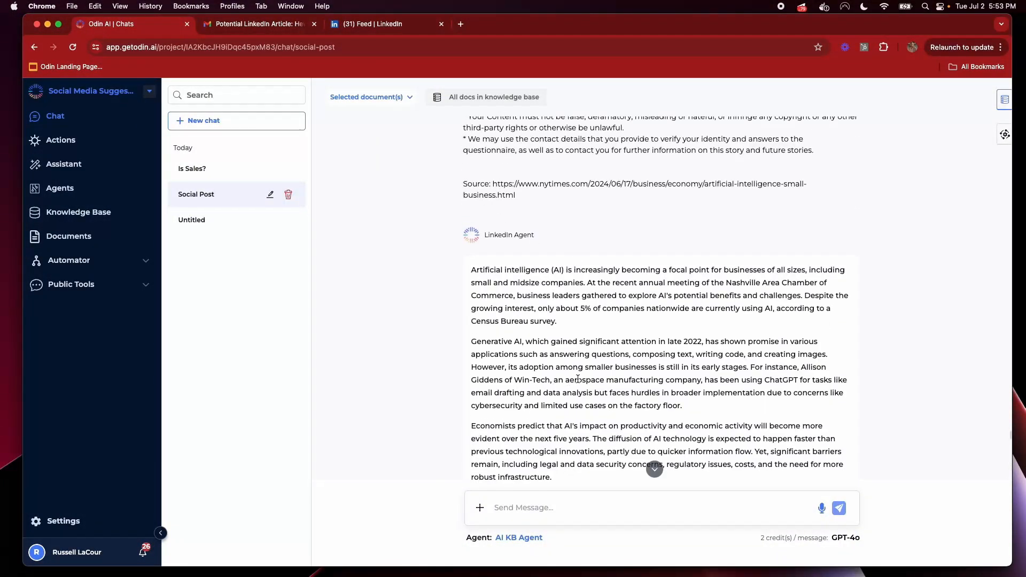
pyautogui.scroll(15, 578, 379)
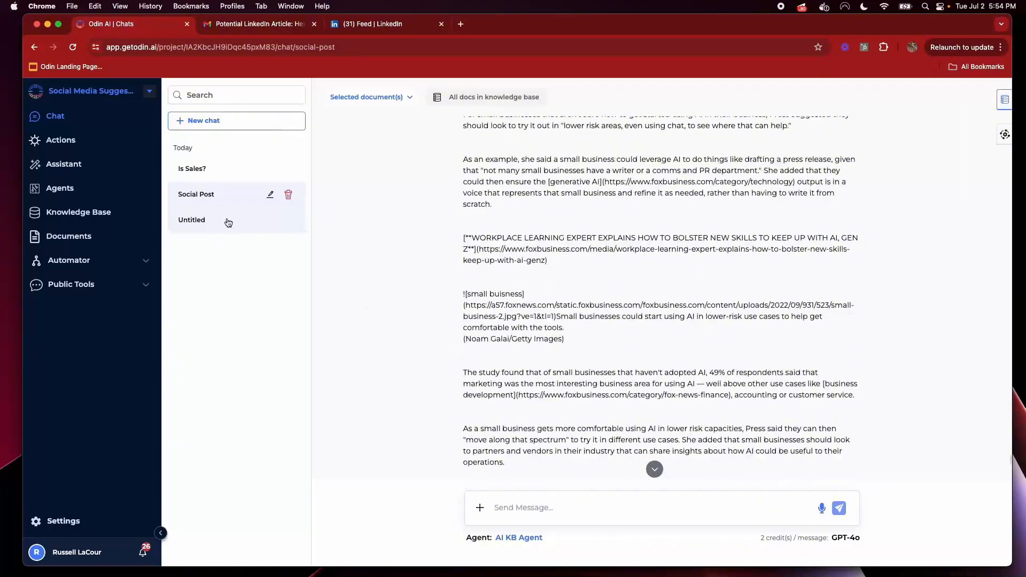
pyautogui.click(228, 223)
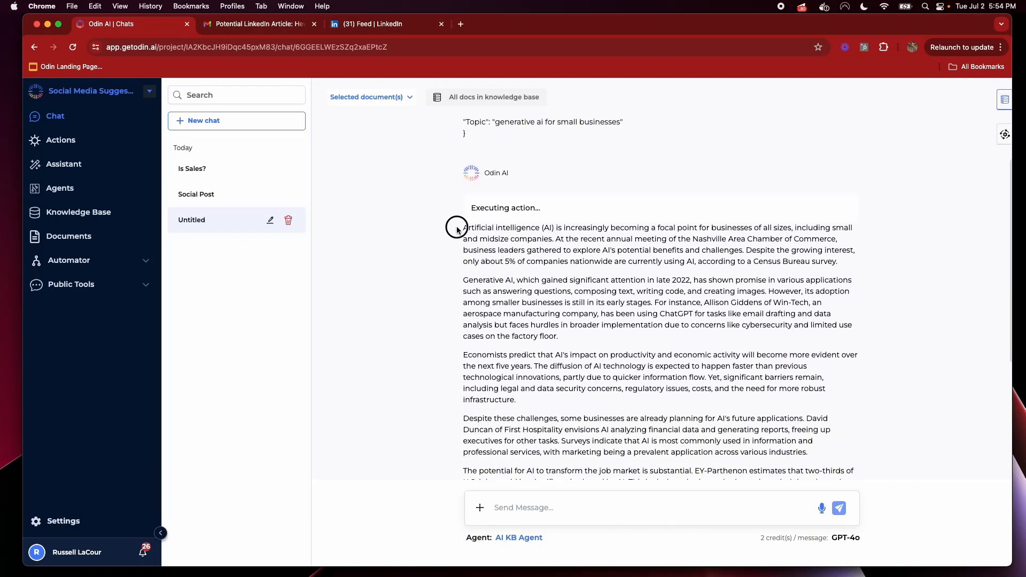
# Read through the generated LinkedIn posts and their sources, then open the Knowledge Base page
pyautogui.moveTo(459, 226); pyautogui.dragTo(535, 450)
pyautogui.scroll(-5, 673, 407)
pyautogui.scroll(-1, 672, 407)
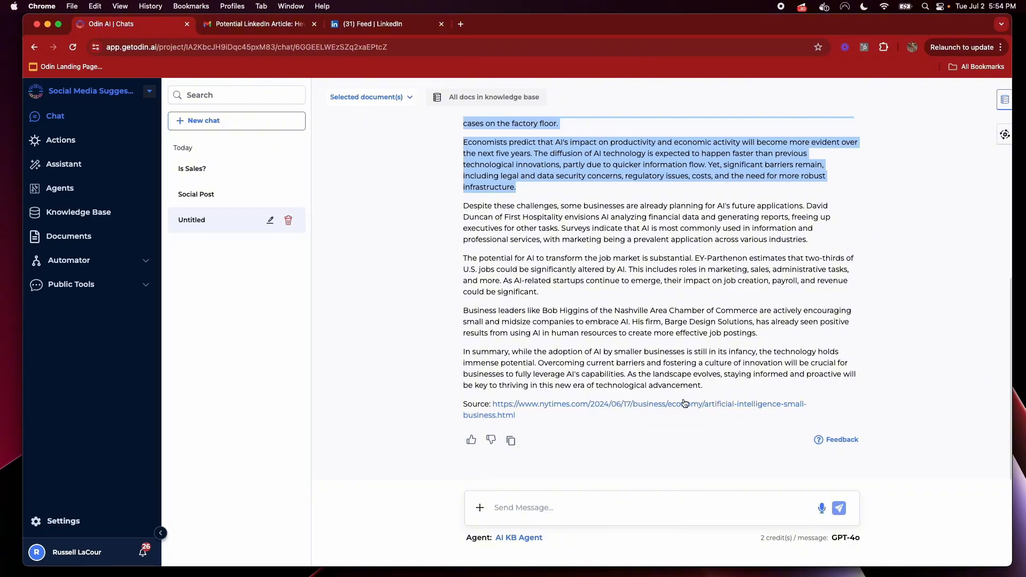
pyautogui.keyDown('shift'); pyautogui.click(711, 385); pyautogui.keyUp('shift')
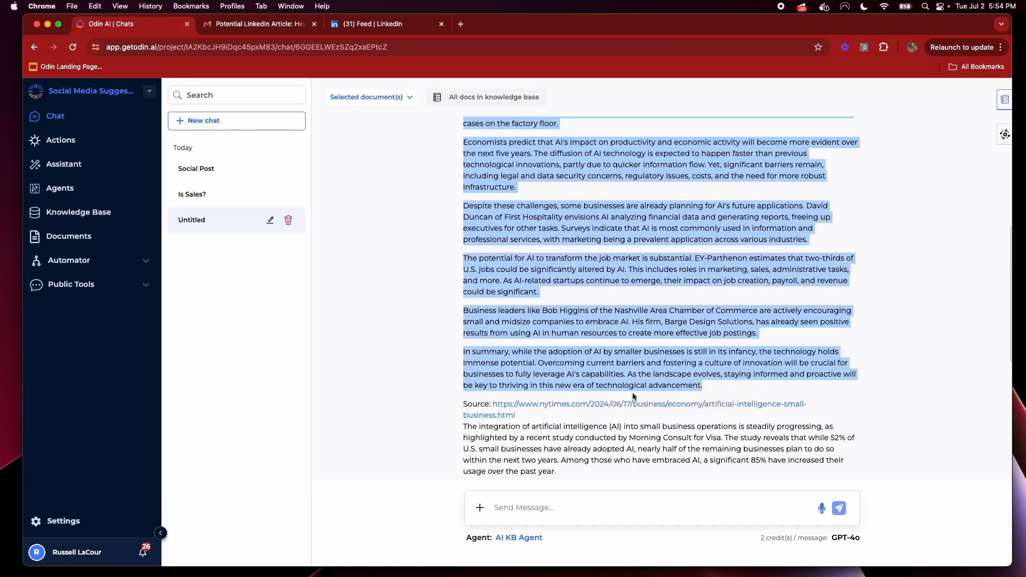
pyautogui.scroll(-3, 545, 381)
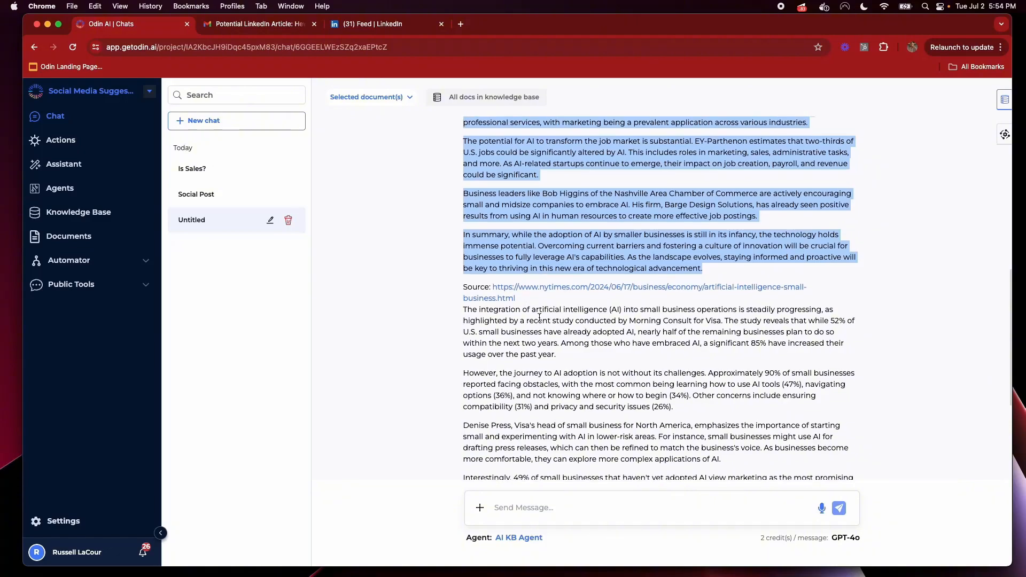
pyautogui.moveTo(463, 308); pyautogui.dragTo(565, 374)
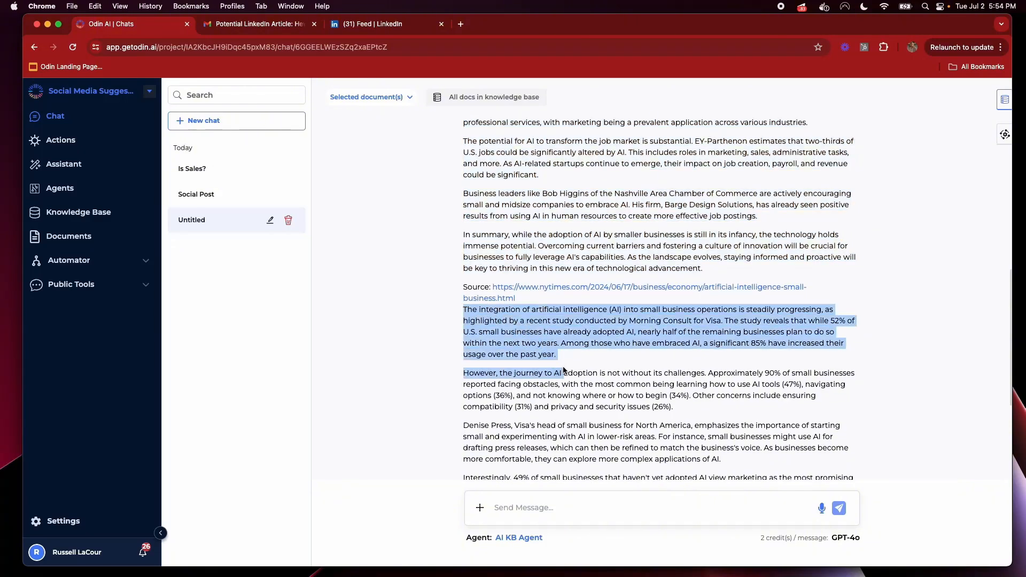
pyautogui.click(560, 312)
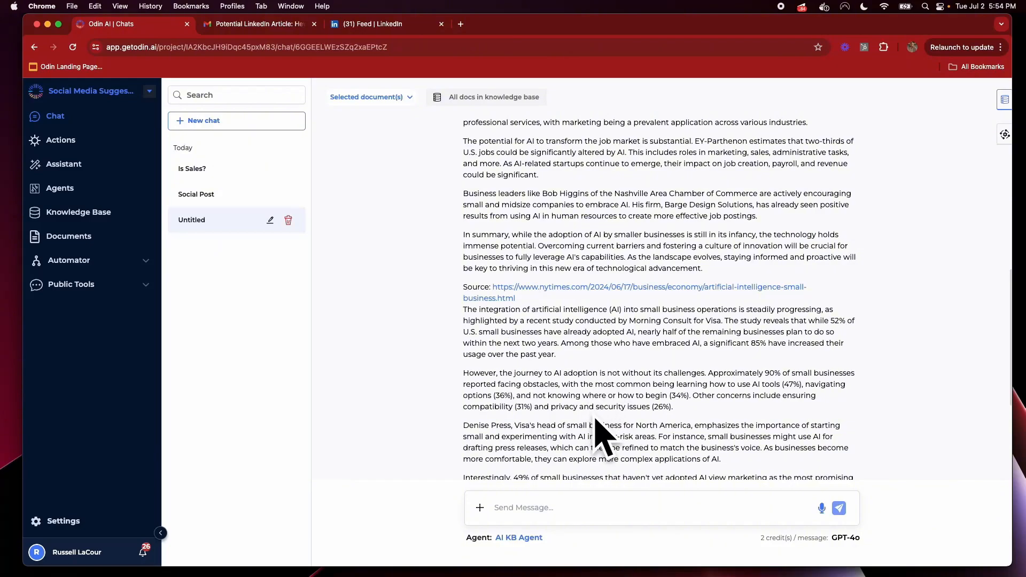
pyautogui.scroll(-4, 618, 396)
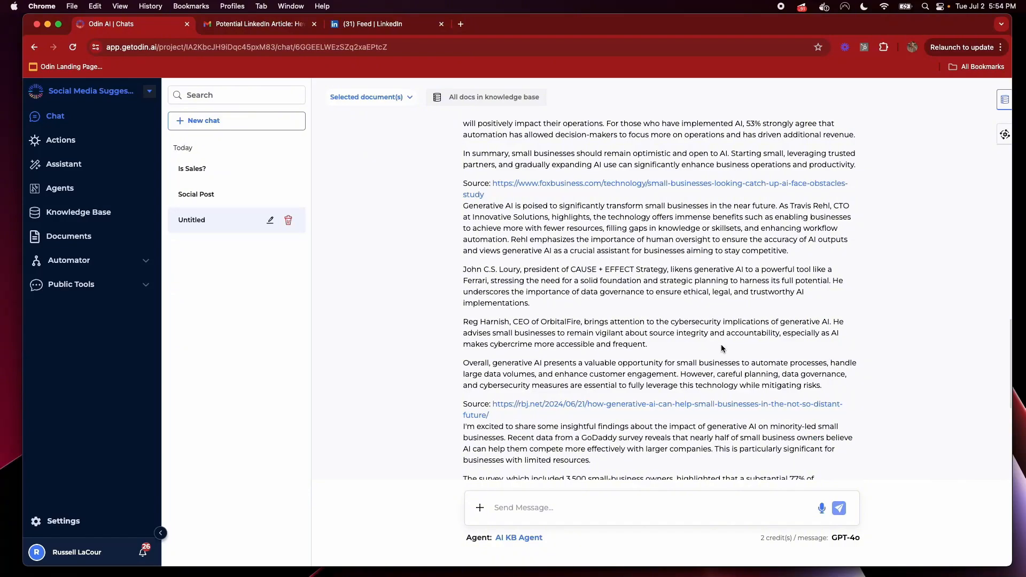
pyautogui.scroll(-5, 721, 344)
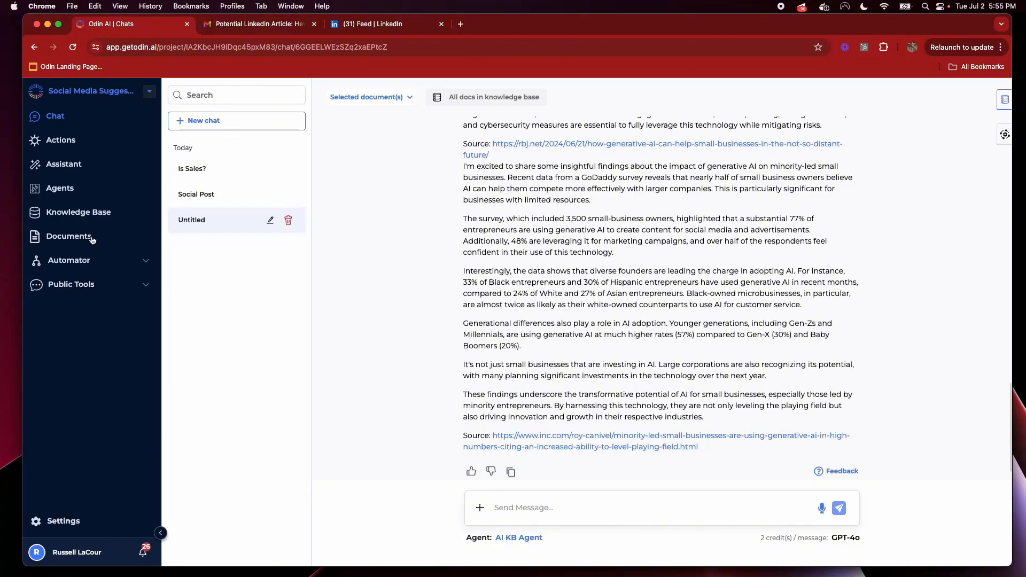
pyautogui.click(88, 215)
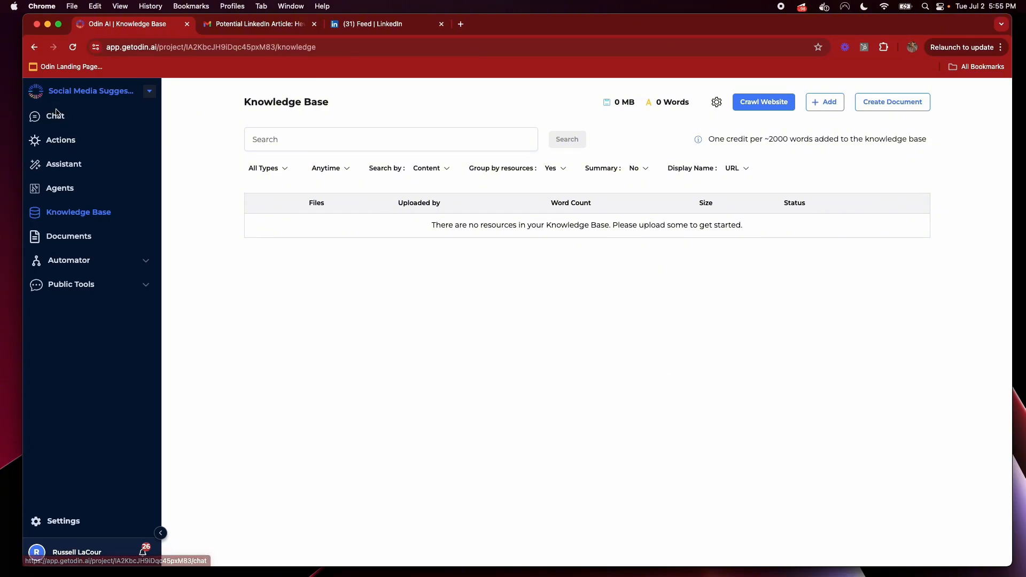
# Return to Chat and scroll the Social Post conversation to the LinkedIn Agent's generative AI post
pyautogui.click(60, 117)
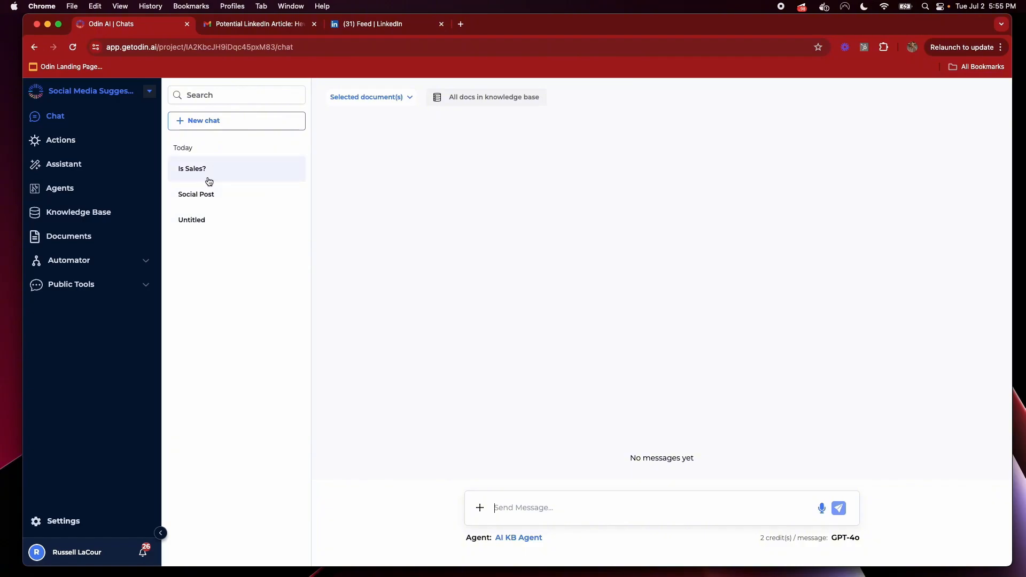
pyautogui.click(210, 197)
pyautogui.scroll(4, 620, 358)
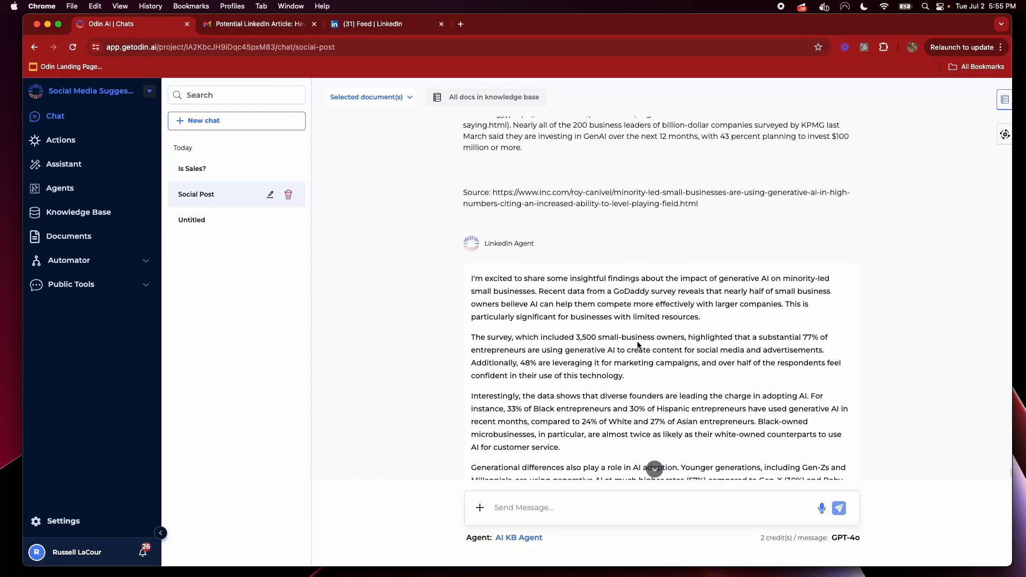
pyautogui.scroll(-3, 637, 342)
pyautogui.scroll(-1, 638, 342)
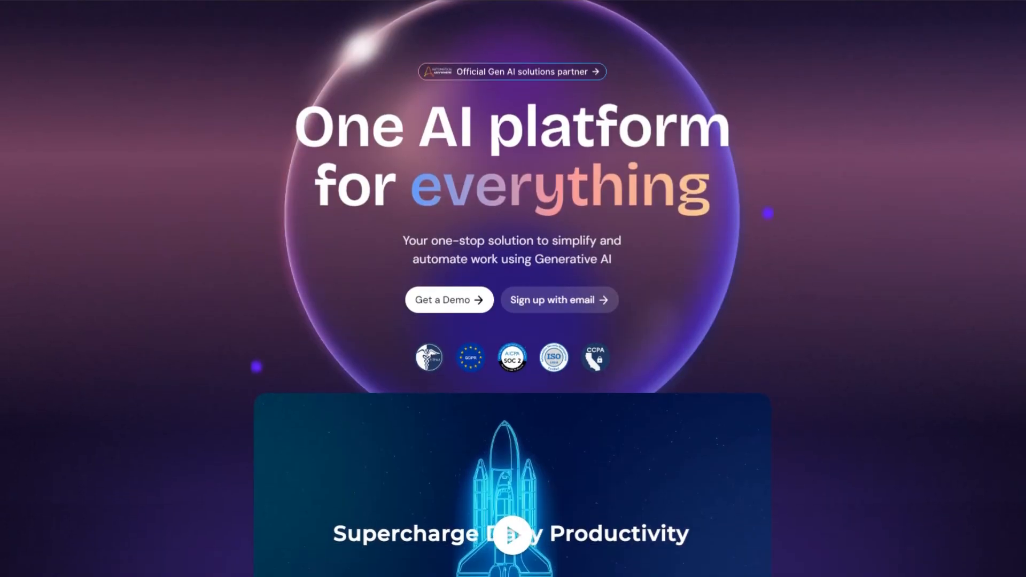
pyautogui.scroll(-10, 513, 288)
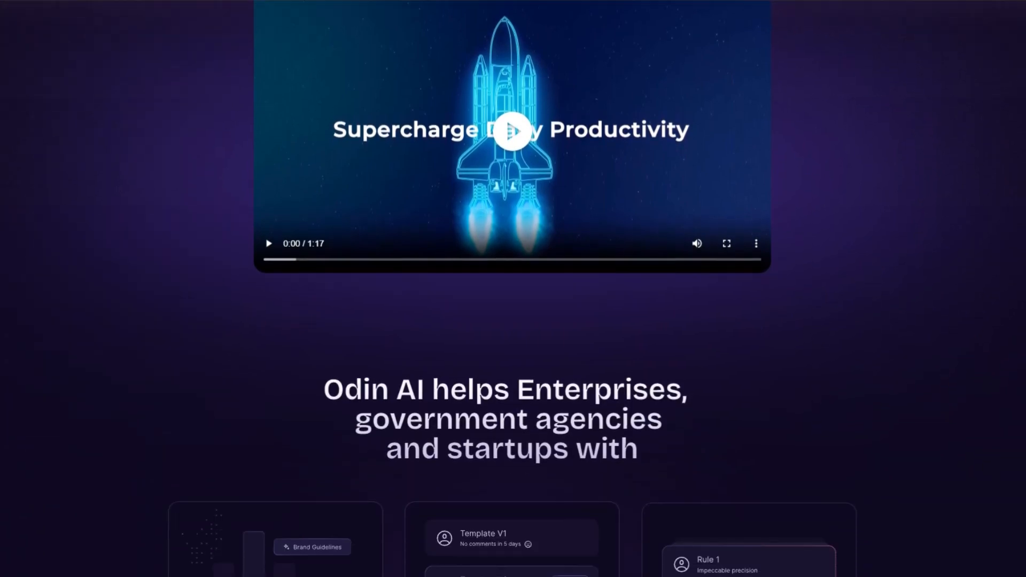
pyautogui.scroll(-15, 513, 288)
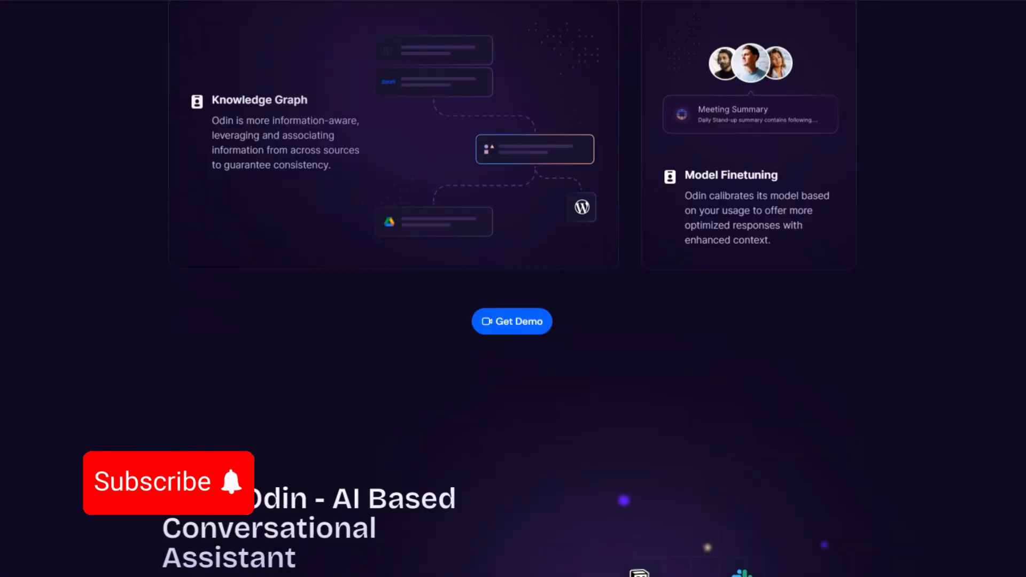
pyautogui.scroll(-5, 513, 289)
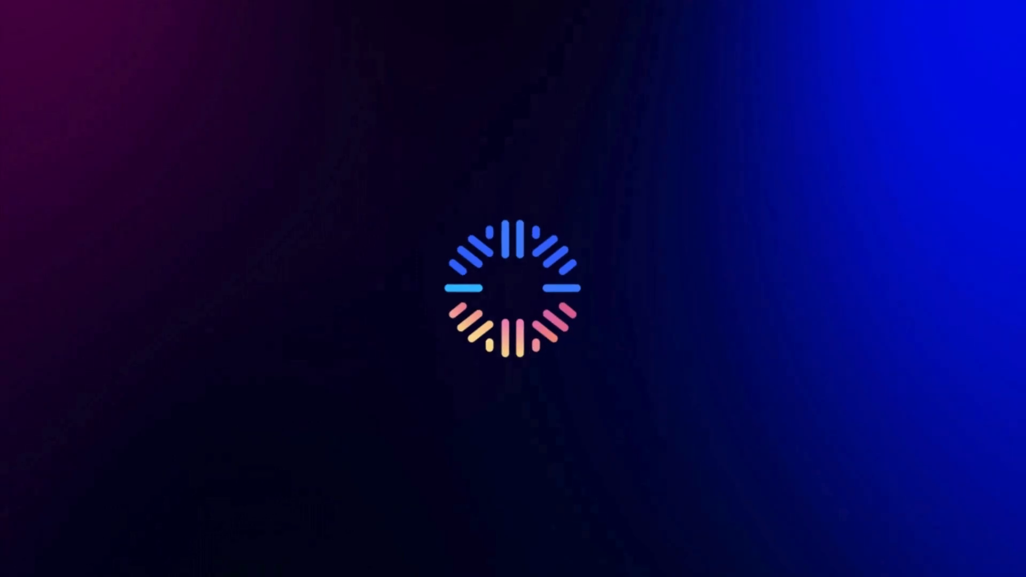